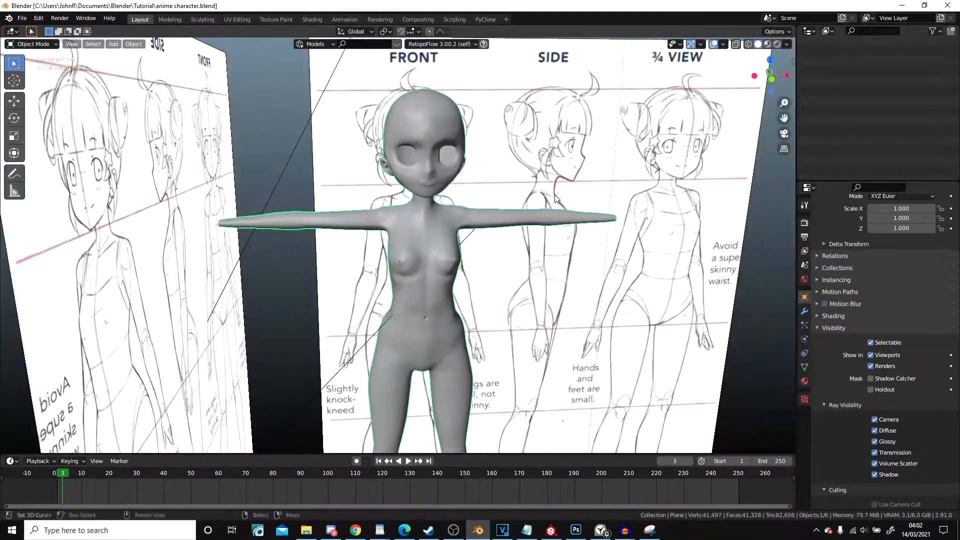
# - Open the body mesh in Edit Mode, framed on the lower leg where it ends above the ankle
pyautogui.scroll(-4, 554, 194)
pyautogui.keyDown('shift'); pyautogui.moveTo(485, 276); pyautogui.dragTo(465, 212, button='middle'); pyautogui.keyUp('shift')
pyautogui.scroll(2, 469, 260)
pyautogui.moveTo(468, 263); pyautogui.dragTo(482, 158, button='middle')
pyautogui.scroll(3, 471, 157)
pyautogui.press('KP_3')
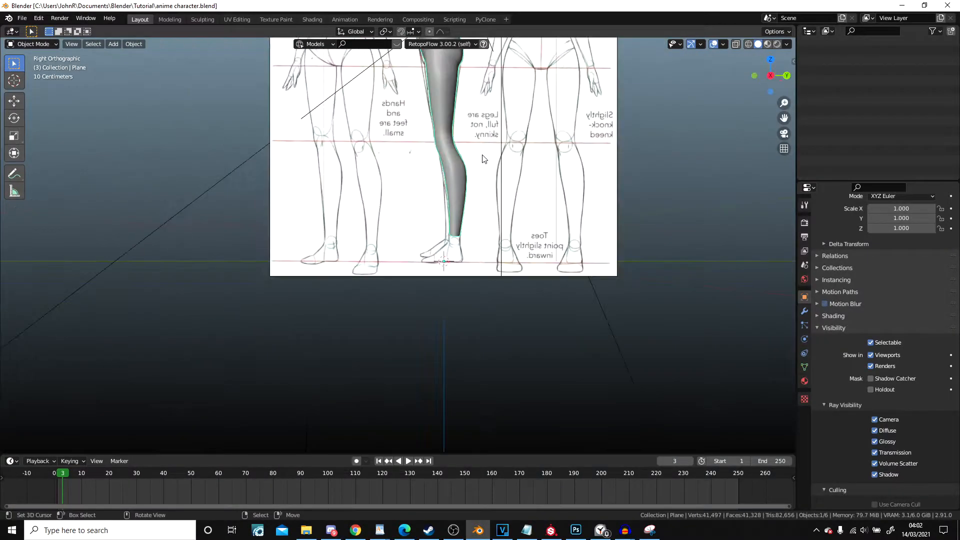
pyautogui.scroll(6, 483, 159)
pyautogui.moveTo(445, 227); pyautogui.dragTo(399, 186, button='middle')
pyautogui.press('Tab')
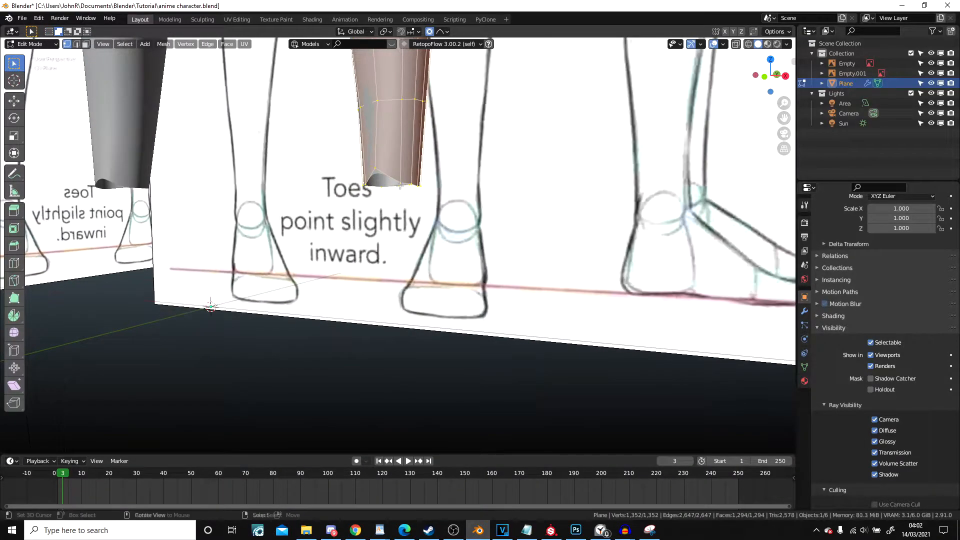
# - Select the open edge loop at the end of the leg and move it down to the ankle in the side reference
pyautogui.keyDown('alt'); pyautogui.click(405, 181); pyautogui.keyUp('alt')
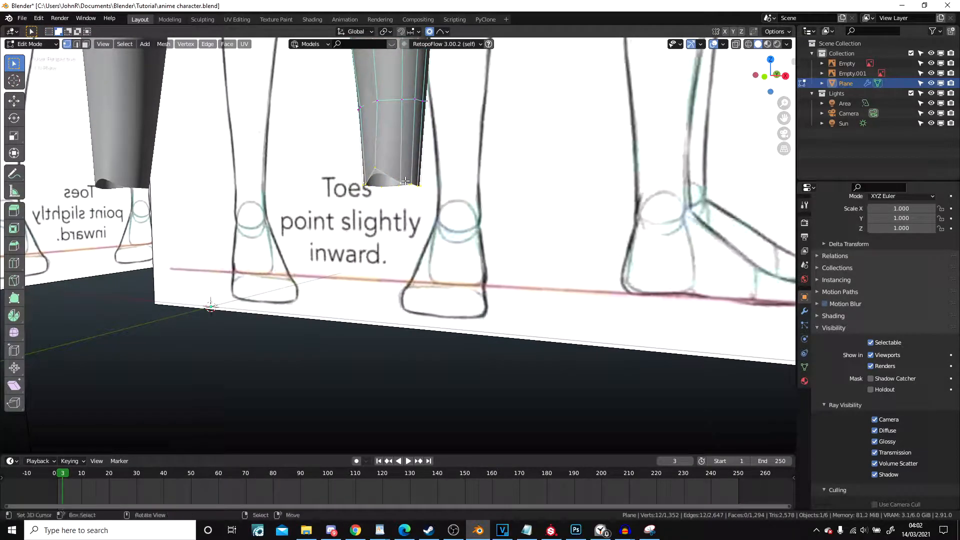
pyautogui.press('KP_3')
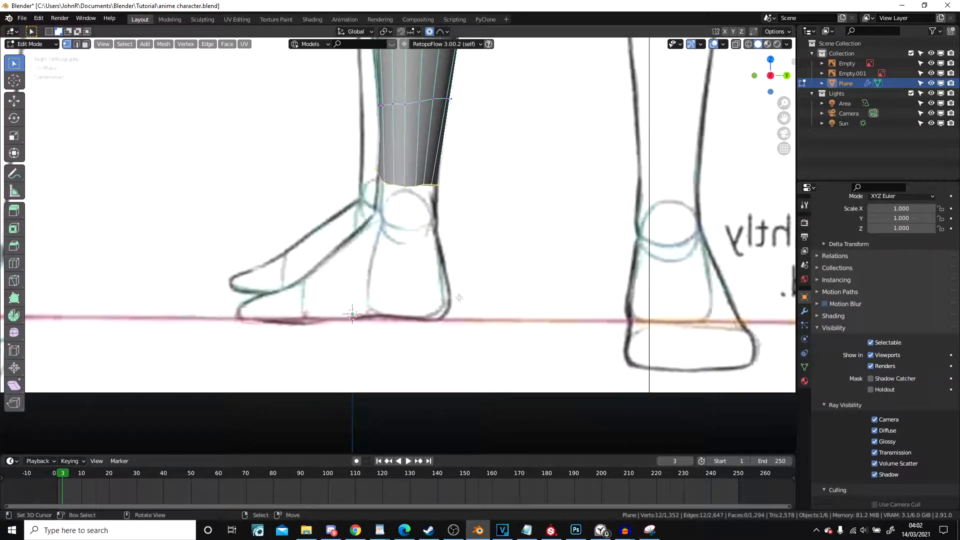
pyautogui.scroll(1, 463, 182)
pyautogui.press('g')
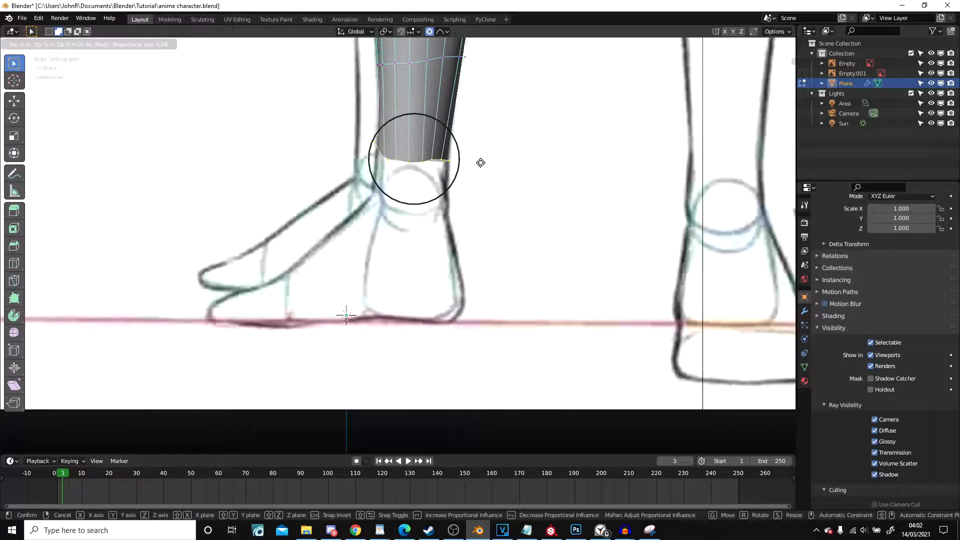
pyautogui.rightClick(479, 196)
pyautogui.press('g')
pyautogui.click(478, 230)
pyautogui.press('g')
pyautogui.click(475, 202)
# - Extrude the ankle loop down toward the heel, rotate it about 43° to slant, and reposition it inside the foot sketch
pyautogui.press('e')
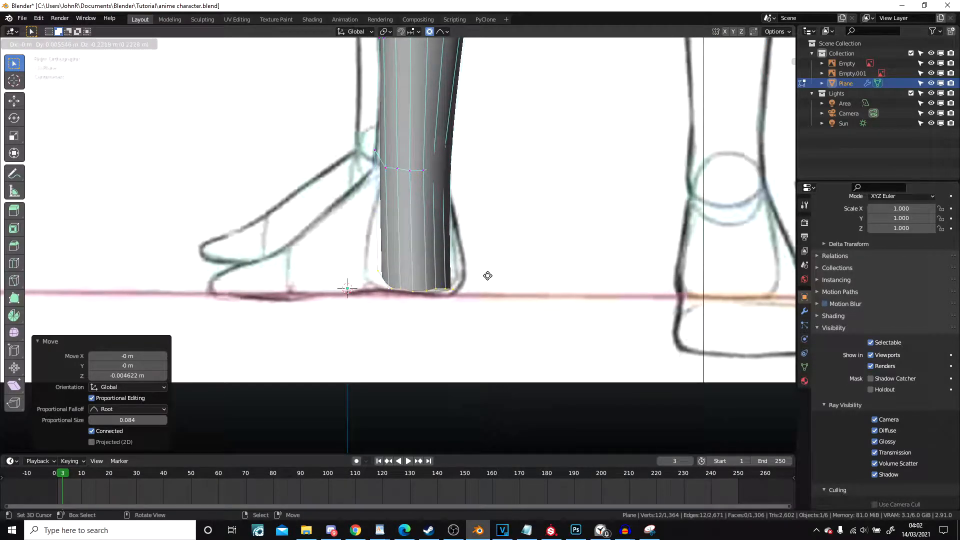
pyautogui.click(484, 241)
pyautogui.press('r')
pyautogui.click(474, 295)
pyautogui.press('g')
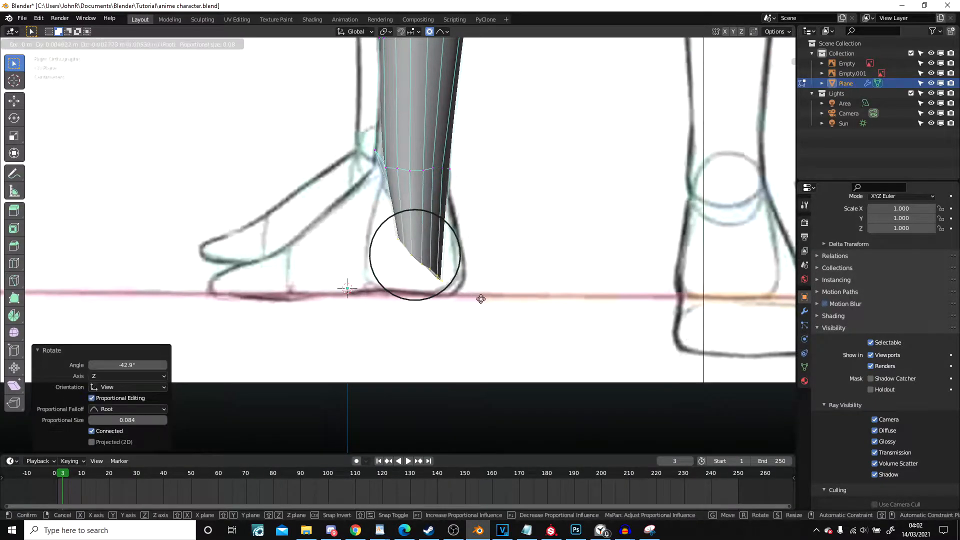
pyautogui.click(487, 301)
# - With proportional editing off, scale the slanted loop by 2.37 and again by 0.786, fitting it between instep and heel
pyautogui.press('s')
pyautogui.rightClick(517, 315)
pyautogui.press('s')
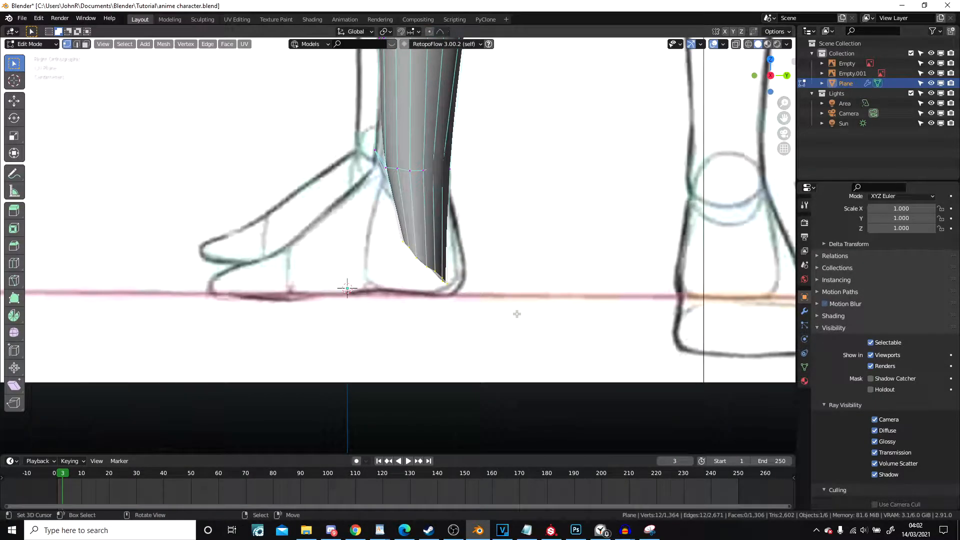
pyautogui.rightClick(628, 358)
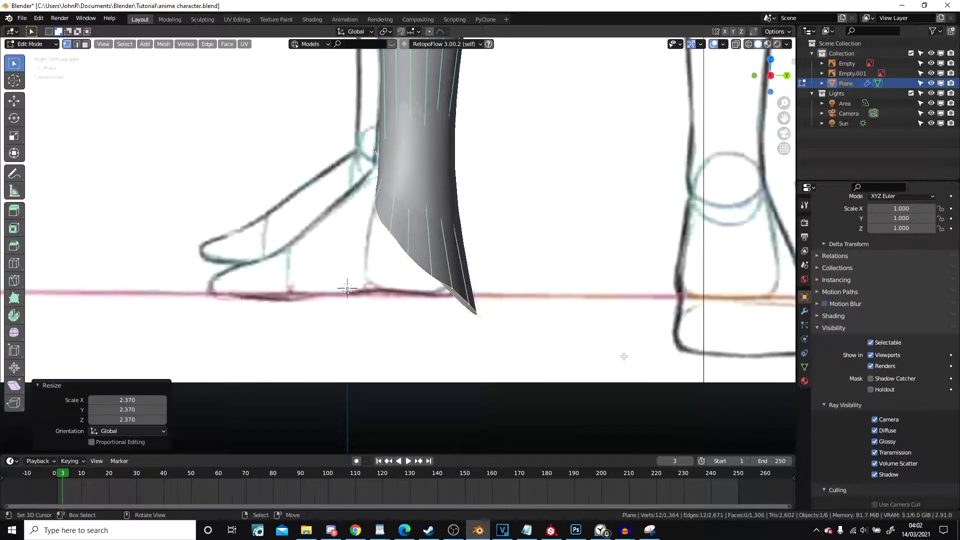
pyautogui.press('s')
pyautogui.click(565, 323)
pyautogui.press('g')
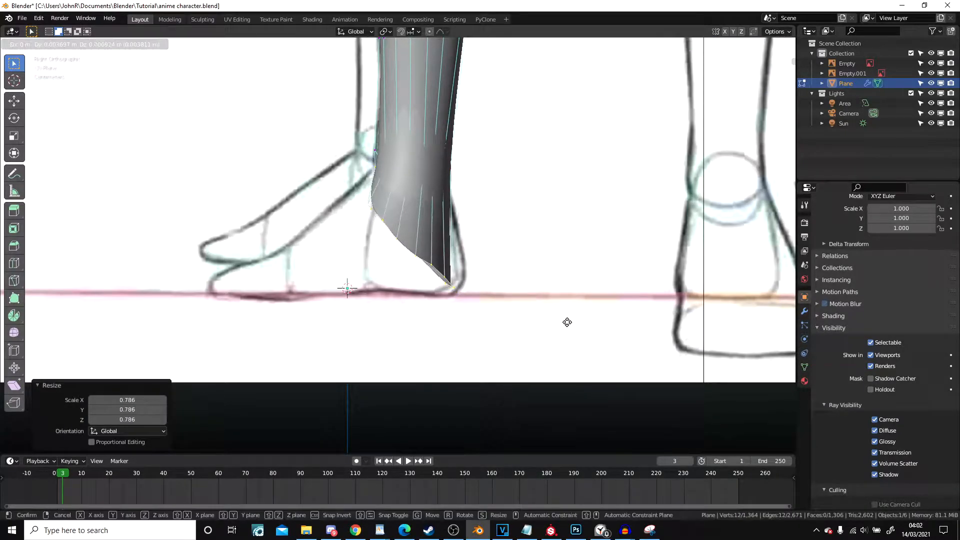
pyautogui.click(567, 322)
# - Move the front vertex of the slanted opening about 0.048 m forward and 0.047 m down to meet the instep outline
pyautogui.scroll(5, 424, 230)
pyautogui.moveTo(372, 213)
pyautogui.keyDown('shift'); pyautogui.mouseDown(button='middle')
pyautogui.moveTo(427, 239)
pyautogui.moveTo(469, 206)
pyautogui.mouseUp(button='middle'); pyautogui.keyUp('shift')
pyautogui.press('z')
pyautogui.click(354, 212)
pyautogui.press('z')
pyautogui.click(572, 210)
pyautogui.rightClick(418, 193)
pyautogui.press('KP_3')
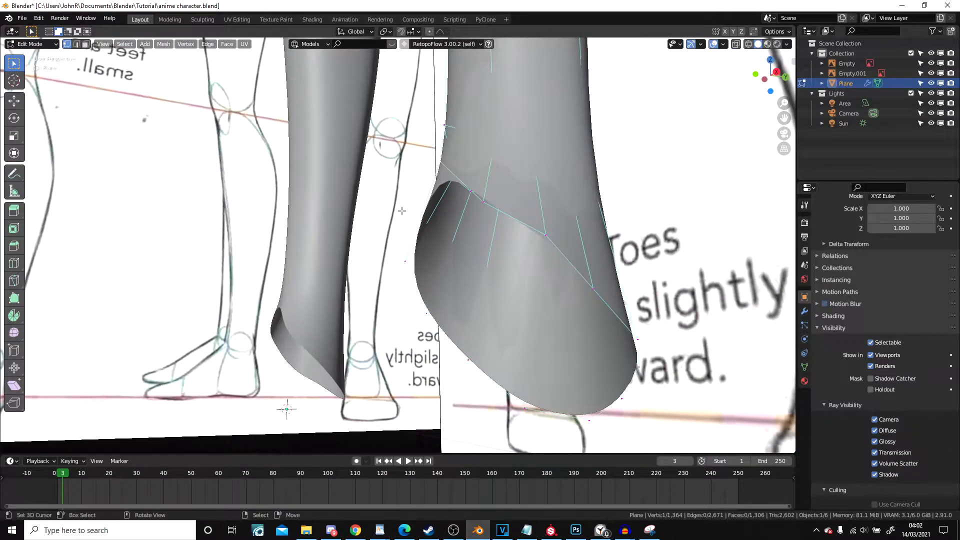
pyautogui.scroll(5, 402, 210)
pyautogui.press('g')
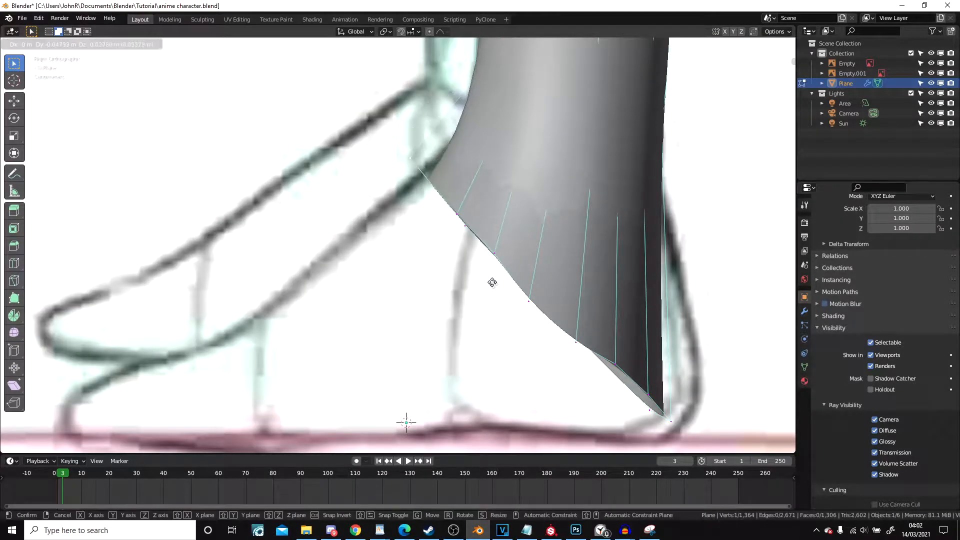
pyautogui.click(487, 294)
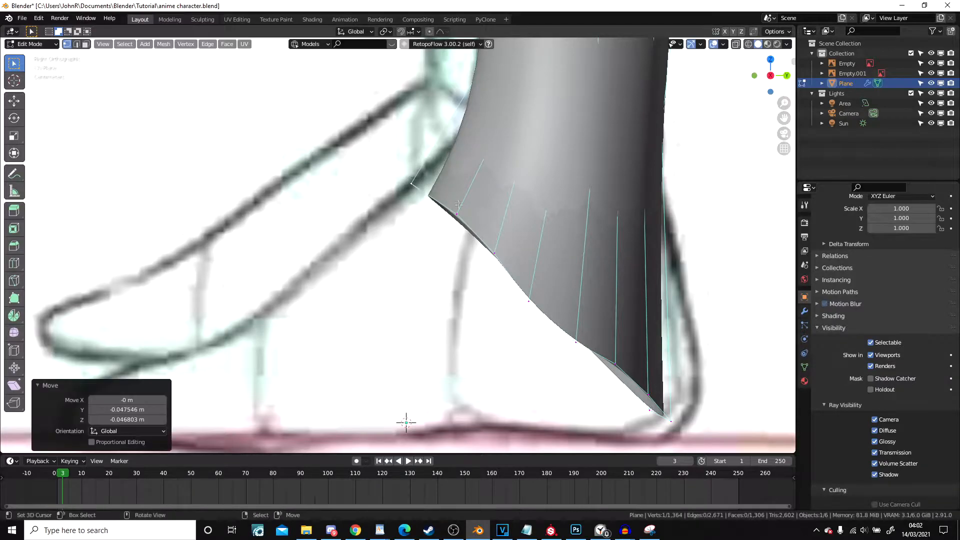
# - In wireframe shading, move the two vertices just behind the opening's front vertex to continue its curve
pyautogui.click(340, 228)
pyautogui.rightClick(458, 225)
pyautogui.keyDown('shift'); pyautogui.rightClick(463, 242); pyautogui.keyUp('shift')
pyautogui.press('g')
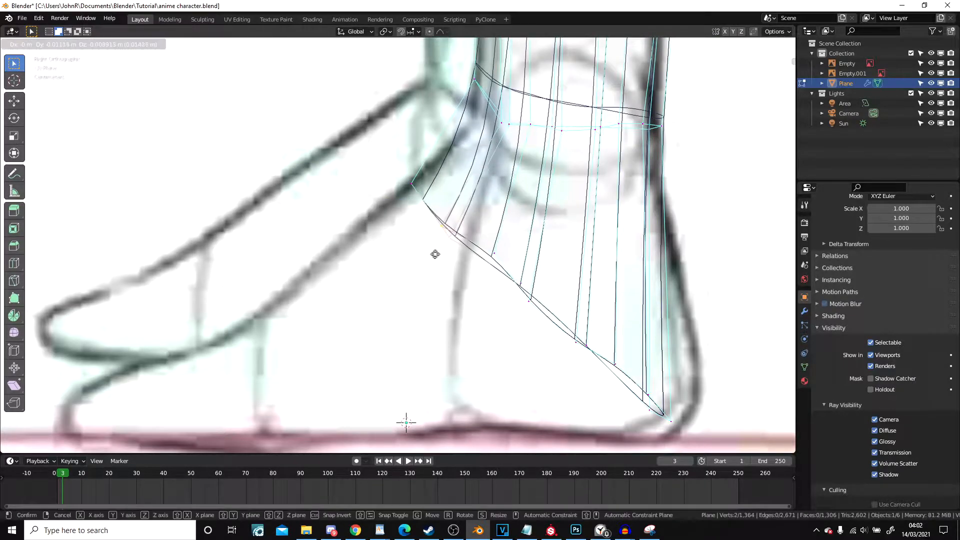
pyautogui.click(431, 254)
pyautogui.keyDown('shift'); pyautogui.moveTo(475, 267); pyautogui.dragTo(383, 190, button='middle'); pyautogui.keyUp('shift')
# - Reposition the middle vertices of the slanted opening so both sides follow one smooth line toward the heel
pyautogui.hotkey('alt', 'a')
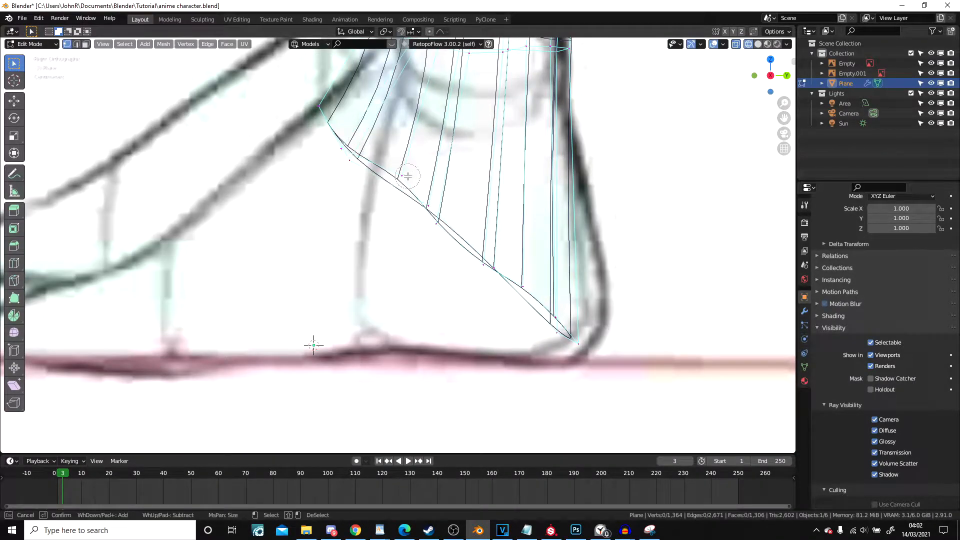
pyautogui.keyDown('shift'); pyautogui.rightClick(426, 202); pyautogui.keyUp('shift')
pyautogui.press('g')
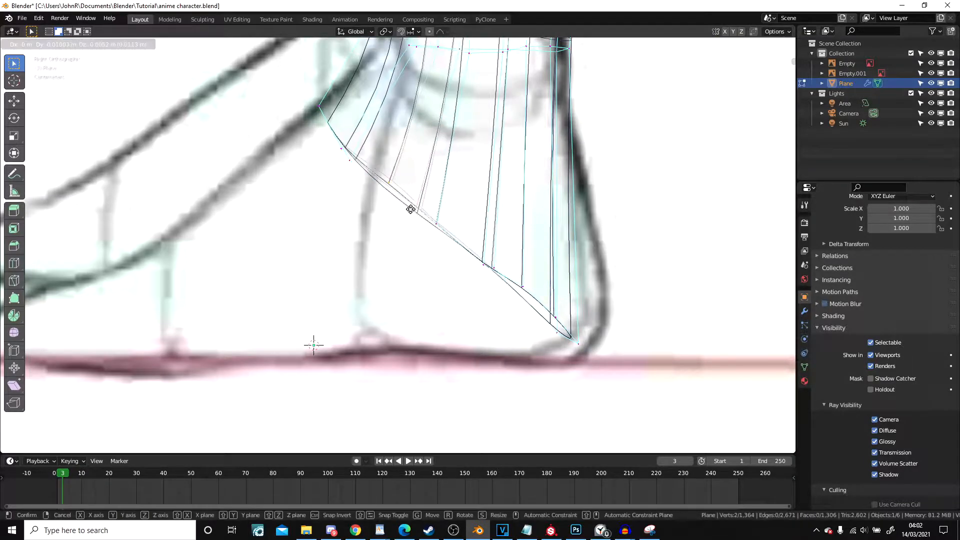
pyautogui.click(401, 212)
pyautogui.rightClick(402, 204)
pyautogui.press('g')
pyautogui.click(398, 191)
pyautogui.rightClick(379, 189)
pyautogui.press('g')
pyautogui.click(389, 198)
pyautogui.rightClick(439, 234)
pyautogui.press('g')
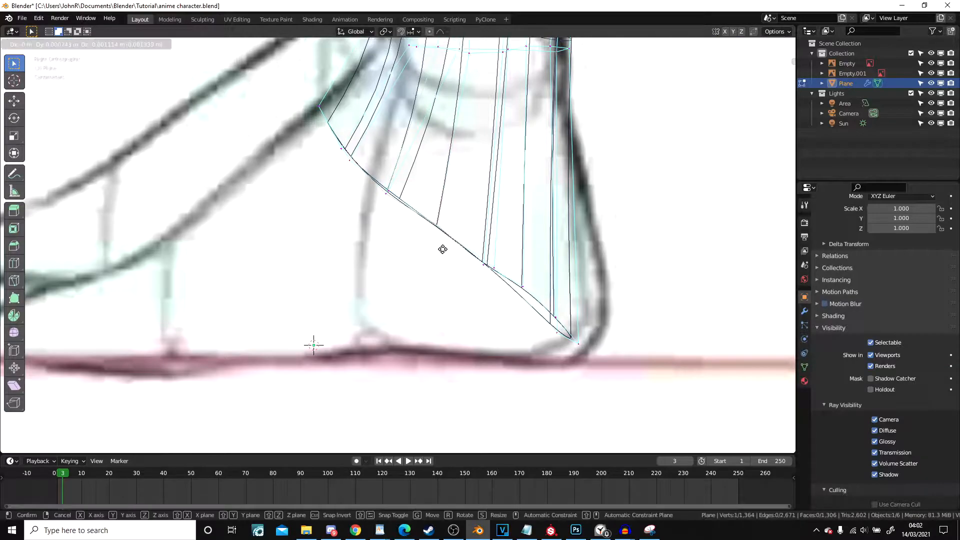
pyautogui.click(453, 248)
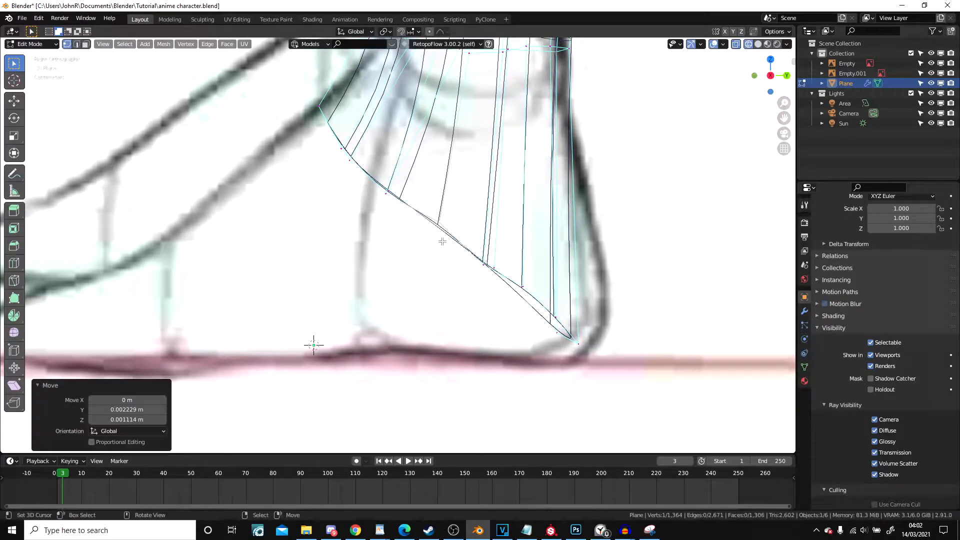
# - Add a loop cut around the newly extruded section between the ankle and the slanted opening
pyautogui.scroll(-3, 487, 246)
pyautogui.moveTo(487, 245)
pyautogui.mouseDown(button='middle')
pyautogui.moveTo(503, 224)
pyautogui.moveTo(478, 215)
pyautogui.moveTo(512, 270)
pyautogui.moveTo(521, 264)
pyautogui.moveTo(474, 234)
pyautogui.moveTo(484, 290)
pyautogui.mouseUp(button='middle')
pyautogui.scroll(1, 454, 258)
pyautogui.click(436, 243)
pyautogui.click(437, 242)
pyautogui.scroll(1, 460, 263)
# - With proportional editing on, pull the new loop's rear vertex back onto the heel outline
pyautogui.rightClick(475, 258)
pyautogui.press('o')
pyautogui.press('g')
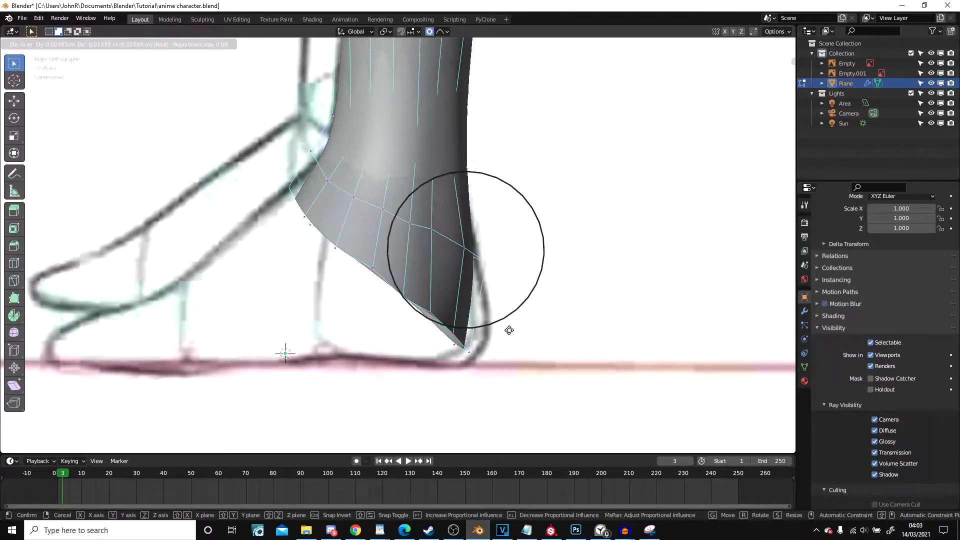
pyautogui.click(505, 332)
# - Move the opening's rearmost vertex about 0.026 m back to the heel outline, and raise it about 0.043 m
pyautogui.rightClick(466, 360)
pyautogui.press('g')
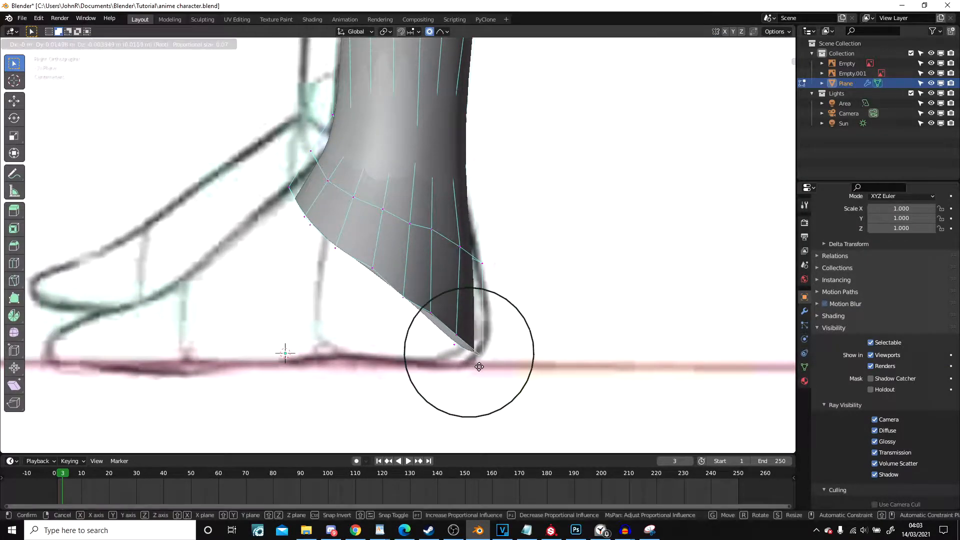
pyautogui.scroll(-4, 475, 358)
pyautogui.click(490, 359)
pyautogui.keyDown('shift'); pyautogui.moveTo(489, 359); pyautogui.dragTo(478, 207, button='middle'); pyautogui.keyUp('shift')
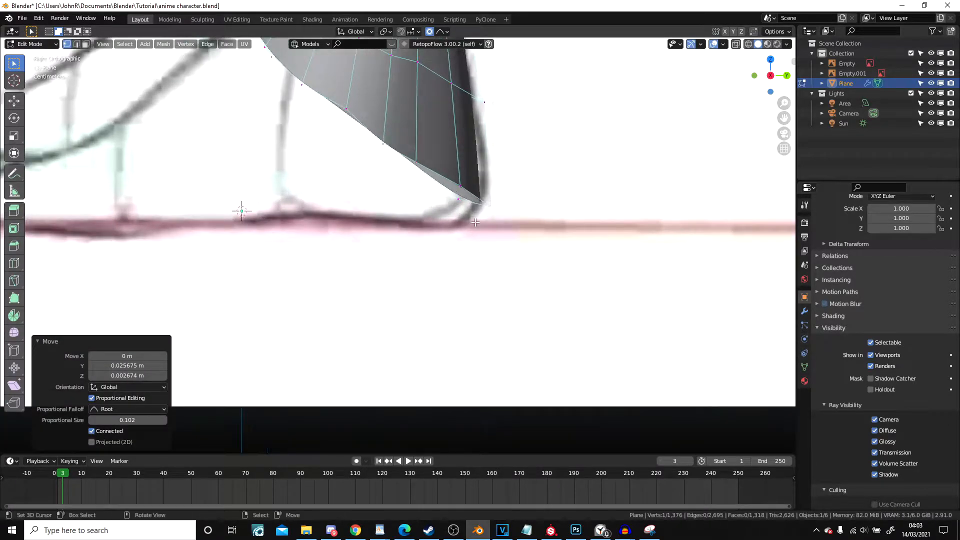
pyautogui.press('g')
pyautogui.click(475, 172)
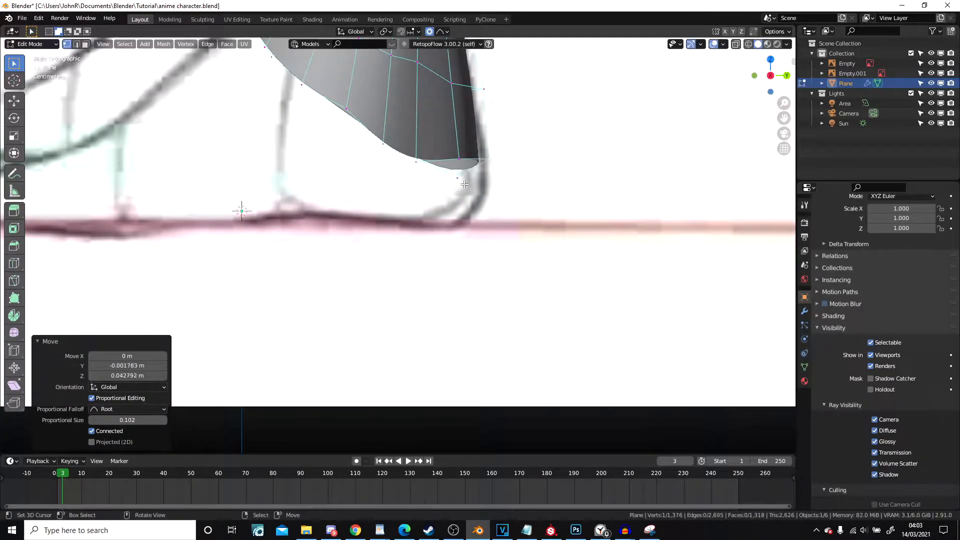
# - With proportional editing off, adjust the height of the vertices next to the opening's rearmost vertex to round the heel edge
pyautogui.press('g')
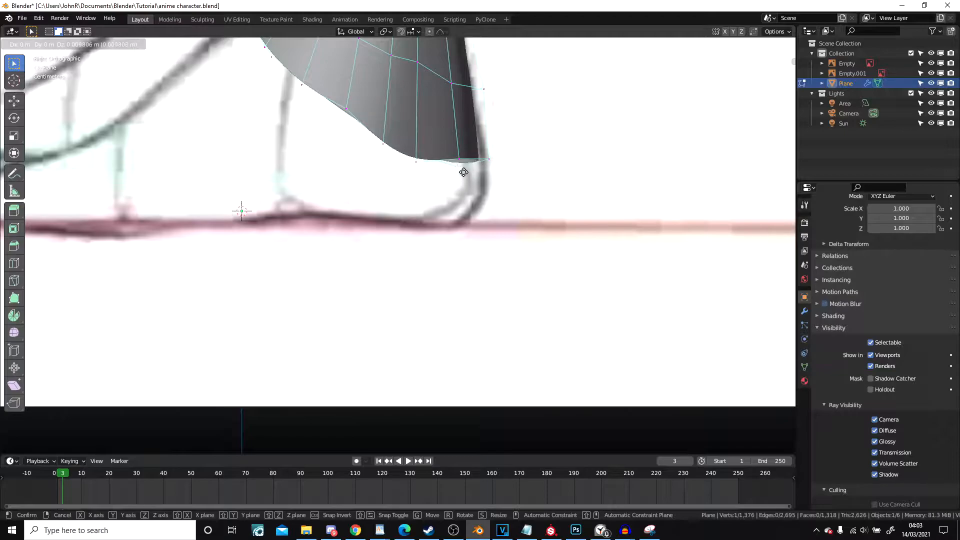
pyautogui.click(464, 172)
pyautogui.click(459, 162)
pyautogui.press('g')
pyautogui.click(460, 175)
# - In wireframe shading, nudge the vertices along the rear underside of the opening into a smooth curve
pyautogui.press('z')
pyautogui.click(404, 173)
pyautogui.click(415, 157)
pyautogui.press('g')
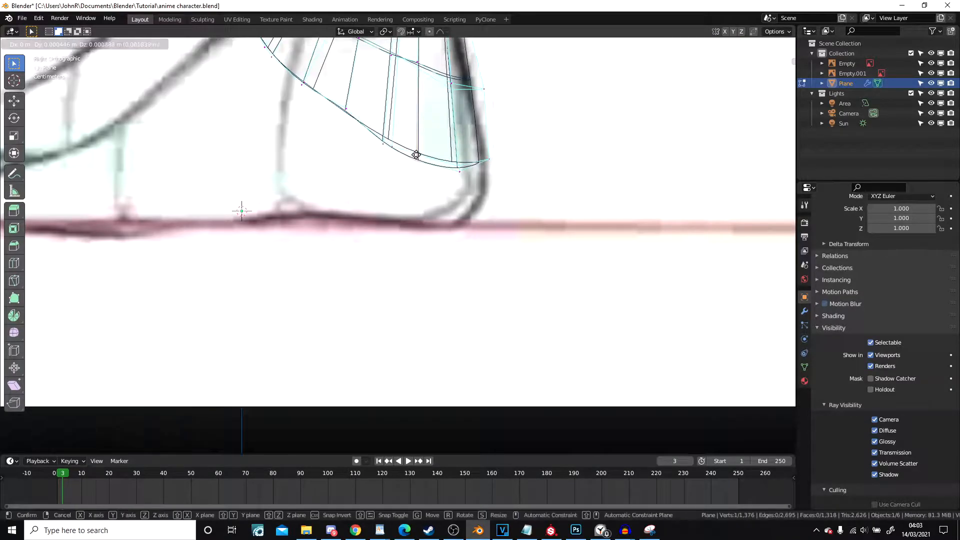
pyautogui.click(416, 152)
pyautogui.keyDown('shift'); pyautogui.moveTo(396, 169); pyautogui.dragTo(399, 232, button='middle'); pyautogui.keyUp('shift')
pyautogui.scroll(4, 398, 231)
pyautogui.click(393, 190)
pyautogui.press('g')
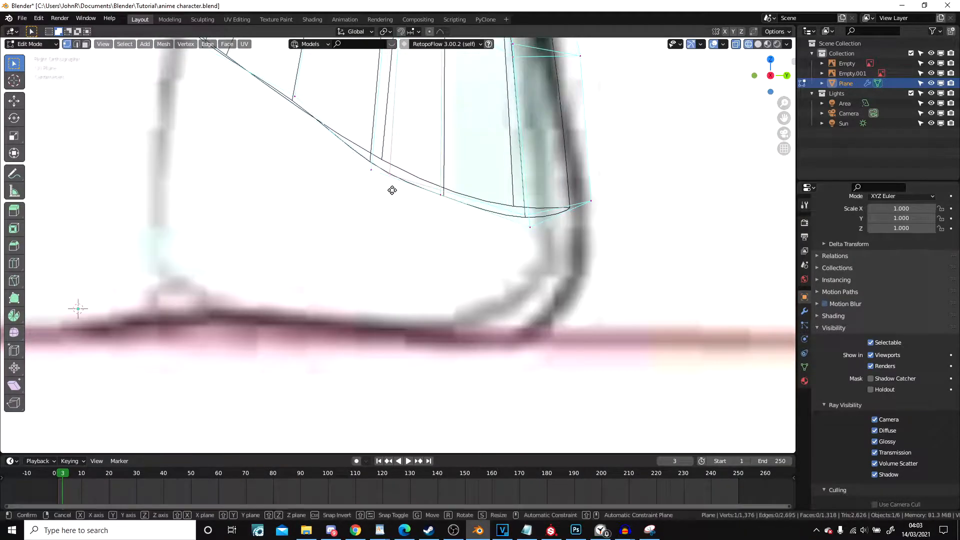
pyautogui.click(376, 186)
# - Align the vertex midway along the opening's edge with its neighbours and return to solid shading
pyautogui.scroll(-3, 311, 149)
pyautogui.rightClick(329, 152)
pyautogui.press('g')
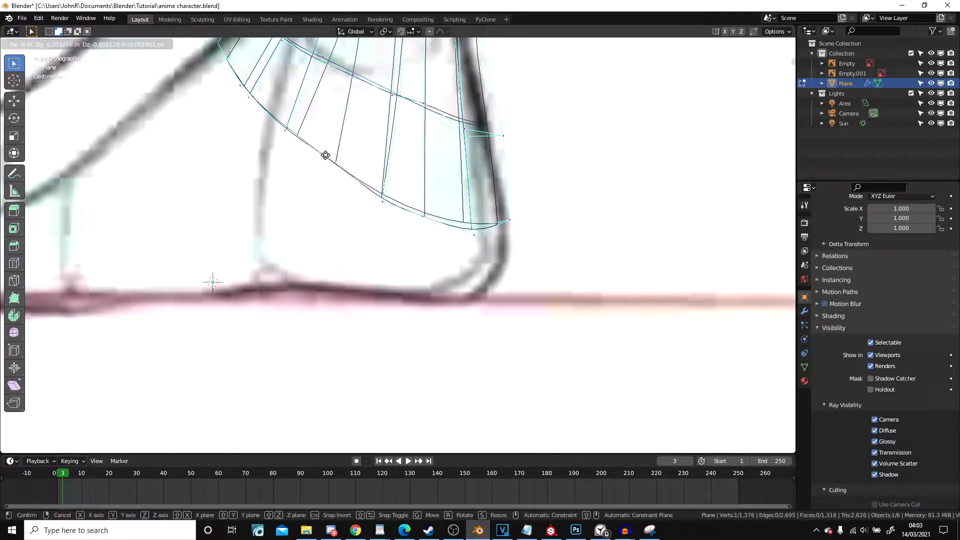
pyautogui.click(325, 156)
pyautogui.press('z')
pyautogui.click(395, 162)
# - In the front view, move the selected opening vertex with proportional editing to narrow the outer side of the ankle opening
pyautogui.scroll(-5, 452, 172)
pyautogui.keyDown('shift'); pyautogui.moveTo(453, 171); pyautogui.dragTo(501, 250, button='middle'); pyautogui.keyUp('shift')
pyautogui.press('Tab')
pyautogui.scroll(-3, 522, 201)
pyautogui.press('KP_3')
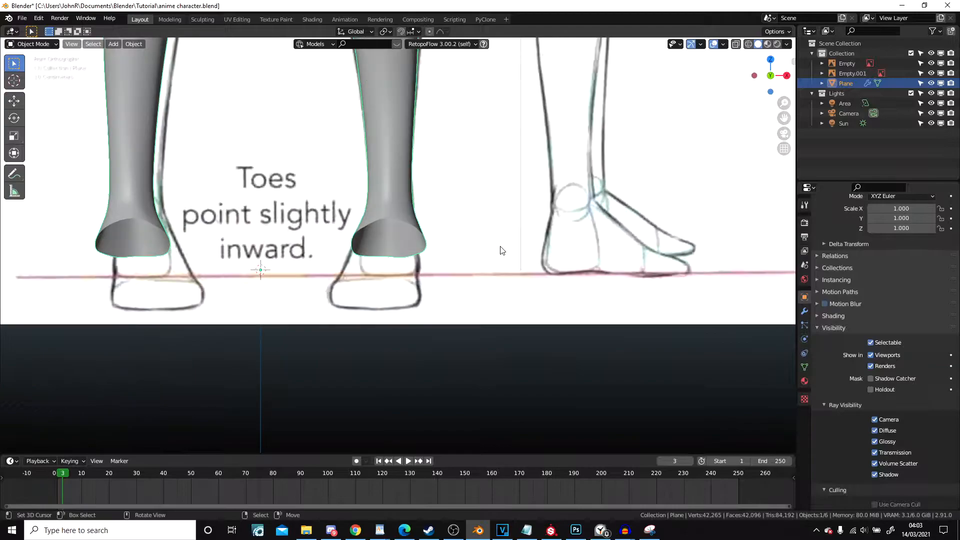
pyautogui.press('Tab')
pyautogui.scroll(6, 499, 248)
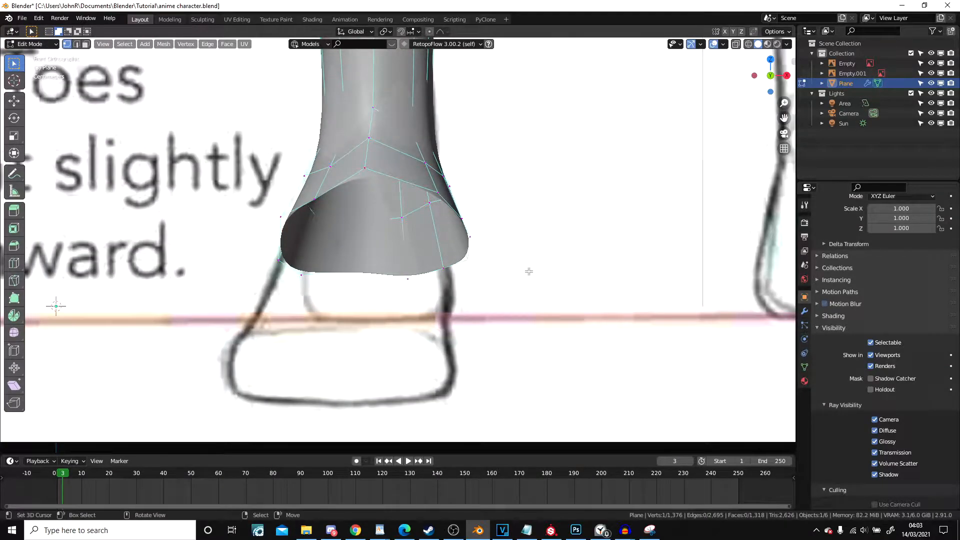
pyautogui.scroll(-1, 529, 271)
pyautogui.press('g')
pyautogui.scroll(-4, 520, 271)
pyautogui.scroll(-2, 513, 270)
pyautogui.scroll(3, 511, 270)
pyautogui.click(500, 270)
# - Move the inner-side vertices of the ankle opening with proportional editing to match the front reference
pyautogui.rightClick(301, 254)
pyautogui.press('g')
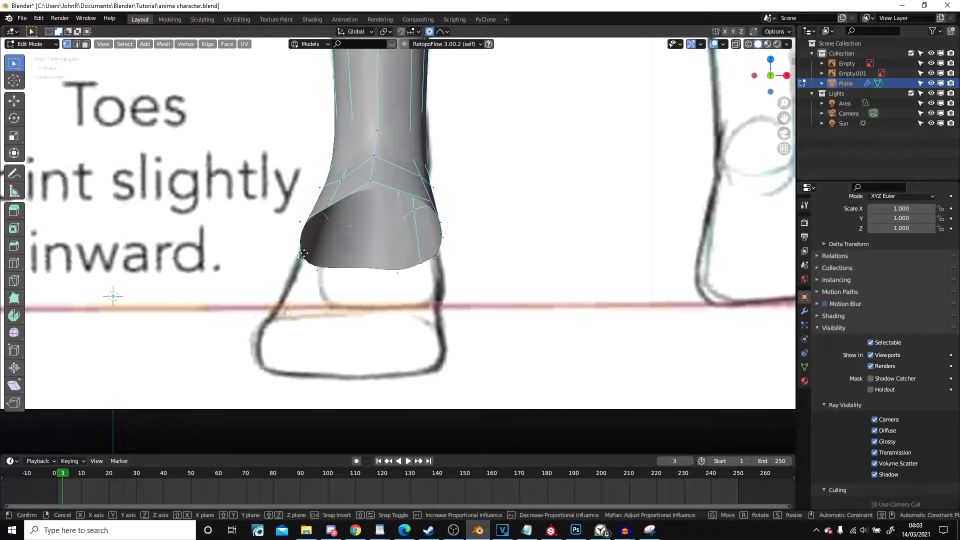
pyautogui.click(310, 255)
pyautogui.rightClick(334, 186)
pyautogui.press('g')
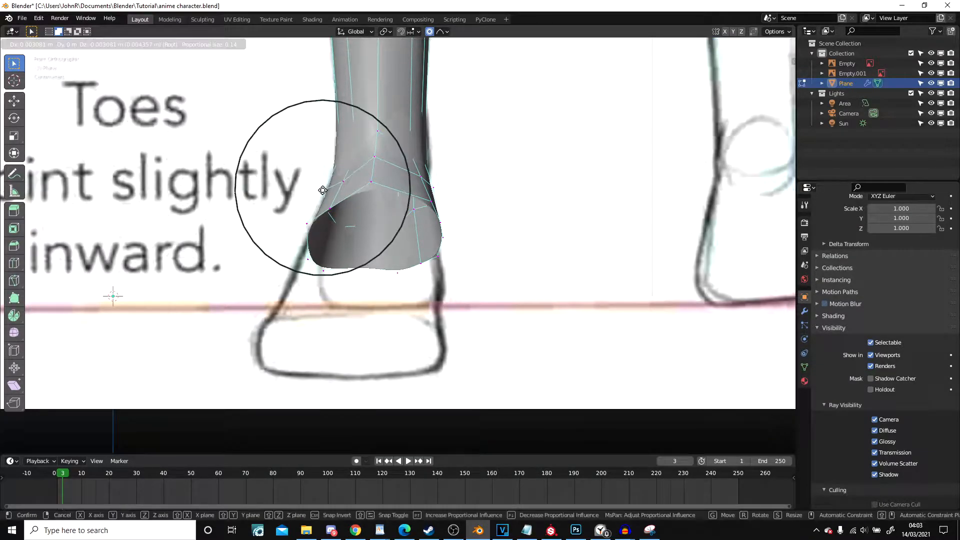
pyautogui.click(321, 189)
# - Adjust the vertex on the inner front of the ankle from an angled view to smooth the opening's shape
pyautogui.moveTo(365, 187); pyautogui.dragTo(423, 177, button='middle')
pyautogui.rightClick(340, 187)
pyautogui.moveTo(329, 190); pyautogui.dragTo(333, 170, button='middle')
pyautogui.press('g')
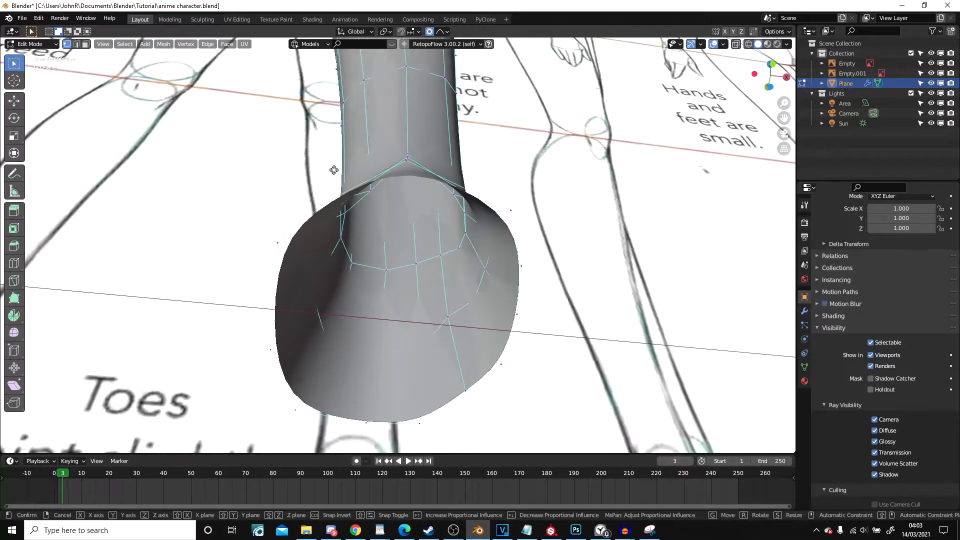
pyautogui.click(334, 151)
# - In the side view, extrude a vertex near the rear of the opening straight down to the reference ground line
pyautogui.scroll(-4, 518, 207)
pyautogui.moveTo(517, 207); pyautogui.dragTo(375, 268, button='middle')
pyautogui.keyDown('alt'); pyautogui.rightClick(479, 198); pyautogui.keyUp('alt')
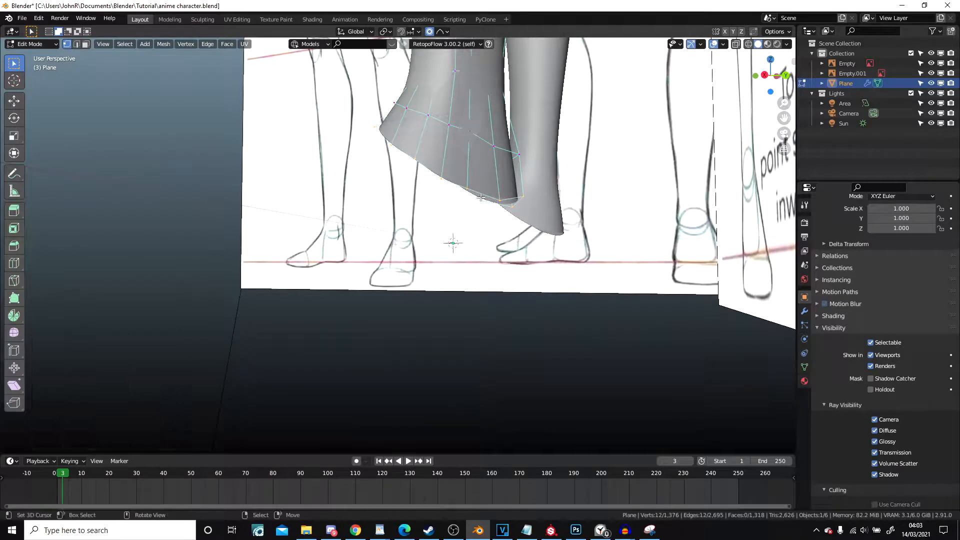
pyautogui.press('KP_3')
pyautogui.scroll(1, 480, 198)
pyautogui.keyDown('shift'); pyautogui.moveTo(509, 200); pyautogui.dragTo(447, 207, button='middle'); pyautogui.keyUp('shift')
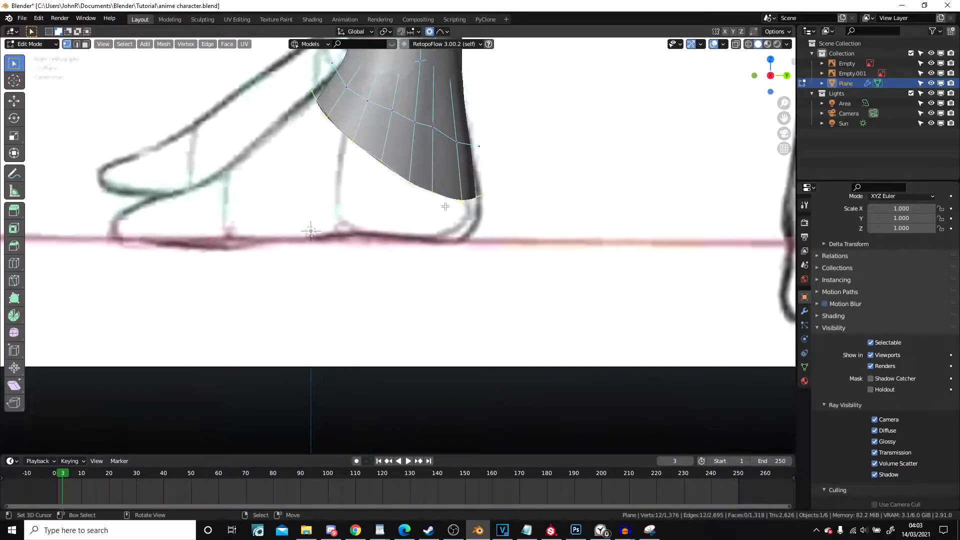
pyautogui.scroll(2, 447, 207)
pyautogui.rightClick(450, 173)
pyautogui.press('e')
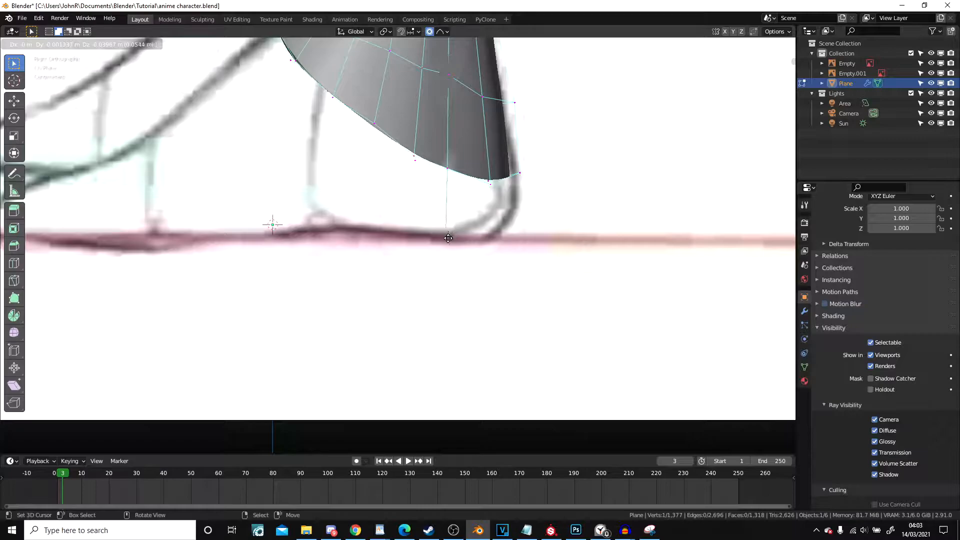
pyautogui.click(448, 240)
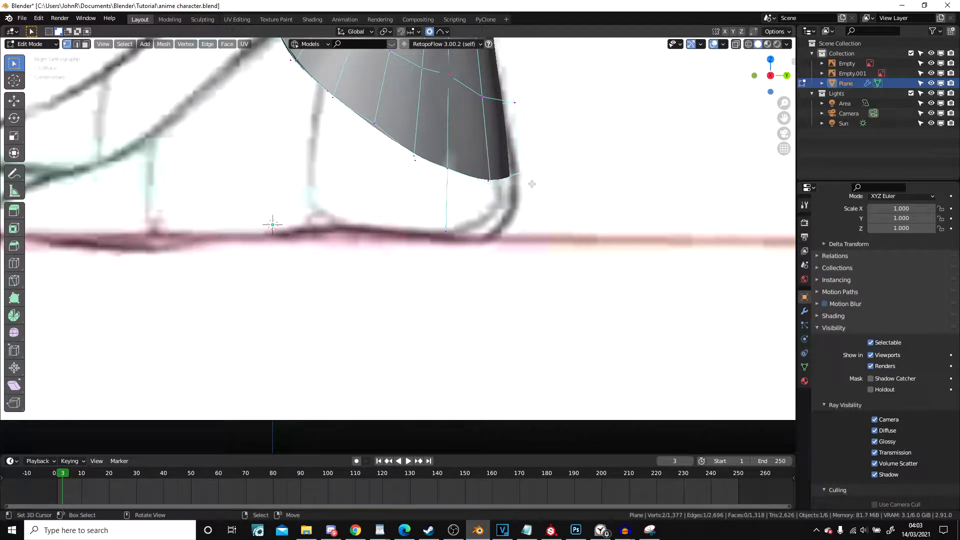
# - Extrude the rear edge of the opening down to the reference ground line and fill the adjoining heel face
pyautogui.press('e')
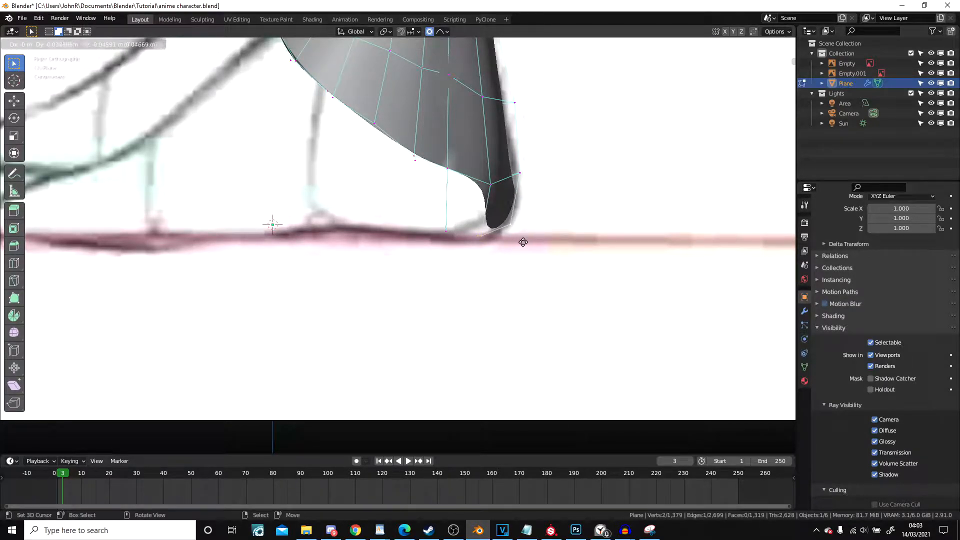
pyautogui.click(523, 242)
pyautogui.rightClick(488, 185)
# - Reposition the vertices around the heel's lower rim with proportional editing from angled views to smooth its curve
pyautogui.moveTo(498, 221); pyautogui.dragTo(538, 259, button='middle')
pyautogui.press('g')
pyautogui.click(353, 77)
pyautogui.scroll(3, 451, 281)
pyautogui.rightClick(481, 268)
pyautogui.press('g')
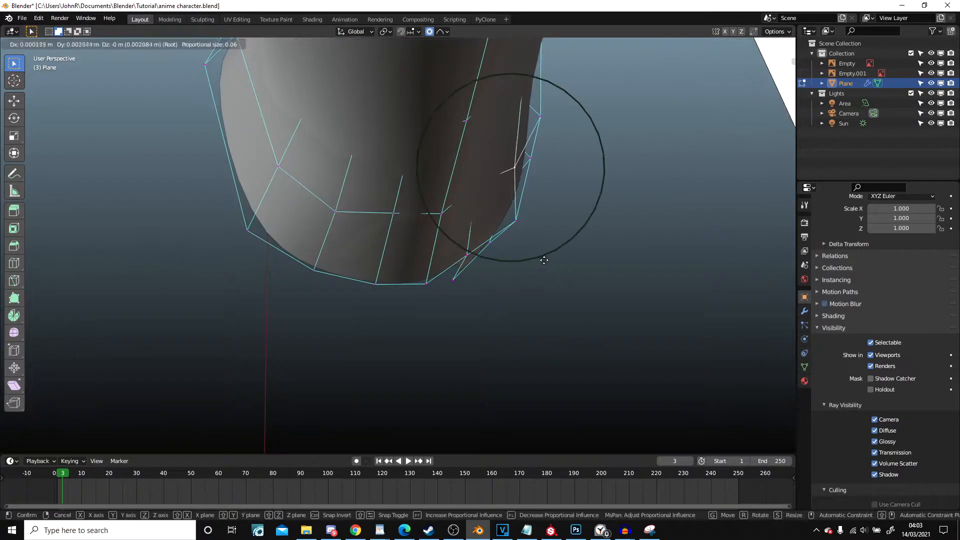
pyautogui.click(549, 261)
pyautogui.moveTo(486, 177)
pyautogui.mouseDown(button='middle')
pyautogui.moveTo(525, 169)
pyautogui.moveTo(322, 195)
pyautogui.moveTo(250, 105)
pyautogui.moveTo(337, 217)
pyautogui.moveTo(492, 192)
pyautogui.mouseUp(button='middle')
pyautogui.press('g')
pyautogui.click(536, 174)
pyautogui.scroll(4, 455, 193)
# - Extrude the lower heel vertex toward the foot's inner side and fill the face up to the opening's edge
pyautogui.keyDown('shift'); pyautogui.moveTo(344, 230); pyautogui.dragTo(428, 262, button='middle'); pyautogui.keyUp('shift')
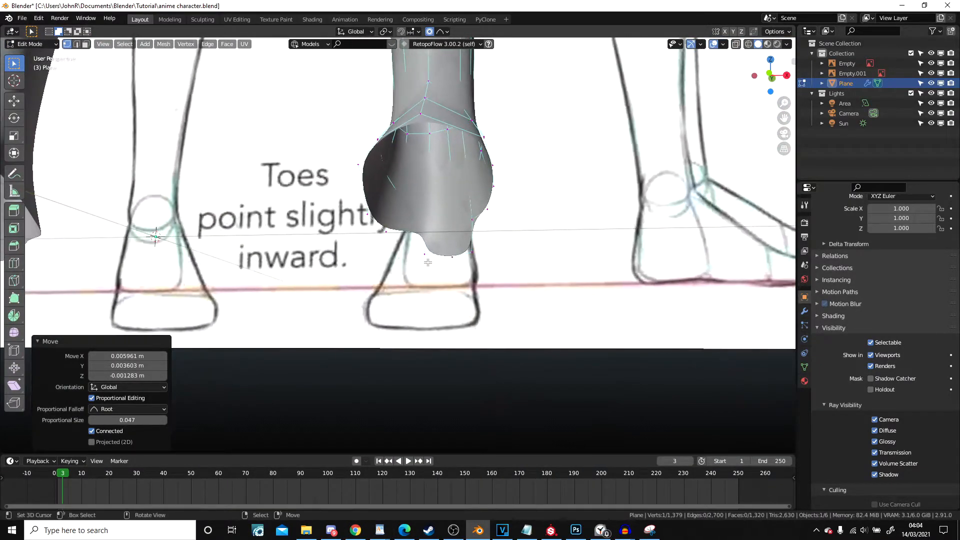
pyautogui.scroll(3, 427, 263)
pyautogui.rightClick(462, 277)
pyautogui.press('g')
pyautogui.press('e')
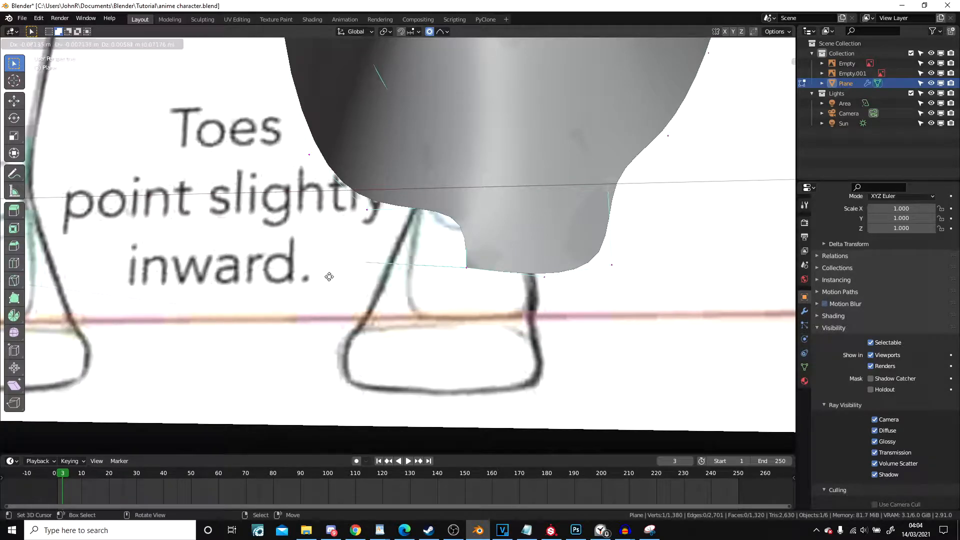
pyautogui.click(327, 277)
pyautogui.keyDown('shift'); pyautogui.rightClick(372, 212); pyautogui.keyUp('shift')
pyautogui.press('f')
# - Turn off proportional editing and move the lower corner vertex of the new inner heel face slightly forward and down
pyautogui.scroll(-3, 477, 288)
pyautogui.moveTo(477, 289); pyautogui.dragTo(604, 296, button='middle')
pyautogui.scroll(3, 604, 298)
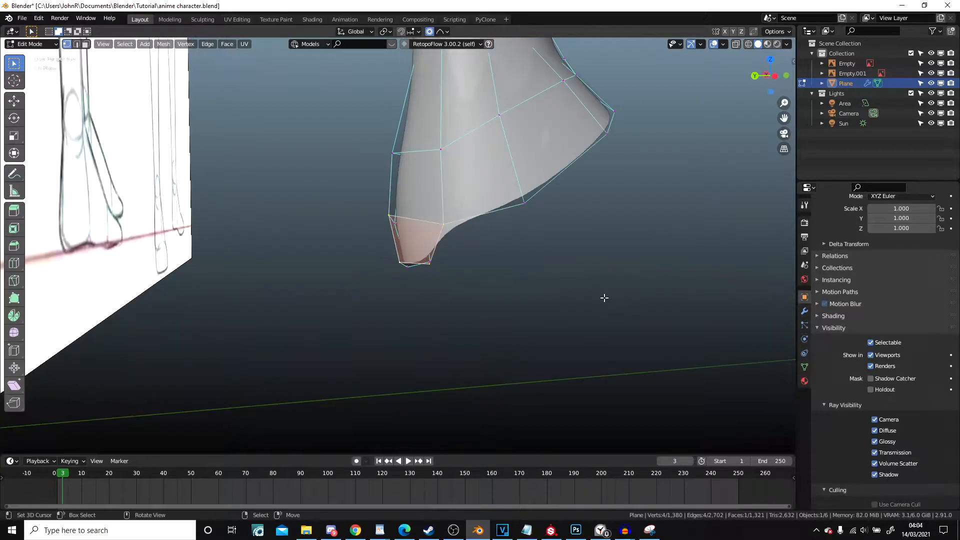
pyautogui.press('o')
pyautogui.moveTo(496, 290); pyautogui.dragTo(442, 230, button='middle')
pyautogui.rightClick(432, 274)
pyautogui.press('g')
pyautogui.click(443, 276)
# - Extrude the lower corner vertex forward along the foot's inner side and fill the face up to the opening
pyautogui.press('e')
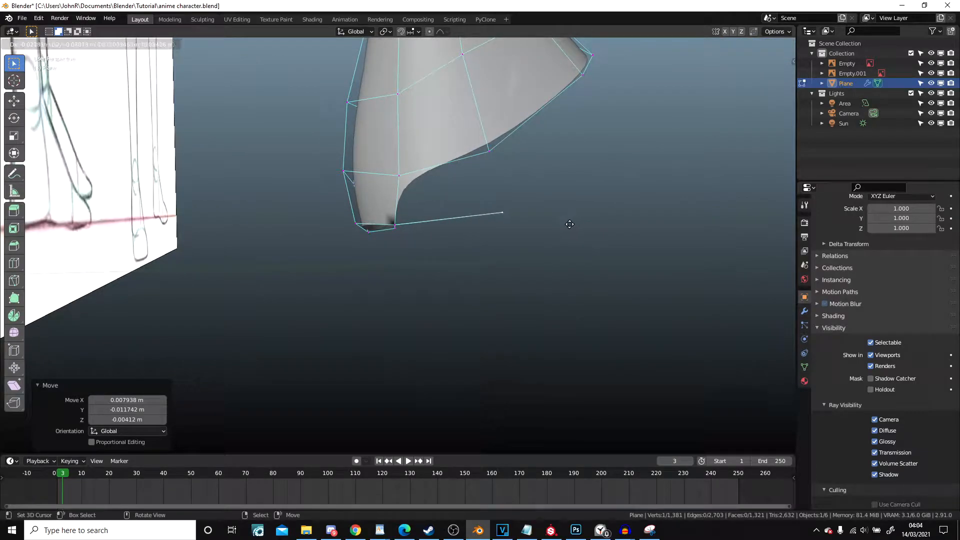
pyautogui.click(562, 220)
pyautogui.keyDown('shift'); pyautogui.click(426, 181); pyautogui.keyUp('shift')
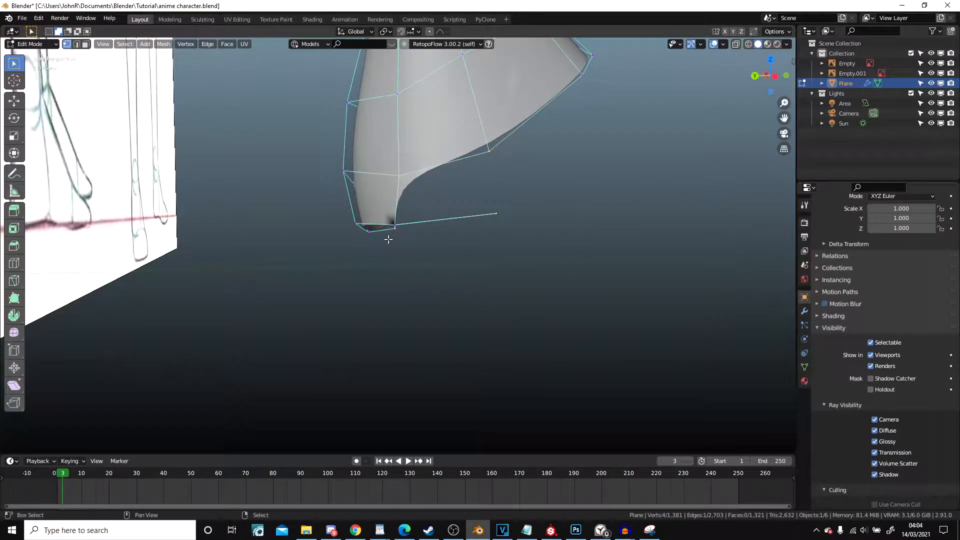
pyautogui.press('f')
# - Extrude a bottom heel vertex about 0.036 m forward, reposition it, and fill the adjoining faces of the heel's underside
pyautogui.moveTo(416, 245); pyautogui.dragTo(486, 176, button='middle')
pyautogui.press('KP_3')
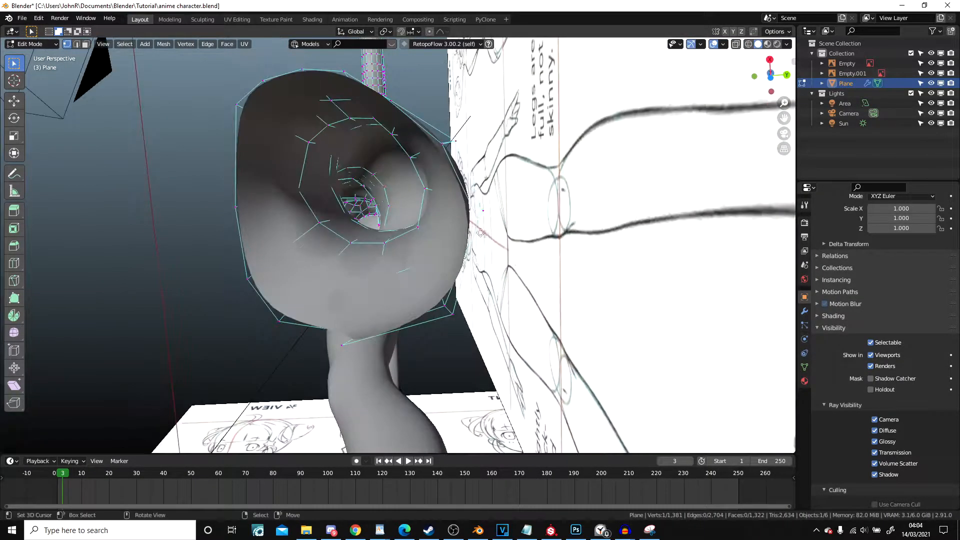
pyautogui.press('e')
pyautogui.click(431, 233)
pyautogui.moveTo(431, 233); pyautogui.dragTo(440, 217, button='middle')
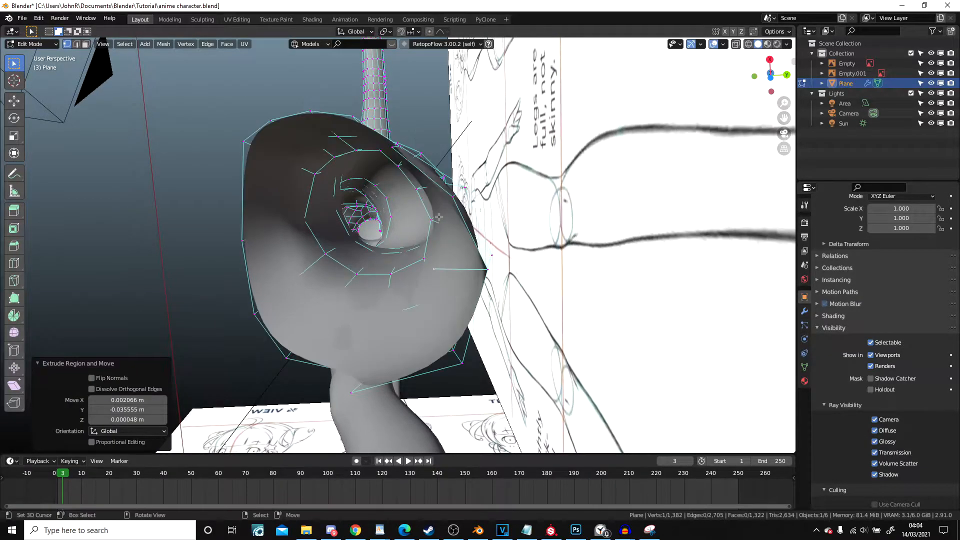
pyautogui.press('g')
pyautogui.click(377, 230)
pyautogui.moveTo(377, 230); pyautogui.dragTo(463, 206, button='middle')
pyautogui.keyDown('shift'); pyautogui.click(463, 204); pyautogui.keyUp('shift')
pyautogui.press('f')
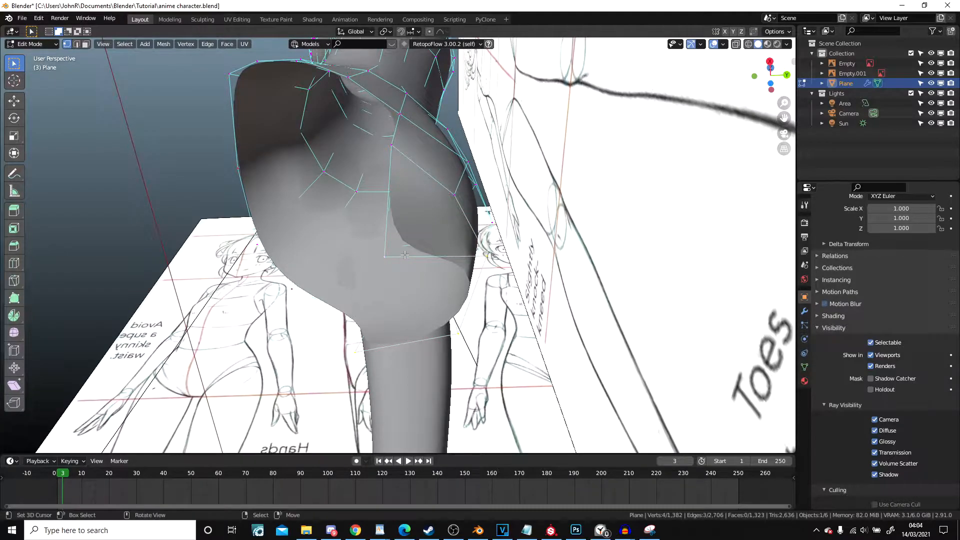
pyautogui.press('f')
# - In the side view, move the front vertices of the heel's underside onto the reference ground line
pyautogui.scroll(-3, 405, 255)
pyautogui.press('Tab')
pyautogui.press('KP_3')
pyautogui.scroll(2, 408, 255)
pyautogui.press('Tab')
pyautogui.scroll(1, 409, 258)
pyautogui.click(340, 208)
pyautogui.press('g')
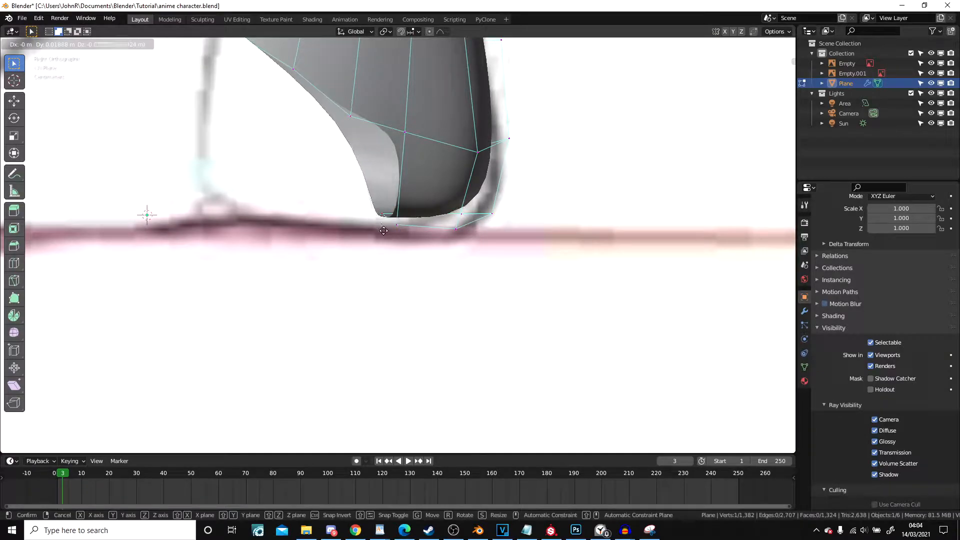
pyautogui.click(383, 218)
pyautogui.rightClick(383, 216)
pyautogui.press('g')
pyautogui.click(381, 228)
pyautogui.rightClick(402, 225)
pyautogui.press('g')
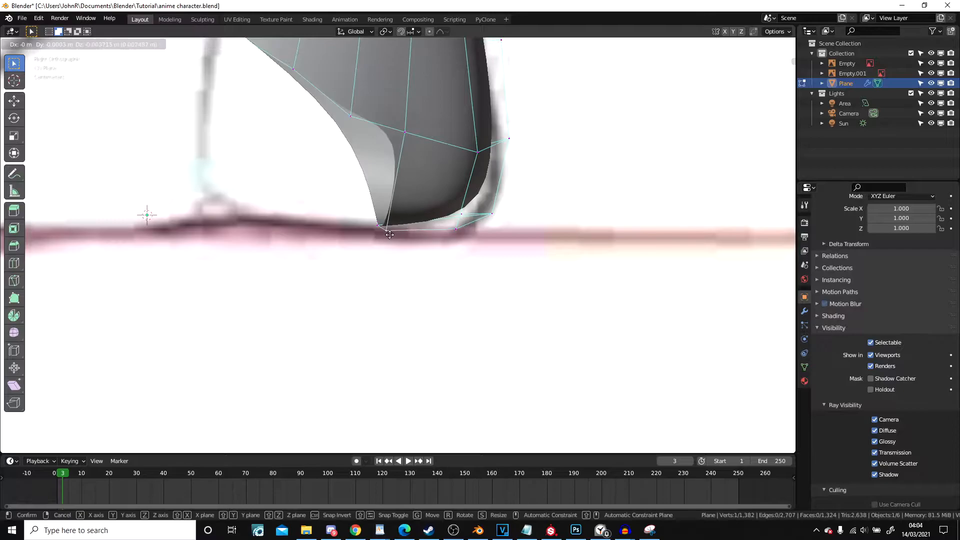
pyautogui.click(389, 232)
# - Select the three front vertices of the heel's underside and extrude them about 0.033 m forward along the ground line
pyautogui.scroll(-16, 389, 234)
pyautogui.scroll(9, 389, 235)
pyautogui.scroll(6, 389, 235)
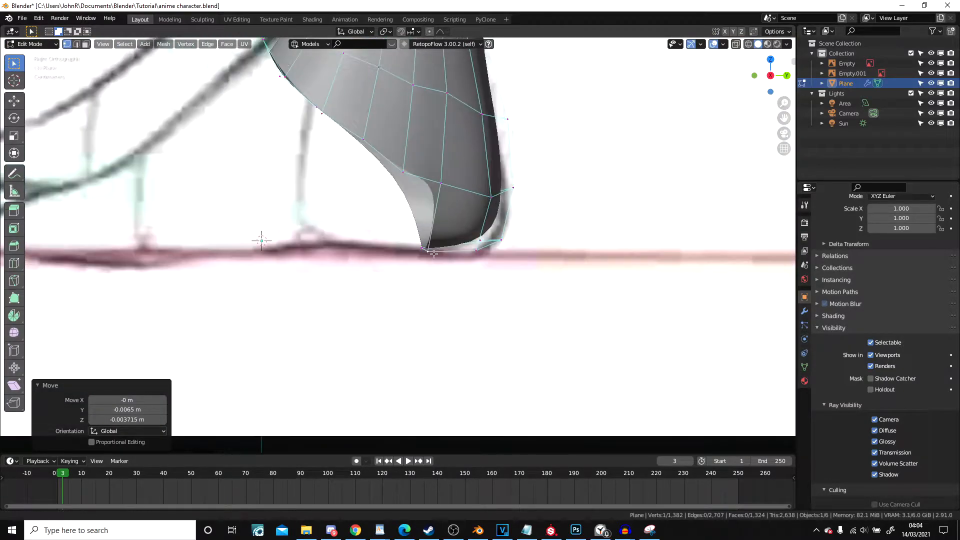
pyautogui.hotkey('shift', 'z')
pyautogui.rightClick(438, 228)
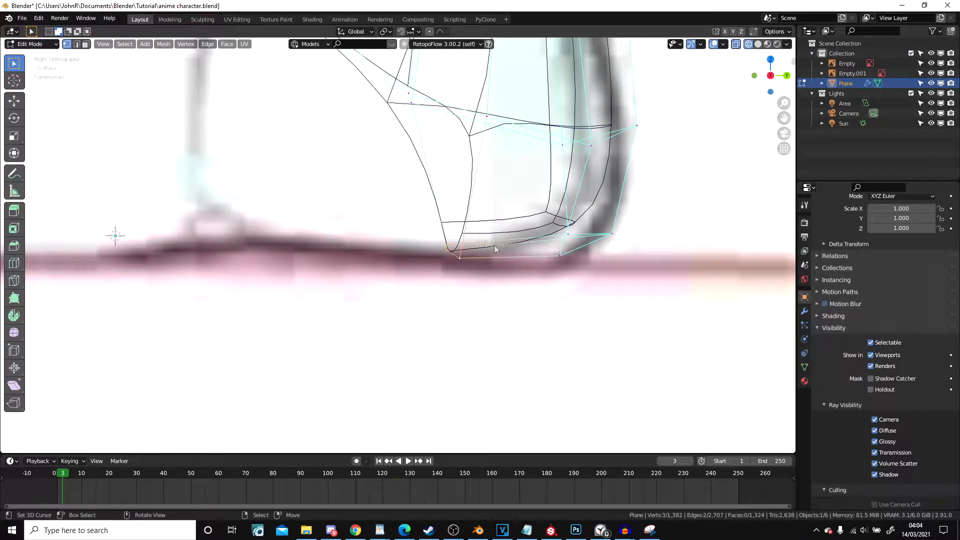
pyautogui.hotkey('shift', 'z')
pyautogui.scroll(-5, 474, 273)
pyautogui.press('e')
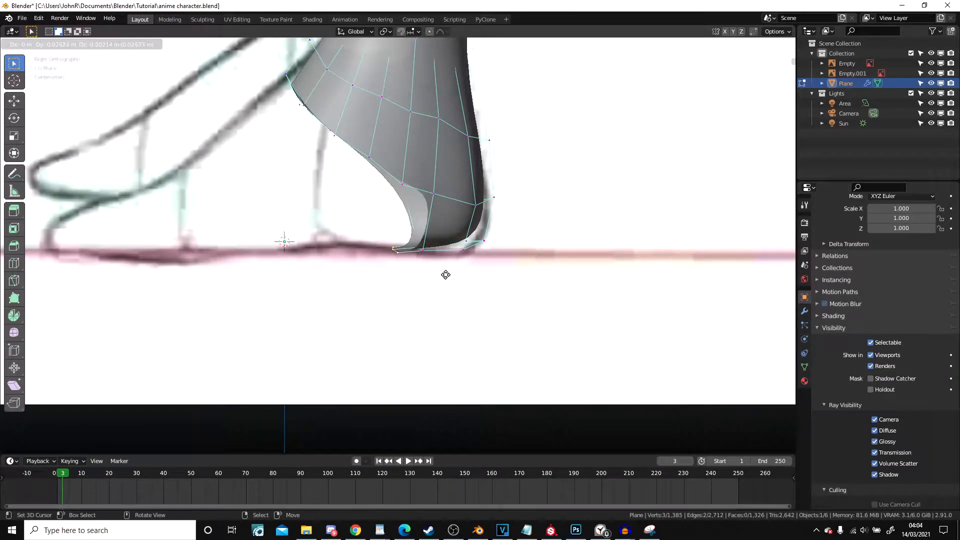
pyautogui.click(440, 273)
# - In the side view, extrude the front edge of the sole forward again by about 0.038 m
pyautogui.moveTo(441, 273); pyautogui.dragTo(443, 245, button='middle')
pyautogui.press('KP_3')
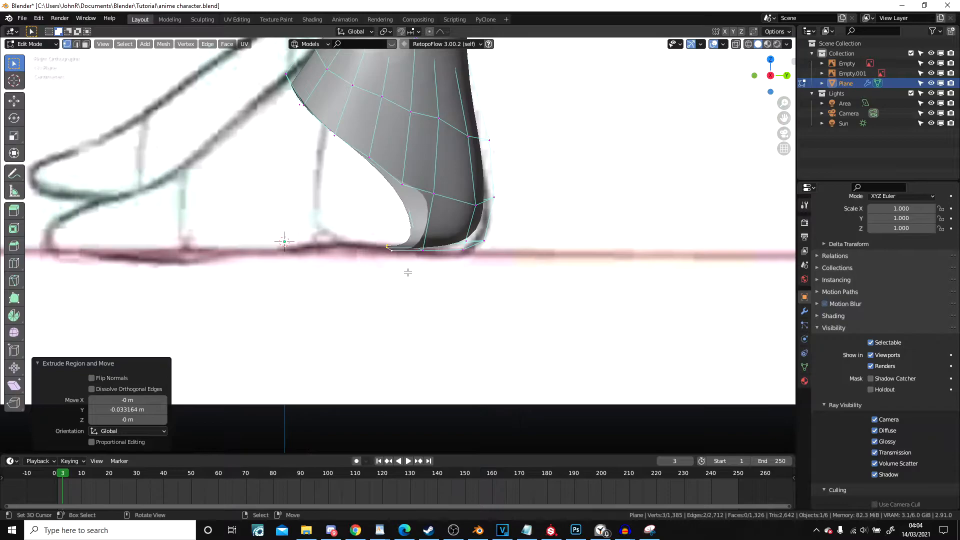
pyautogui.press('e')
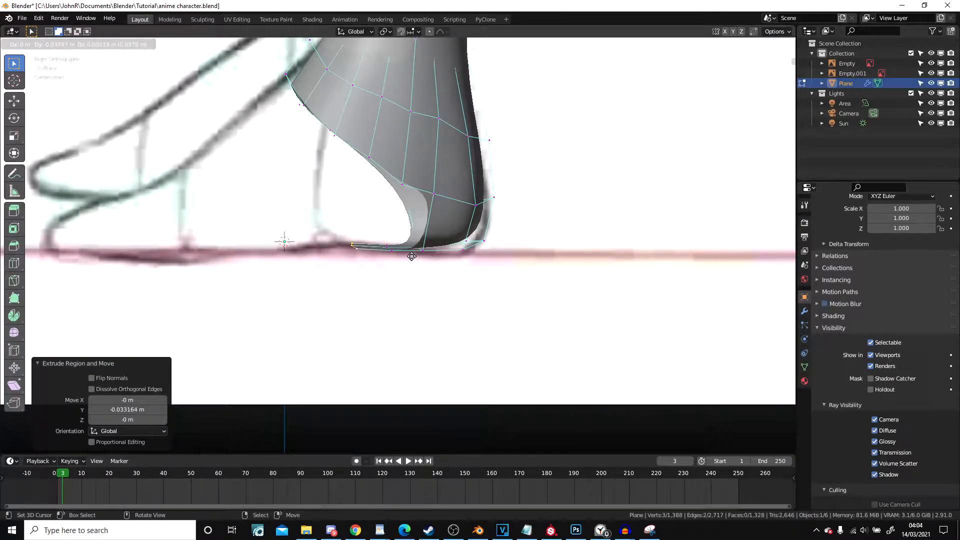
pyautogui.click(411, 256)
# - Fill a side face joining the heel's opening edge to the extended sole
pyautogui.click(453, 195)
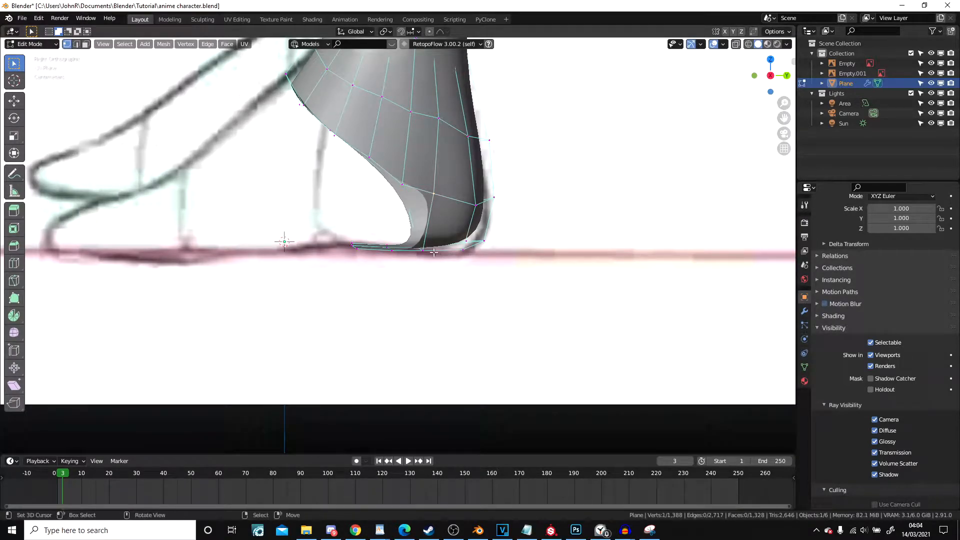
pyautogui.moveTo(414, 230); pyautogui.dragTo(442, 206, button='middle')
pyautogui.scroll(-2, 431, 204)
pyautogui.scroll(3, 431, 204)
# - Slide vertices on the inner side of the foot along their edges to even out the face spacing
pyautogui.click(501, 209)
pyautogui.press('g')
pyautogui.press('g')
pyautogui.click(439, 240)
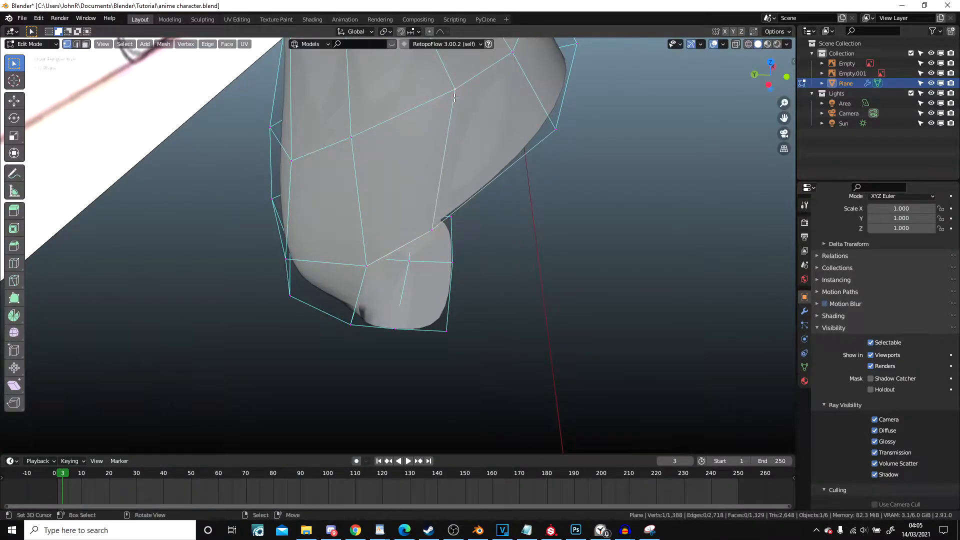
pyautogui.moveTo(421, 123); pyautogui.dragTo(416, 163, button='middle')
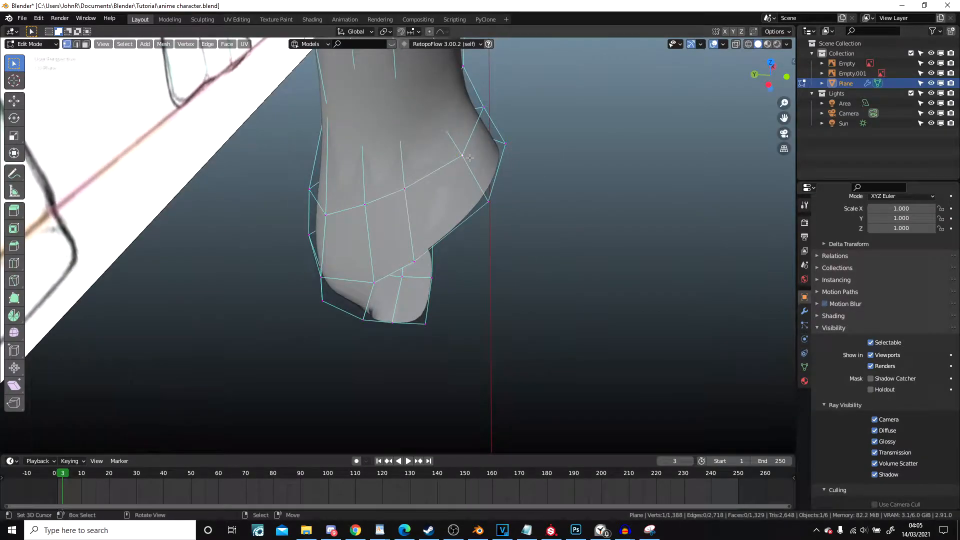
pyautogui.press('g')
pyautogui.press('g')
pyautogui.click(450, 176)
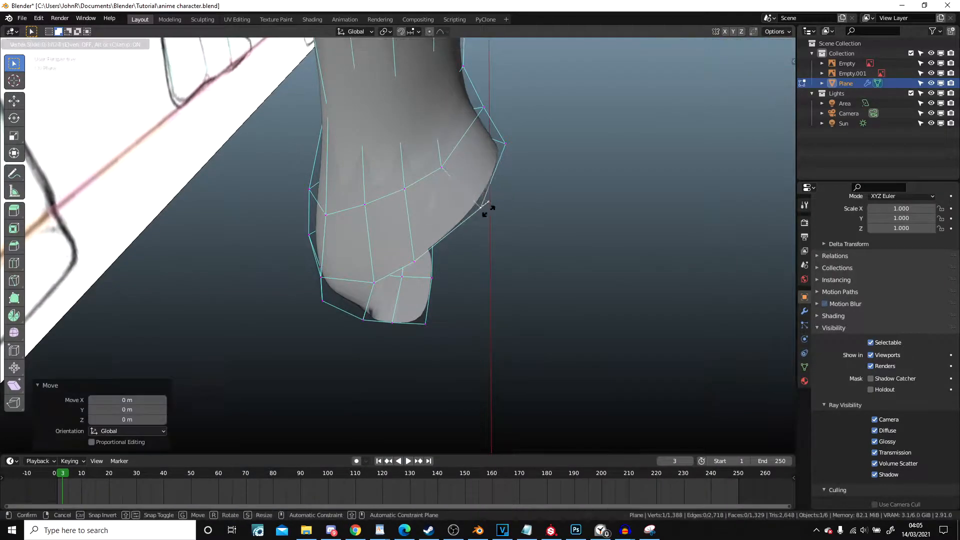
# - Move the vertex on the inner edge of the opening to smooth the rim above the sole
pyautogui.moveTo(472, 221); pyautogui.dragTo(396, 166, button='middle')
pyautogui.press('g')
pyautogui.click(386, 245)
pyautogui.moveTo(398, 295); pyautogui.dragTo(433, 259, button='middle')
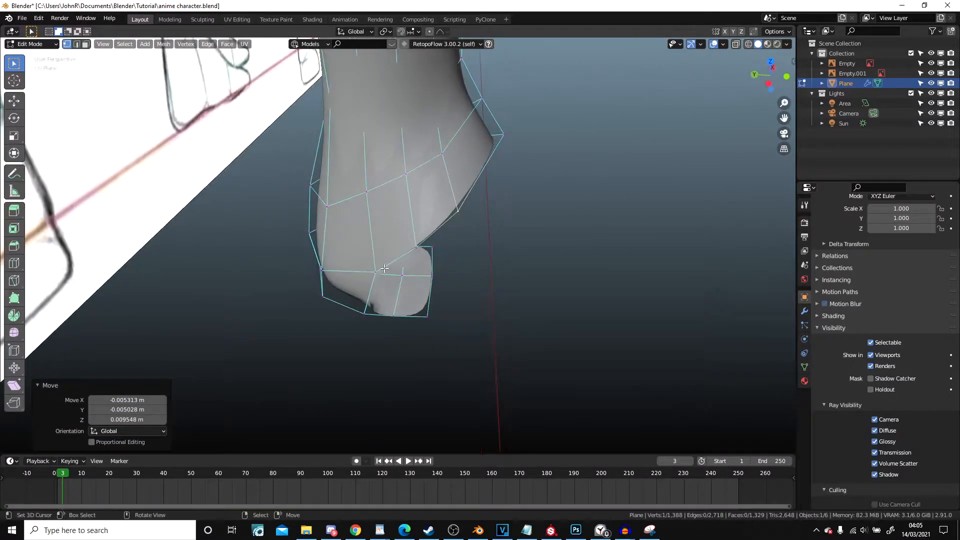
# - Fill the gap between the inner side of the heel and the extended sole
pyautogui.rightClick(382, 270)
pyautogui.keyDown('shift'); pyautogui.rightClick(373, 307); pyautogui.keyUp('shift')
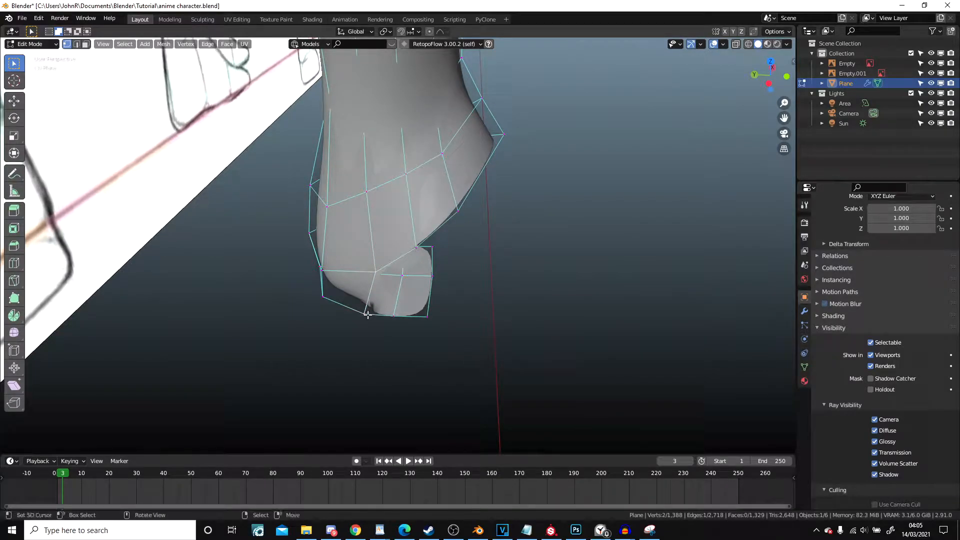
pyautogui.press('f')
pyautogui.moveTo(475, 292); pyautogui.dragTo(448, 228, button='middle')
# - Lower the front rim vertex of the ankle opening and adjust the vertex just above it
pyautogui.moveTo(431, 138); pyautogui.dragTo(395, 193, button='right')
pyautogui.click(485, 106)
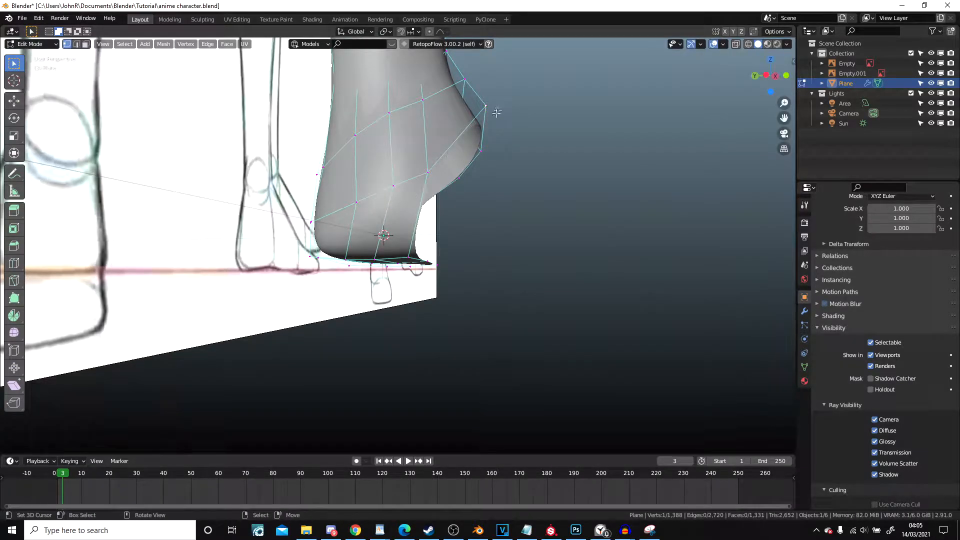
pyautogui.press('g')
pyautogui.click(487, 143)
pyautogui.press('g')
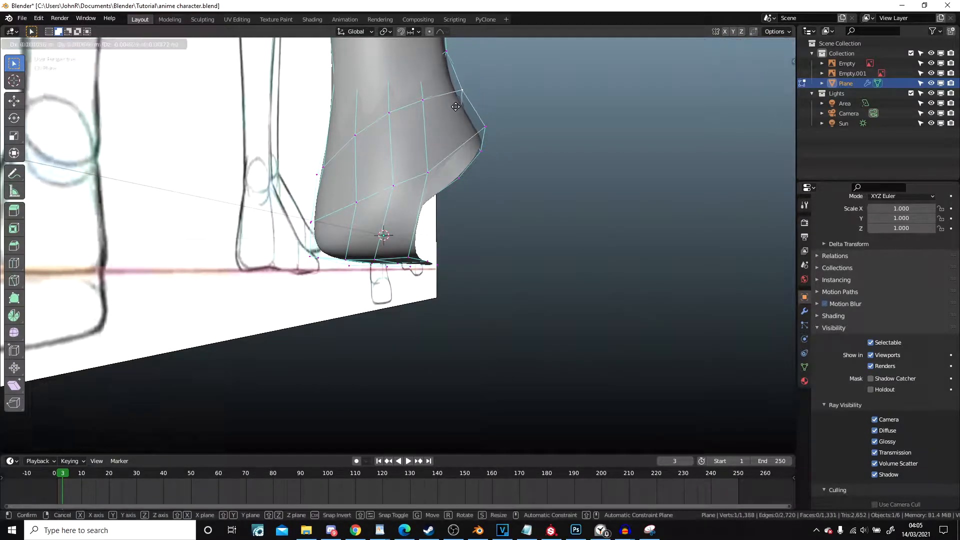
pyautogui.click(453, 106)
# - Try a single lengthwise loop cut through the front of the foot and leg, and check its path up the body
pyautogui.moveTo(453, 106); pyautogui.dragTo(394, 196, button='middle')
pyautogui.scroll(-8, 396, 182)
pyautogui.scroll(6, 387, 197)
pyautogui.click(387, 218)
pyautogui.rightClick(387, 218)
pyautogui.scroll(-8, 386, 217)
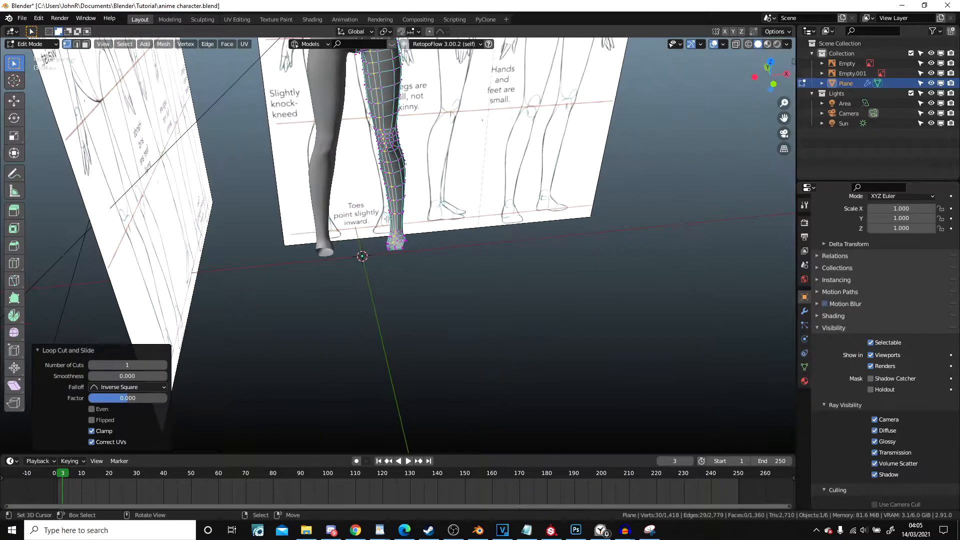
pyautogui.scroll(8, 410, 250)
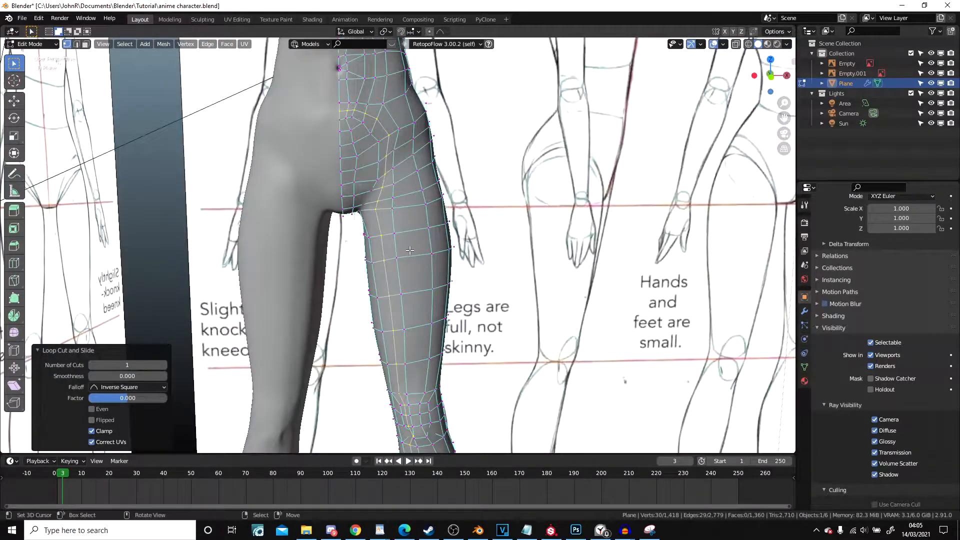
pyautogui.scroll(-3, 443, 338)
pyautogui.scroll(6, 417, 312)
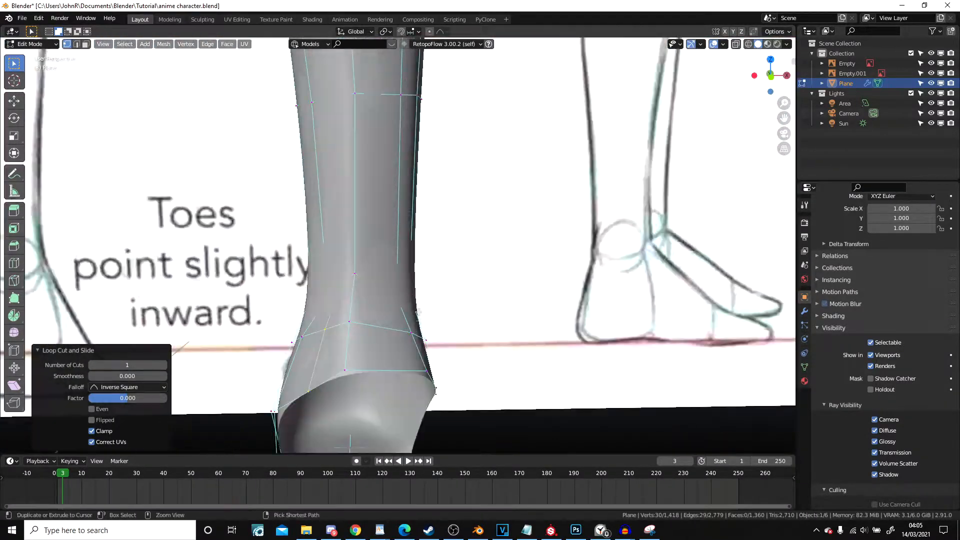
# - Try a second lengthwise loop cut at the front of the ankle, and undo the loop cuts
pyautogui.click(382, 348)
pyautogui.rightClick(382, 347)
pyautogui.scroll(-10, 382, 347)
pyautogui.scroll(5, 410, 252)
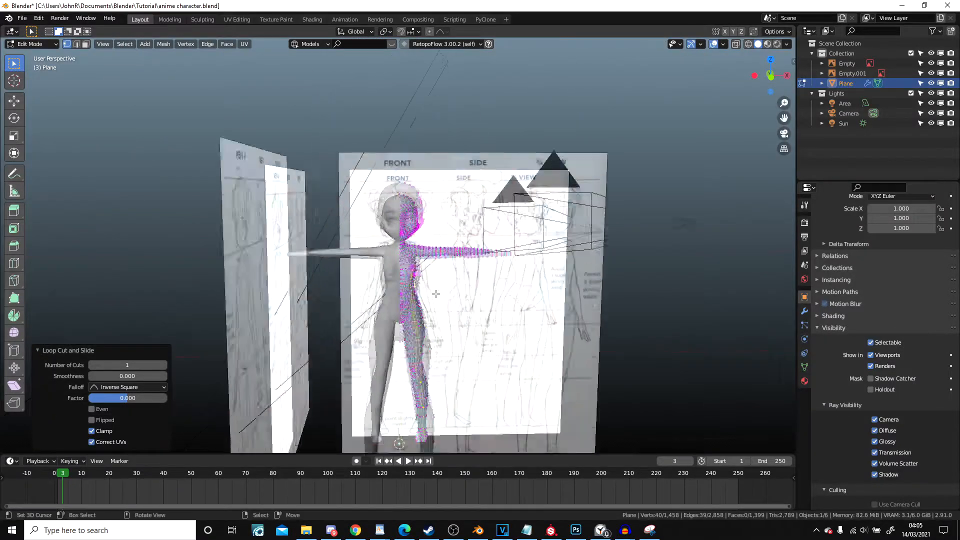
pyautogui.scroll(6, 410, 253)
pyautogui.scroll(-2, 414, 254)
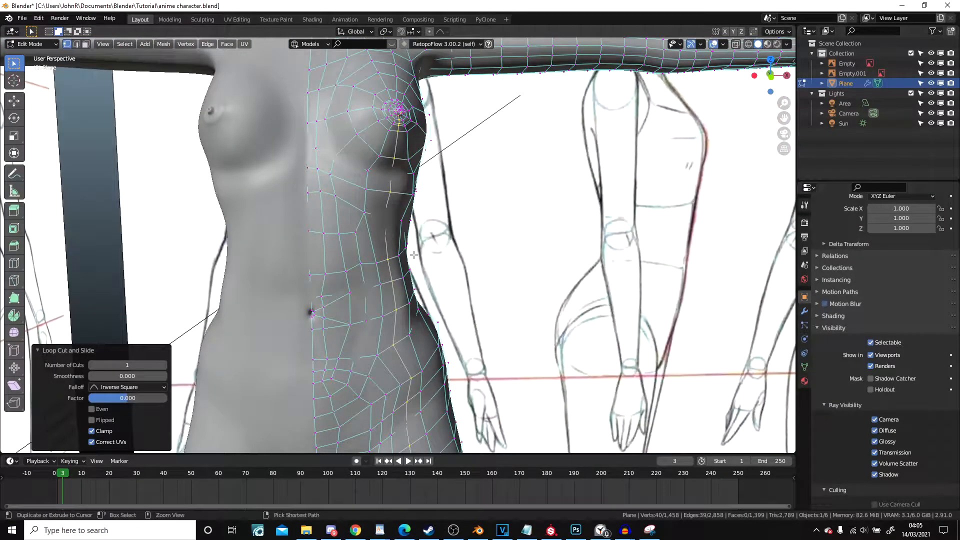
pyautogui.scroll(-4, 414, 255)
pyautogui.scroll(3, 400, 242)
pyautogui.hotkey('ctrl', 'z')
pyautogui.hotkey('ctrl', 'z')
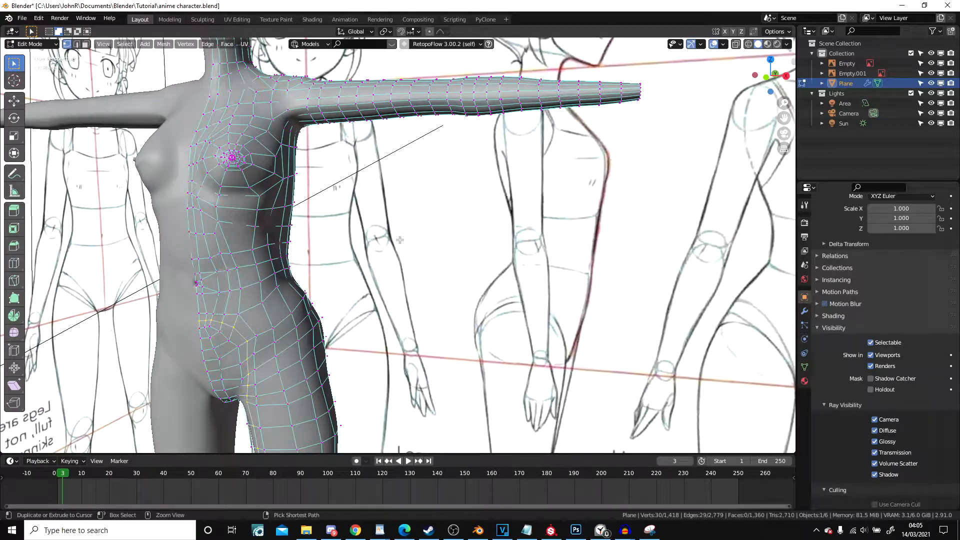
# - Examine the mesh's edge flow from the torso down the leg to the foot
pyautogui.scroll(-2, 400, 242)
pyautogui.keyDown('shift'); pyautogui.moveTo(345, 280); pyautogui.dragTo(382, 173, button='middle'); pyautogui.keyUp('shift')
pyautogui.scroll(5, 442, 246)
pyautogui.scroll(-14, 382, 168)
pyautogui.keyDown('shift'); pyautogui.moveTo(467, 440); pyautogui.dragTo(445, 269, button='middle'); pyautogui.keyUp('shift')
pyautogui.scroll(6, 463, 214)
pyautogui.scroll(3, 365, 180)
pyautogui.scroll(2, 445, 270)
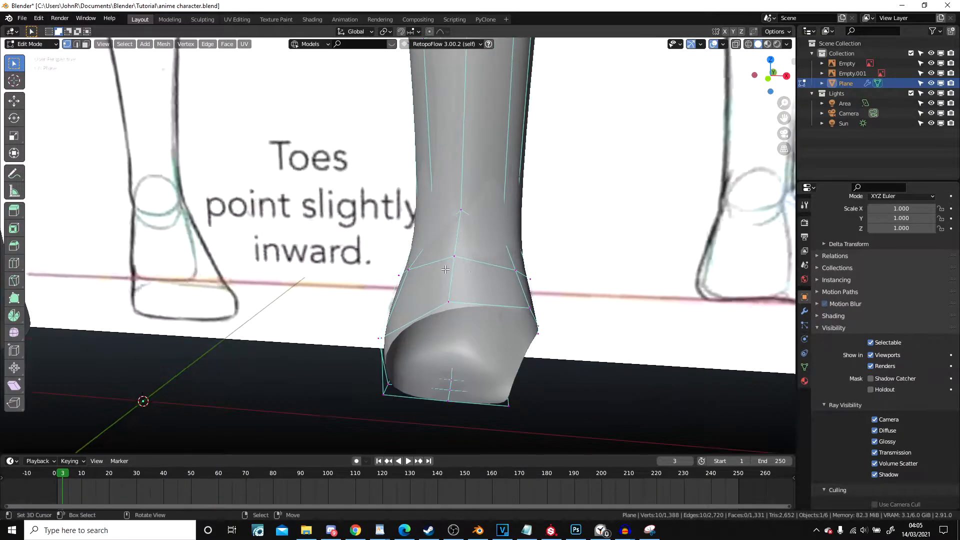
# - Slide the two centre vertices at the front of the ankle slightly sideways, the lower one by a factor of 0.054
pyautogui.click(455, 257)
pyautogui.press('g')
pyautogui.press('g')
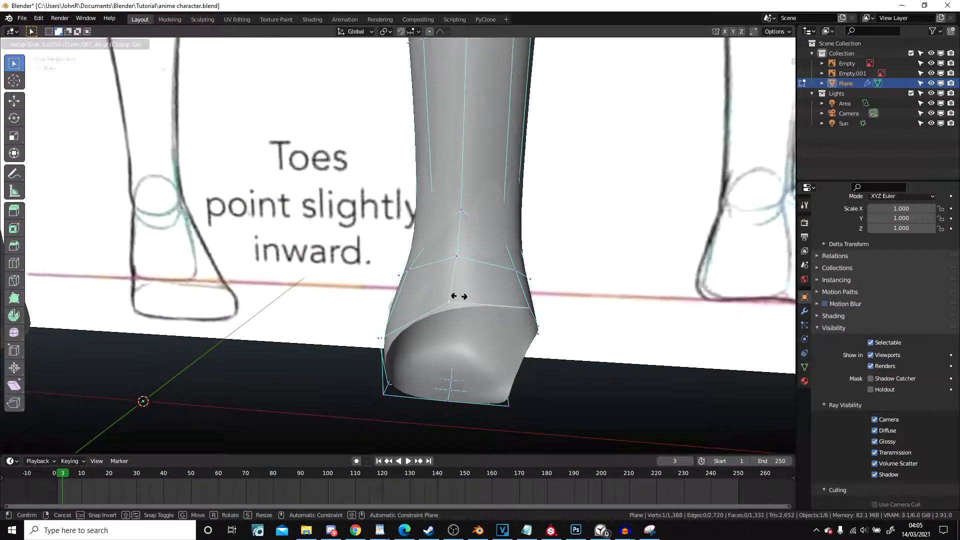
pyautogui.click(461, 296)
# - Move the front vertex of the ankle opening toward the side reference outline, using proportional editing with a size of 0.05
pyautogui.moveTo(460, 296); pyautogui.dragTo(607, 198, button='middle')
pyautogui.press('KP_3')
pyautogui.scroll(5, 426, 214)
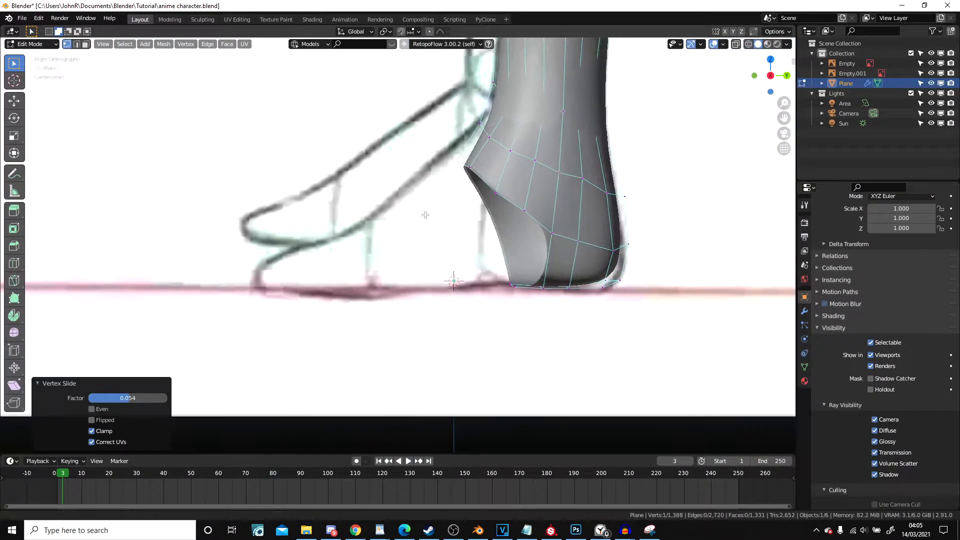
pyautogui.keyDown('shift'); pyautogui.moveTo(426, 214); pyautogui.dragTo(395, 244, button='middle'); pyautogui.keyUp('shift')
pyautogui.rightClick(425, 197)
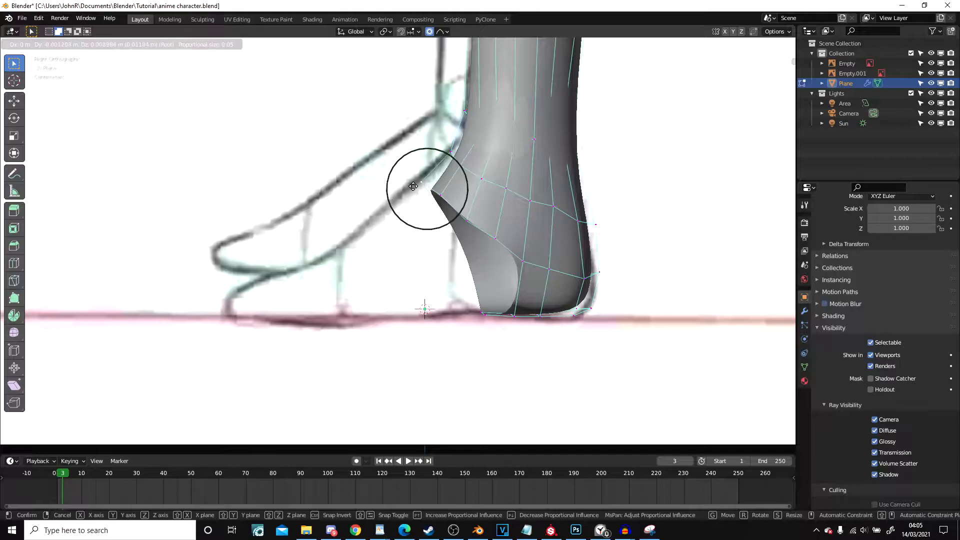
pyautogui.click(413, 186)
# - Fill the missing face on the outer side of the heel between the ankle opening's rim and the sole
pyautogui.rightClick(514, 319)
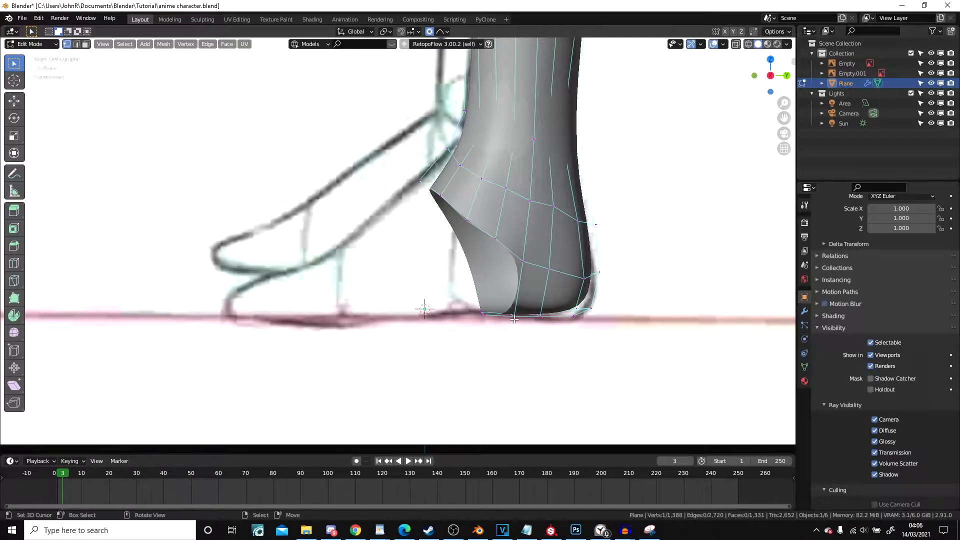
pyautogui.press('g')
pyautogui.rightClick(526, 260)
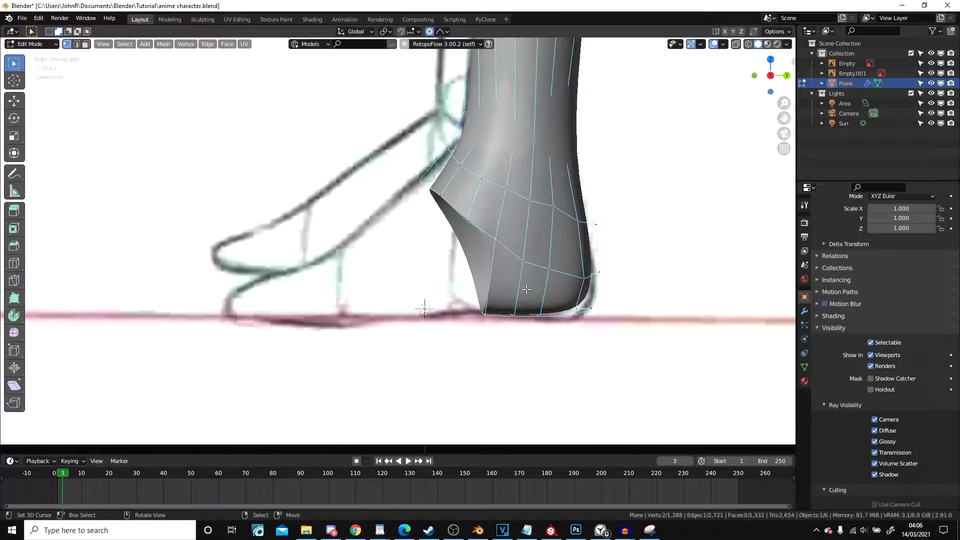
pyautogui.scroll(2, 428, 320)
pyautogui.scroll(2, 430, 300)
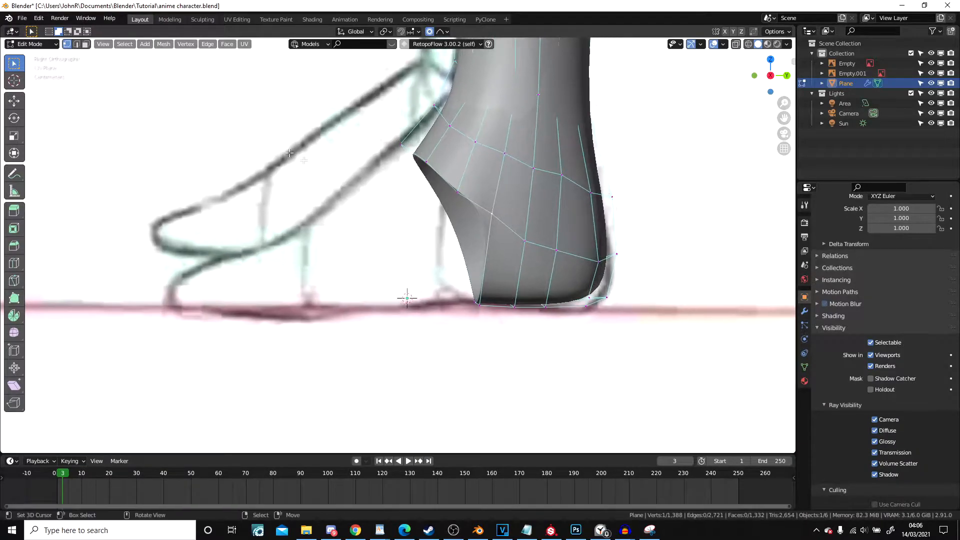
# - Turn off proportional editing and slide the vertical edges at the front and outer side of the ankle opening to even their spacing
pyautogui.press('g')
pyautogui.press('o')
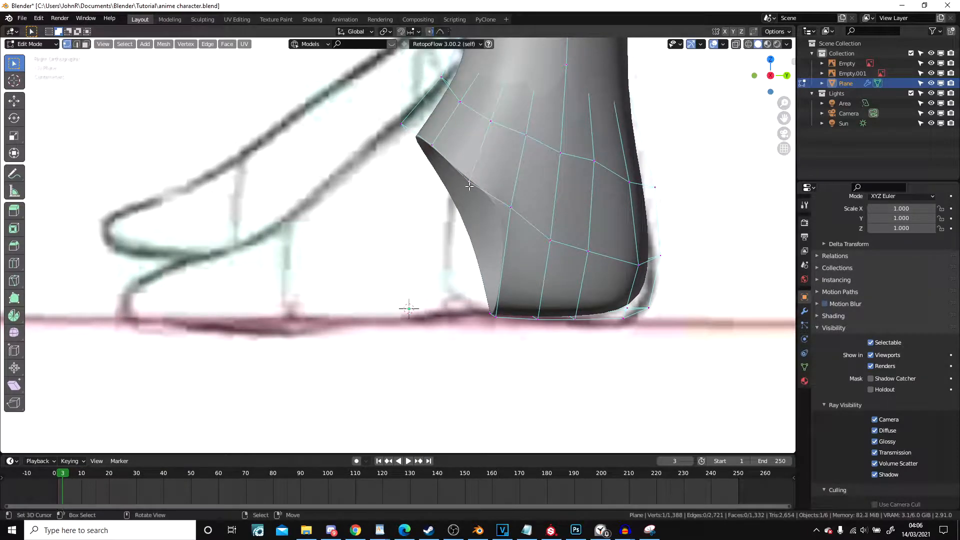
pyautogui.click(458, 163)
pyautogui.moveTo(459, 163); pyautogui.dragTo(491, 255, button='middle')
pyautogui.press('g')
pyautogui.press('g')
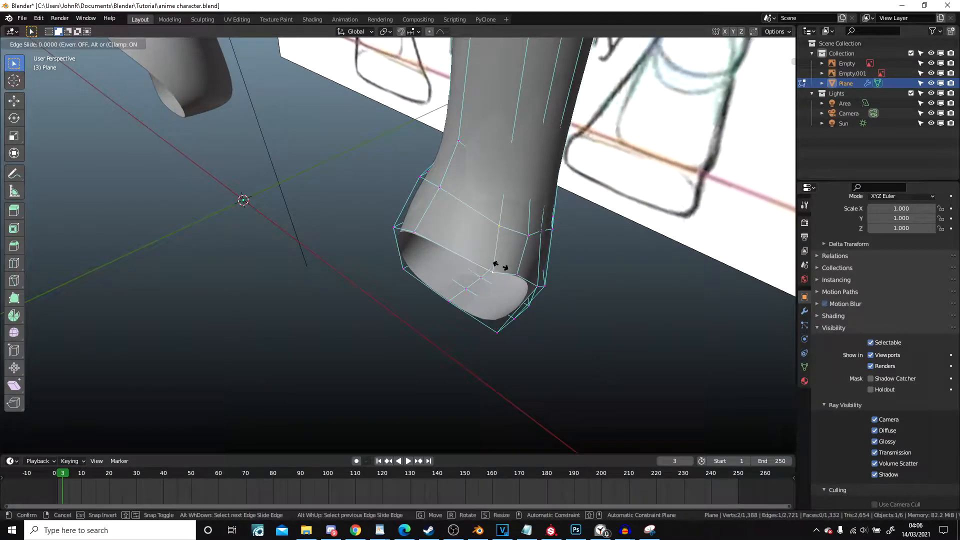
pyautogui.click(485, 256)
pyautogui.click(482, 257)
pyautogui.press('g')
pyautogui.press('g')
pyautogui.click(477, 256)
# - Circle-select the centre vertices at the front of the ankle opening in see-through display and move them together
pyautogui.moveTo(477, 256); pyautogui.dragTo(545, 268, button='middle')
pyautogui.moveTo(477, 187); pyautogui.dragTo(420, 165, button='middle')
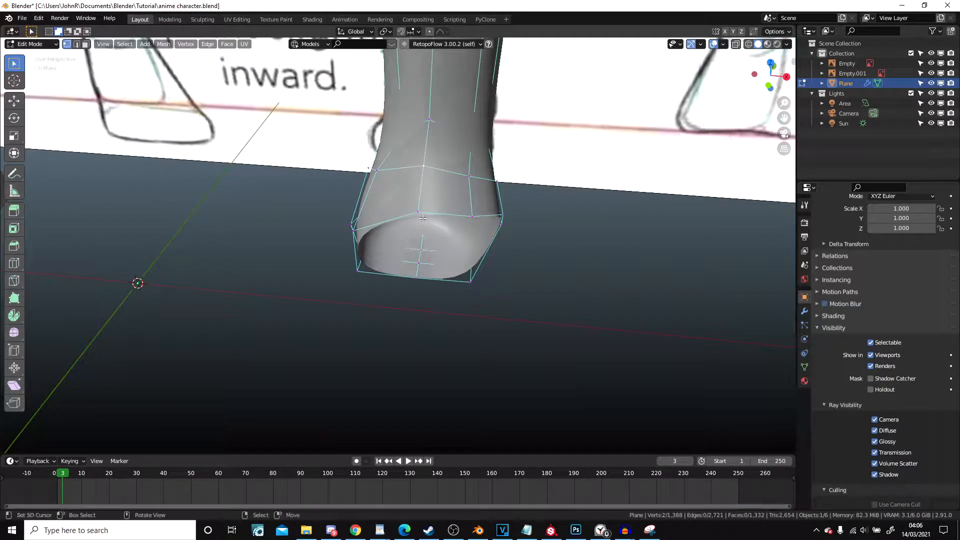
pyautogui.moveTo(434, 231); pyautogui.dragTo(428, 235, button='middle')
pyautogui.hotkey('shift', 'z')
pyautogui.press('c')
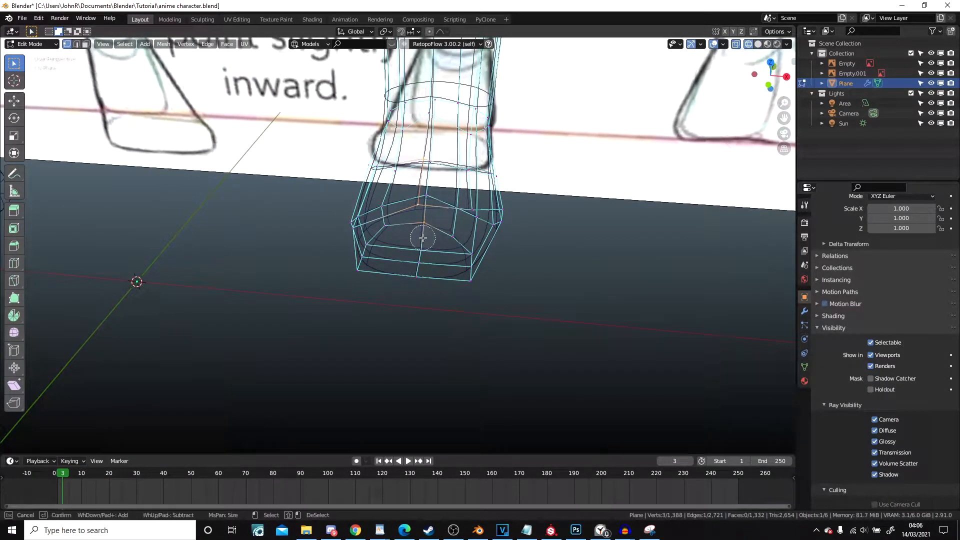
pyautogui.press('g')
pyautogui.click(429, 225)
pyautogui.hotkey('shift', 'z')
# - Slide the vertices on the outer front of the ankle sideways, the upper one by a factor of about 0.13
pyautogui.moveTo(479, 232); pyautogui.dragTo(453, 246, button='middle')
pyautogui.rightClick(431, 219)
pyautogui.hotkey('shift', 'v')
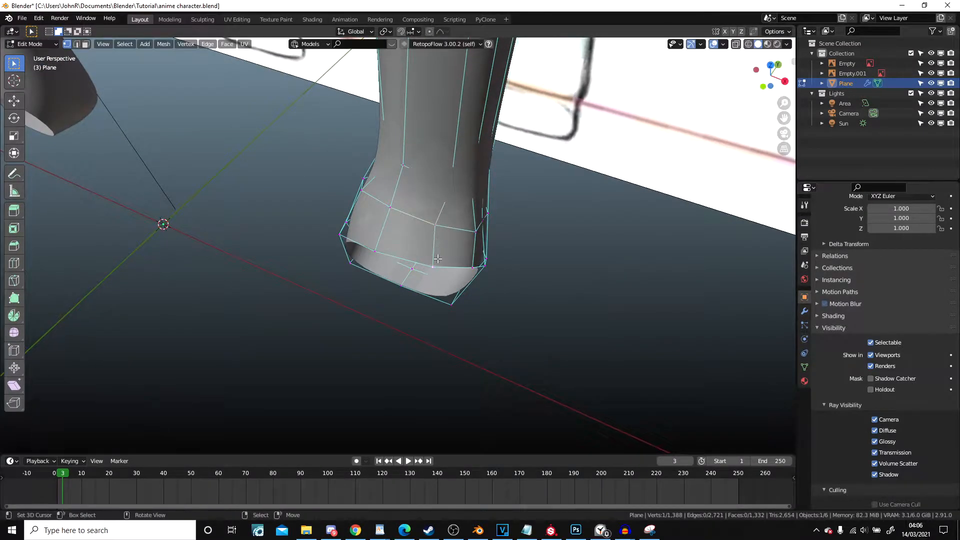
pyautogui.click(458, 187)
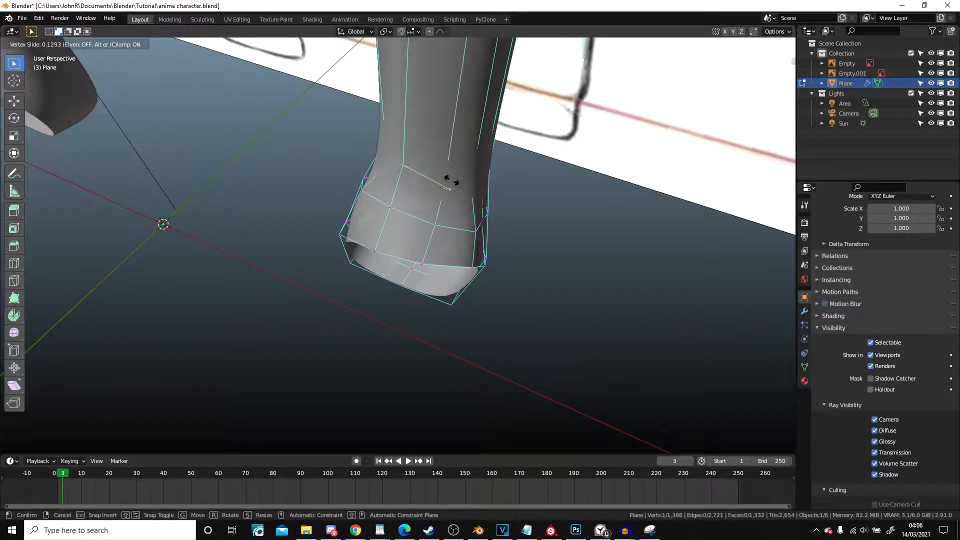
pyautogui.click(451, 182)
# - Reposition the vertices along the two front edge rows of the ankle opening so the rim runs evenly across the instep
pyautogui.moveTo(568, 392); pyautogui.dragTo(475, 232, button='middle')
pyautogui.scroll(3, 473, 227)
pyautogui.click(466, 172)
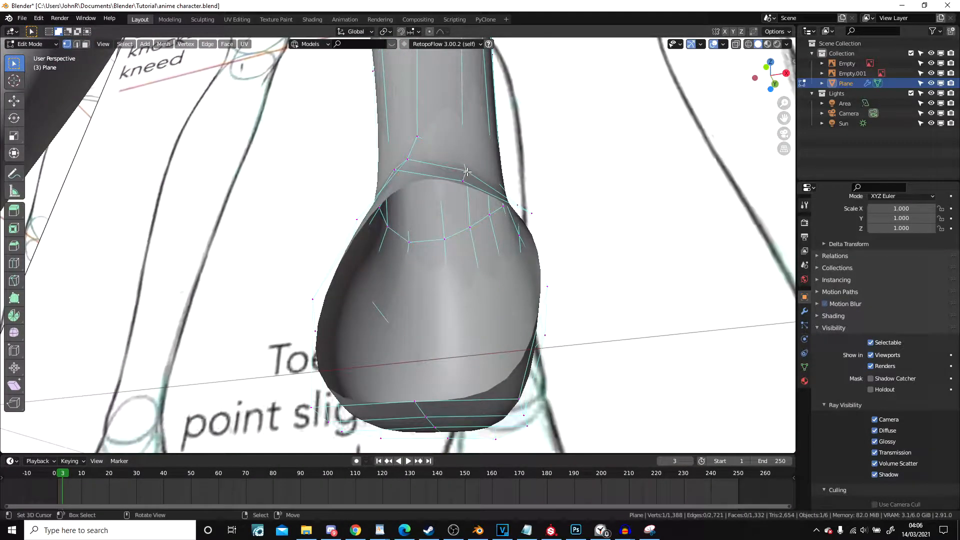
pyautogui.press('g')
pyautogui.click(461, 178)
pyautogui.rightClick(409, 162)
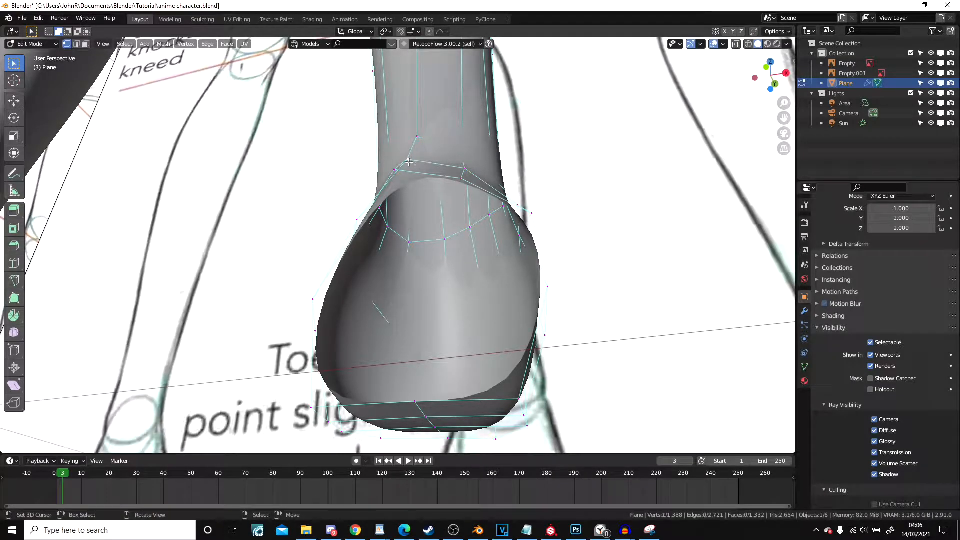
pyautogui.press('g')
pyautogui.click(395, 179)
pyautogui.rightClick(461, 178)
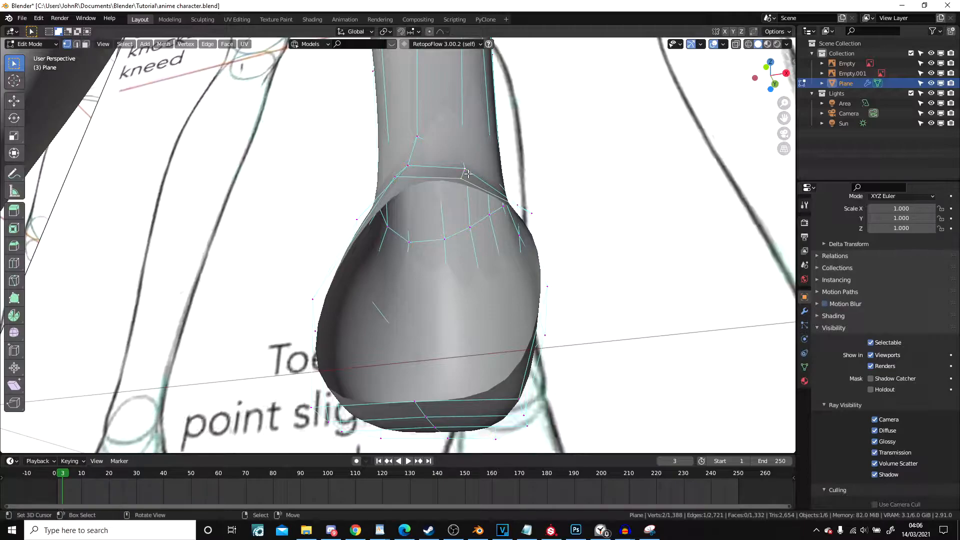
pyautogui.press('g')
pyautogui.click(467, 170)
# - Extrude the outer rim vertex forward and down to the floor, and fill the resulting face beside the heel
pyautogui.moveTo(467, 171); pyautogui.dragTo(508, 176, button='middle')
pyautogui.click(489, 180)
pyautogui.press('e')
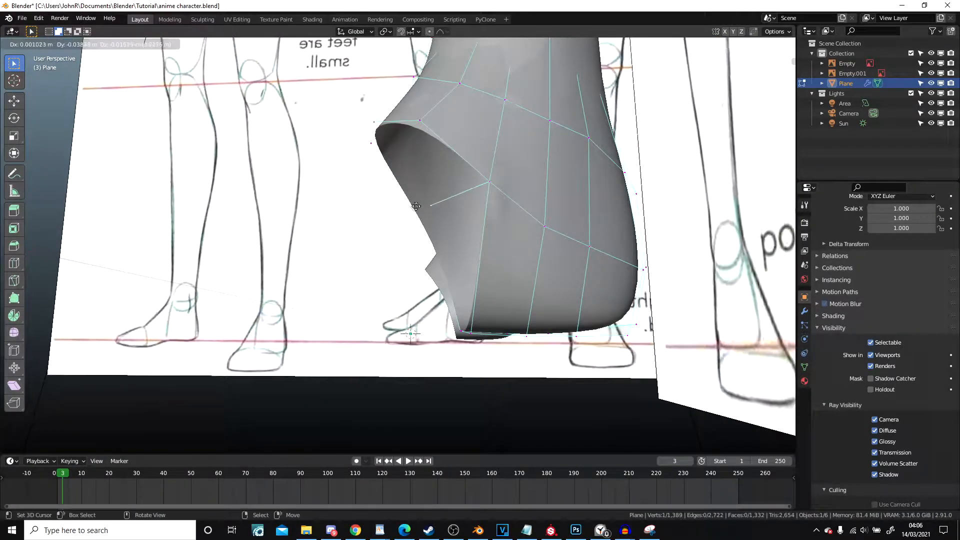
pyautogui.click(400, 208)
pyautogui.press('e')
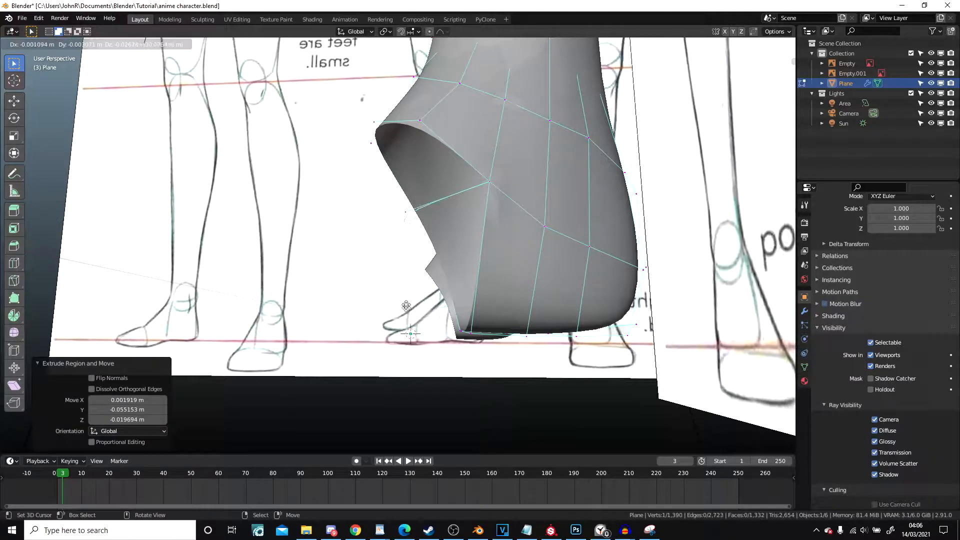
pyautogui.click(407, 367)
pyautogui.moveTo(407, 367); pyautogui.dragTo(541, 292, button='middle')
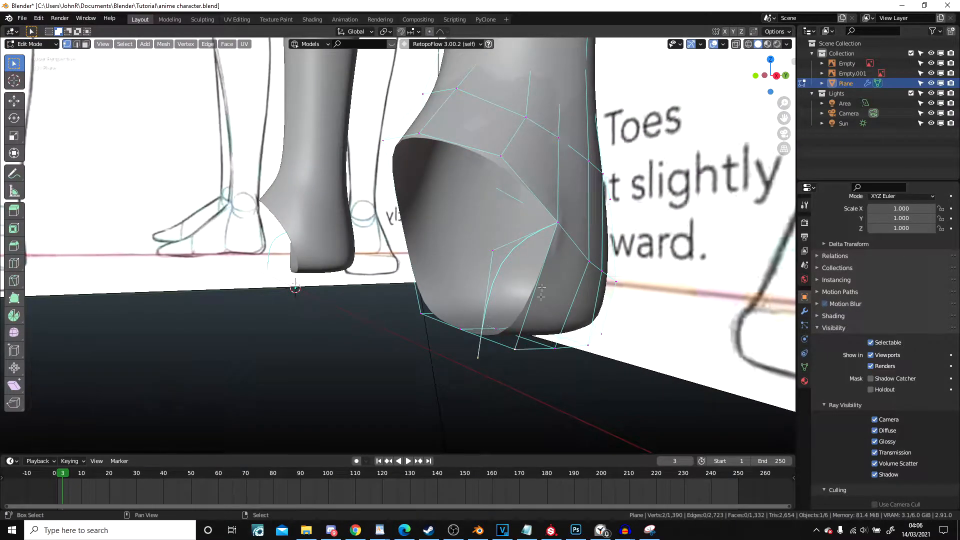
pyautogui.press('f')
# - Move the front corner vertex of the new outer side face, using proportional editing with a size of 0.07
pyautogui.scroll(-2, 465, 272)
pyautogui.press('Tab')
pyautogui.press('Tab')
pyautogui.scroll(3, 470, 307)
pyautogui.press('o')
pyautogui.moveTo(473, 310); pyautogui.dragTo(605, 352, button='middle')
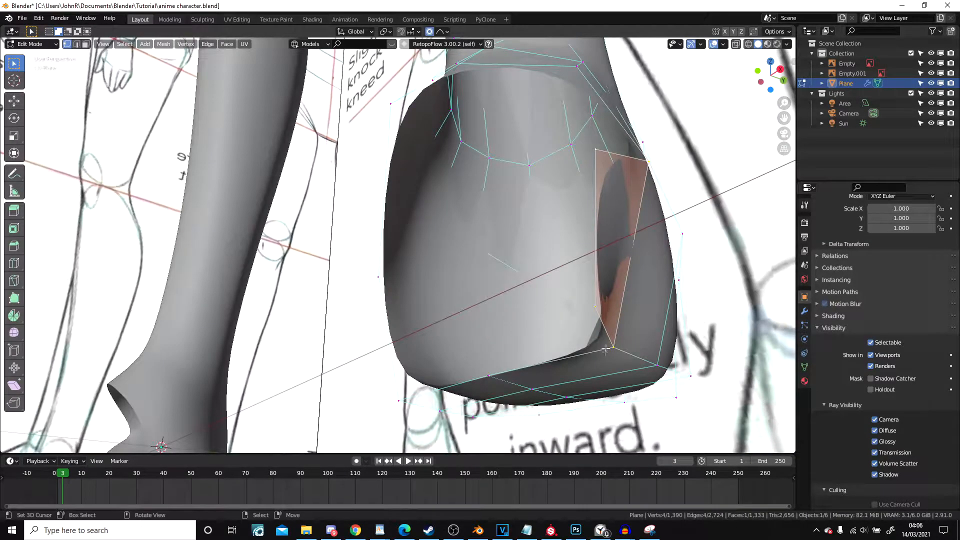
pyautogui.moveTo(593, 316); pyautogui.dragTo(618, 245, button='middle')
pyautogui.press('g')
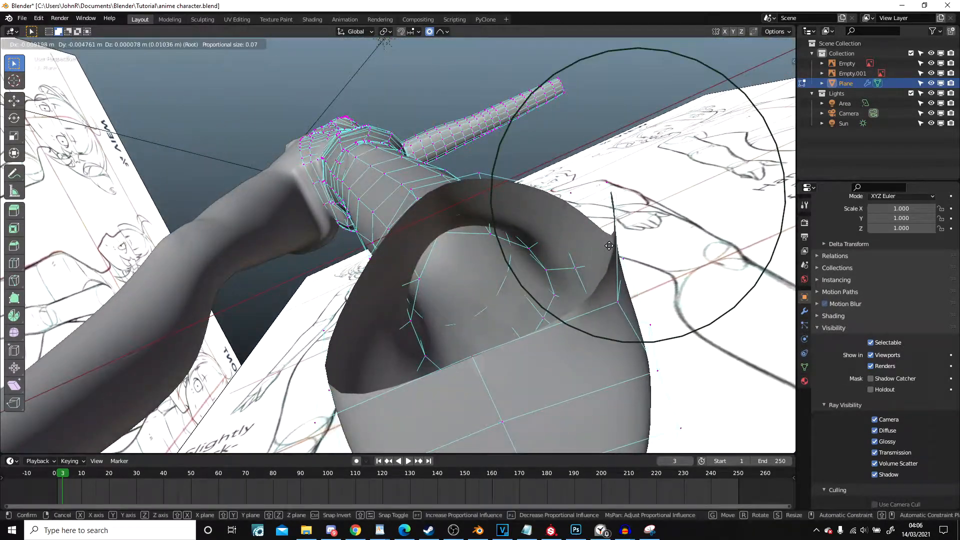
pyautogui.click(609, 246)
# - Turn off proportional editing and refine the new outer face's front vertices, the last by about -0.003 m in X and -0.001 m in Y
pyautogui.press('o')
pyautogui.press('g')
pyautogui.click(595, 255)
pyautogui.moveTo(594, 257); pyautogui.dragTo(624, 316, button='middle')
pyautogui.click(628, 259)
pyautogui.press('g')
pyautogui.click(595, 241)
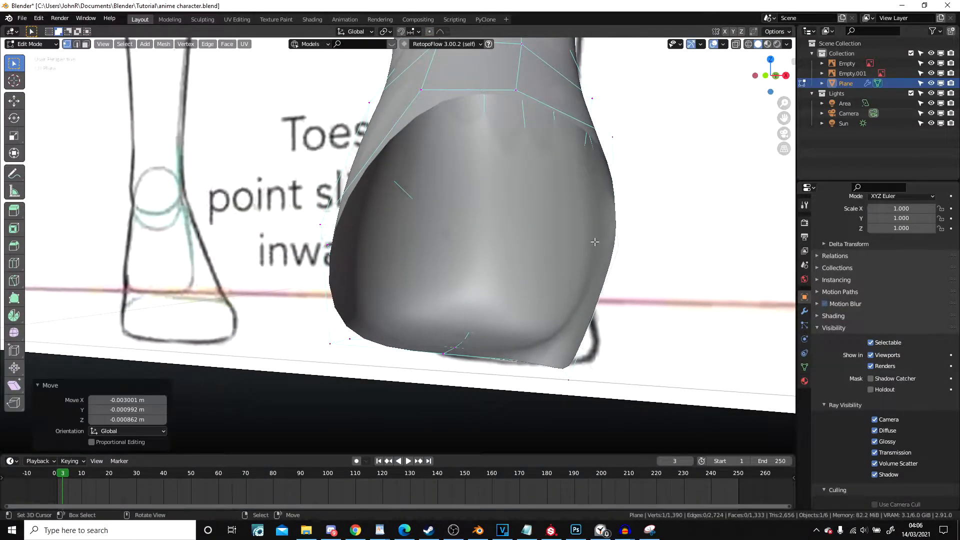
# - Extrude the outer side face's upper front vertex forward and up, and fill the face between it and the ankle rim
pyautogui.scroll(-5, 590, 242)
pyautogui.press('Tab')
pyautogui.moveTo(574, 248); pyautogui.dragTo(478, 268, button='middle')
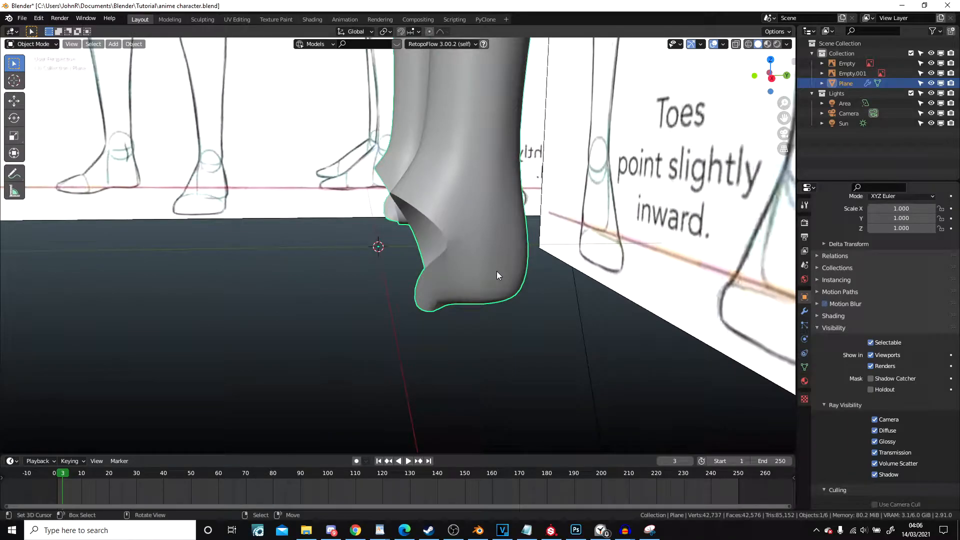
pyautogui.press('KP_3')
pyautogui.press('Tab')
pyautogui.scroll(5, 495, 271)
pyautogui.keyDown('shift'); pyautogui.moveTo(475, 201); pyautogui.dragTo(496, 219, button='middle'); pyautogui.keyUp('shift')
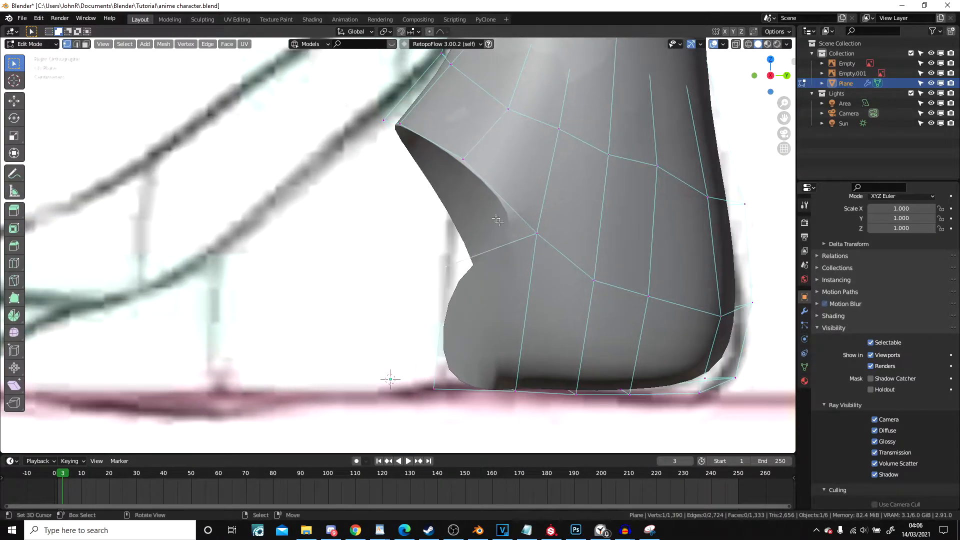
pyautogui.press('e')
pyautogui.click(404, 213)
pyautogui.keyDown('shift'); pyautogui.rightClick(465, 159); pyautogui.keyUp('shift')
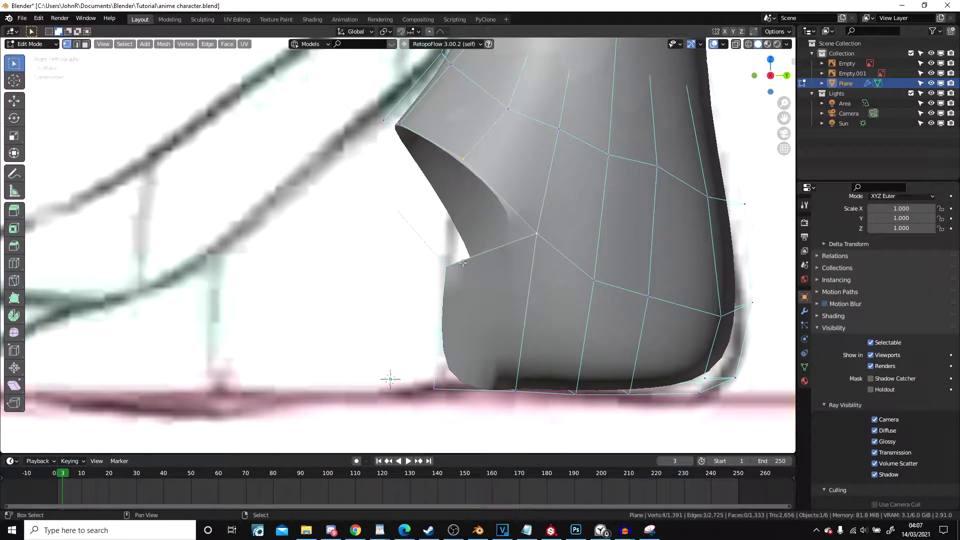
pyautogui.press('f')
pyautogui.rightClick(400, 212)
# - Extrude two more vertices across the instep toward the inner side, filling a face against the ankle rim after each
pyautogui.scroll(1, 405, 212)
pyautogui.moveTo(407, 213); pyautogui.dragTo(575, 304, button='middle')
pyautogui.press('e')
pyautogui.click(448, 239)
pyautogui.keyDown('shift'); pyautogui.rightClick(563, 220); pyautogui.keyUp('shift')
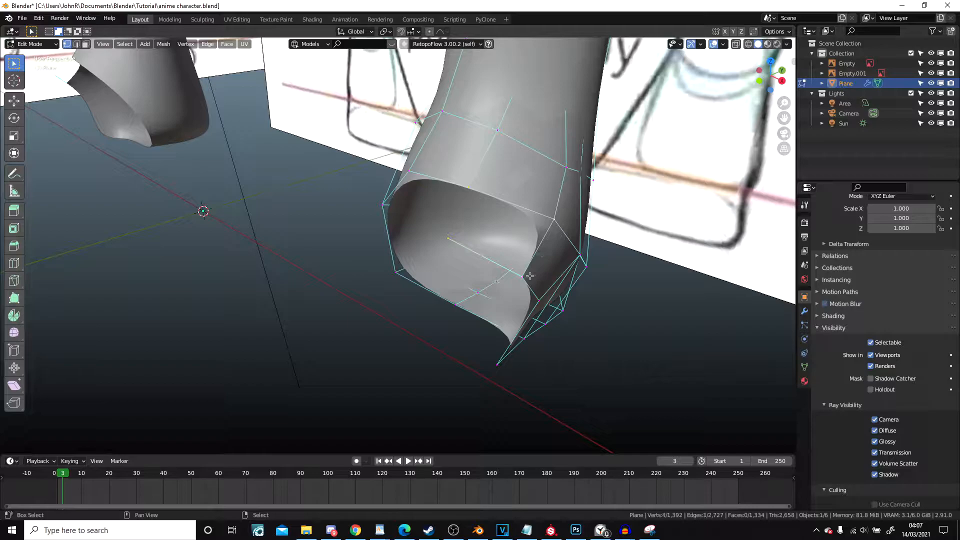
pyautogui.press('f')
pyautogui.rightClick(450, 241)
pyautogui.moveTo(453, 241); pyautogui.dragTo(525, 279, button='middle')
pyautogui.press('e')
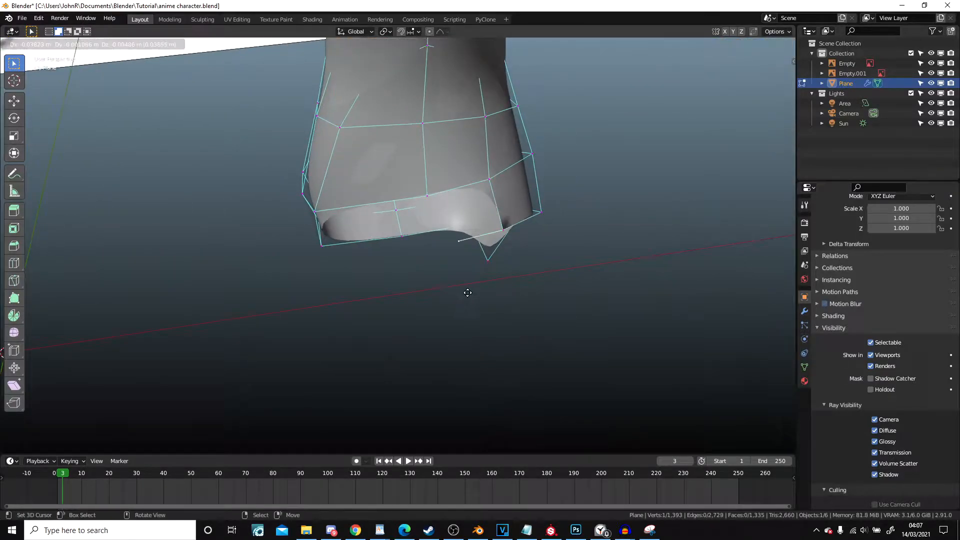
pyautogui.click(442, 300)
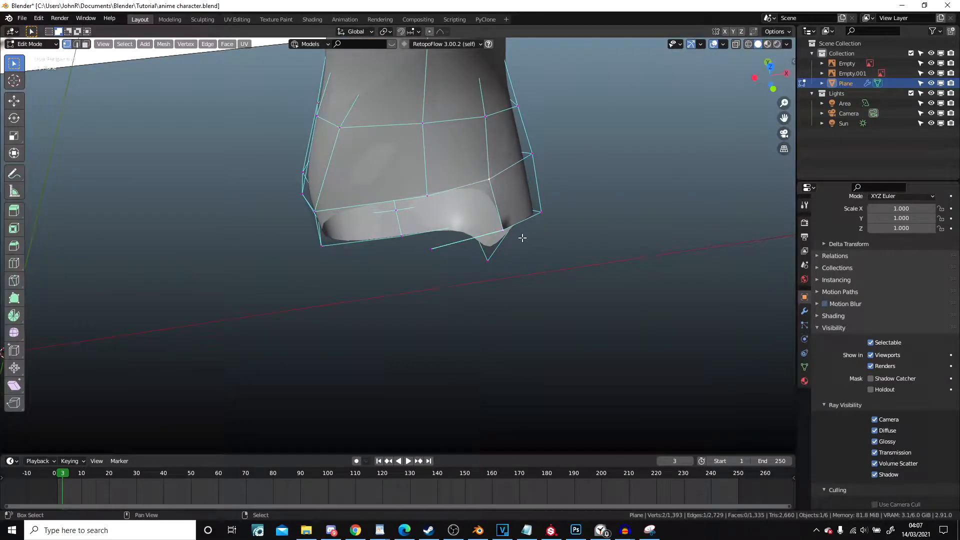
pyautogui.press('f')
pyautogui.rightClick(428, 250)
# - Extrude another vertex around to the inner side of the foot and fill the face joining it to the rim
pyautogui.moveTo(428, 250); pyautogui.dragTo(467, 238, button='middle')
pyautogui.press('e')
pyautogui.click(380, 309)
pyautogui.keyDown('shift'); pyautogui.rightClick(349, 231); pyautogui.keyUp('shift')
pyautogui.moveTo(409, 168); pyautogui.dragTo(447, 160, button='middle')
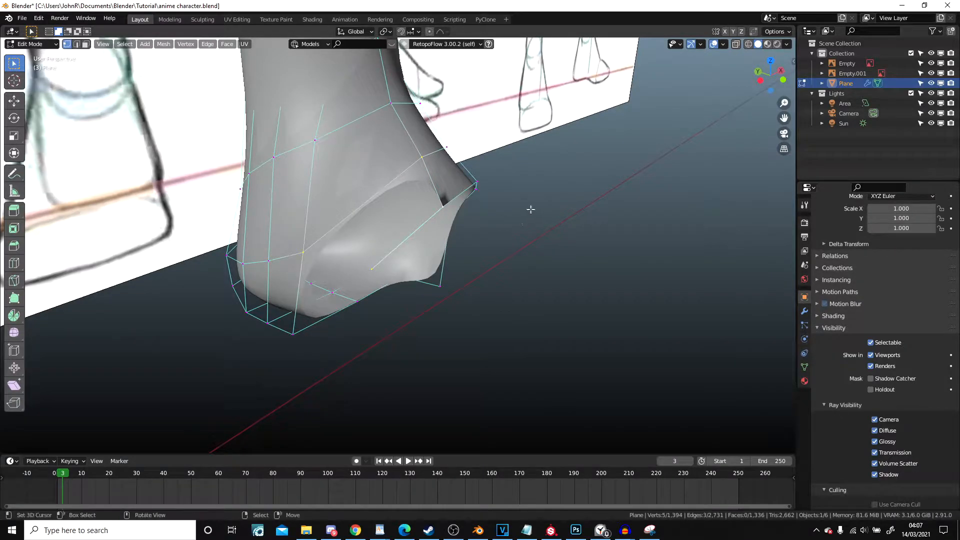
pyautogui.moveTo(530, 209); pyautogui.dragTo(484, 189, button='middle')
pyautogui.hotkey('alt', 'z')
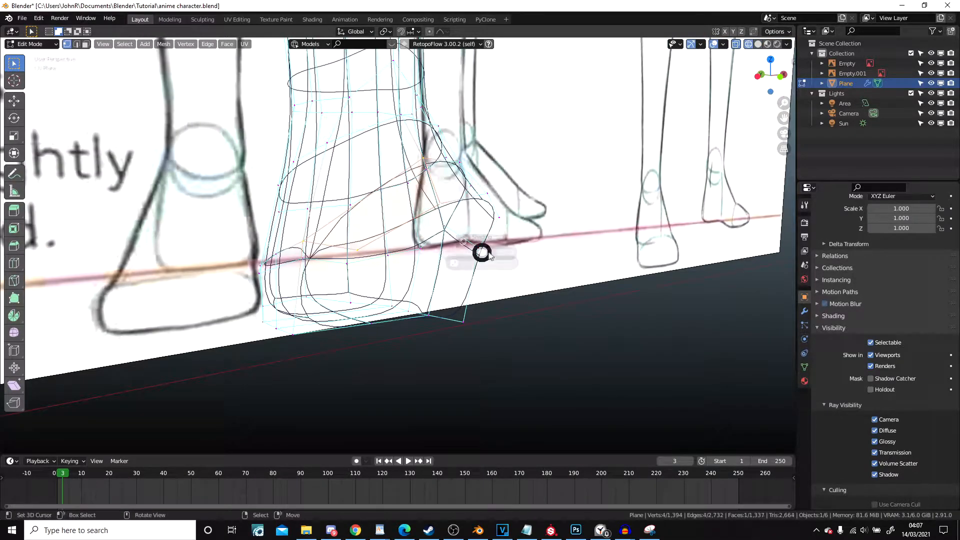
pyautogui.hotkey('alt', 'z')
# - Extrude the foot opening's inner front vertex down to floor level and connect it with a new face
pyautogui.moveTo(481, 254); pyautogui.dragTo(440, 244, button='middle')
pyautogui.scroll(5, 418, 240)
pyautogui.press('e')
pyautogui.click(428, 366)
pyautogui.keyDown('shift'); pyautogui.click(424, 240); pyautogui.keyUp('shift')
pyautogui.press('f')
# - Preview the foot and reposition individual vertices along the front opening to smooth its contour
pyautogui.moveTo(441, 252); pyautogui.dragTo(341, 102, button='middle')
pyautogui.press('Tab')
pyautogui.scroll(-4, 484, 358)
pyautogui.press('Tab')
pyautogui.scroll(3, 356, 216)
pyautogui.click(320, 180)
pyautogui.press('g')
pyautogui.click(312, 178)
pyautogui.moveTo(312, 178); pyautogui.dragTo(357, 300, button='middle')
pyautogui.click(357, 300)
pyautogui.press('g')
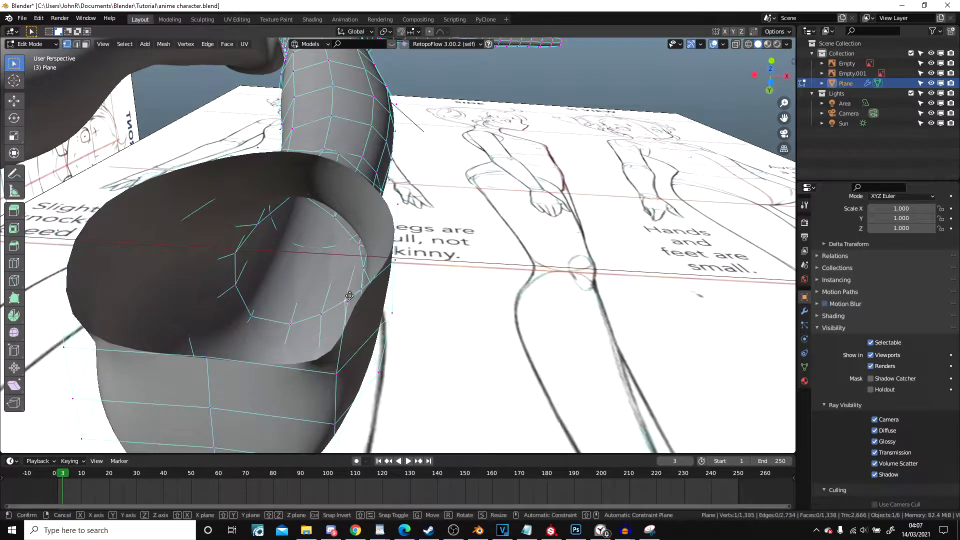
pyautogui.moveTo(349, 302); pyautogui.dragTo(392, 347, button='middle')
# - Extrude the front centre vertex of the sole forward and fill the missing faces on the underside of the foot
pyautogui.scroll(-4, 392, 347)
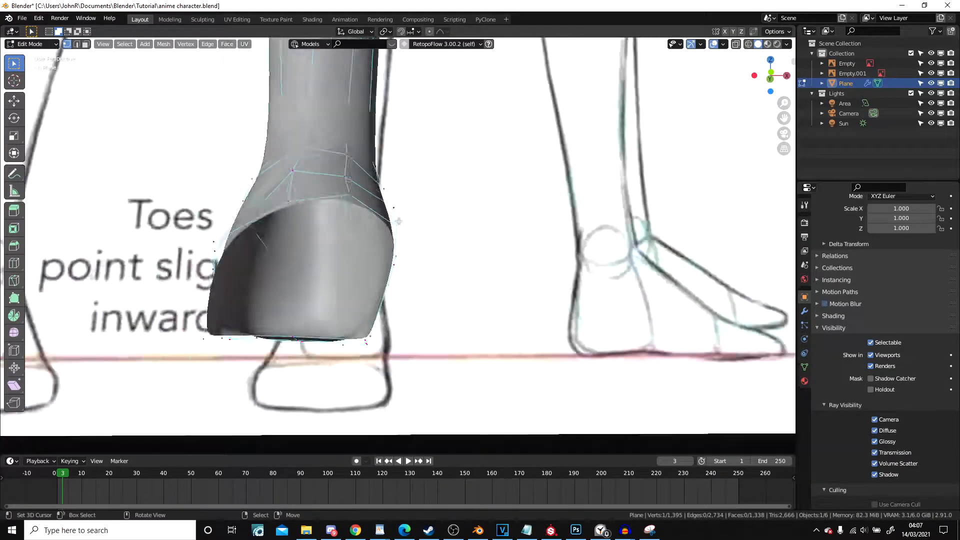
pyautogui.scroll(-2, 402, 250)
pyautogui.scroll(4, 403, 251)
pyautogui.moveTo(402, 251); pyautogui.dragTo(642, 299, button='middle')
pyautogui.press('Tab')
pyautogui.scroll(2, 421, 277)
pyautogui.press('Tab')
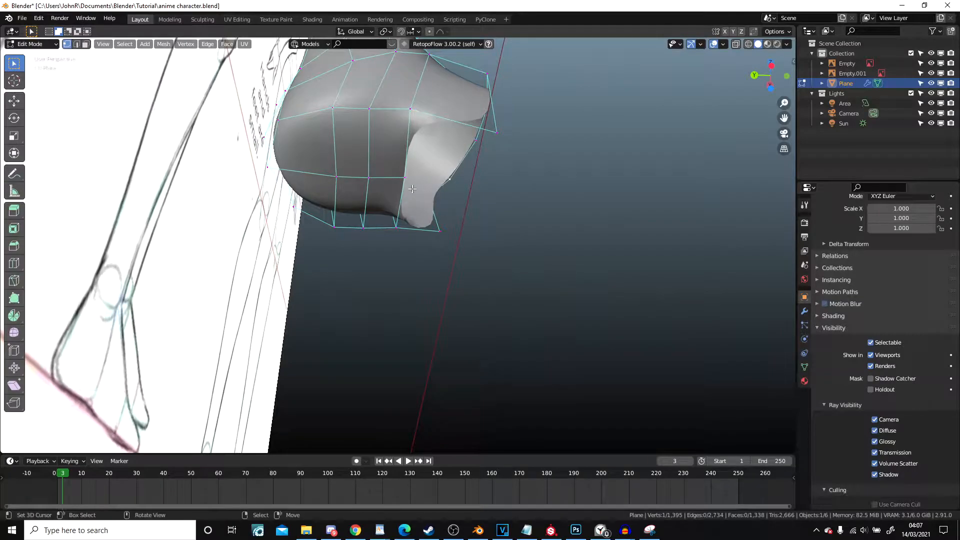
pyautogui.press('e')
pyautogui.click(472, 196)
pyautogui.keyDown('shift'); pyautogui.rightClick(406, 104); pyautogui.keyUp('shift')
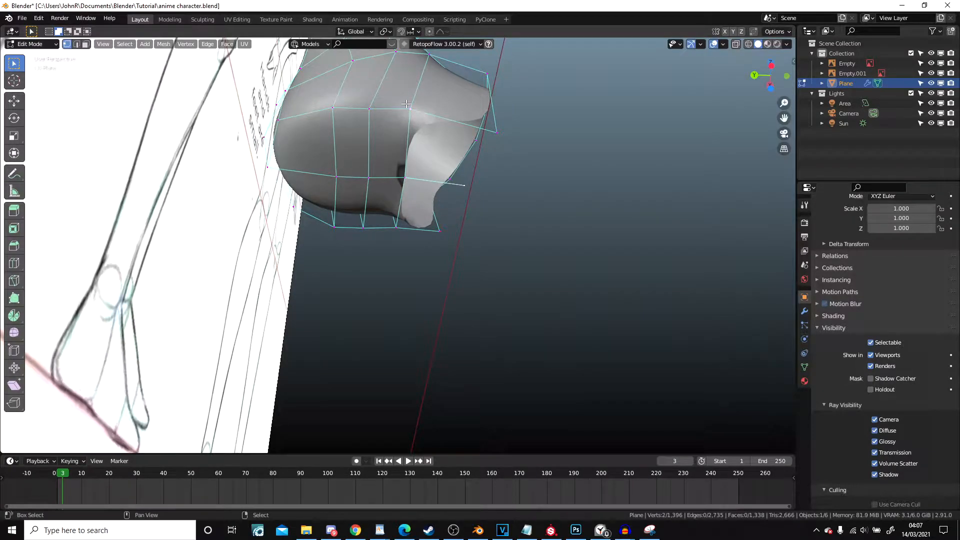
pyautogui.press('f')
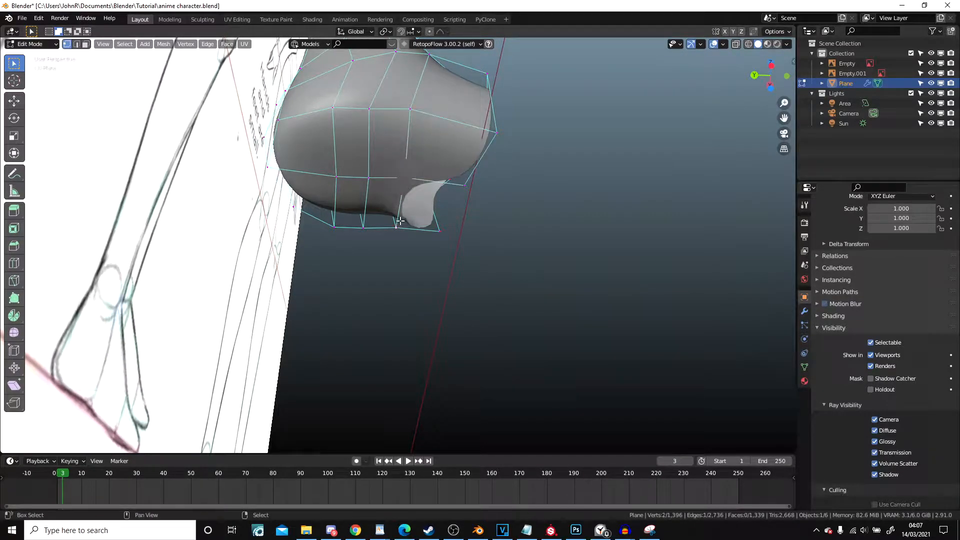
pyautogui.keyDown('alt'); pyautogui.click(495, 149); pyautogui.keyUp('alt')
pyautogui.moveTo(496, 149); pyautogui.dragTo(451, 188, button='middle')
# - Move the inner side's upper front vertex by about -0.0016 m in X and 0.0026 m in Y, and check the front view
pyautogui.click(67, 45)
pyautogui.rightClick(436, 121)
pyautogui.press('g')
pyautogui.click(434, 133)
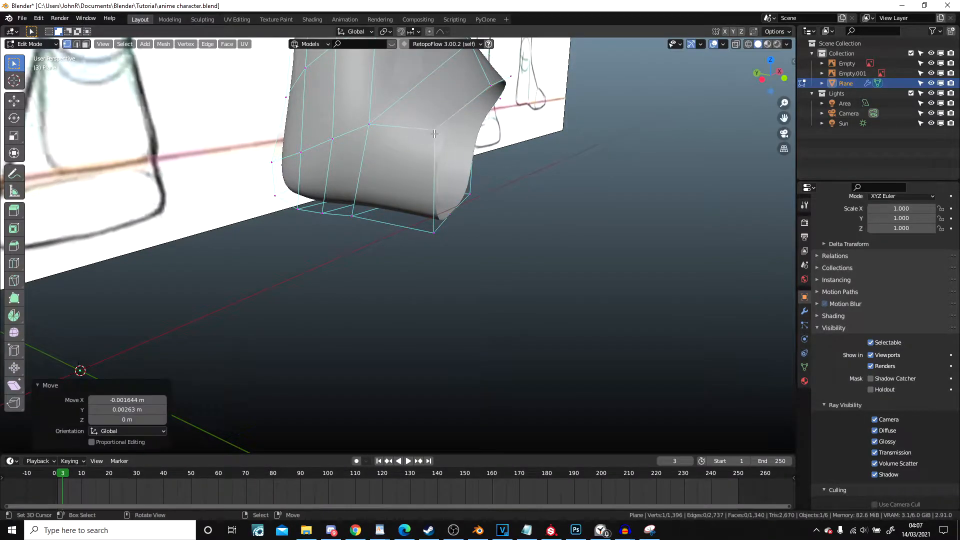
pyautogui.scroll(-6, 434, 133)
pyautogui.press('Tab')
pyautogui.moveTo(474, 185); pyautogui.dragTo(414, 174, button='middle')
pyautogui.press('KP_1')
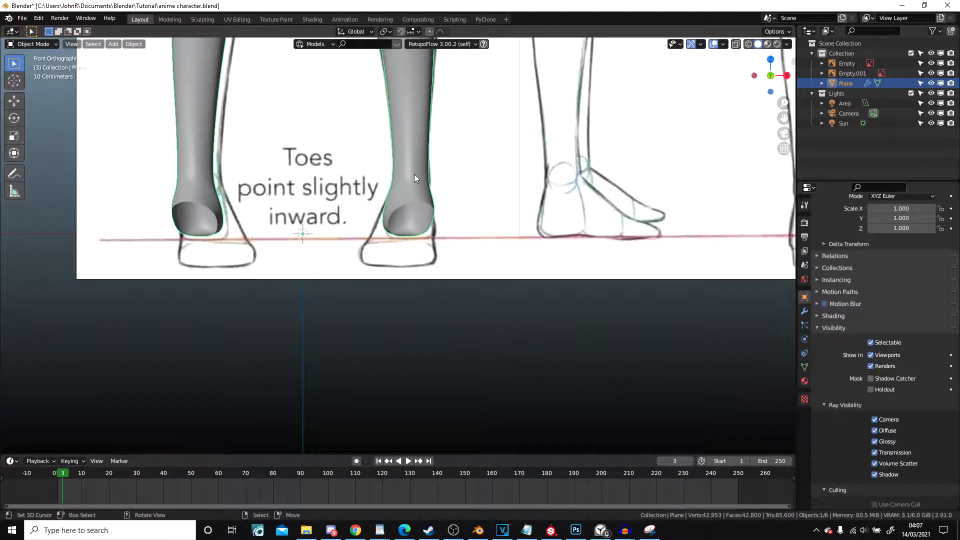
# - Select the edge loop around the foot's front opening in side view and extrude it forward toward the toes
pyautogui.press('KP_3')
pyautogui.scroll(6, 414, 174)
pyautogui.keyDown('shift'); pyautogui.moveTo(423, 169); pyautogui.dragTo(493, 234, button='middle'); pyautogui.keyUp('shift')
pyautogui.press('Tab')
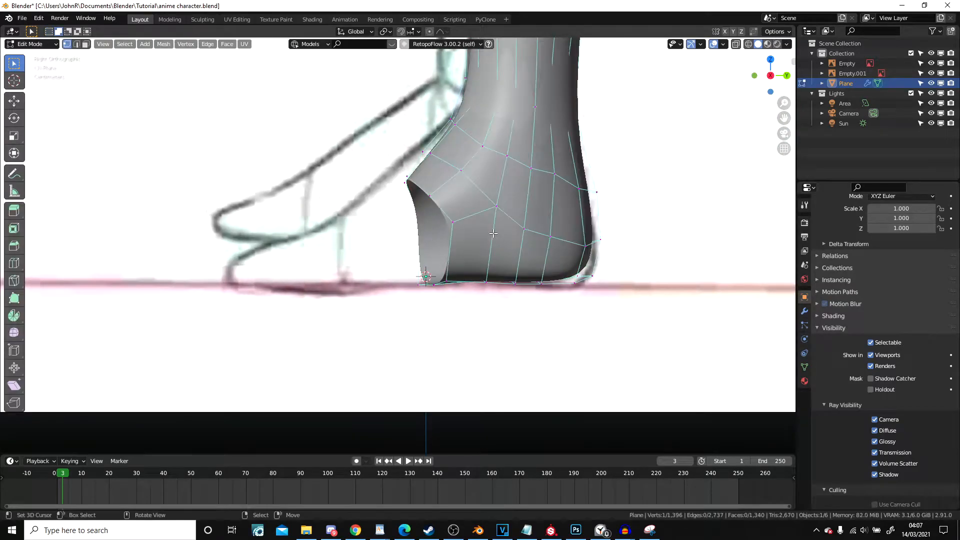
pyautogui.click(383, 256)
pyautogui.press('z')
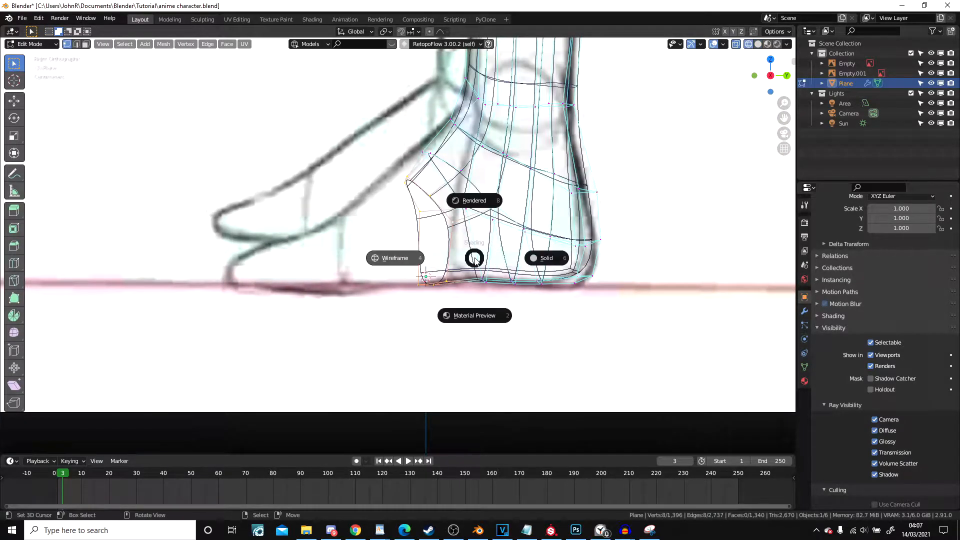
pyautogui.click(567, 261)
pyautogui.press('e')
pyautogui.click(487, 287)
# - Scale down the extruded front loop and move it about -0.0295 m in Y and -0.0263 m in Z to the toe base
pyautogui.press('s')
pyautogui.click(493, 292)
pyautogui.press('g')
pyautogui.click(413, 311)
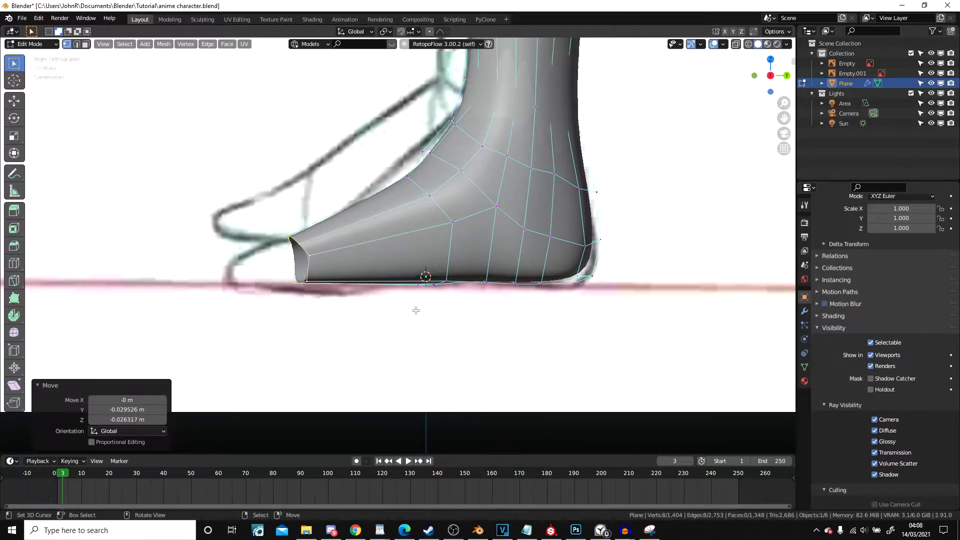
# - In front view, scale the front loop by 3.284 in X and move it about -0.036 m in X and -0.051 m in Z
pyautogui.moveTo(414, 310); pyautogui.dragTo(502, 352, button='middle')
pyautogui.press('KP_1')
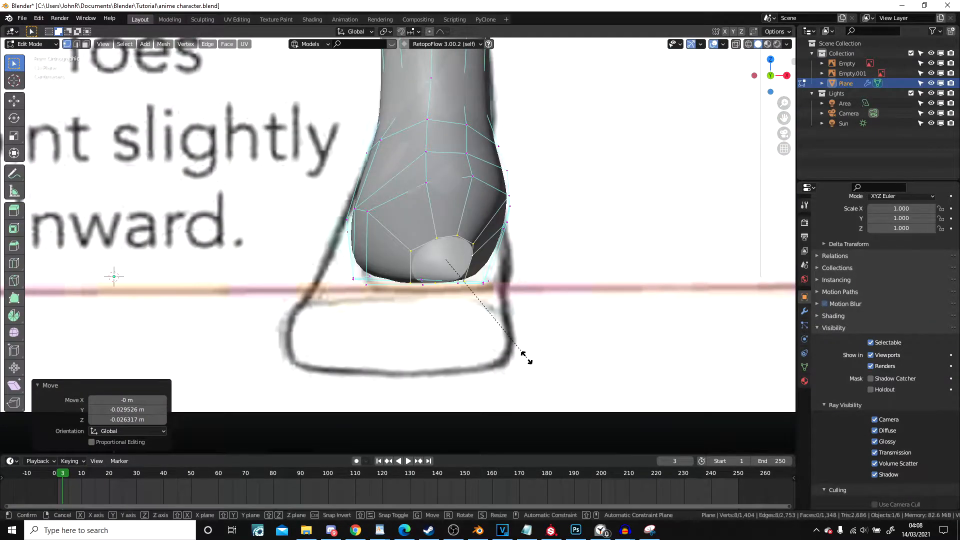
pyautogui.press('x')
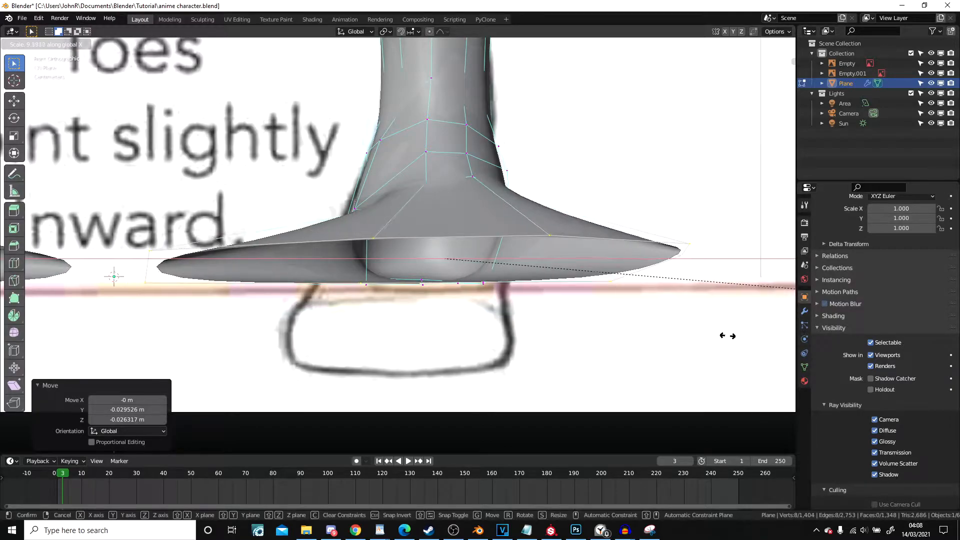
pyautogui.click(71, 231)
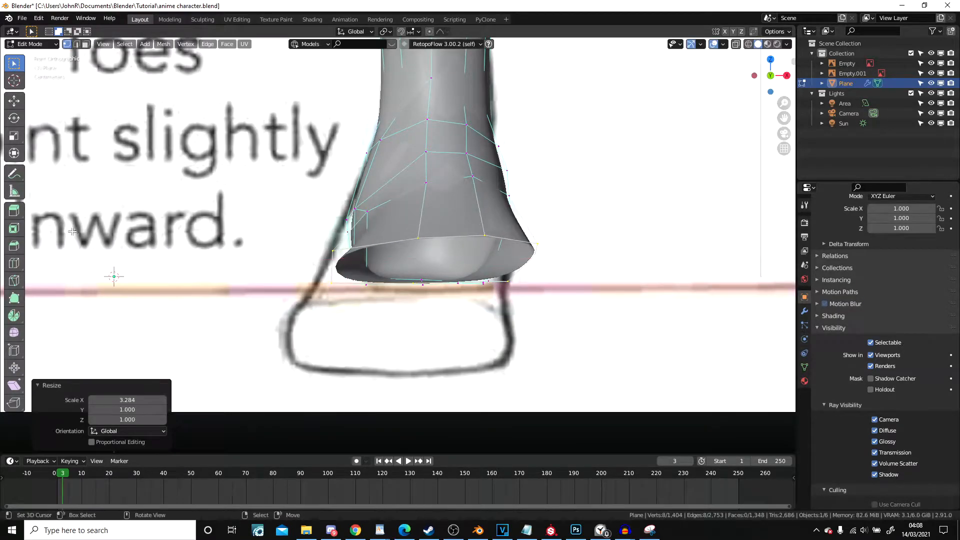
pyautogui.press('g')
pyautogui.click(44, 276)
pyautogui.scroll(-3, 426, 265)
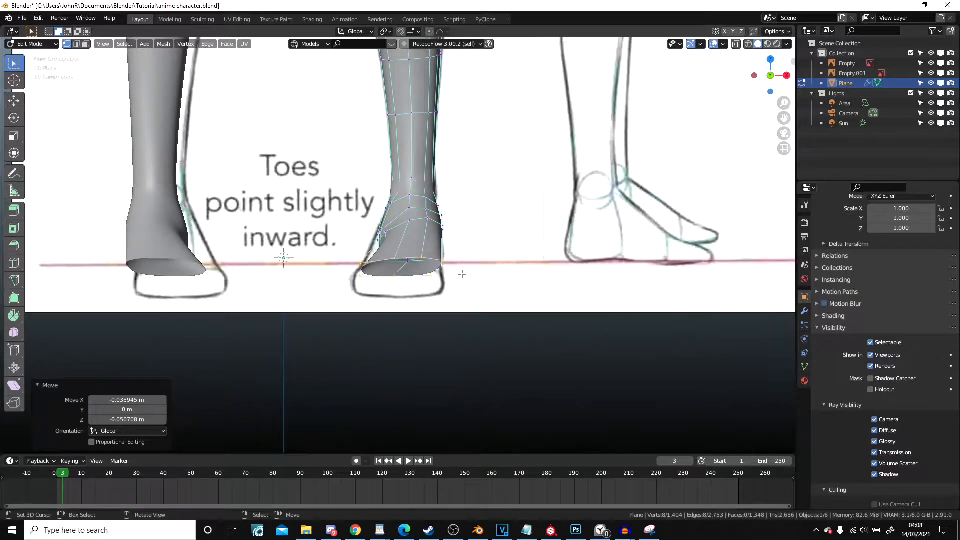
# - In side view, move the front loop about -0.021 m in Y and 0.041 m in Z, and check the foot's shape
pyautogui.press('KP_3')
pyautogui.scroll(6, 470, 290)
pyautogui.press('g')
pyautogui.click(403, 291)
pyautogui.scroll(-4, 400, 299)
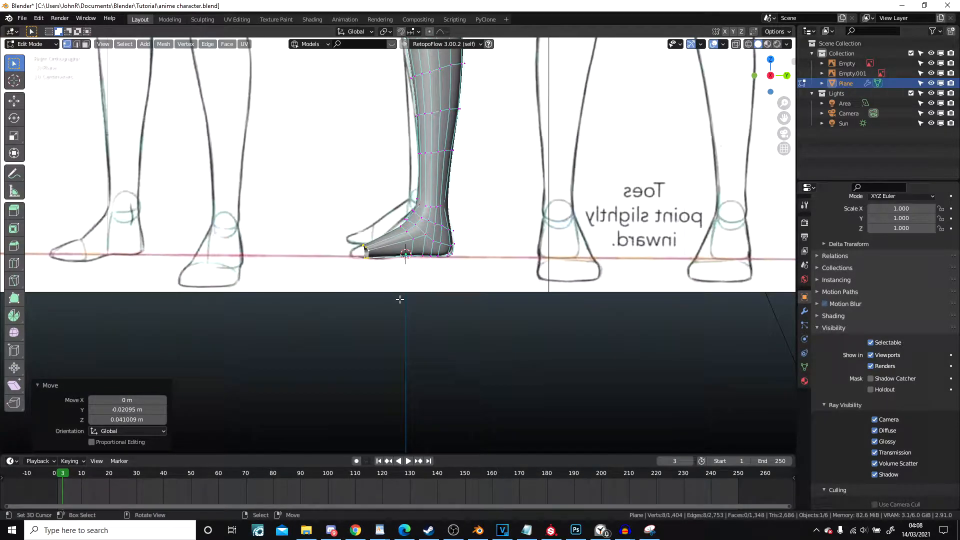
pyautogui.press('KP_1')
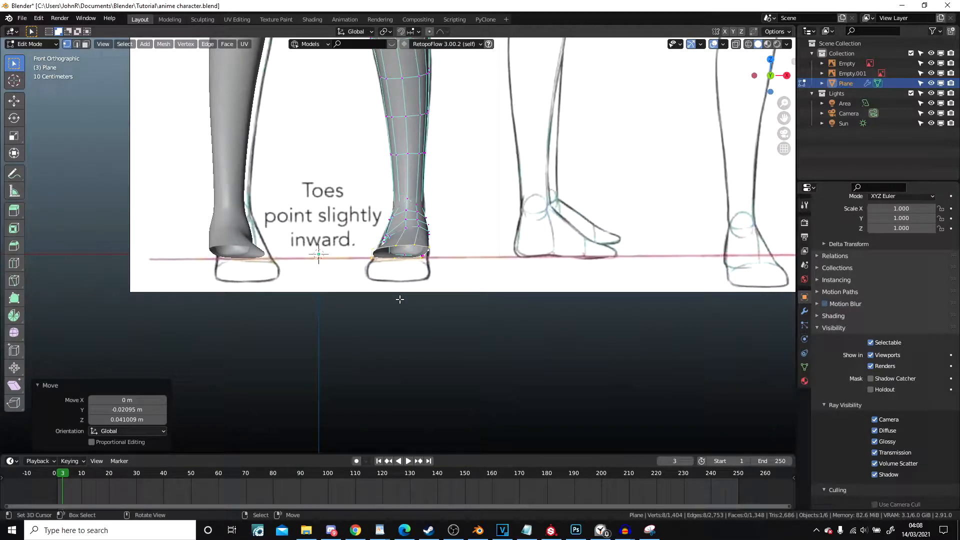
pyautogui.scroll(5, 399, 299)
pyautogui.moveTo(502, 278); pyautogui.dragTo(382, 297, button='middle')
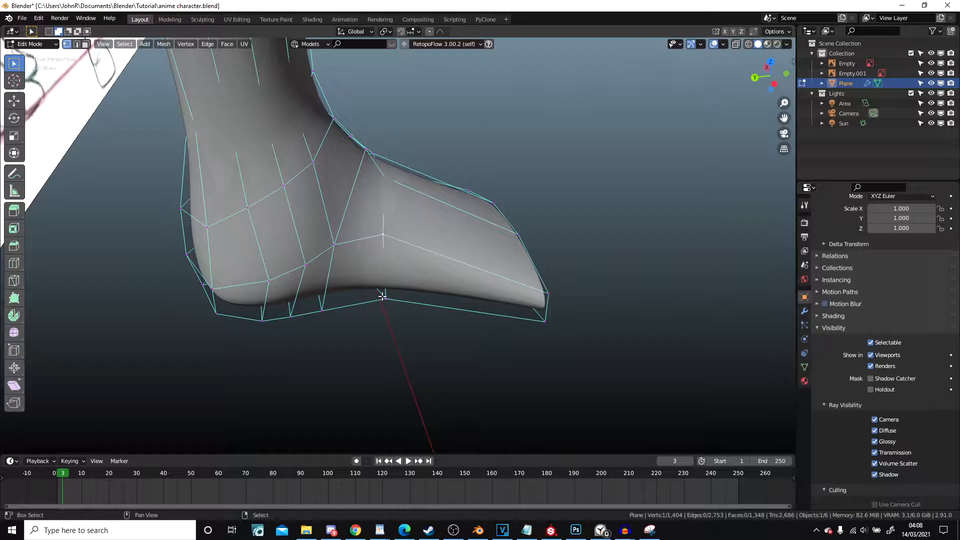
# - With proportional editing, move the midfoot's inner edge about -0.034 m in X and pull the front loop's inner edge toward the outer side
pyautogui.press('KP_7')
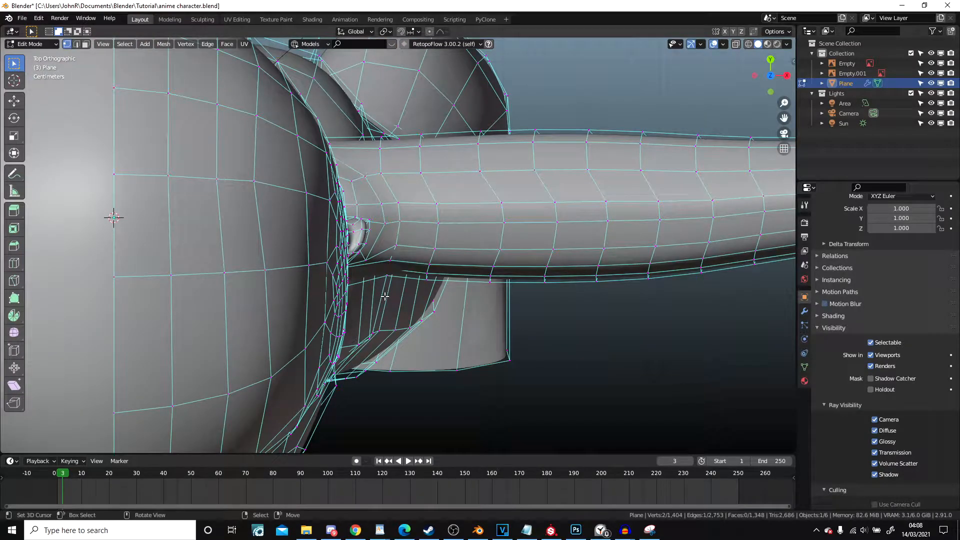
pyautogui.click(206, 296)
pyautogui.moveTo(480, 235)
pyautogui.mouseDown(button='middle')
pyautogui.moveTo(495, 145)
pyautogui.moveTo(484, 236)
pyautogui.mouseUp(button='middle')
pyautogui.press('g')
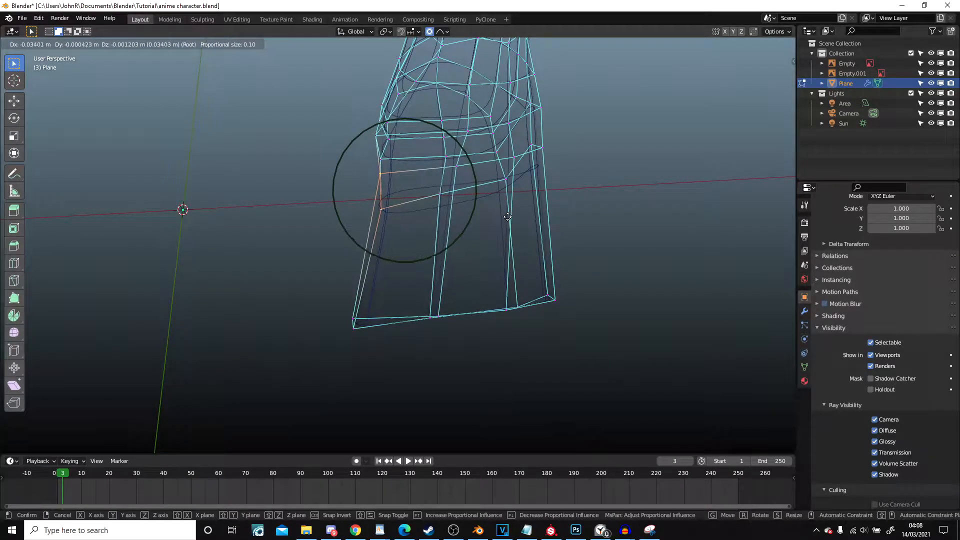
pyautogui.click(508, 217)
pyautogui.scroll(-6, 465, 242)
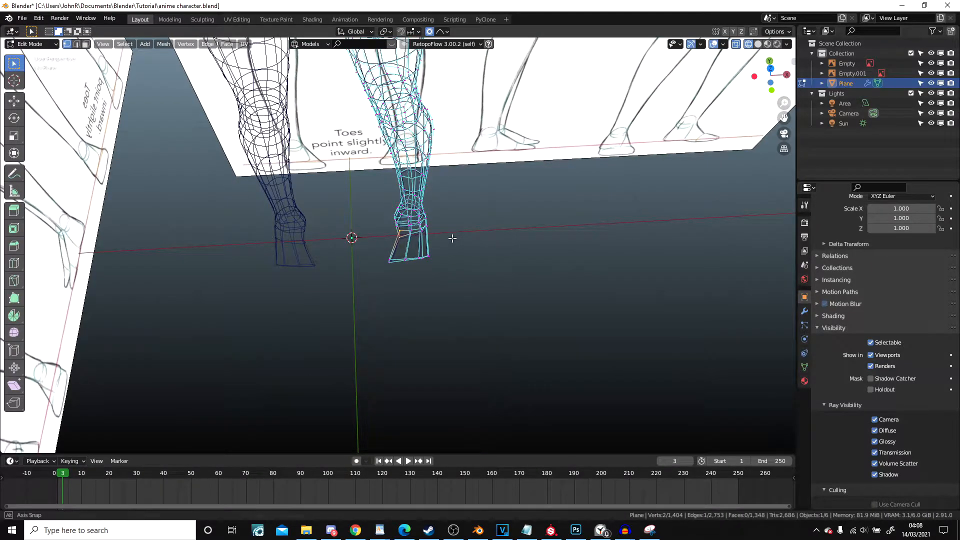
pyautogui.scroll(5, 393, 260)
pyautogui.press('g')
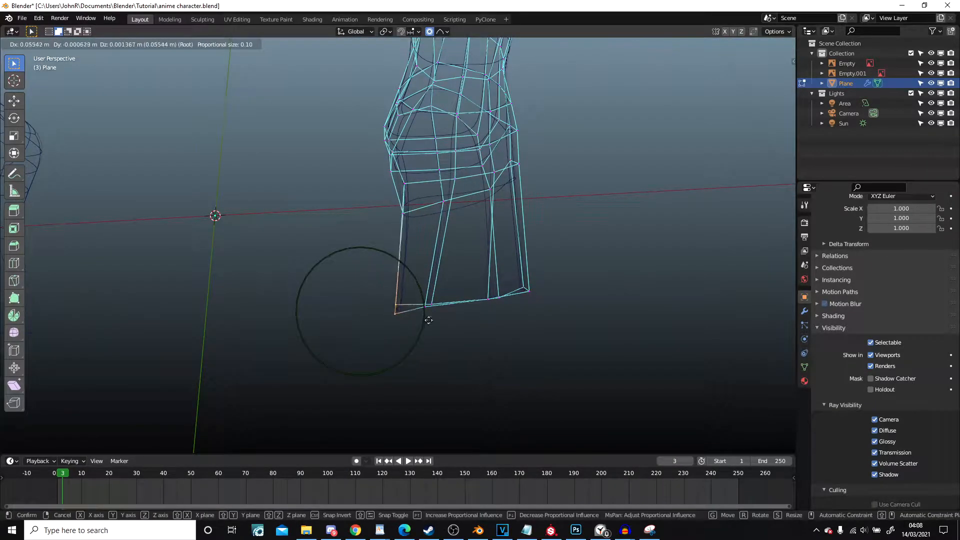
pyautogui.click(437, 316)
# - Move the midfoot's upper inner vertex by about -0.0058 m in X, 0.0038 m in Y and 0.0017 m in Z
pyautogui.click(410, 212)
pyautogui.scroll(3, 409, 220)
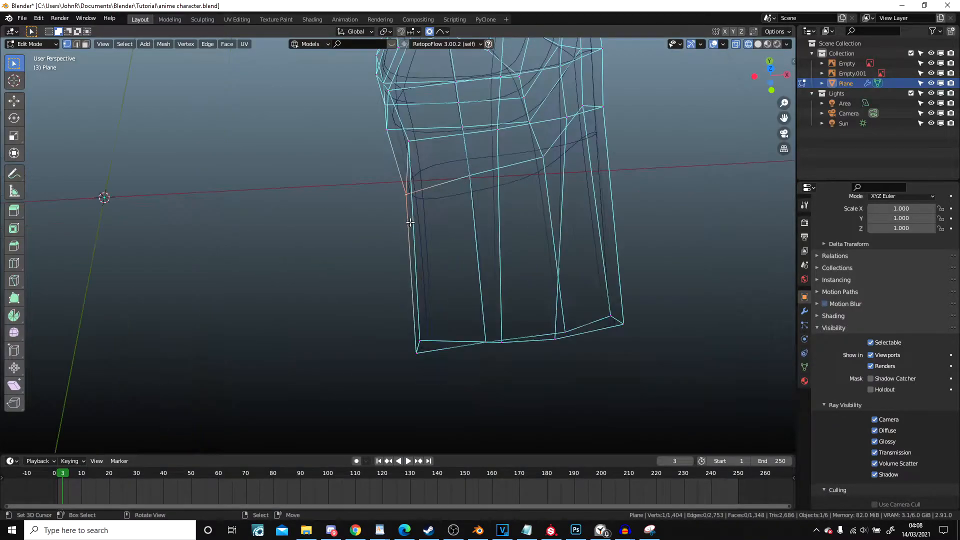
pyautogui.press('g')
pyautogui.scroll(5, 399, 221)
pyautogui.click(404, 218)
pyautogui.scroll(-8, 403, 216)
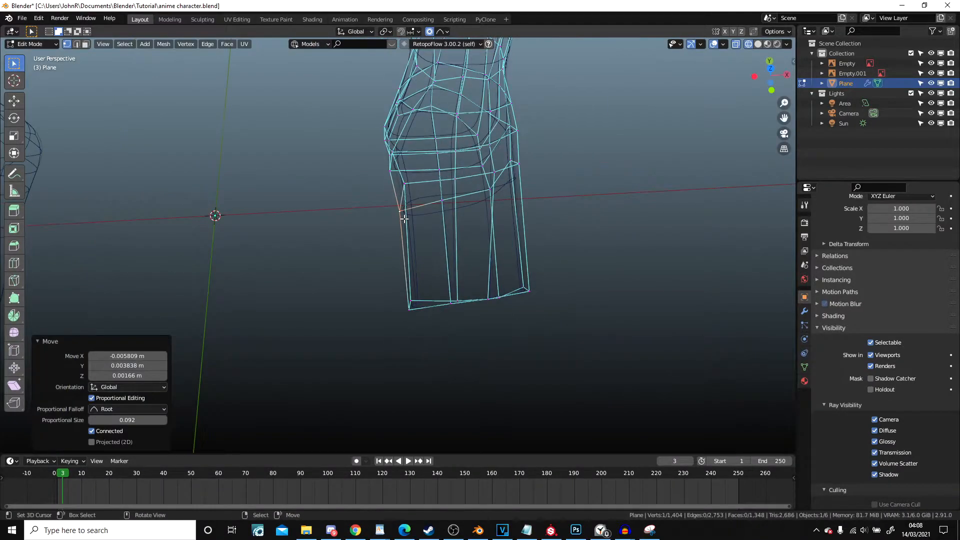
# - Raise the inner sole vertex at the arch by about 0.029 m in Z and -0.0067 m in Y
pyautogui.press('Tab')
pyautogui.scroll(6, 450, 260)
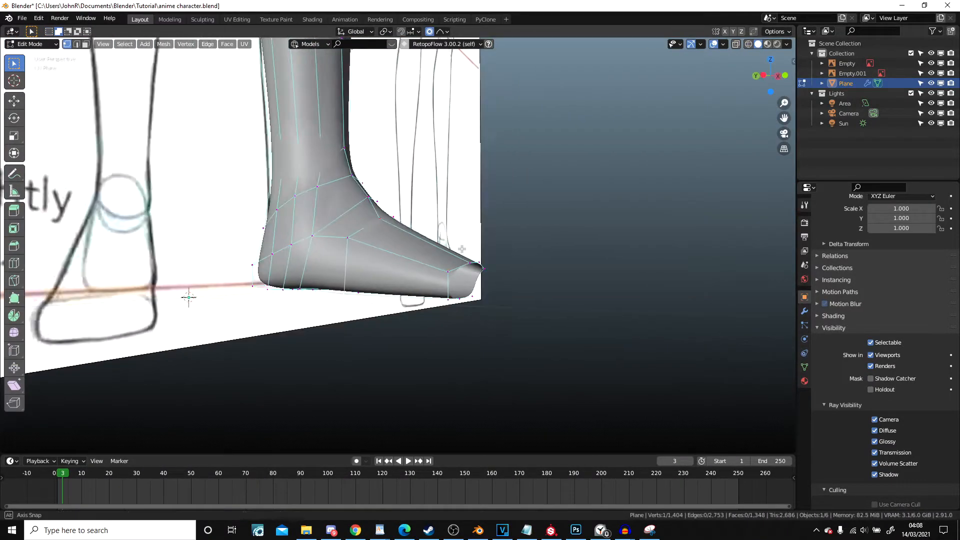
pyautogui.press('g')
pyautogui.click(378, 274)
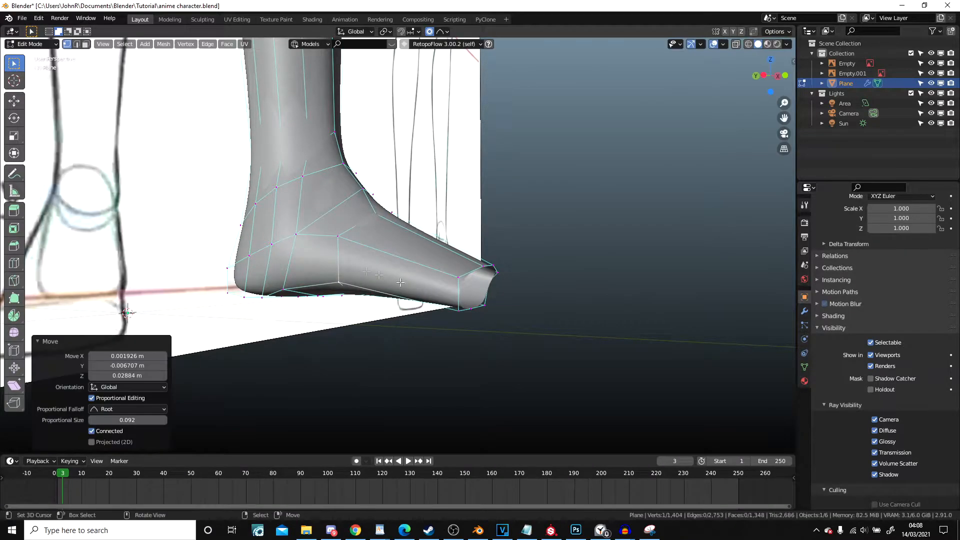
# - Add one loop cut around the forefoot near the toe opening, slid with a factor of -0.540
pyautogui.press('KP_3')
pyautogui.scroll(1, 423, 272)
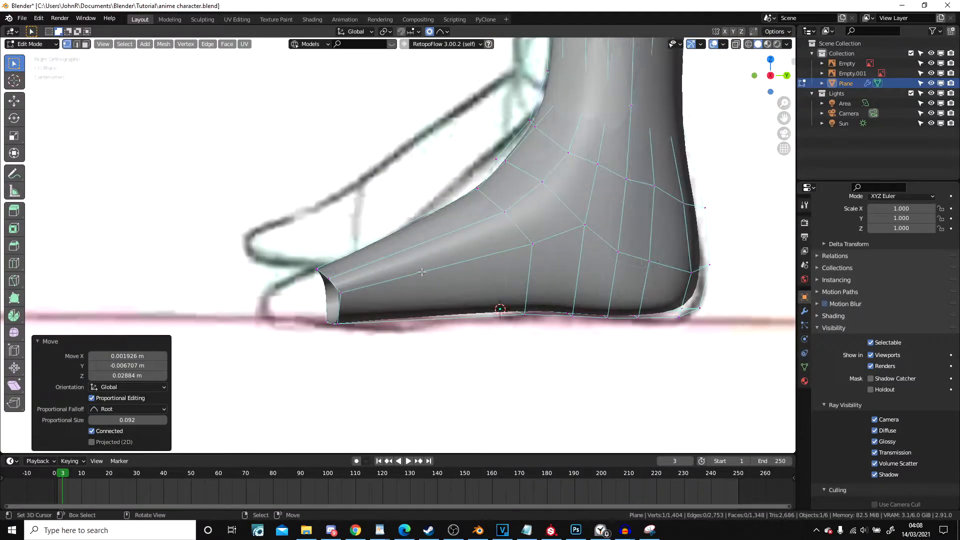
pyautogui.click(413, 272)
pyautogui.click(379, 274)
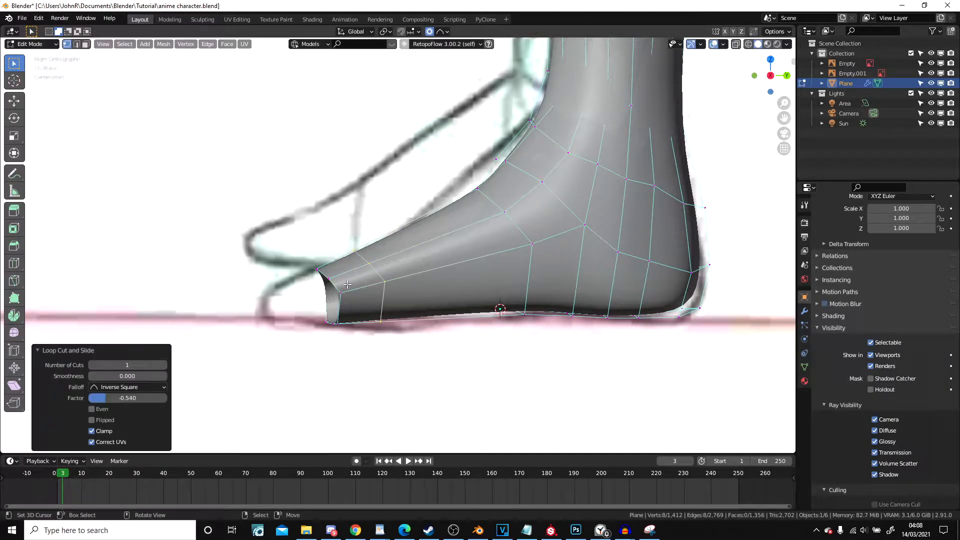
# - Lower the new loop's outer and inner sole vertices to shape the ball of the foot, and preview the foot
pyautogui.scroll(4, 372, 271)
pyautogui.press('g')
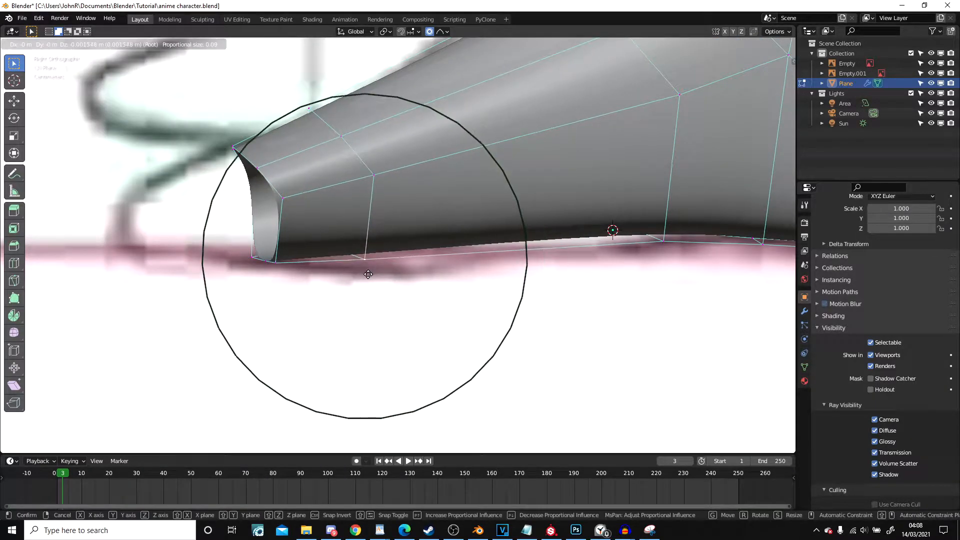
pyautogui.click(368, 277)
pyautogui.moveTo(368, 276); pyautogui.dragTo(451, 225, button='middle')
pyautogui.press('g')
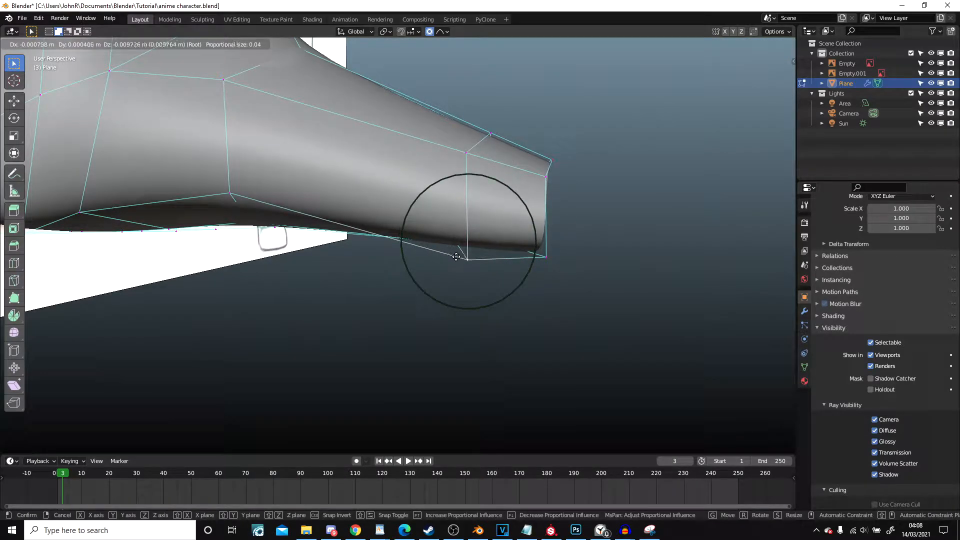
pyautogui.click(456, 256)
pyautogui.press('Tab')
pyautogui.moveTo(242, 191)
pyautogui.mouseDown(button='middle')
pyautogui.moveTo(495, 219)
pyautogui.moveTo(632, 214)
pyautogui.moveTo(386, 217)
pyautogui.moveTo(360, 190)
pyautogui.moveTo(493, 212)
pyautogui.moveTo(489, 277)
pyautogui.moveTo(475, 287)
pyautogui.moveTo(450, 230)
pyautogui.moveTo(425, 236)
pyautogui.moveTo(339, 195)
pyautogui.mouseUp(button='middle')
pyautogui.scroll(5, 493, 212)
pyautogui.press('Tab')
pyautogui.scroll(3, 445, 225)
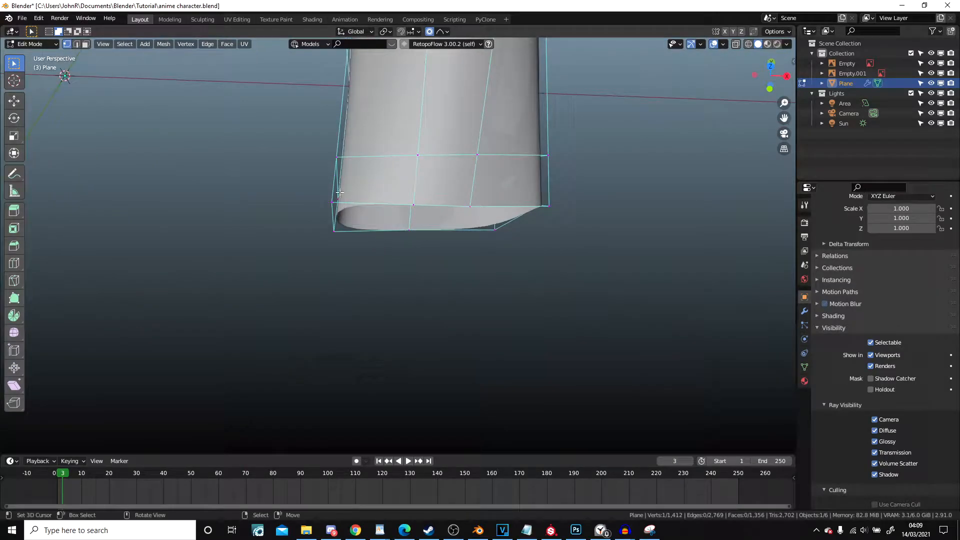
# - Select all of the body mesh above the ankles in wireframe front view and hide it, isolating the foot
pyautogui.press('KP_7')
pyautogui.press('z')
pyautogui.moveTo(546, 196)
pyautogui.mouseDown(button='middle')
pyautogui.moveTo(523, 184)
pyautogui.moveTo(490, 108)
pyautogui.moveTo(501, 206)
pyautogui.mouseUp(button='middle')
pyautogui.scroll(-7, 503, 142)
pyautogui.scroll(-6, 490, 108)
pyautogui.press('KP_1')
pyautogui.press('z')
pyautogui.click(493, 197)
pyautogui.press('b')
pyautogui.moveTo(251, 72); pyautogui.dragTo(519, 273)
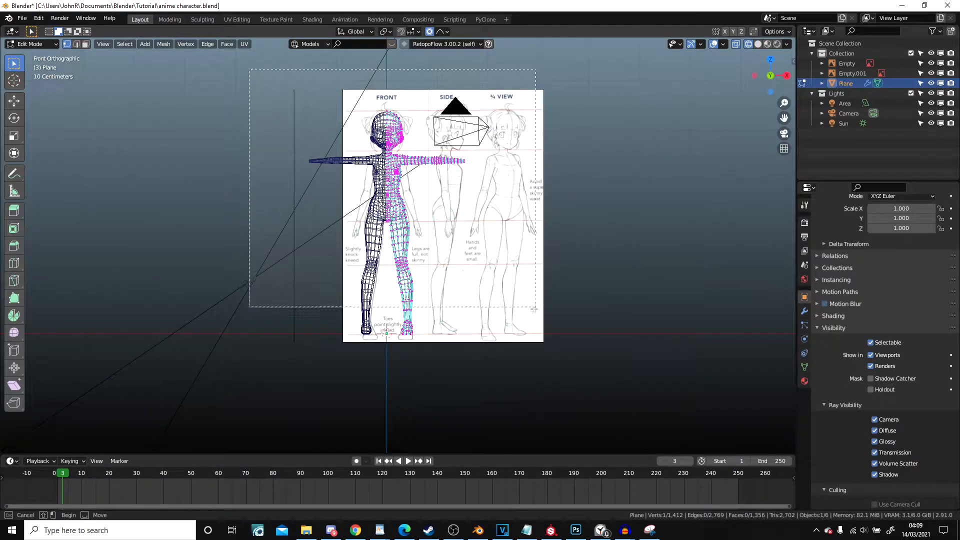
pyautogui.moveTo(533, 315); pyautogui.dragTo(533, 315)
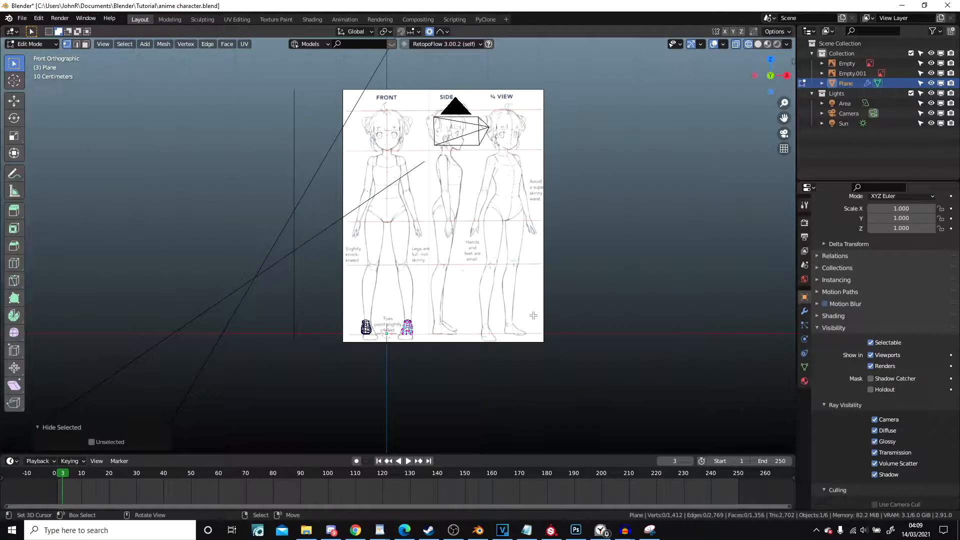
# - Examine the isolated foot's front opening and interior up close
pyautogui.keyDown('shift'); pyautogui.moveTo(495, 334); pyautogui.dragTo(431, 227, button='middle'); pyautogui.keyUp('shift')
pyautogui.scroll(4, 504, 180)
pyautogui.scroll(2, 447, 184)
pyautogui.keyDown('shift'); pyautogui.moveTo(450, 180); pyautogui.dragTo(475, 205, button='middle'); pyautogui.keyUp('shift')
pyautogui.scroll(4, 459, 197)
pyautogui.scroll(4, 497, 184)
pyautogui.scroll(-4, 473, 208)
pyautogui.scroll(3, 475, 234)
pyautogui.scroll(3, 467, 184)
pyautogui.keyDown('shift'); pyautogui.moveTo(462, 160); pyautogui.dragTo(454, 236, button='middle'); pyautogui.keyUp('shift')
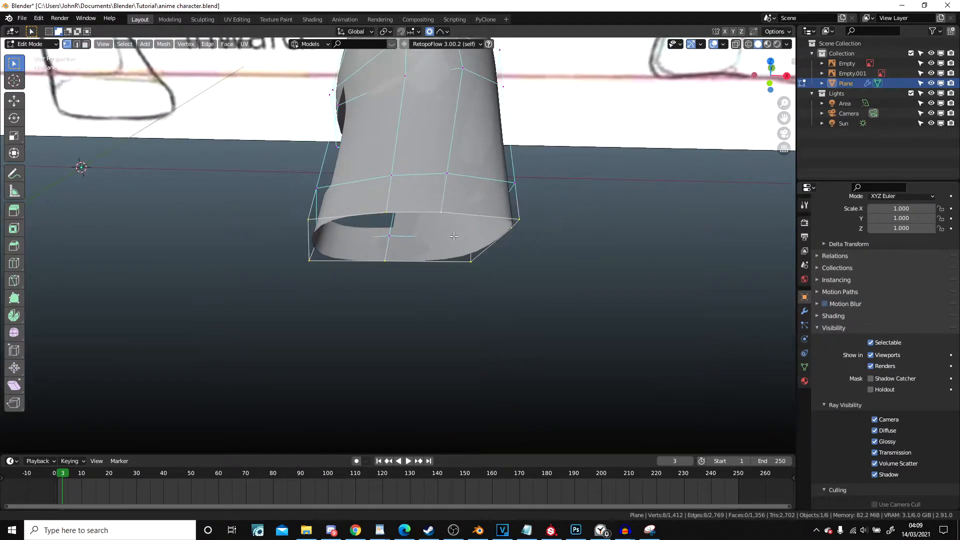
pyautogui.scroll(4, 463, 294)
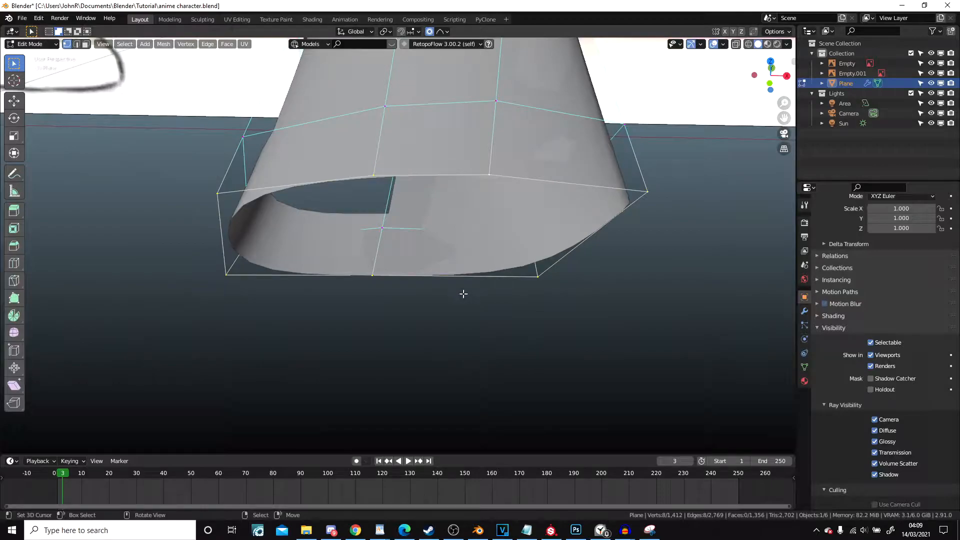
pyautogui.click(542, 224)
pyautogui.rightClick(621, 210)
pyautogui.moveTo(622, 210); pyautogui.dragTo(604, 205, button='middle')
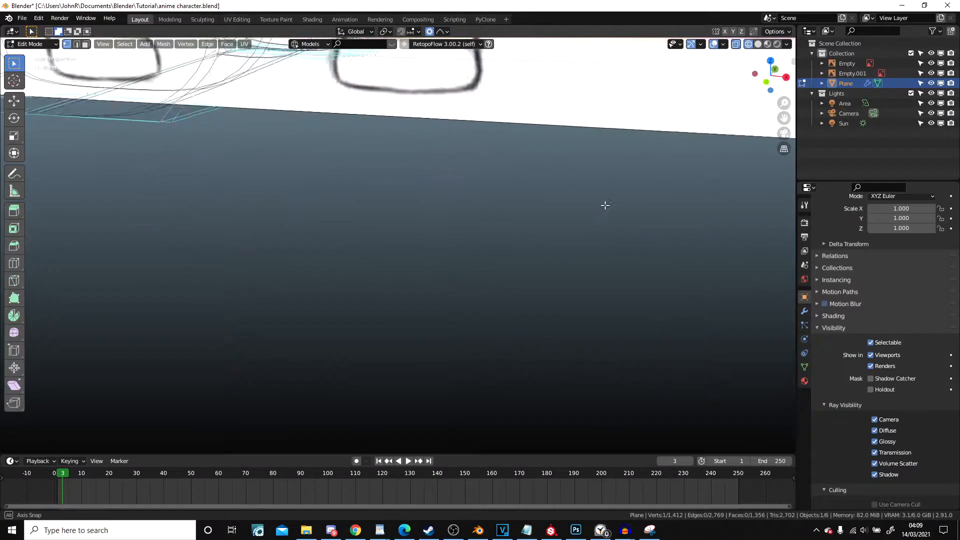
pyautogui.press('z')
pyautogui.click(668, 206)
# - Turn off proportional editing and move the selected foot vertex about -0.0038 m in X, 0.0014 m in Y and -0.0228 m in Z
pyautogui.scroll(-5, 600, 200)
pyautogui.moveTo(460, 185)
pyautogui.mouseDown(button='middle')
pyautogui.moveTo(499, 177)
pyautogui.moveTo(509, 149)
pyautogui.moveTo(489, 206)
pyautogui.mouseUp(button='middle')
pyautogui.moveTo(489, 207); pyautogui.dragTo(495, 185, button='middle')
pyautogui.scroll(2, 458, 220)
pyautogui.scroll(1, 459, 219)
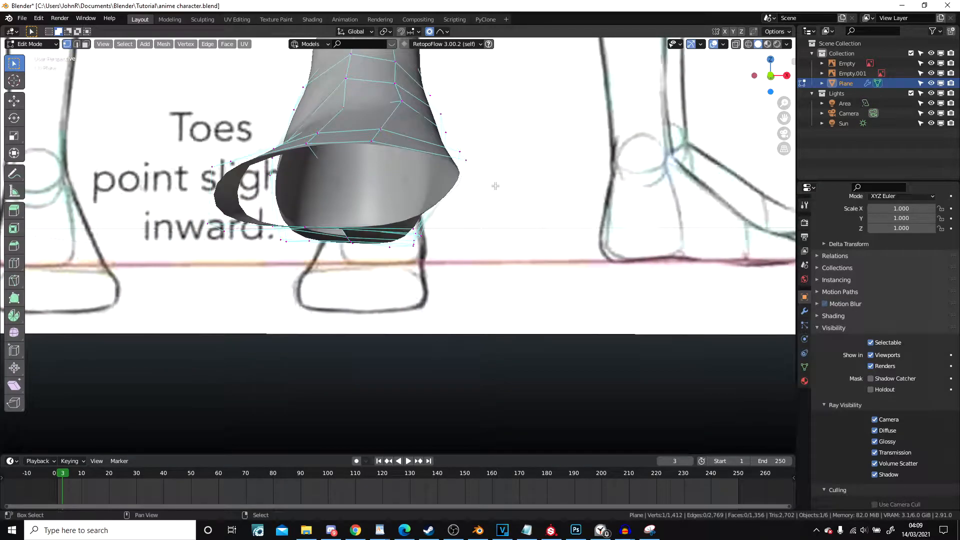
pyautogui.press('g')
pyautogui.click(500, 203)
pyautogui.rightClick(510, 199)
pyautogui.press('g')
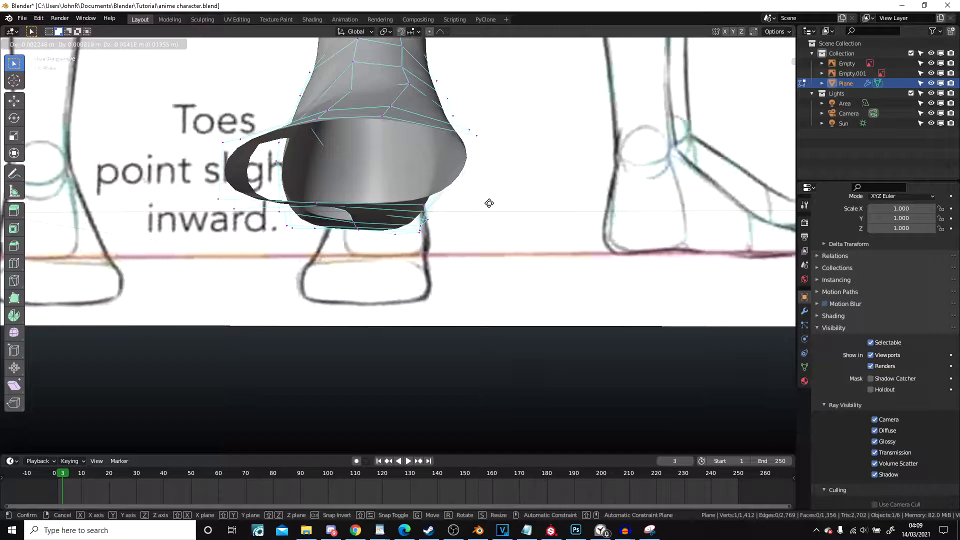
pyautogui.click(491, 214)
pyautogui.moveTo(491, 213)
pyautogui.mouseDown(button='middle')
pyautogui.moveTo(450, 221)
pyautogui.moveTo(437, 244)
pyautogui.moveTo(488, 201)
pyautogui.mouseUp(button='middle')
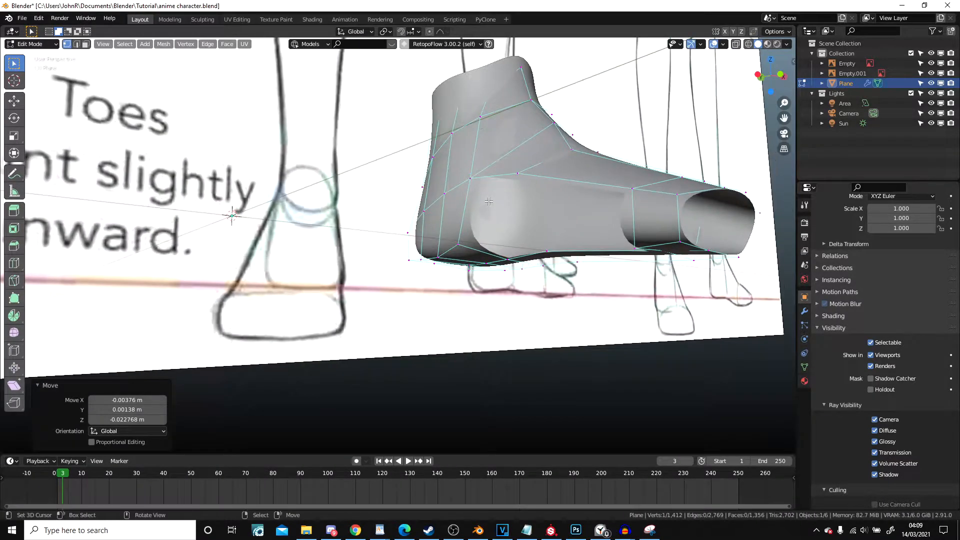
# - Reveal the hidden body mesh and clear the selection
pyautogui.hotkey('alt', 'h')
pyautogui.scroll(-6, 502, 183)
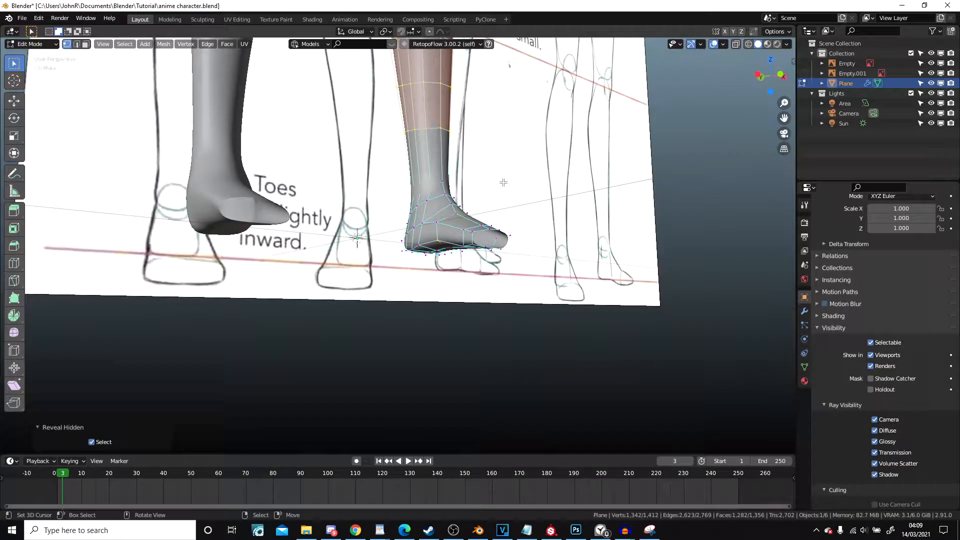
pyautogui.hotkey('alt', 'a')
# - Hide the body mesh above the ankles again in front view and return to the isolated foot
pyautogui.scroll(-7, 503, 182)
pyautogui.press('KP_1')
pyautogui.keyDown('shift'); pyautogui.moveTo(503, 182); pyautogui.dragTo(521, 276, button='middle'); pyautogui.keyUp('shift')
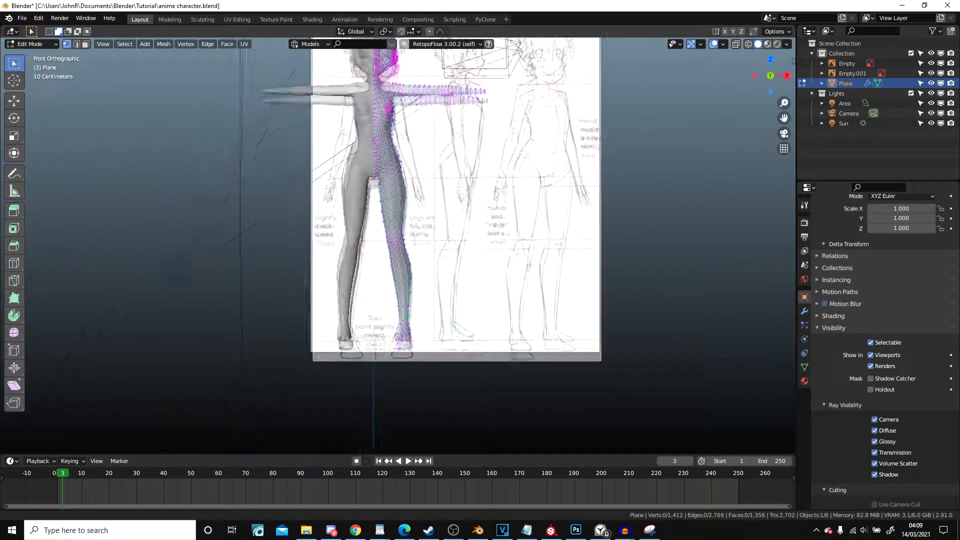
pyautogui.scroll(-3, 521, 276)
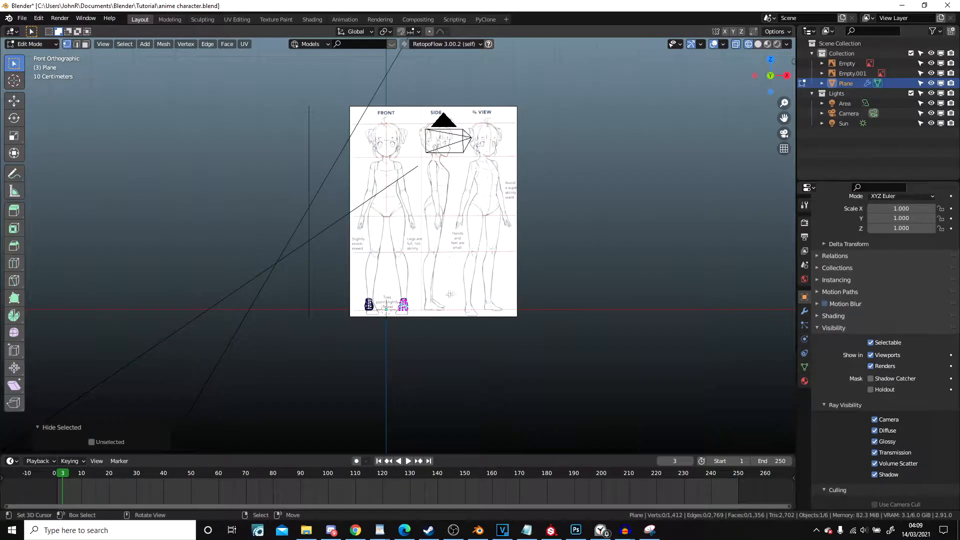
pyautogui.scroll(8, 522, 232)
pyautogui.keyDown('shift'); pyautogui.moveTo(525, 308); pyautogui.dragTo(559, 234, button='middle'); pyautogui.keyUp('shift')
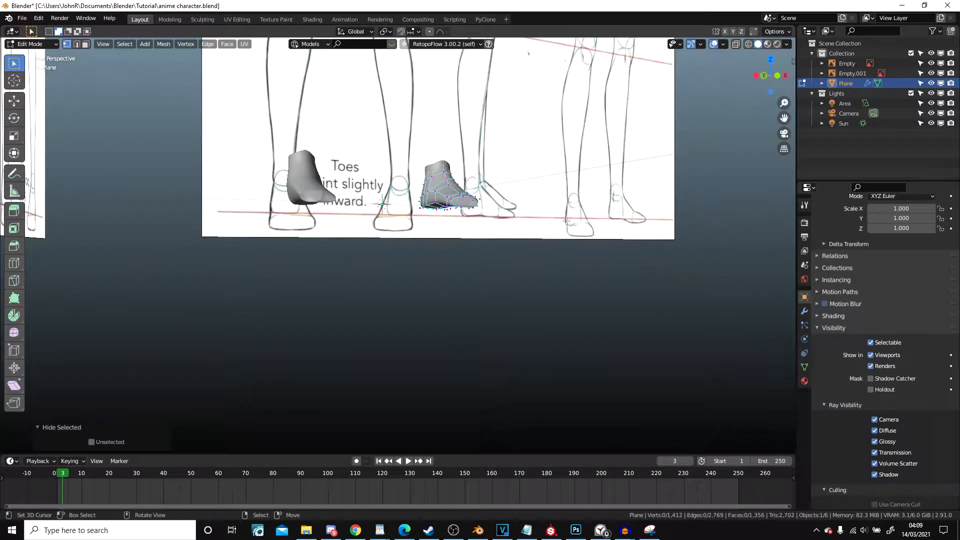
# - Show the isolated foot in wireframe and slide the front-rim vertices sideways along their edges with Vertex Slide
pyautogui.scroll(5, 475, 200)
pyautogui.scroll(2, 336, 234)
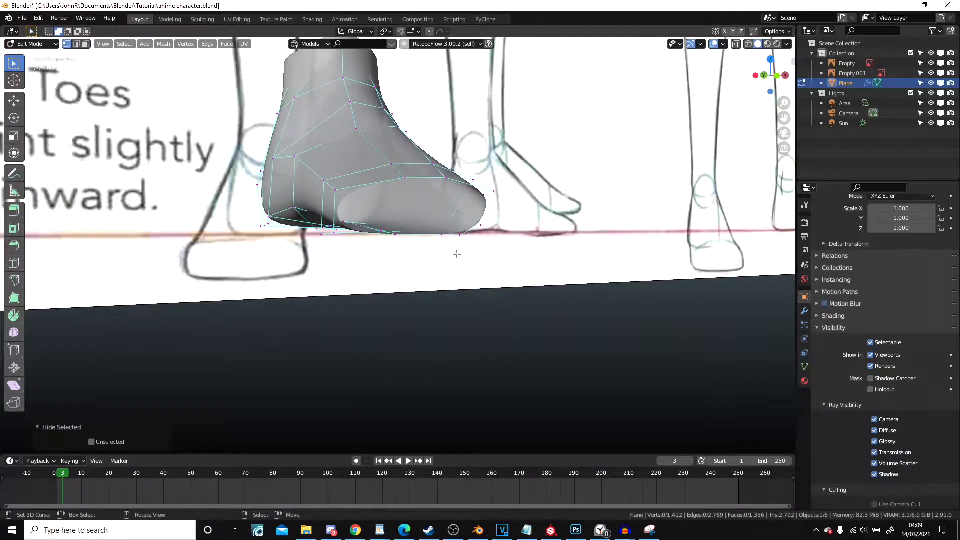
pyautogui.moveTo(337, 186)
pyautogui.mouseDown(button='middle')
pyautogui.moveTo(149, 177)
pyautogui.moveTo(165, 160)
pyautogui.moveTo(356, 255)
pyautogui.mouseUp(button='middle')
pyautogui.keyDown('shift'); pyautogui.click(156, 155); pyautogui.keyUp('shift')
pyautogui.hotkey('alt', 'z')
pyautogui.moveTo(381, 308); pyautogui.dragTo(369, 236, button='middle')
pyautogui.scroll(2, 399, 309)
pyautogui.hotkey('shift', 'v')
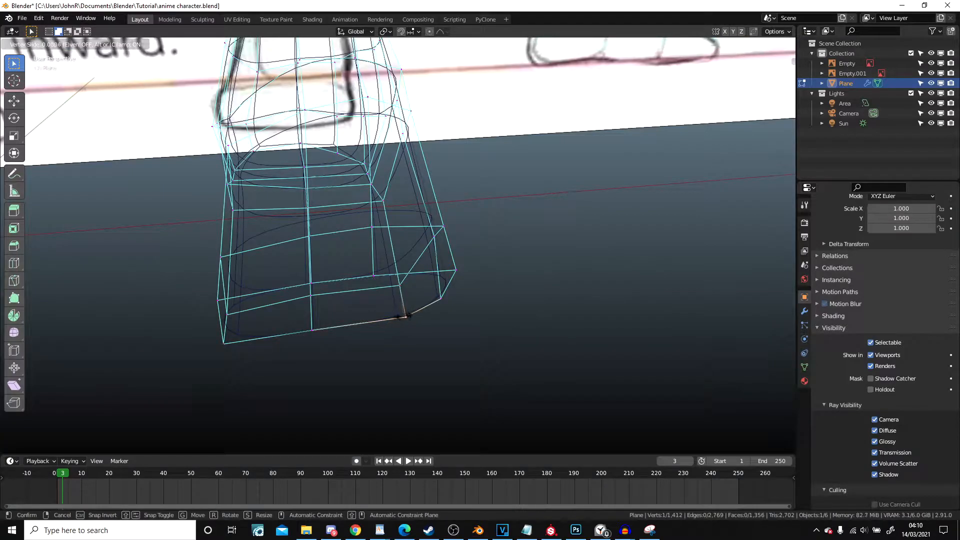
pyautogui.click(390, 318)
# - Edge-slide the neighbouring lengthwise edge near the front rim into line with the slid vertices and restore solid shading
pyautogui.click(368, 271)
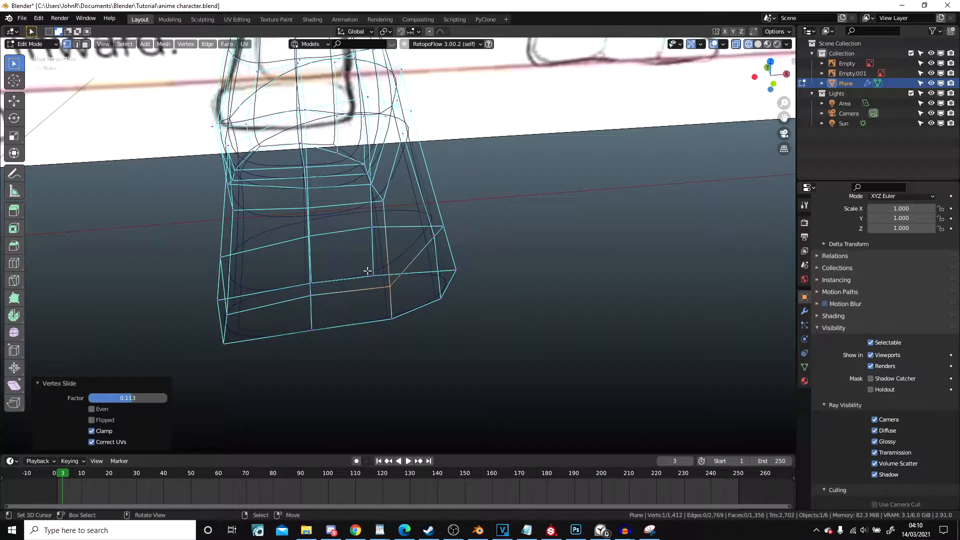
pyautogui.press('g')
pyautogui.press('g')
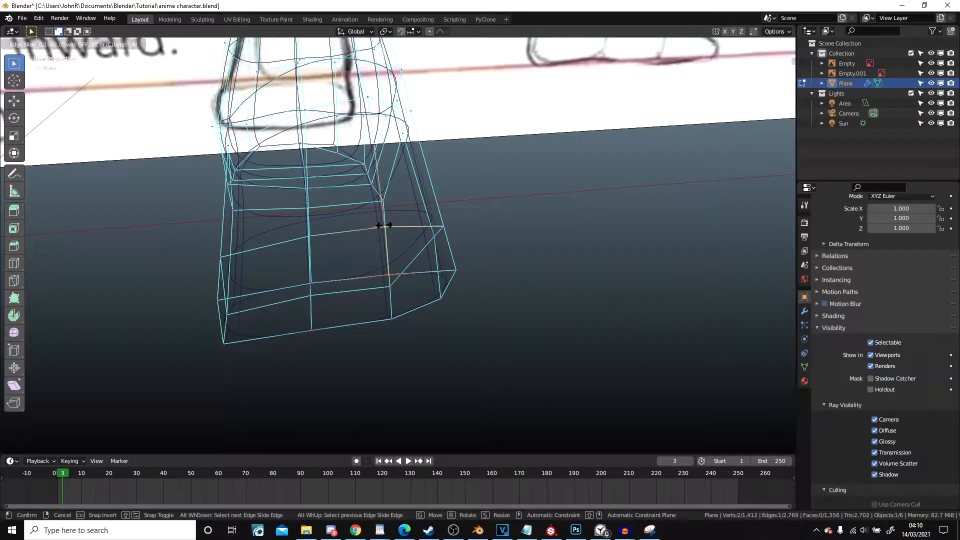
pyautogui.click(384, 225)
pyautogui.hotkey('shift', 'z')
# - Nudge the side of the foot near the heel and mid-foot using proportional editing sizes of about 0.03 and 0.09
pyautogui.scroll(-4, 467, 218)
pyautogui.moveTo(466, 219)
pyautogui.mouseDown(button='middle')
pyautogui.moveTo(424, 195)
pyautogui.moveTo(488, 283)
pyautogui.moveTo(520, 251)
pyautogui.moveTo(542, 299)
pyautogui.mouseUp(button='middle')
pyautogui.scroll(3, 450, 275)
pyautogui.keyDown('shift'); pyautogui.moveTo(469, 320); pyautogui.dragTo(448, 317, button='middle'); pyautogui.keyUp('shift')
pyautogui.scroll(-6, 455, 281)
pyautogui.press('Tab')
pyautogui.press('Tab')
pyautogui.keyDown('shift'); pyautogui.moveTo(372, 307); pyautogui.dragTo(385, 268, button='middle'); pyautogui.keyUp('shift')
pyautogui.scroll(4, 398, 223)
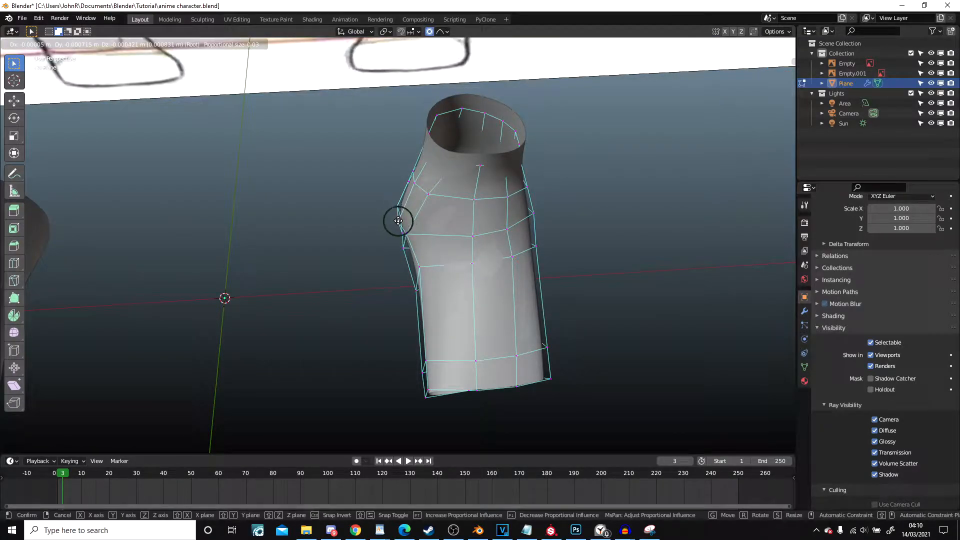
pyautogui.click(406, 219)
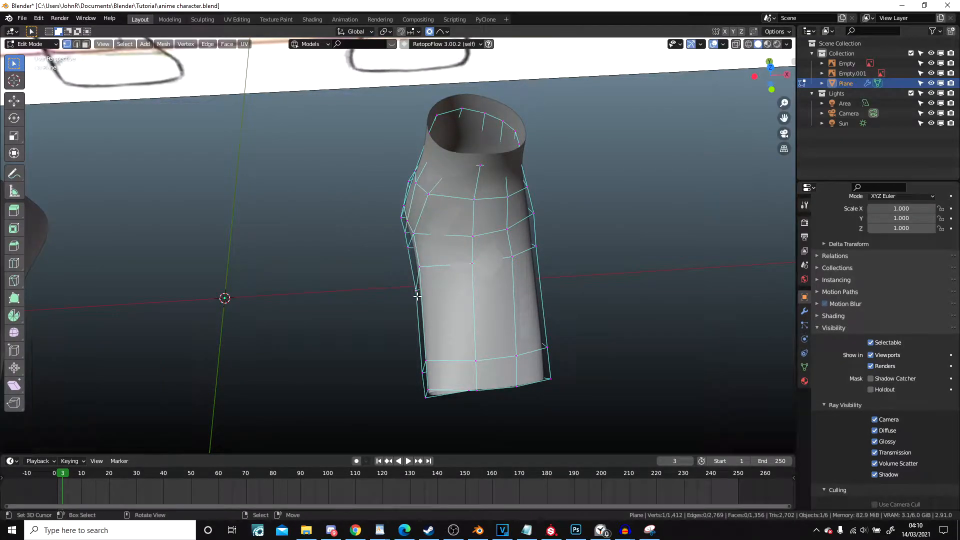
pyautogui.press('g')
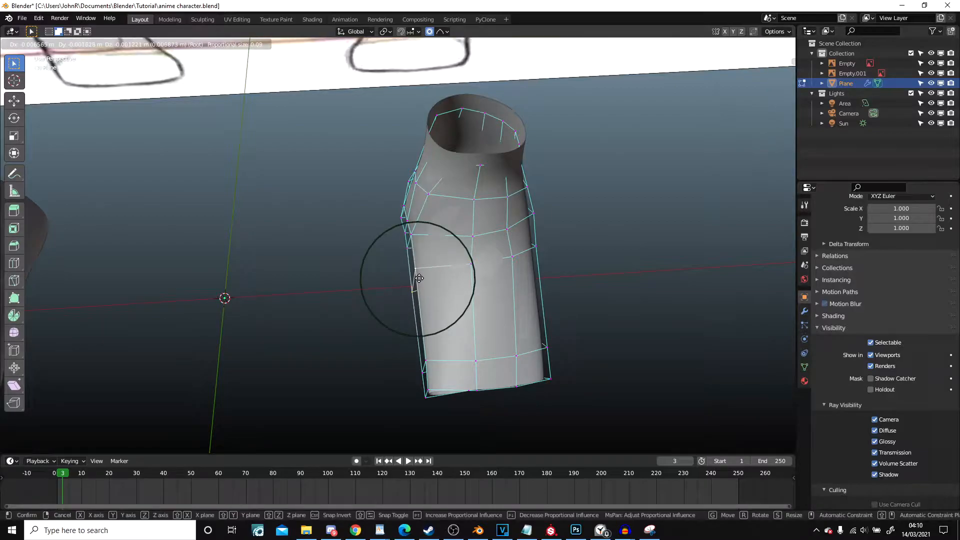
pyautogui.click(419, 278)
# - Examine the smoothed foot on the whole character and from the side against the references
pyautogui.scroll(-4, 419, 278)
pyautogui.press('Tab')
pyautogui.moveTo(443, 280); pyautogui.dragTo(432, 263, button='middle')
pyautogui.scroll(3, 430, 242)
pyautogui.scroll(-10, 432, 263)
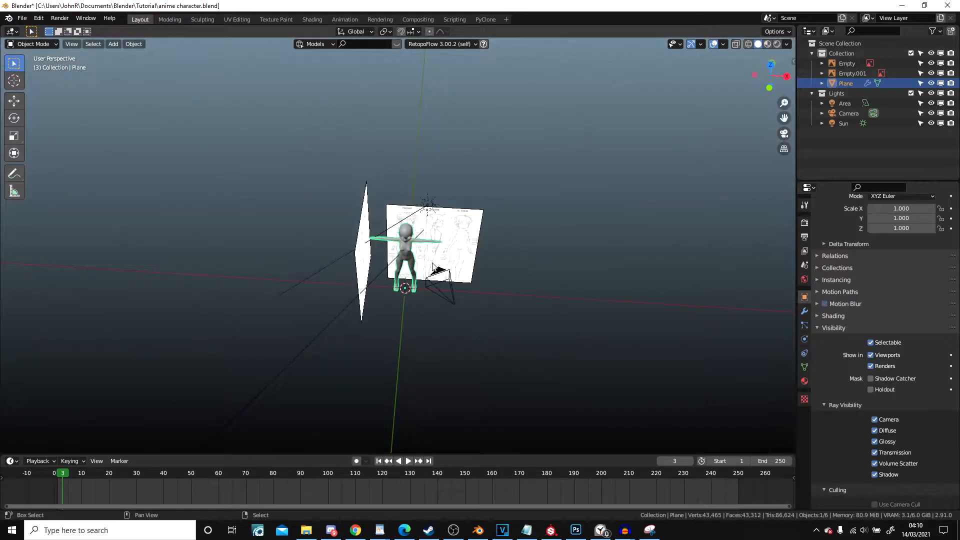
pyautogui.scroll(10, 432, 262)
pyautogui.press('Tab')
pyautogui.scroll(2, 515, 250)
pyautogui.scroll(-3, 522, 265)
pyautogui.press('KP_3')
pyautogui.scroll(-7, 549, 295)
pyautogui.scroll(-7, 552, 292)
pyautogui.keyDown('shift'); pyautogui.moveTo(552, 292); pyautogui.dragTo(451, 218, button='middle'); pyautogui.keyUp('shift')
pyautogui.scroll(7, 440, 212)
pyautogui.keyDown('shift'); pyautogui.moveTo(370, 197); pyautogui.dragTo(552, 277, button='middle'); pyautogui.keyUp('shift')
pyautogui.scroll(5, 465, 192)
pyautogui.scroll(3, 464, 189)
pyautogui.scroll(2, 461, 267)
# - Raise the big-toe-side vertex of the foot's front opening about 0.023 m in Z with proportional editing off, and check the shape
pyautogui.click(408, 187)
pyautogui.moveTo(408, 187); pyautogui.dragTo(384, 249, button='middle')
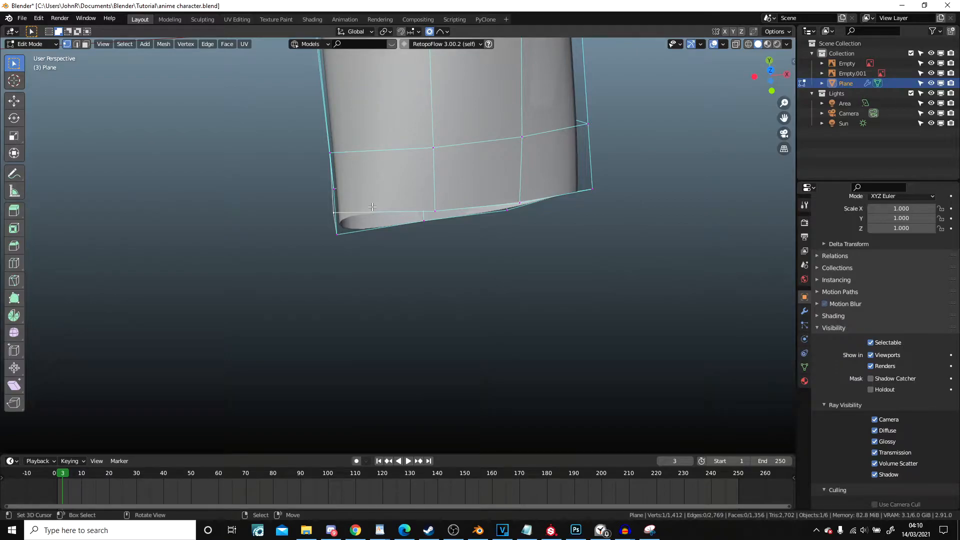
pyautogui.moveTo(372, 207); pyautogui.dragTo(575, 206, button='middle')
pyautogui.press('g')
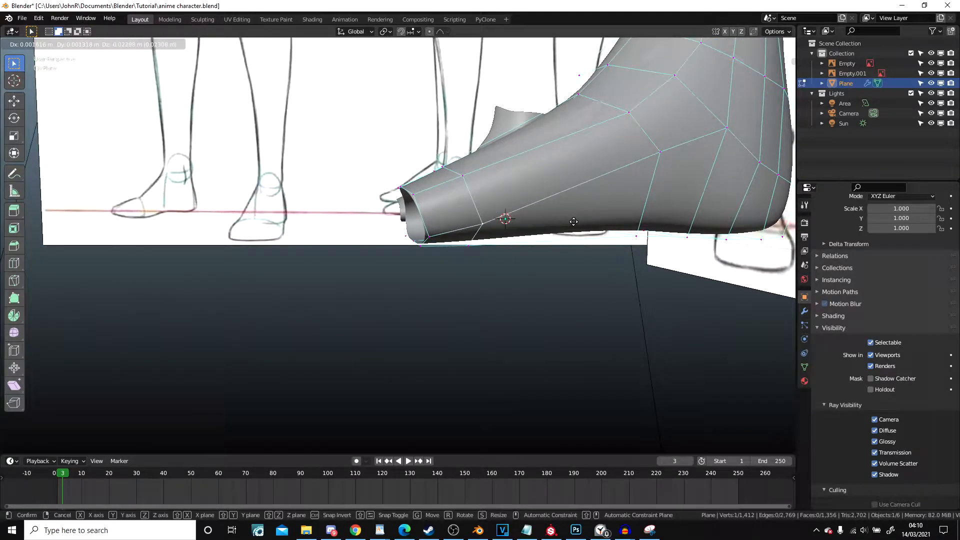
pyautogui.click(574, 221)
pyautogui.press('Tab')
pyautogui.scroll(-2, 550, 223)
pyautogui.moveTo(548, 224); pyautogui.dragTo(342, 147, button='middle')
# - Extrude the rim's big-toe-side vertex forward and about 0.028 m across in X, and fill a face with the adjacent rim vertex
pyautogui.press('Tab')
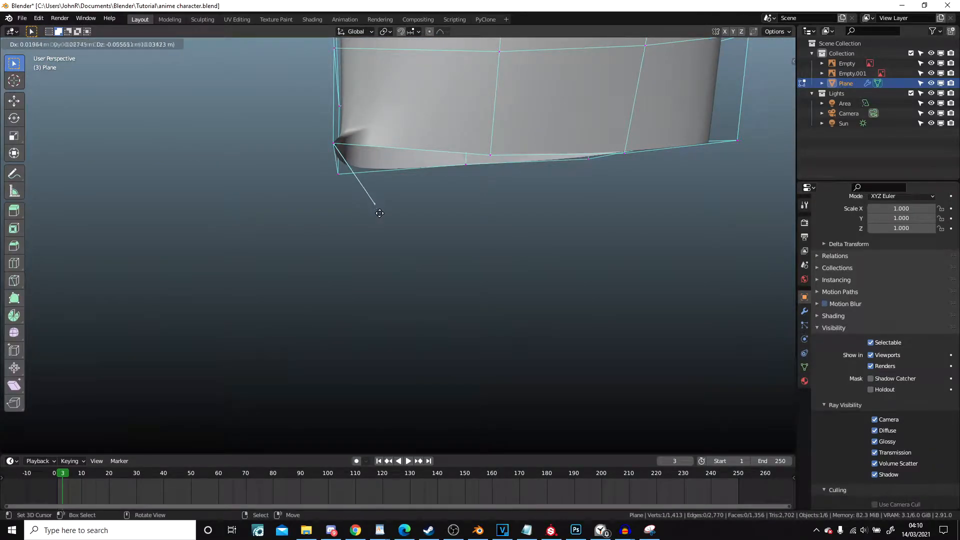
pyautogui.click(380, 216)
pyautogui.press('e')
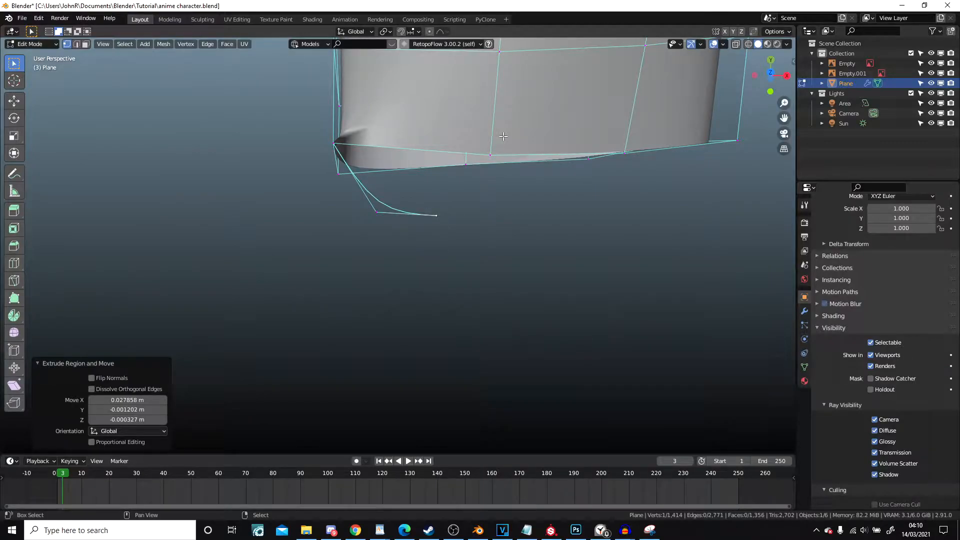
pyautogui.keyDown('shift'); pyautogui.click(503, 136); pyautogui.keyUp('shift')
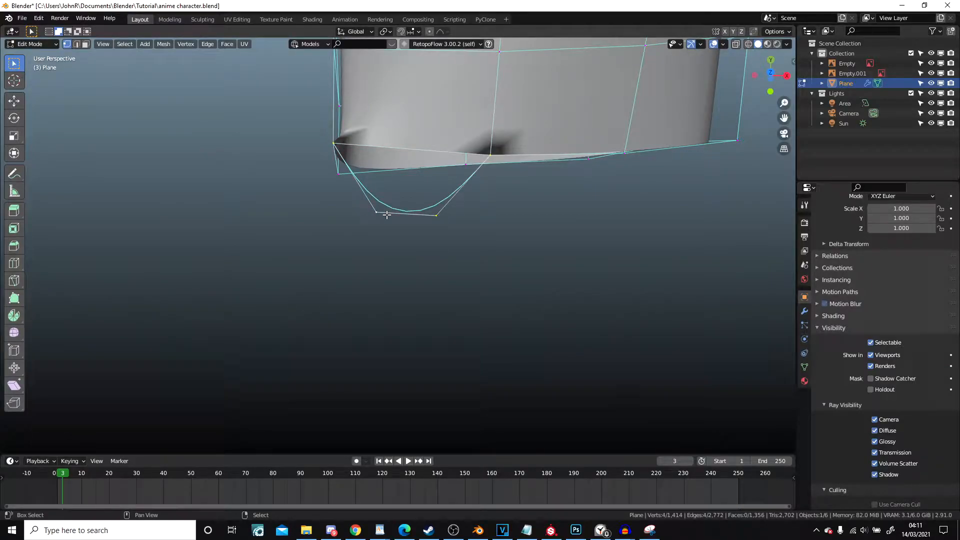
pyautogui.press('f')
# - Extrude the side corner vertex forward and downward, and fill a face with the lower rim vertex on the big-toe side
pyautogui.moveTo(386, 214); pyautogui.dragTo(536, 147, button='middle')
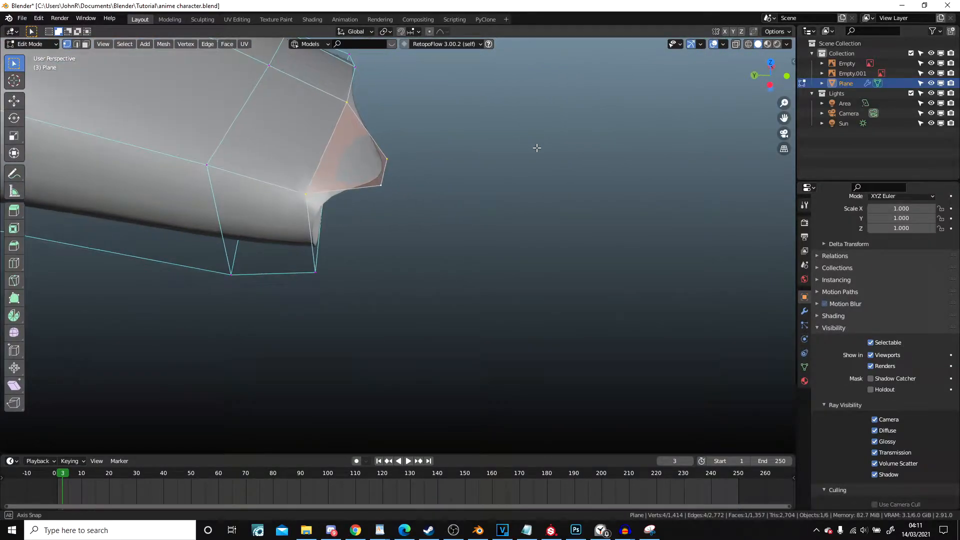
pyautogui.moveTo(315, 200); pyautogui.dragTo(396, 166, button='middle')
pyautogui.press('e')
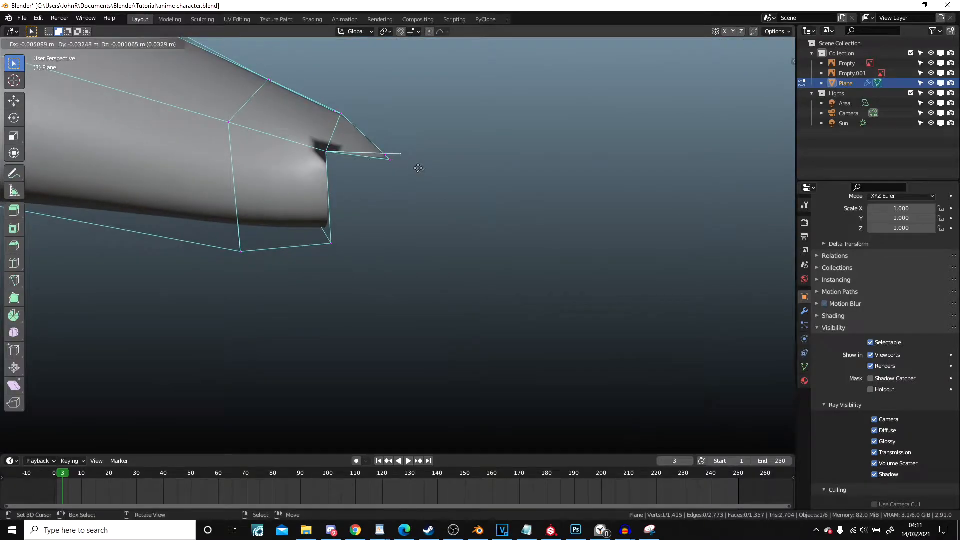
pyautogui.click(422, 174)
pyautogui.press('e')
pyautogui.keyDown('shift'); pyautogui.click(331, 240); pyautogui.keyUp('shift')
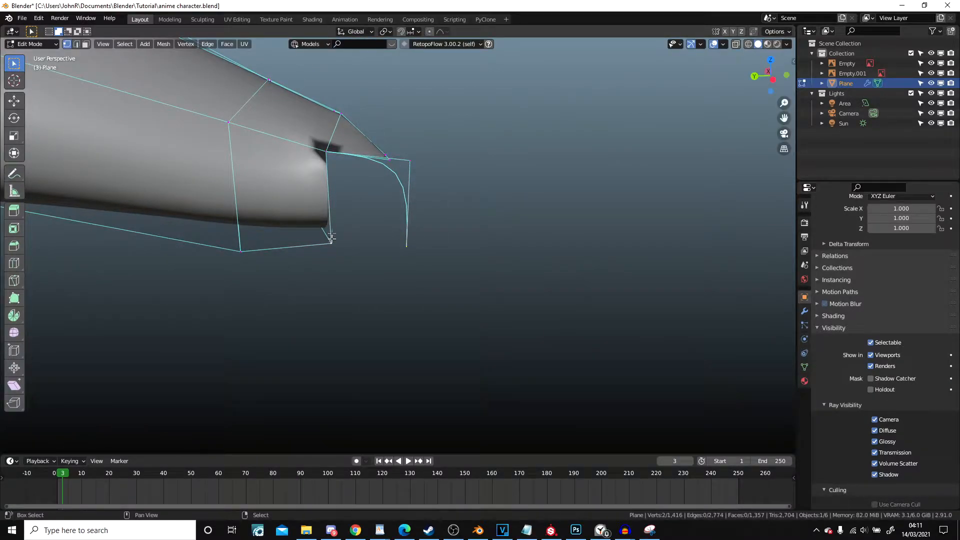
pyautogui.press('f')
pyautogui.moveTo(425, 156); pyautogui.dragTo(406, 166, button='middle')
pyautogui.press('g')
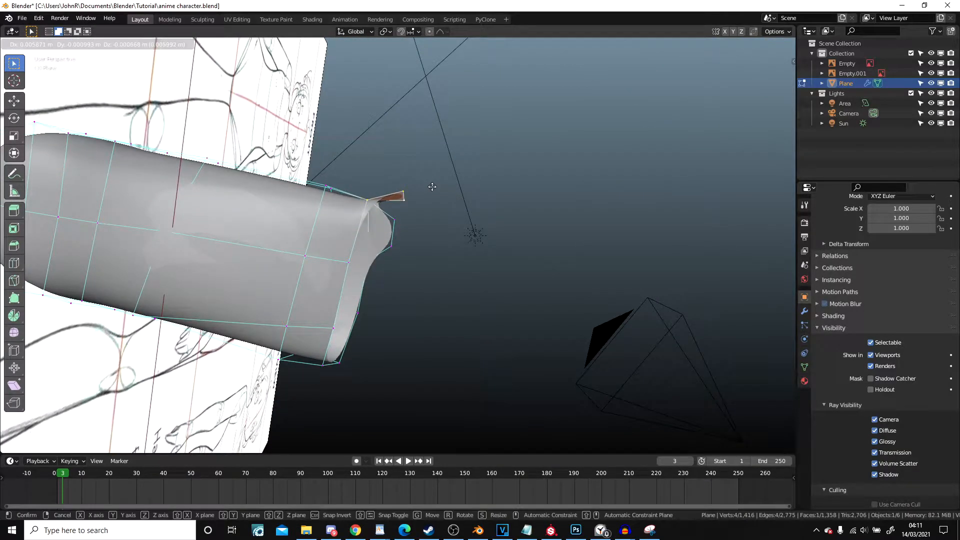
pyautogui.rightClick(431, 187)
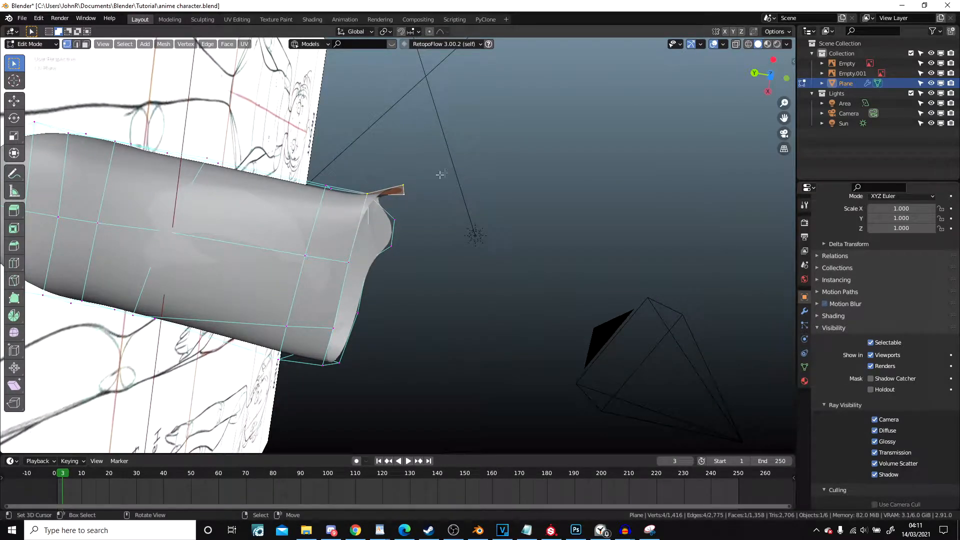
# - Move the upper toe face's front edge about 0.003 m in X, 0.005 m in Y and 0.019 m in Z
pyautogui.moveTo(446, 173); pyautogui.dragTo(435, 177, button='middle')
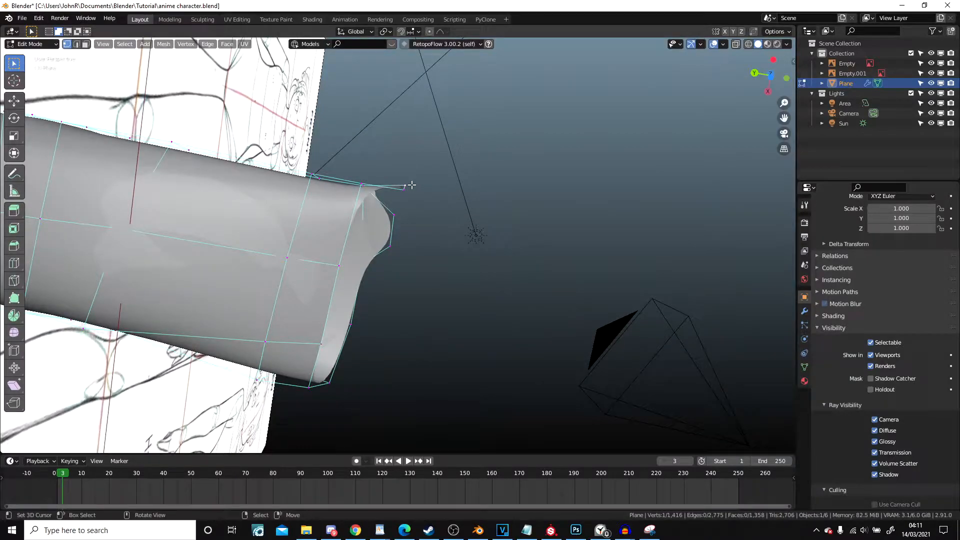
pyautogui.click(410, 189)
pyautogui.moveTo(409, 192); pyautogui.dragTo(412, 361, button='middle')
pyautogui.keyDown('shift'); pyautogui.click(398, 281); pyautogui.keyUp('shift')
pyautogui.moveTo(398, 280); pyautogui.dragTo(361, 264, button='middle')
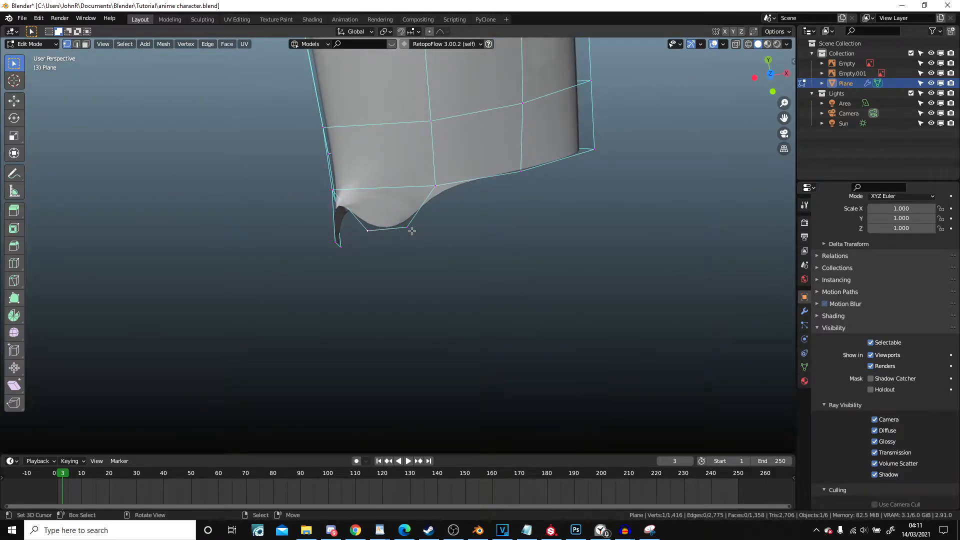
pyautogui.moveTo(419, 228)
pyautogui.keyDown('shift'); pyautogui.mouseDown(button='middle')
pyautogui.moveTo(465, 193)
pyautogui.moveTo(452, 214)
pyautogui.moveTo(535, 169)
pyautogui.moveTo(403, 138)
pyautogui.moveTo(329, 138)
pyautogui.mouseUp(button='middle'); pyautogui.keyUp('shift')
pyautogui.scroll(1, 451, 215)
pyautogui.press('g')
pyautogui.click(476, 139)
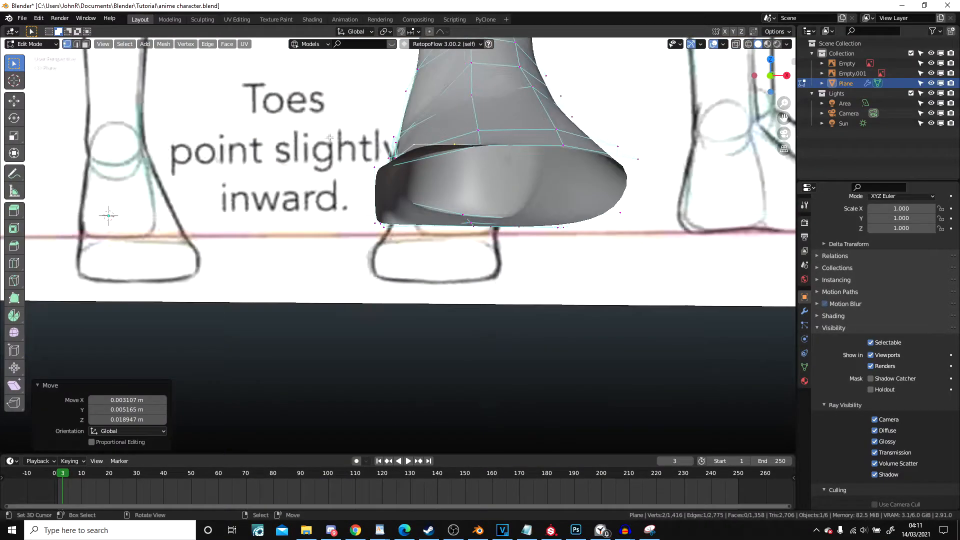
# - Move one front vertex of the upper toe face about -0.007 m in X and 0.001 m in Z
pyautogui.click(460, 144)
pyautogui.press('g')
pyautogui.click(445, 135)
# - Move the upper toe face's corner vertex about -0.017 m in X and -0.013 m in Y, and merge it at last with the side face's corner
pyautogui.moveTo(445, 135); pyautogui.dragTo(453, 258, button='middle')
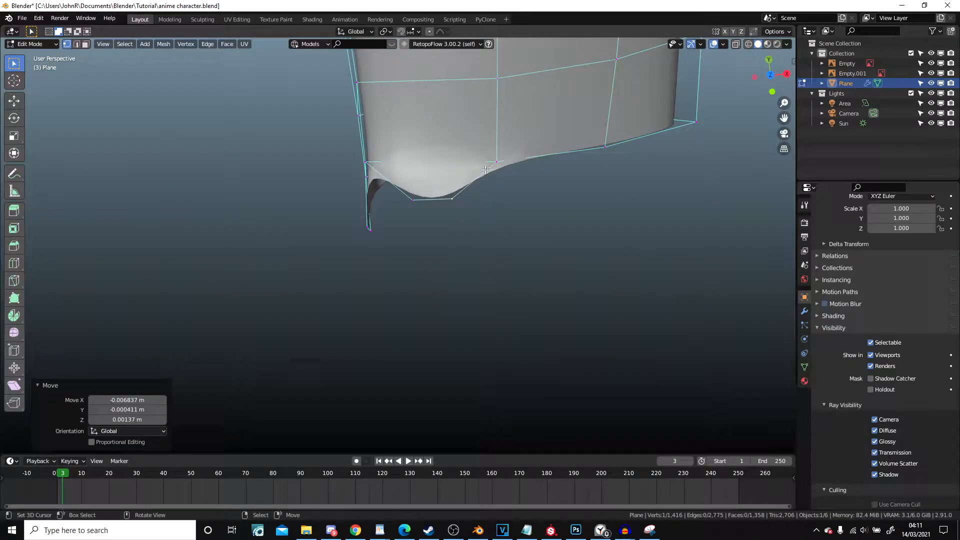
pyautogui.press('g')
pyautogui.click(382, 234)
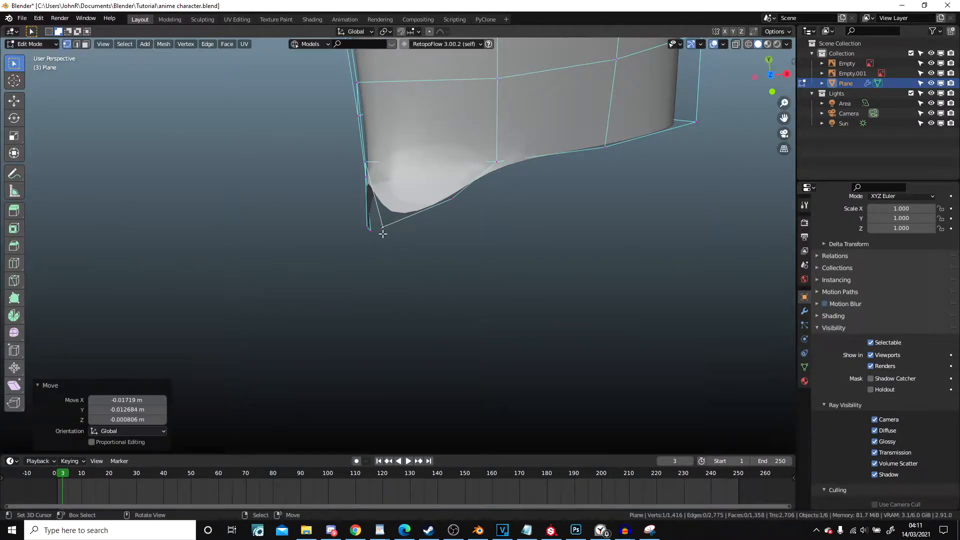
pyautogui.rightClick(363, 220)
pyautogui.moveTo(338, 262)
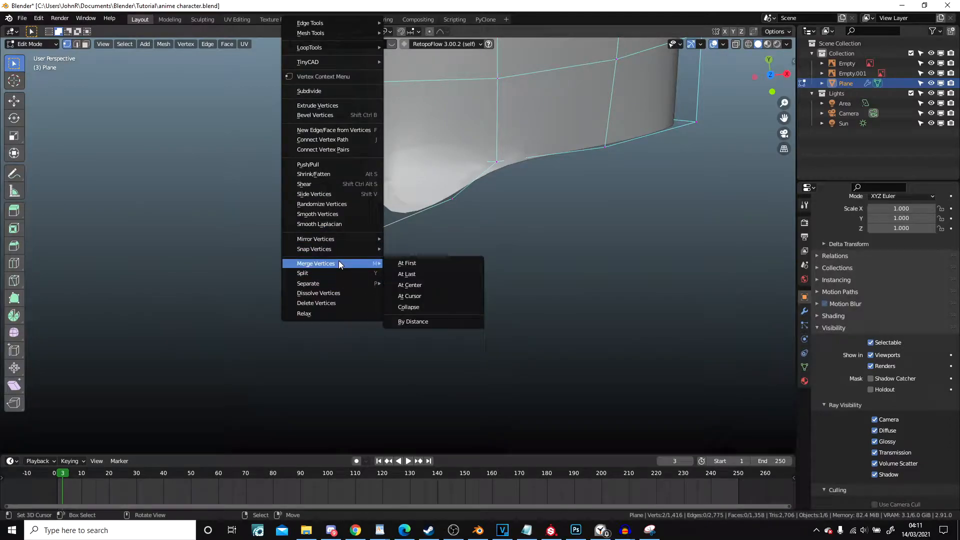
pyautogui.click(414, 274)
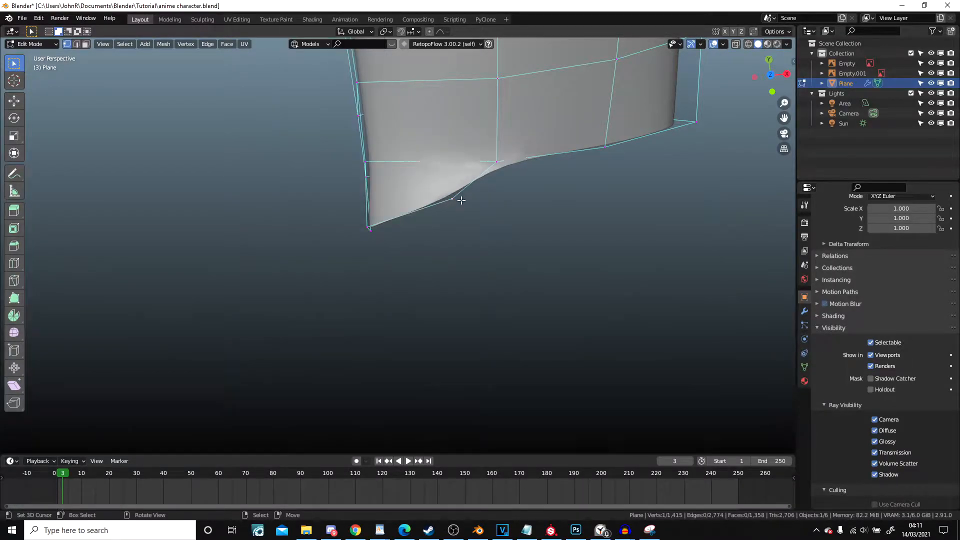
# - Move the upper toe face's other front vertex about -0.005 m in X and -0.010 m in Y
pyautogui.press('g')
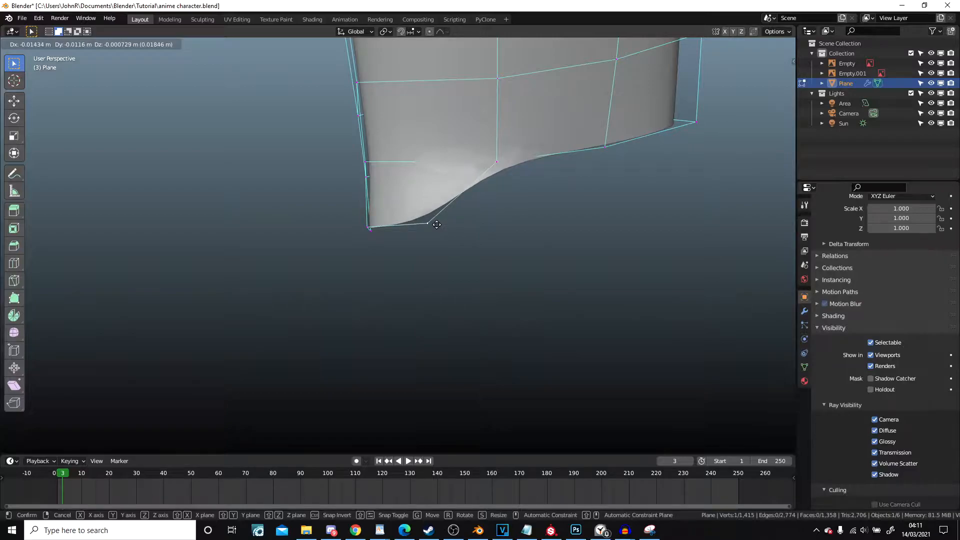
pyautogui.click(451, 220)
pyautogui.keyDown('shift'); pyautogui.moveTo(450, 219); pyautogui.dragTo(388, 242, button='middle'); pyautogui.keyUp('shift')
pyautogui.scroll(1, 388, 241)
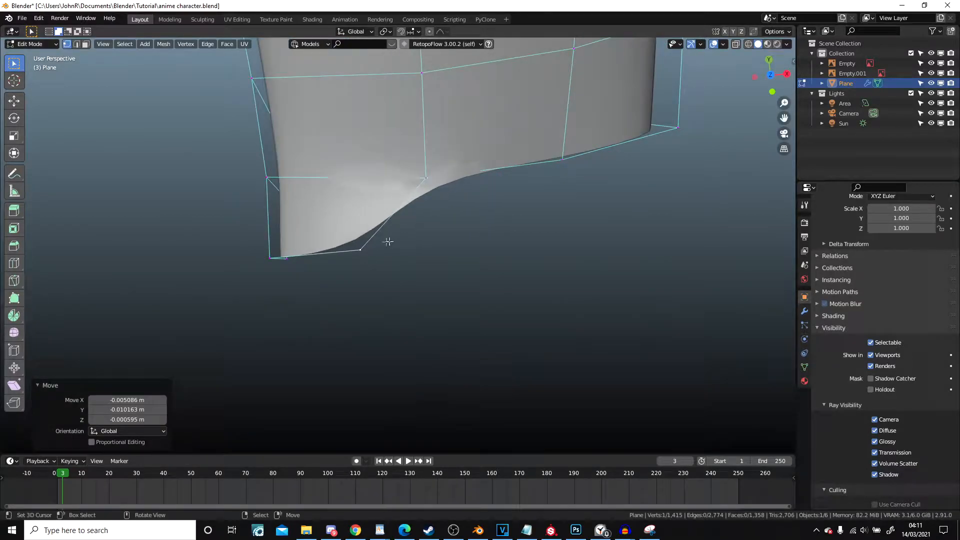
# - Extrude two vertices from the toe's upper front corner, fill a face back to the foot rim, and check the smoothed result
pyautogui.click(431, 253)
pyautogui.keyDown('shift'); pyautogui.click(431, 181); pyautogui.keyUp('shift')
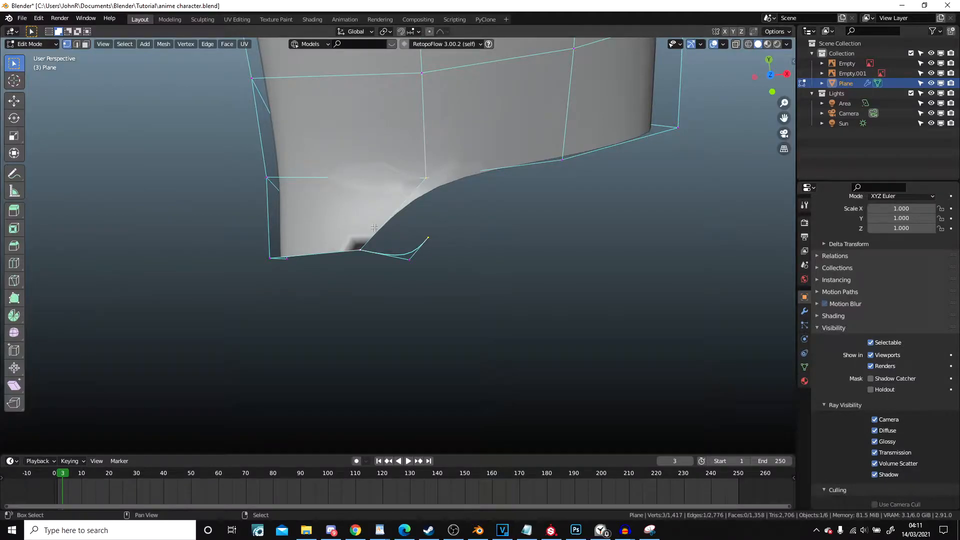
pyautogui.press('f')
pyautogui.press('Tab')
pyautogui.press('Tab')
# - Shift the two outer vertices of the new face toward the big toe, moving the rear one about -0.006 m in X
pyautogui.keyDown('shift'); pyautogui.moveTo(435, 248); pyautogui.dragTo(414, 183, button='middle'); pyautogui.keyUp('shift')
pyautogui.click(406, 175)
pyautogui.press('g')
pyautogui.click(408, 176)
pyautogui.click(384, 195)
pyautogui.press('g')
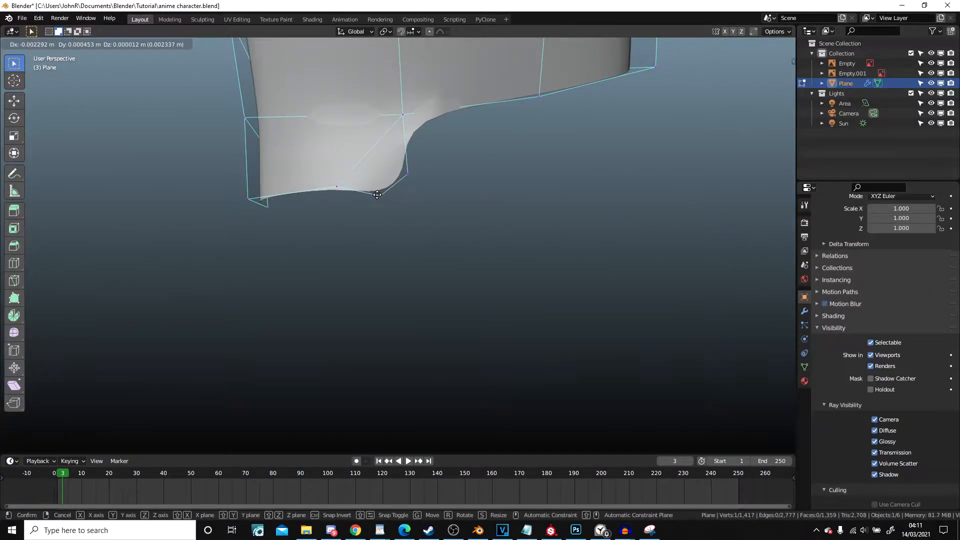
pyautogui.click(375, 195)
pyautogui.press('g')
pyautogui.click(401, 174)
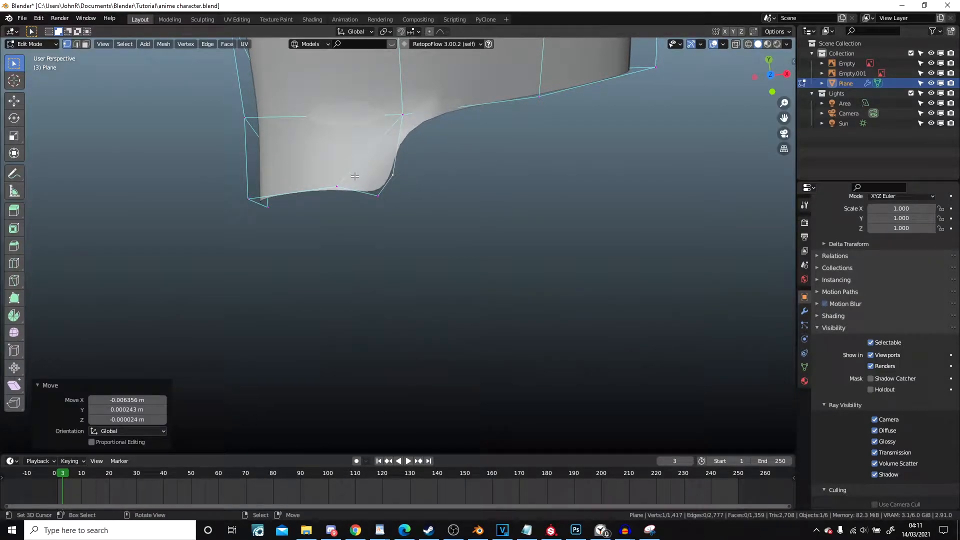
# - Move the big toe's upper front vertex about 0.010 m in X and -0.001 m in Y
pyautogui.click(339, 189)
pyautogui.press('g')
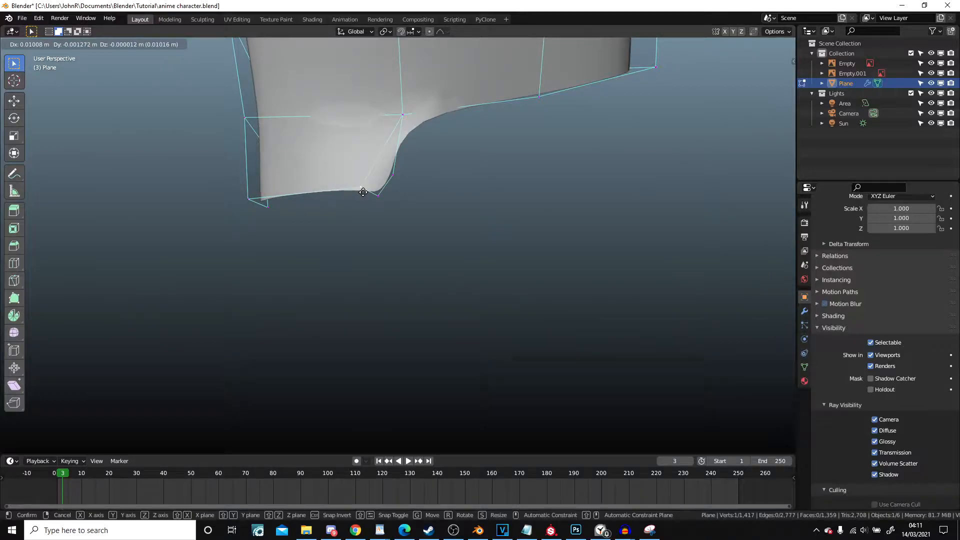
pyautogui.click(363, 192)
# - Extrude the big toe's upper front vertex downward and fill a four-sided face across the toe's front
pyautogui.moveTo(382, 159); pyautogui.dragTo(416, 156, button='middle')
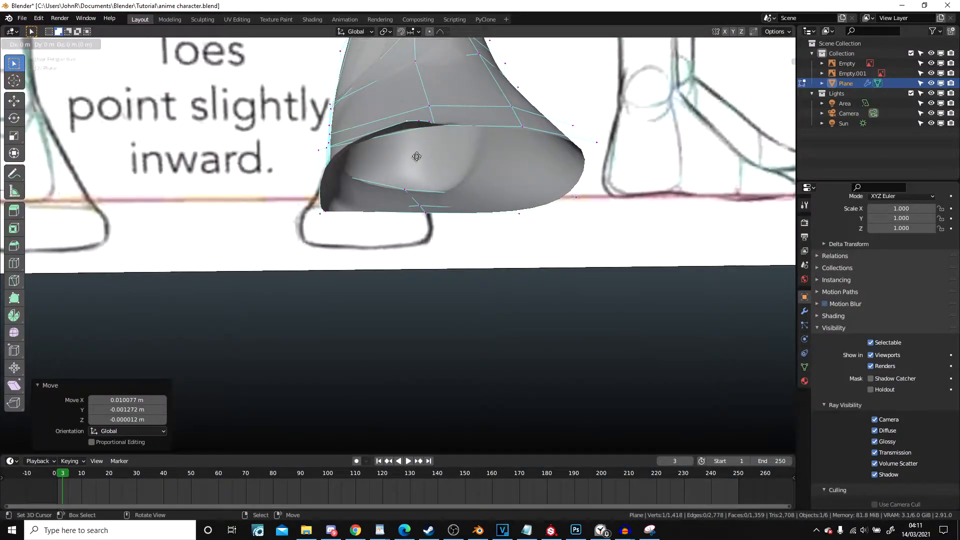
pyautogui.click(425, 211)
pyautogui.keyDown('shift'); pyautogui.rightClick(316, 218); pyautogui.keyUp('shift')
pyautogui.moveTo(317, 218)
pyautogui.mouseDown(button='middle')
pyautogui.moveTo(299, 256)
pyautogui.moveTo(300, 223)
pyautogui.mouseUp(button='middle')
pyautogui.hotkey('ctrl', 'z')
pyautogui.keyDown('shift'); pyautogui.rightClick(425, 104); pyautogui.keyUp('shift')
pyautogui.press('f')
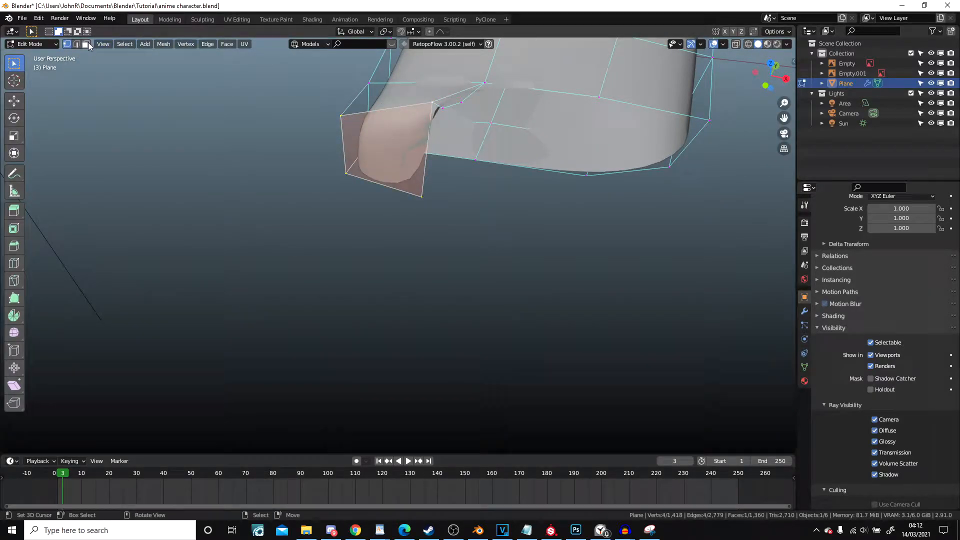
# - Extrude the front face forward to form the big toe, check it smoothed, and return to vertex selection
pyautogui.moveTo(368, 138); pyautogui.dragTo(360, 230, button='middle')
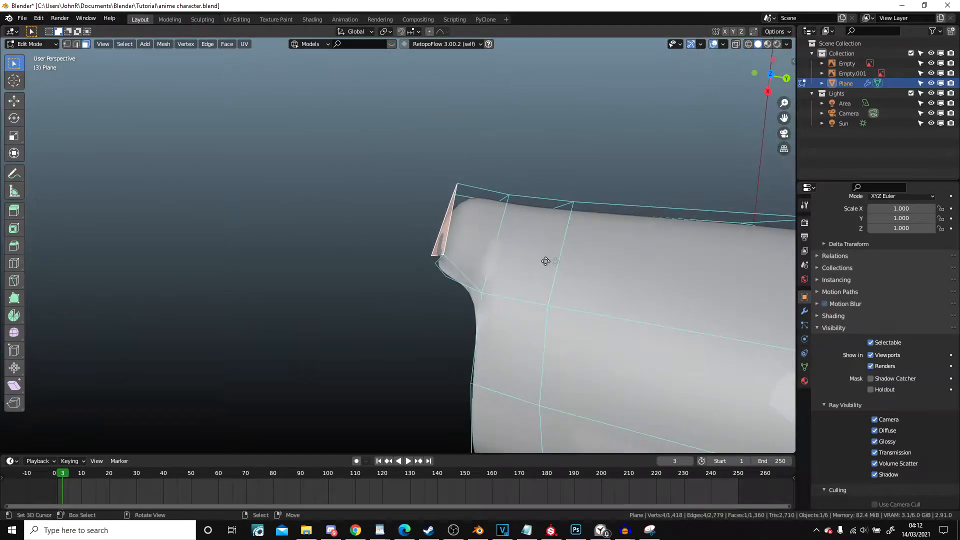
pyautogui.press('e')
pyautogui.click(461, 252)
pyautogui.moveTo(461, 252); pyautogui.dragTo(384, 116, button='middle')
pyautogui.press('Tab')
pyautogui.press('Tab')
pyautogui.press('1')
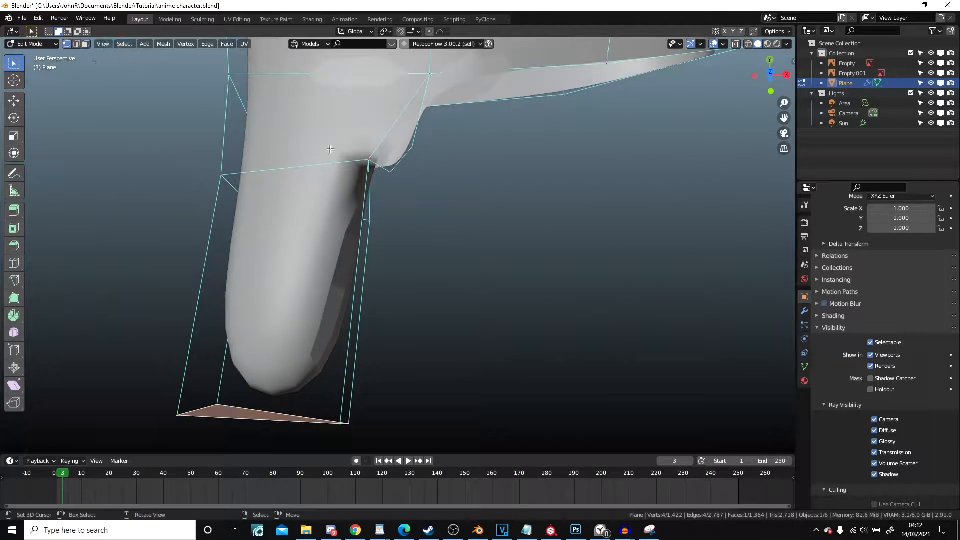
# - Extrude the upper vertex beside the big toe's base downward and fill a four-sided face between it and the toe
pyautogui.moveTo(386, 174); pyautogui.dragTo(437, 238, button='middle')
pyautogui.press('e')
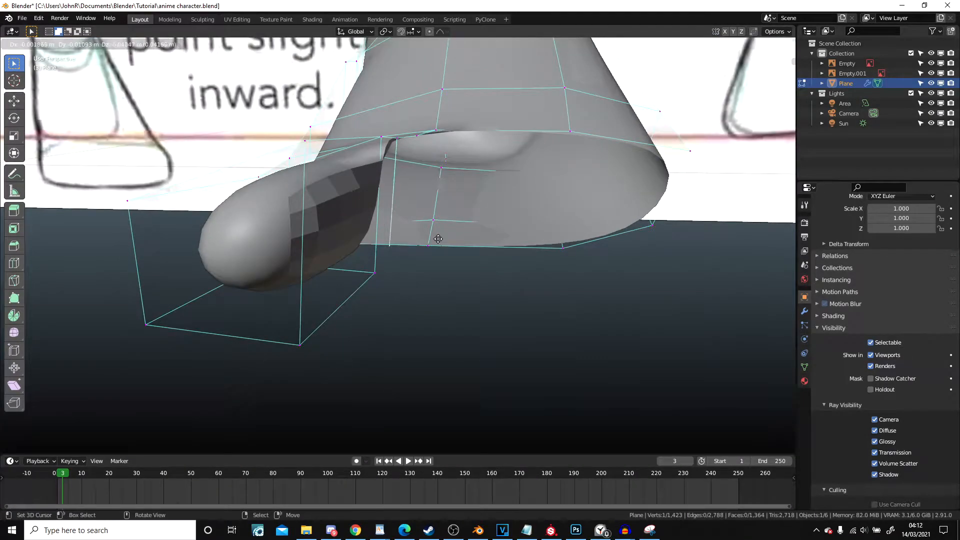
pyautogui.click(387, 267)
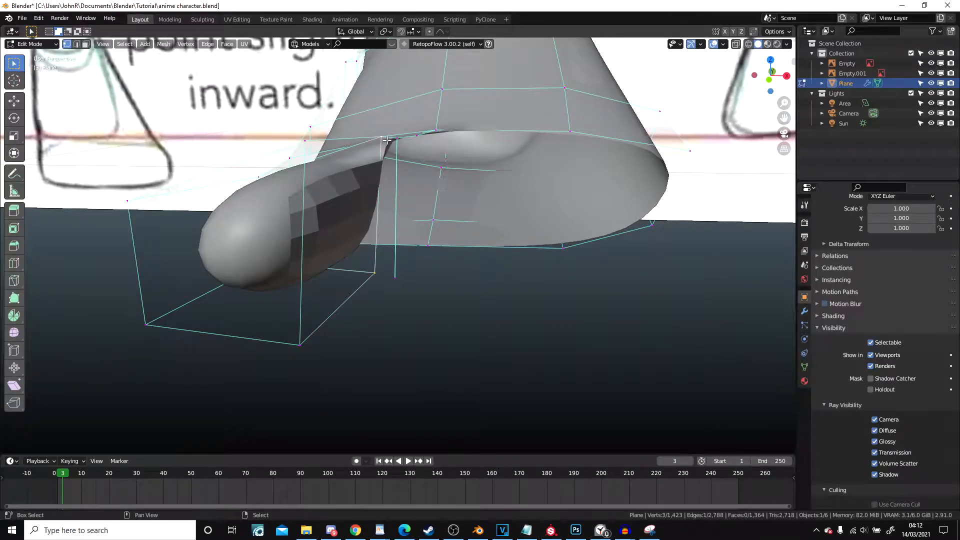
pyautogui.press('z')
pyautogui.click(331, 274)
pyautogui.moveTo(332, 274); pyautogui.dragTo(524, 282, button='middle')
pyautogui.press('f')
pyautogui.hotkey('ctrl', 'z')
pyautogui.press('z')
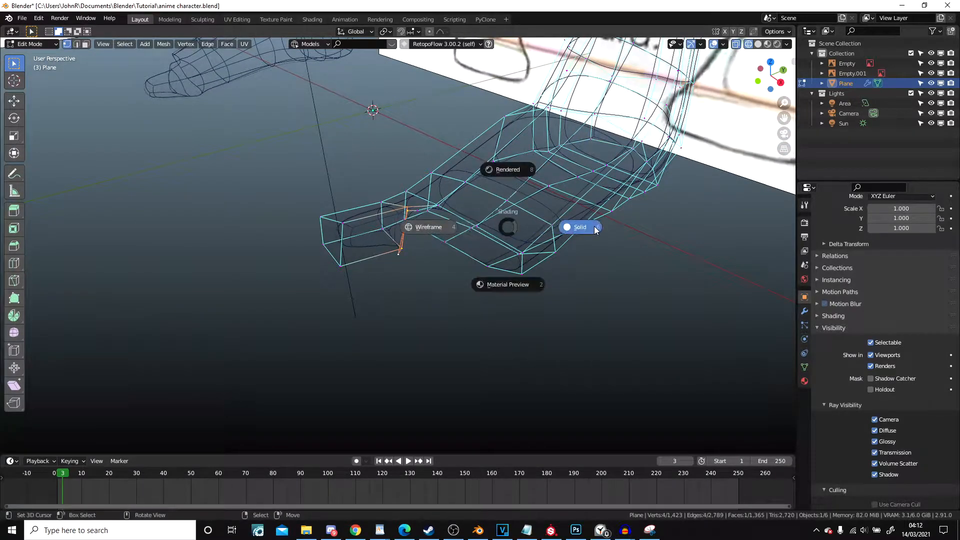
pyautogui.click(594, 230)
# - Move the new face's lower outer vertex about 0.002 m in X and 0.013 m in Y, and adjust its position from the front
pyautogui.scroll(5, 418, 265)
pyautogui.rightClick(407, 275)
pyautogui.moveTo(405, 281); pyautogui.dragTo(369, 319, button='middle')
pyautogui.scroll(3, 372, 318)
pyautogui.press('g')
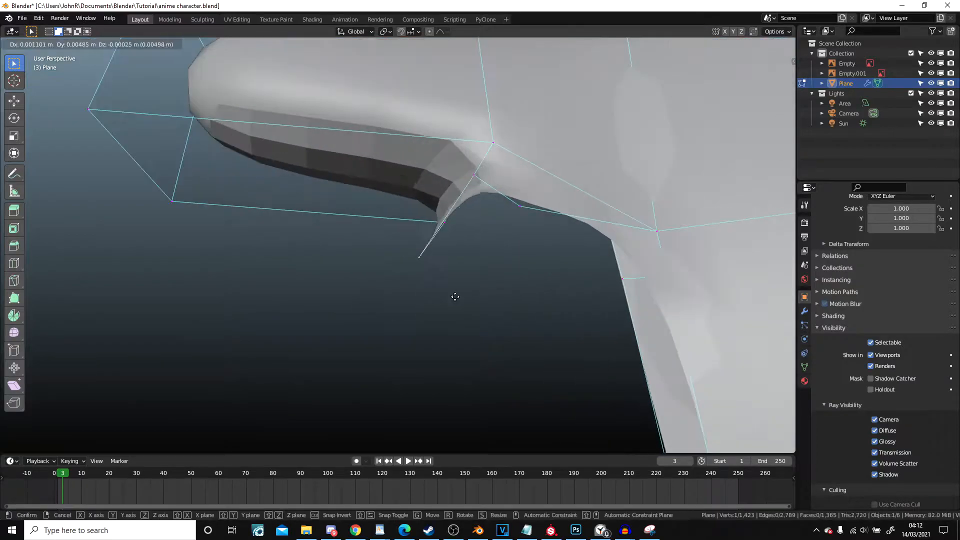
pyautogui.click(466, 296)
pyautogui.moveTo(467, 295); pyautogui.dragTo(597, 228, button='middle')
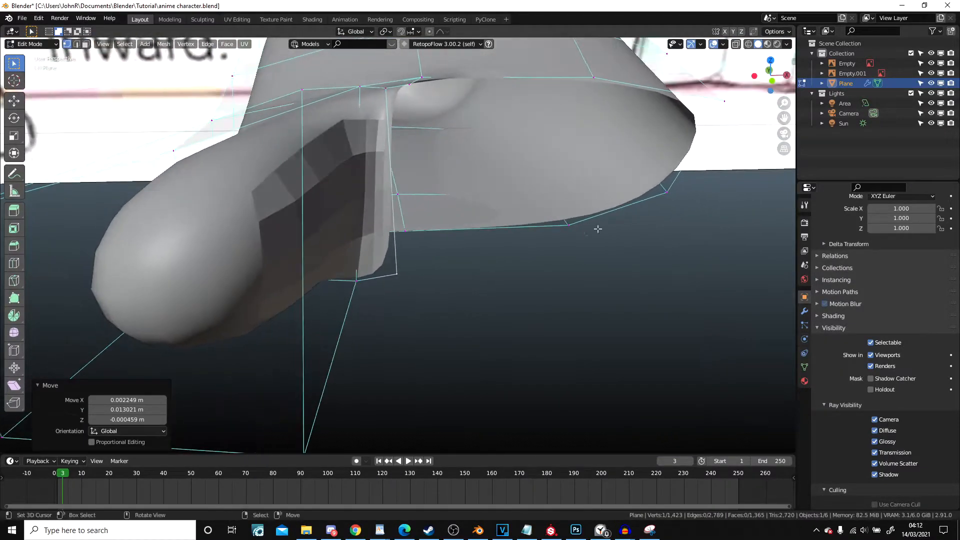
pyautogui.press('g')
pyautogui.click(504, 270)
# - Extrude that lower vertex sideways away from the big toe and fill a second narrow upright face up to the foot's rim
pyautogui.press('e')
pyautogui.click(534, 269)
pyautogui.moveTo(420, 231); pyautogui.dragTo(413, 176, button='middle')
pyautogui.keyDown('shift'); pyautogui.click(410, 64); pyautogui.keyUp('shift')
pyautogui.keyDown('shift'); pyautogui.click(387, 88); pyautogui.keyUp('shift')
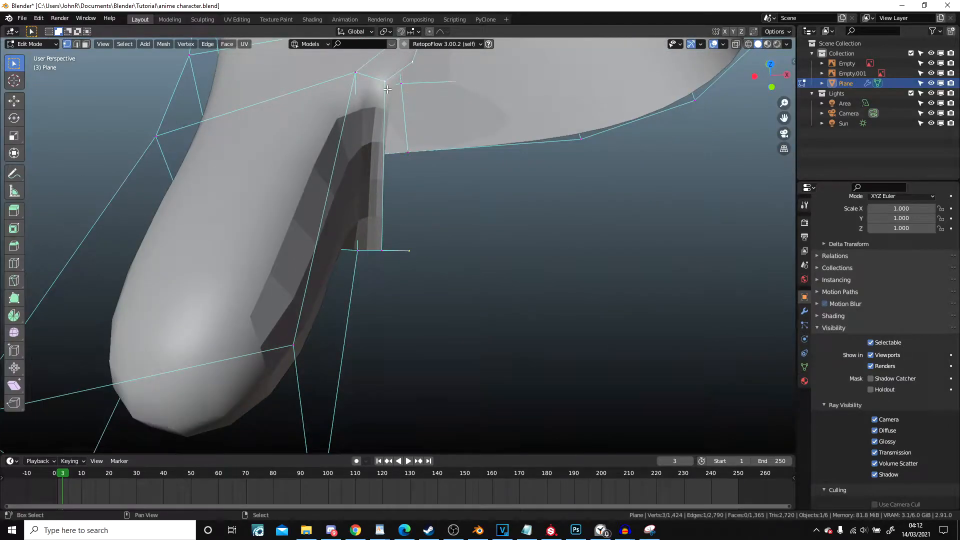
pyautogui.press('f')
# - Move the second narrow face's lower outer vertex about 0.004 m in Y
pyautogui.click(390, 247)
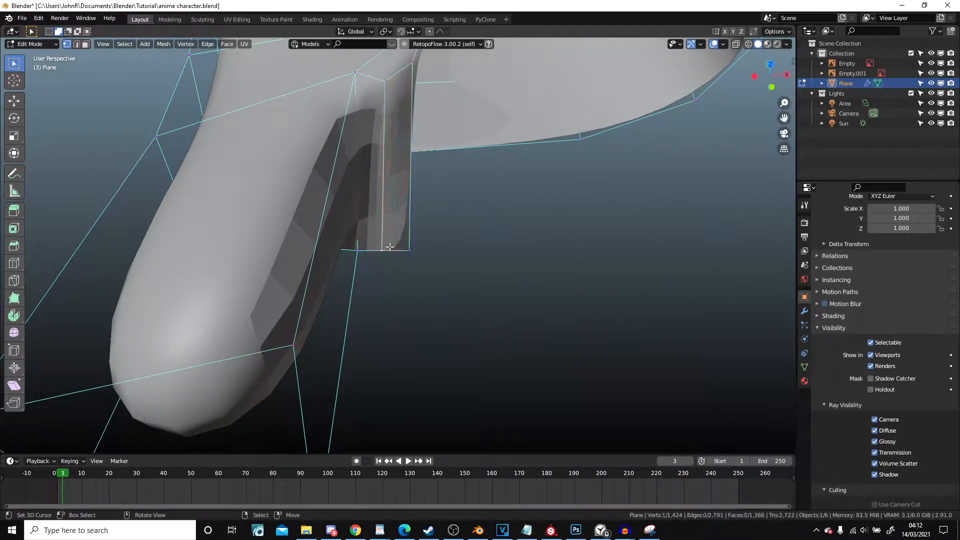
pyautogui.keyDown('shift'); pyautogui.click(389, 93); pyautogui.keyUp('shift')
pyautogui.moveTo(390, 94); pyautogui.dragTo(399, 199, button='middle')
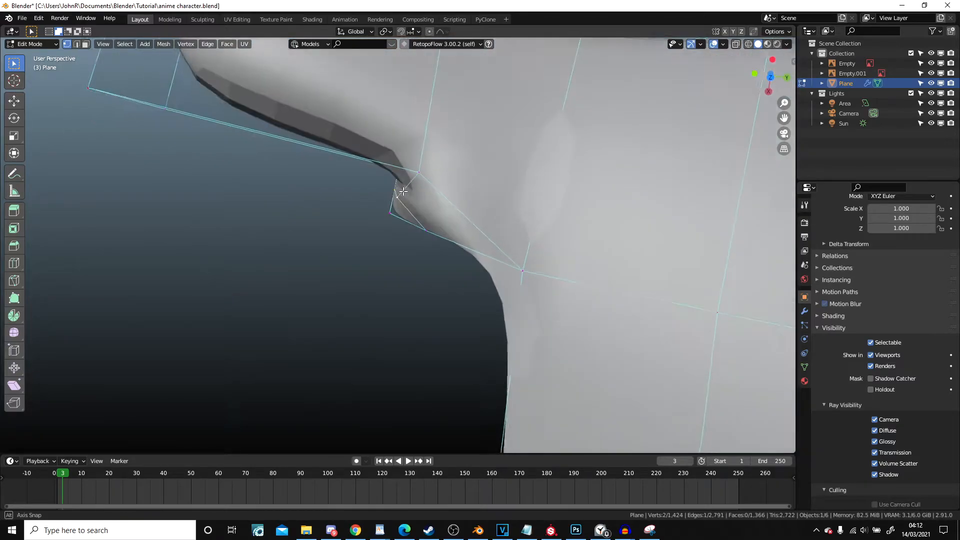
pyautogui.click(386, 220)
pyautogui.press('g')
pyautogui.click(400, 216)
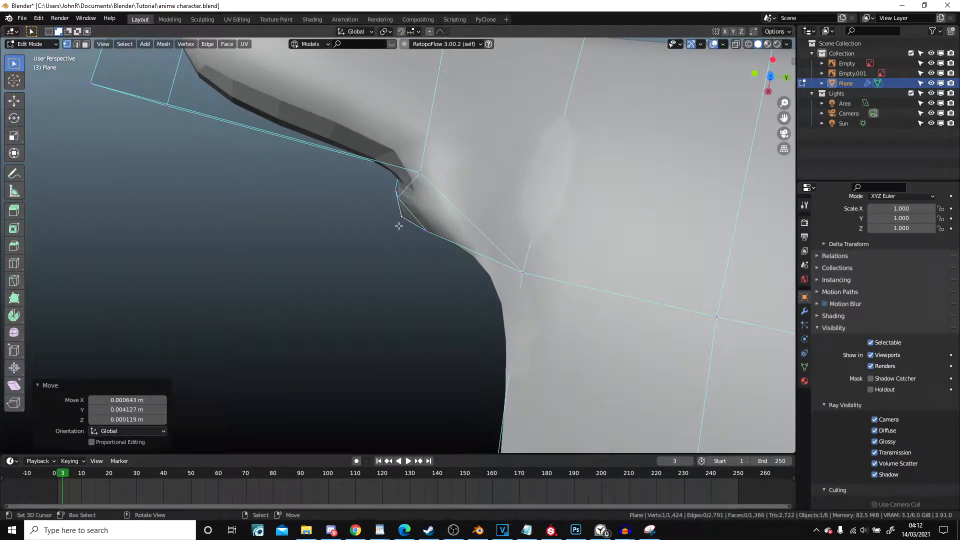
# - Extrude the next vertex along the foot's upper front rim forward by about -0.039 m in Y and -0.004 m in Z
pyautogui.moveTo(465, 209); pyautogui.dragTo(410, 185, button='middle')
pyautogui.scroll(-3, 493, 122)
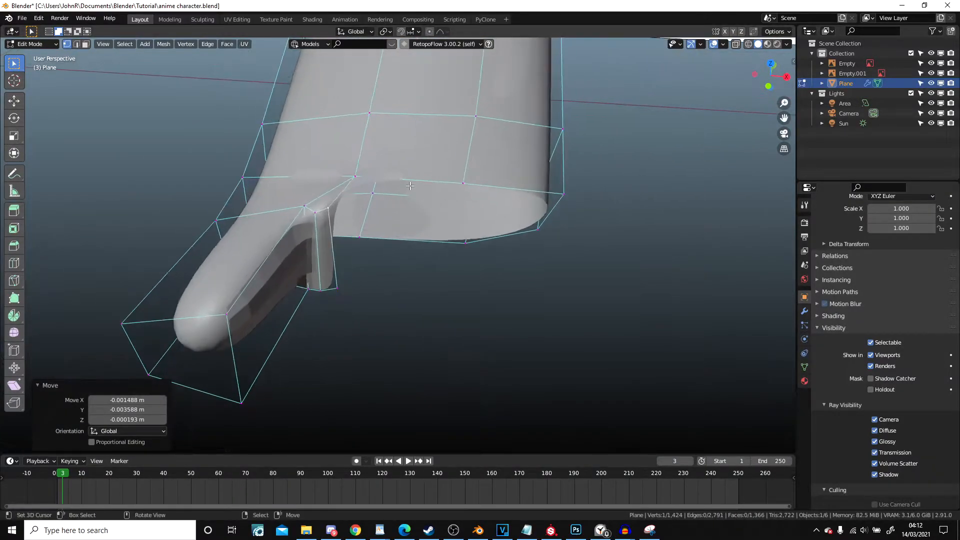
pyautogui.moveTo(353, 182); pyautogui.dragTo(352, 222, button='middle')
pyautogui.rightClick(344, 196)
pyautogui.scroll(2, 345, 207)
pyautogui.keyDown('shift'); pyautogui.moveTo(328, 182); pyautogui.dragTo(376, 182, button='middle'); pyautogui.keyUp('shift')
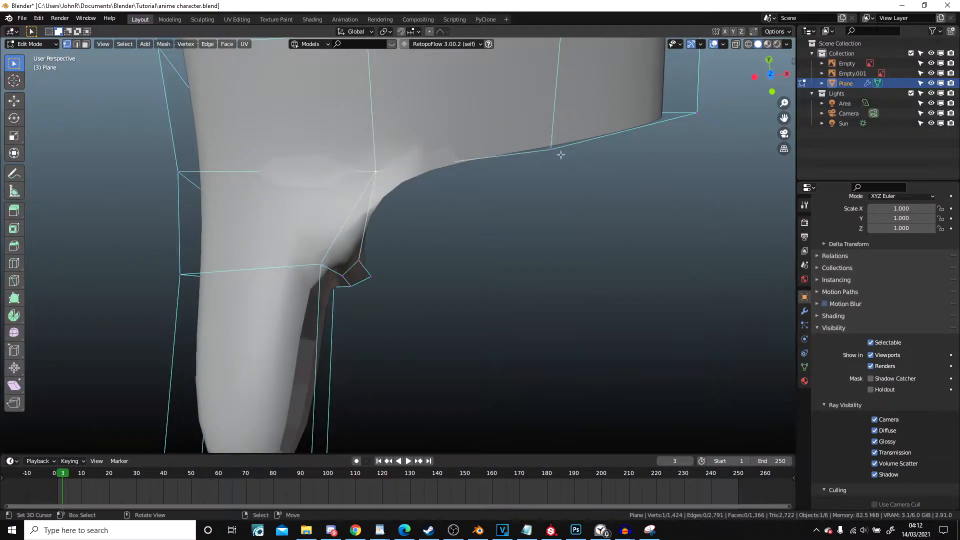
pyautogui.press('e')
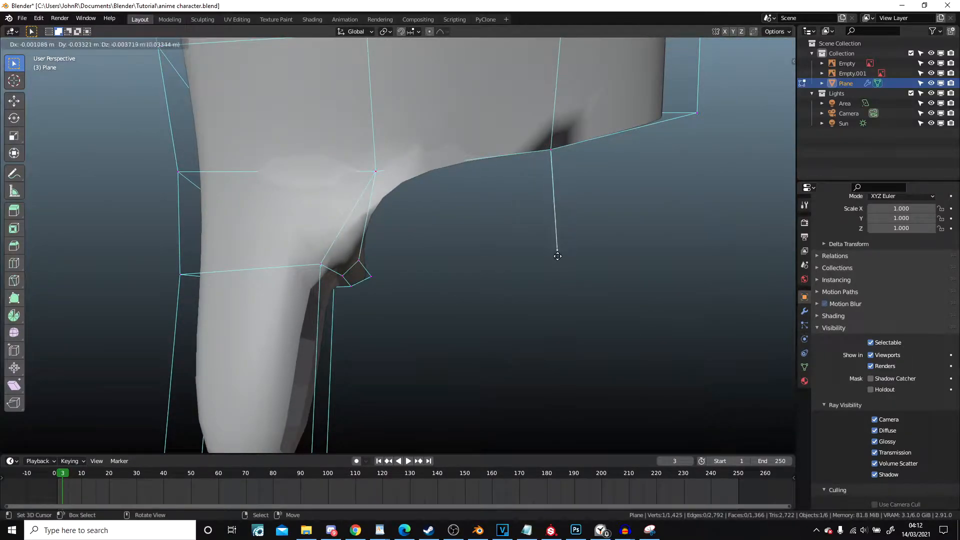
pyautogui.click(554, 271)
pyautogui.scroll(-3, 533, 277)
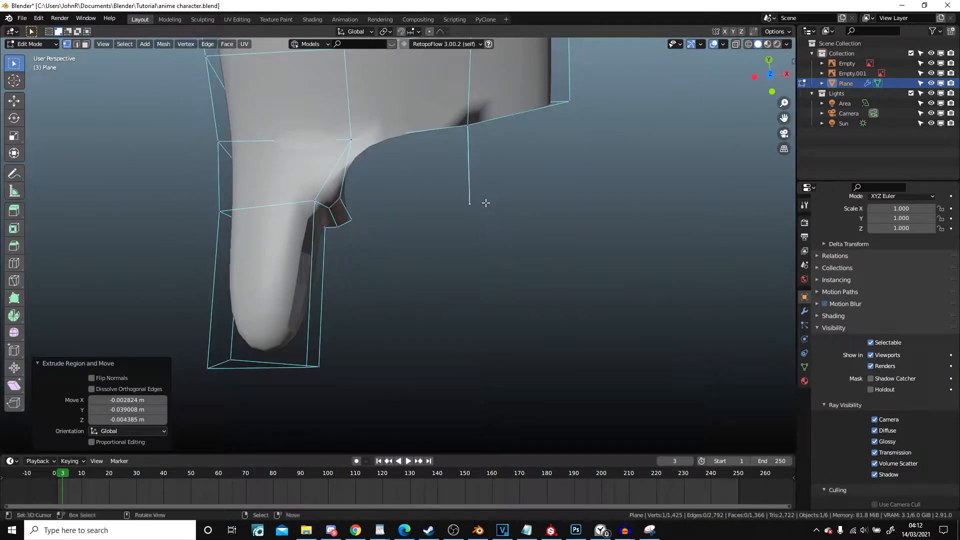
pyautogui.moveTo(485, 203); pyautogui.dragTo(392, 228, button='middle')
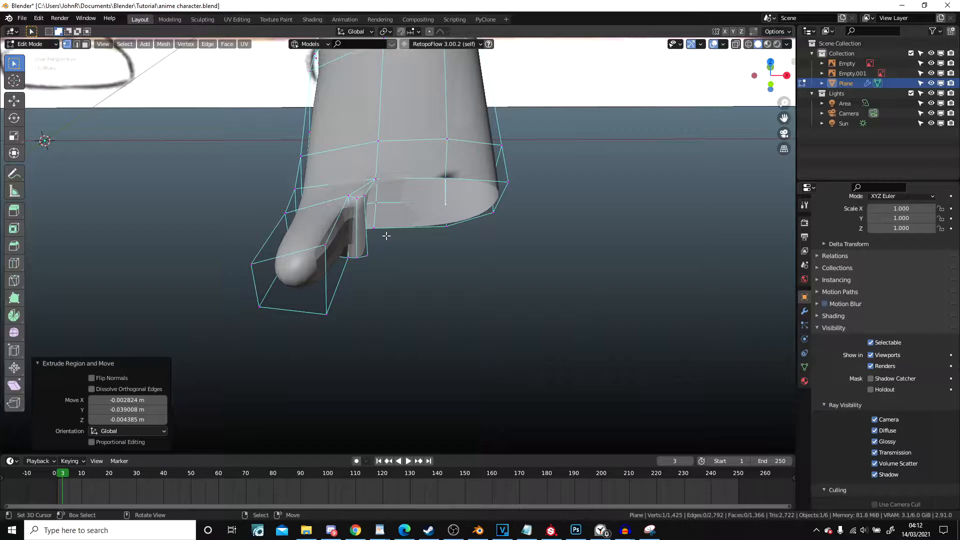
# - Widen the narrow face beside the big toe by moving its outer edge about 0.037 m in X, and shift it back about 0.004 m
pyautogui.scroll(4, 387, 236)
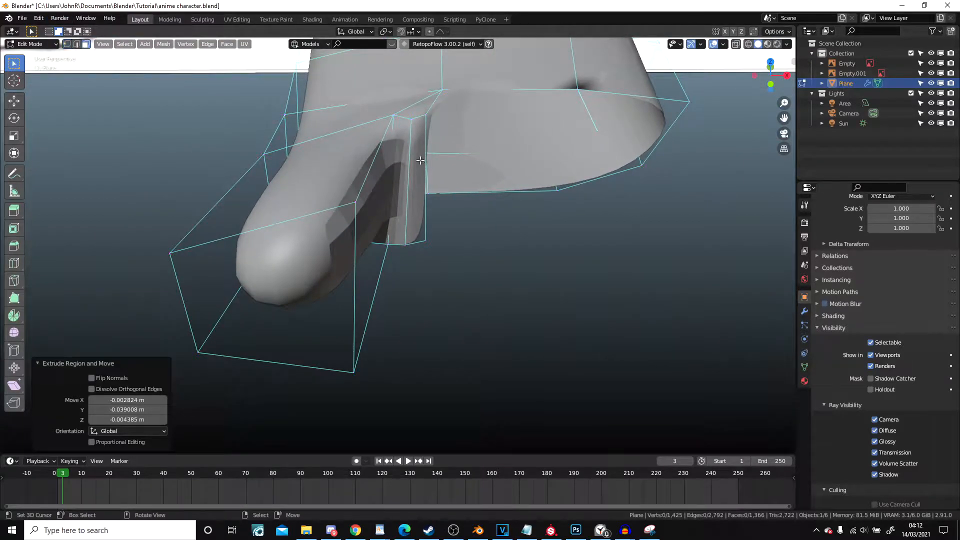
pyautogui.click(420, 160)
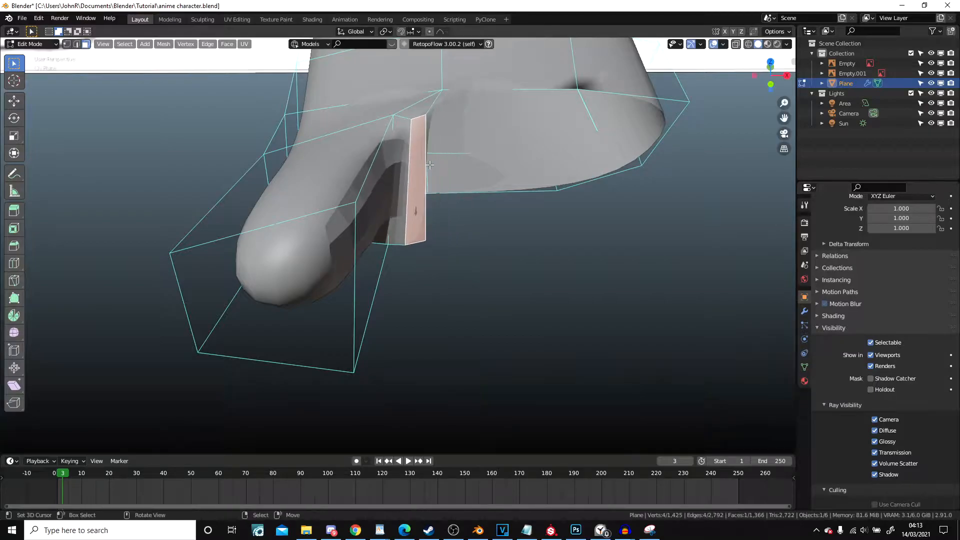
pyautogui.click(67, 44)
pyautogui.click(425, 165)
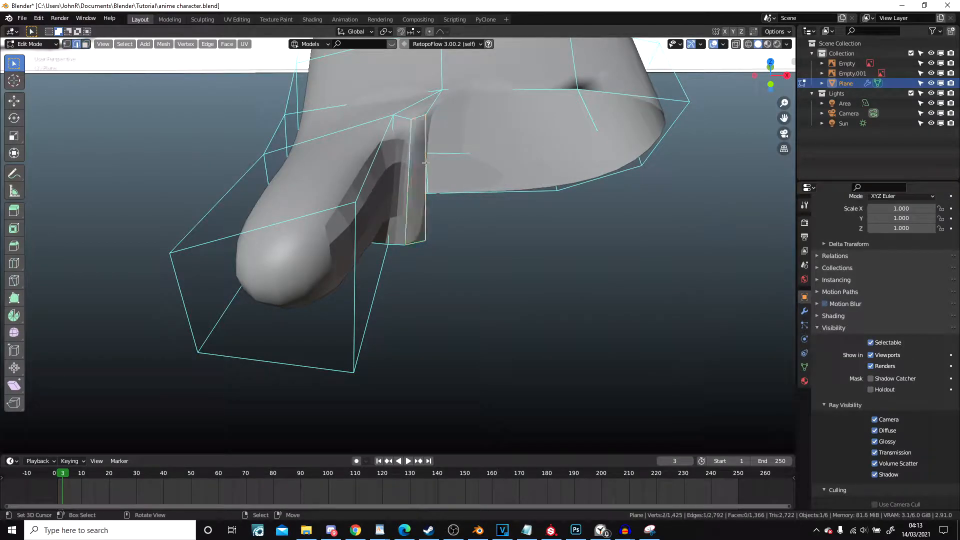
pyautogui.press('g')
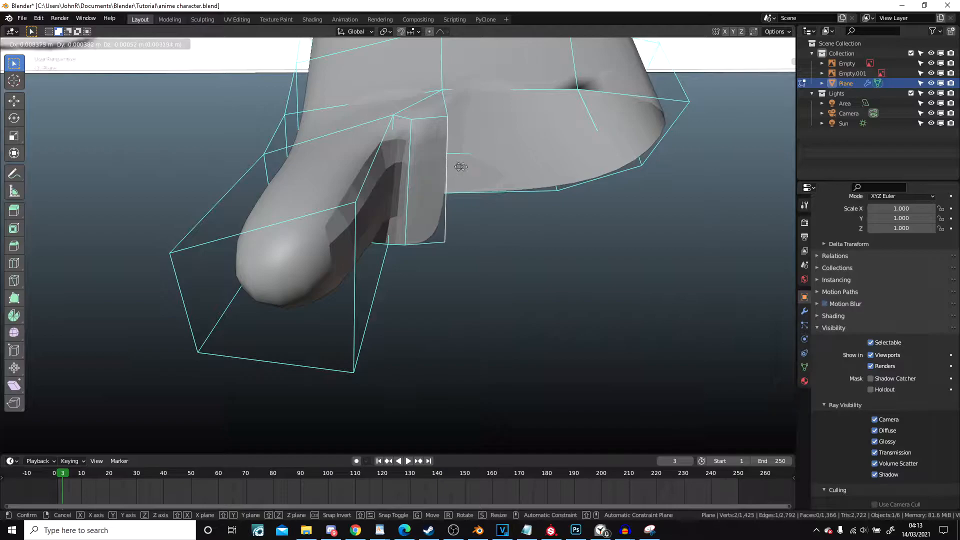
pyautogui.click(514, 170)
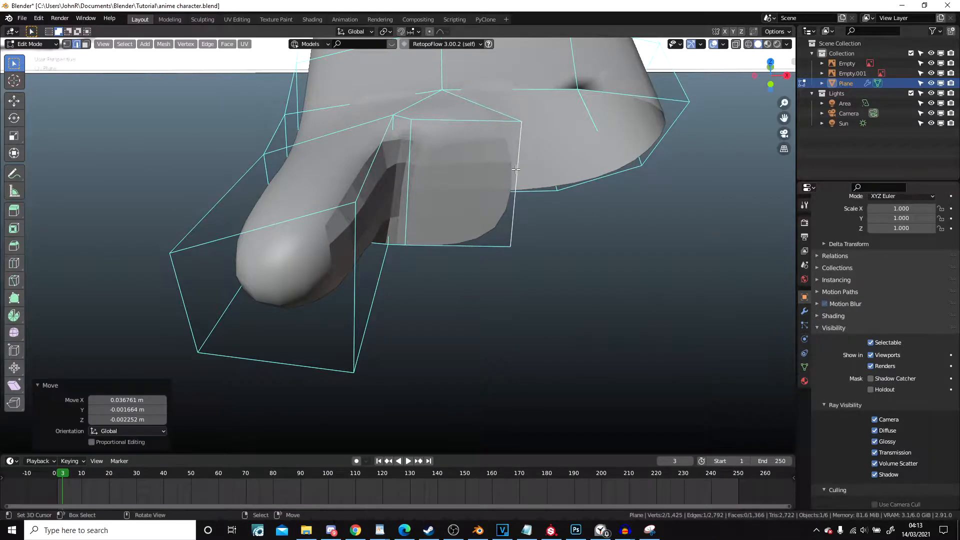
pyautogui.moveTo(514, 169); pyautogui.dragTo(499, 200, button='middle')
pyautogui.press('g')
pyautogui.click(495, 204)
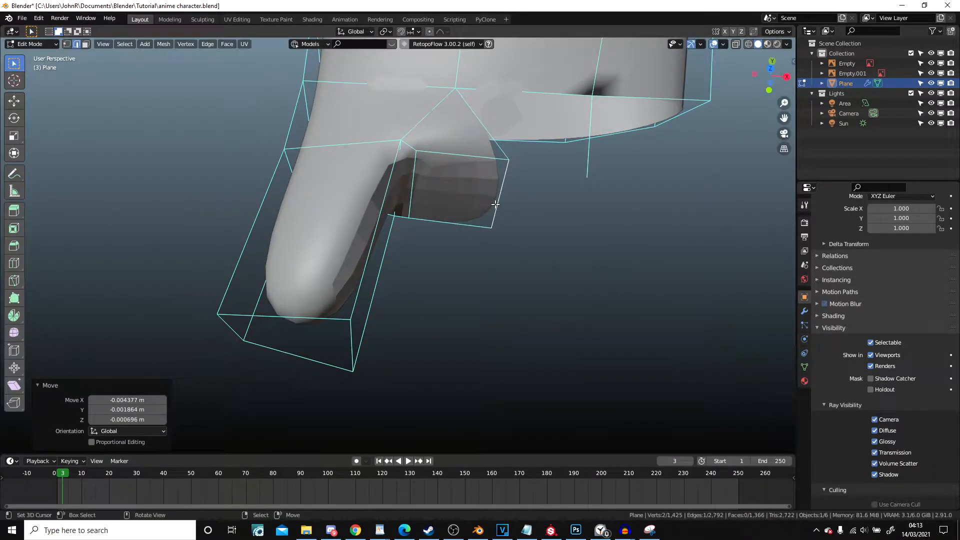
# - Extrude the widened face forward to form the second toe and reposition its end face
pyautogui.click(88, 43)
pyautogui.moveTo(515, 200); pyautogui.dragTo(452, 125, button='middle')
pyautogui.rightClick(470, 216)
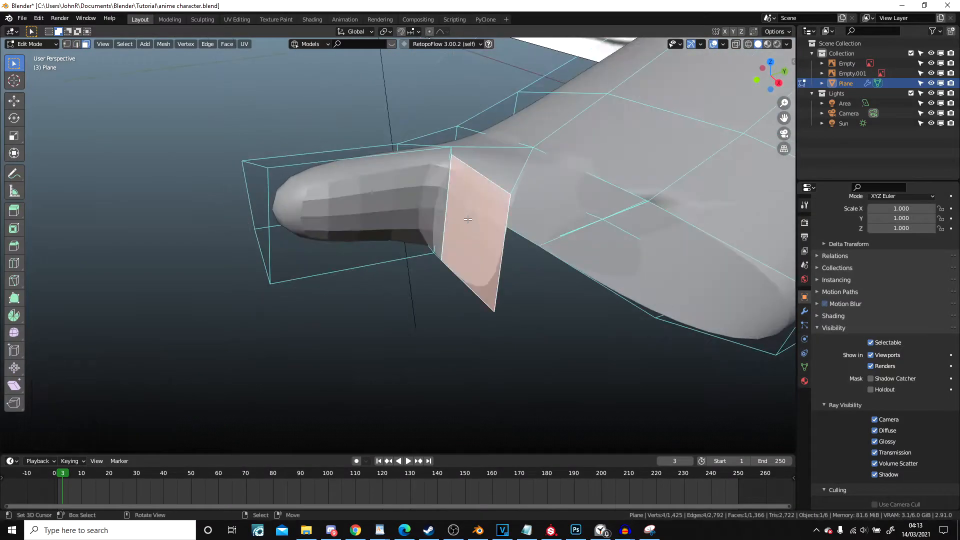
pyautogui.moveTo(469, 216); pyautogui.dragTo(391, 234, button='middle')
pyautogui.press('e')
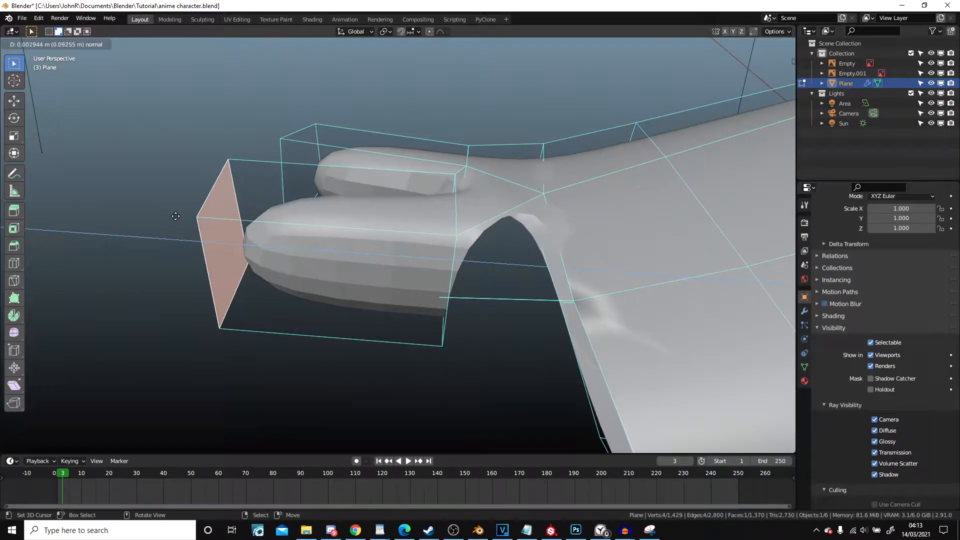
pyautogui.click(233, 223)
pyautogui.moveTo(233, 222); pyautogui.dragTo(465, 299, button='middle')
pyautogui.press('g')
pyautogui.click(460, 298)
# - Move the big toe's end face about 0.006 m in X toward the second toe
pyautogui.rightClick(342, 296)
pyautogui.moveTo(338, 315); pyautogui.dragTo(337, 207, button='middle')
pyautogui.press('g')
pyautogui.click(350, 292)
pyautogui.scroll(1, 378, 210)
pyautogui.scroll(2, 352, 186)
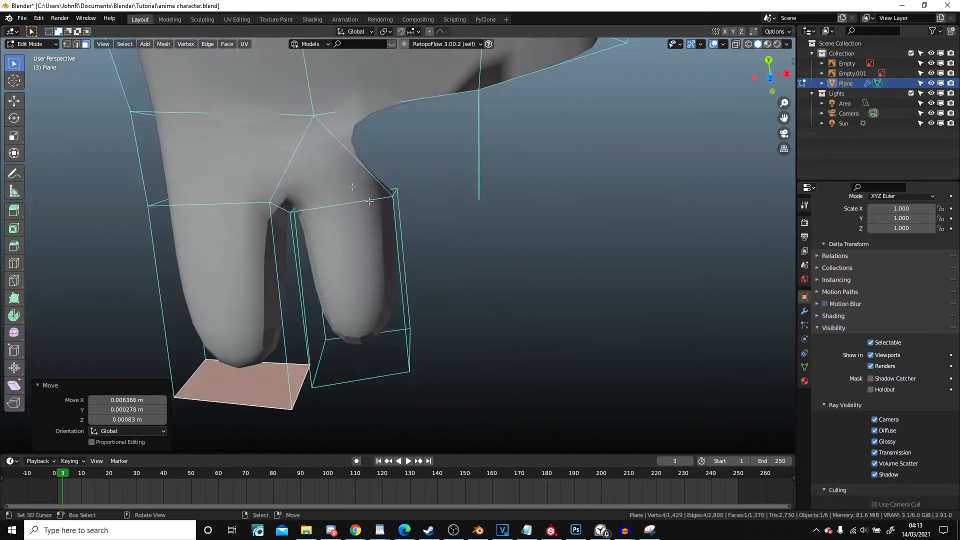
# - Try to fill a face between the second toe's upper rear edge and the edge extruded from the foot's rim
pyautogui.click(79, 44)
pyautogui.click(495, 135)
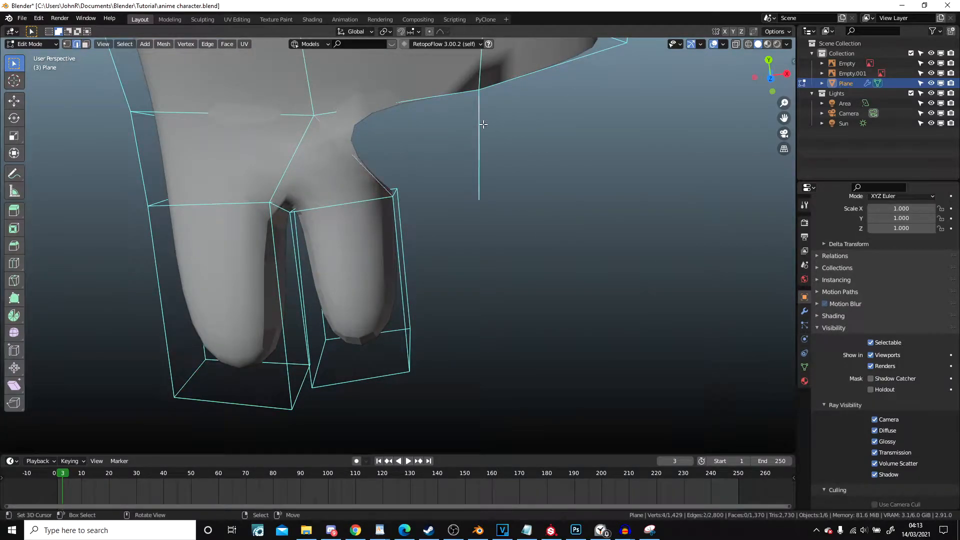
pyautogui.press('f')
pyautogui.scroll(-2, 483, 124)
pyautogui.moveTo(483, 124); pyautogui.dragTo(417, 179, button='middle')
pyautogui.hotkey('ctrl', 'z')
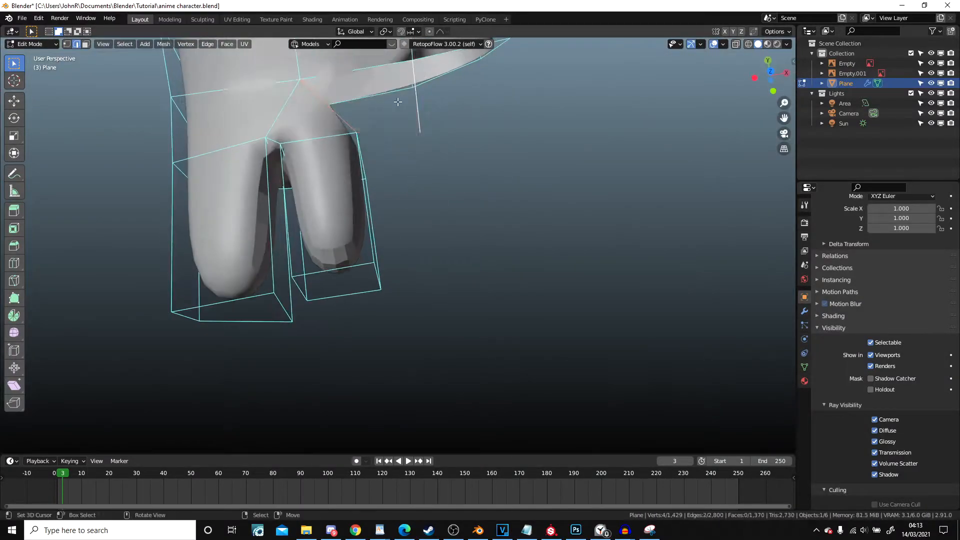
# - Move the rim extrusion's free vertex close to the second toe's base and fill the upper face between them
pyautogui.keyDown('shift'); pyautogui.moveTo(400, 114); pyautogui.dragTo(418, 142, button='middle'); pyautogui.keyUp('shift')
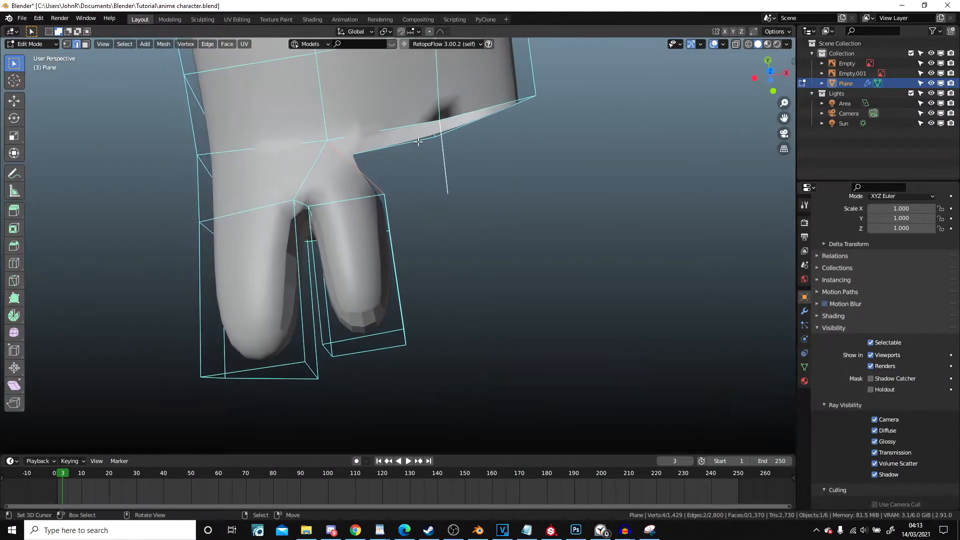
pyautogui.click(445, 193)
pyautogui.press('g')
pyautogui.click(391, 190)
pyautogui.keyDown('shift'); pyautogui.moveTo(392, 191); pyautogui.dragTo(402, 260, button='middle'); pyautogui.keyUp('shift')
pyautogui.keyDown('shift'); pyautogui.rightClick(392, 256); pyautogui.keyUp('shift')
pyautogui.press('f')
pyautogui.moveTo(450, 190); pyautogui.dragTo(459, 139, button='middle')
pyautogui.scroll(-4, 452, 251)
# - Extrude the vertex beside the second toe's base downward, fill the narrow face between it and the toe, and check the smoothed foot in Object Mode
pyautogui.scroll(2, 448, 252)
pyautogui.hotkey('alt', 'a')
pyautogui.rightClick(395, 186)
pyautogui.scroll(3, 459, 139)
pyautogui.press('e')
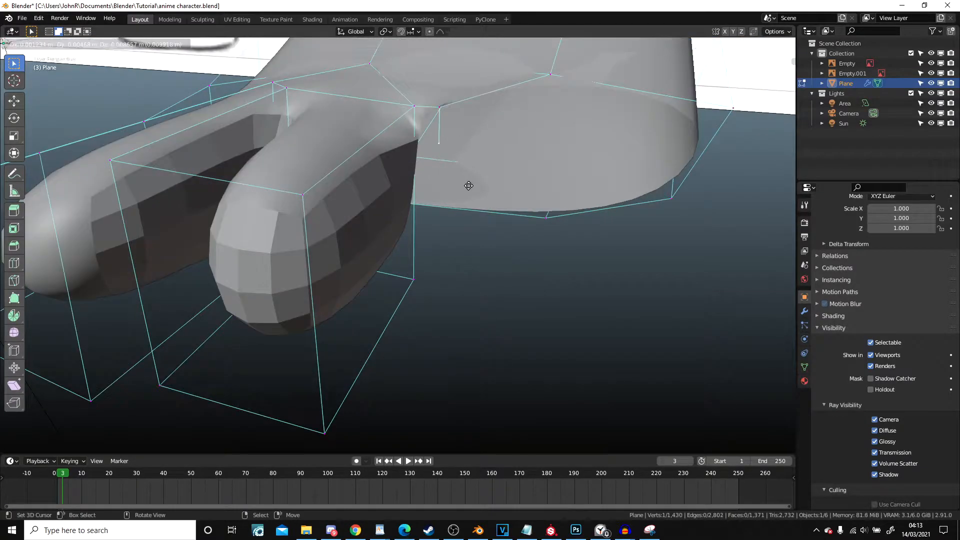
pyautogui.click(440, 317)
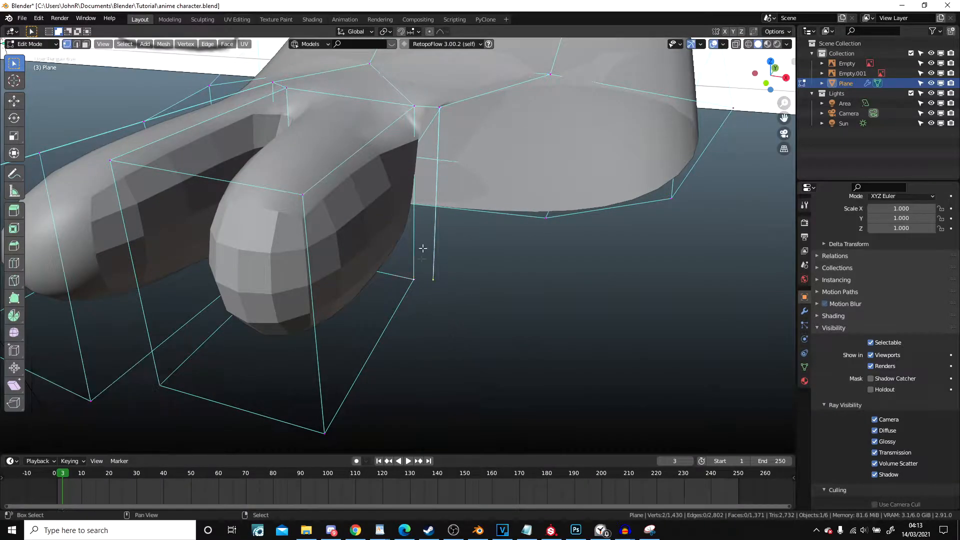
pyautogui.press('f')
pyautogui.scroll(-1, 439, 107)
pyautogui.moveTo(439, 107); pyautogui.dragTo(427, 199, button='middle')
pyautogui.scroll(-2, 419, 139)
pyautogui.press('Tab')
pyautogui.scroll(2, 427, 199)
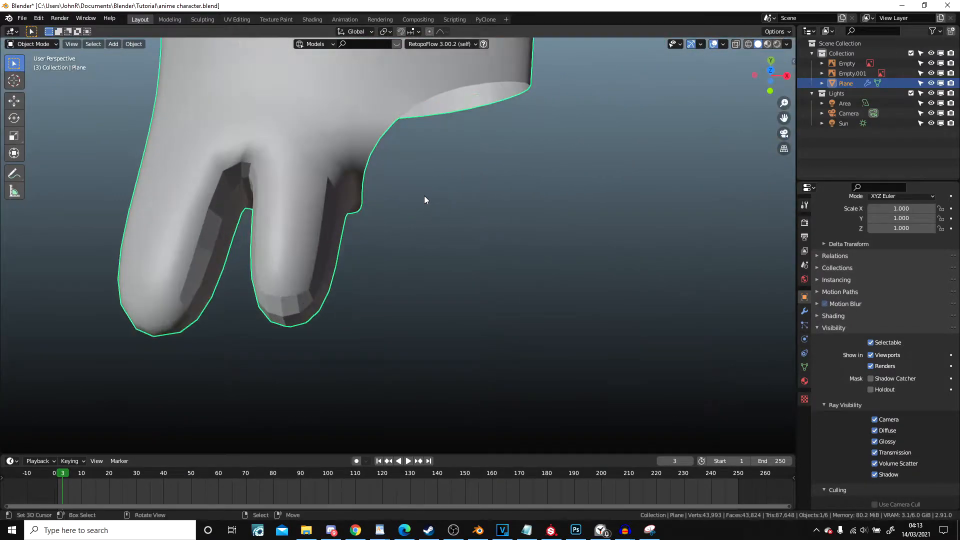
pyautogui.press('Tab')
# - Extrude the gap's upper vertex across the foot's front, extrude it again about 0.006 m in X and 0.005 m in Y, and fill the upper face
pyautogui.moveTo(394, 168); pyautogui.dragTo(362, 190, button='middle')
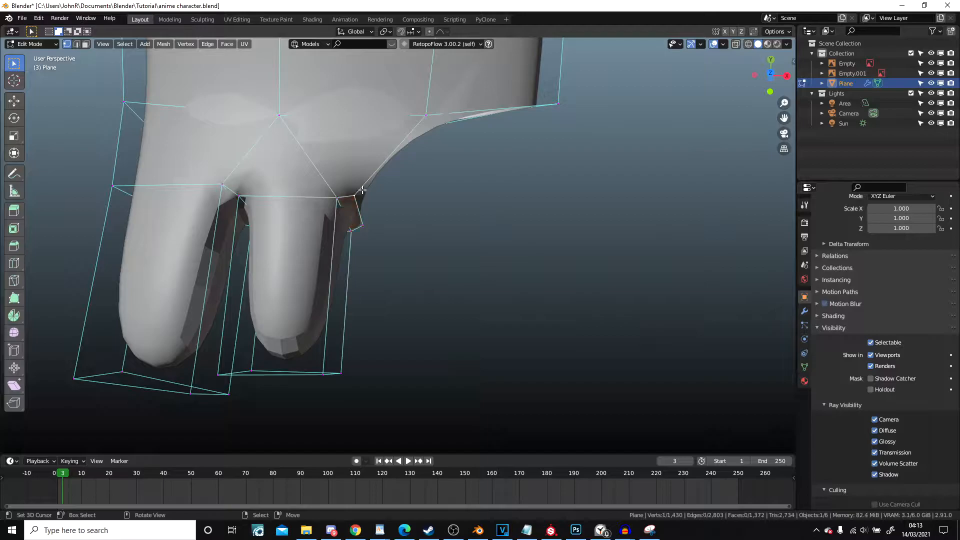
pyautogui.press('e')
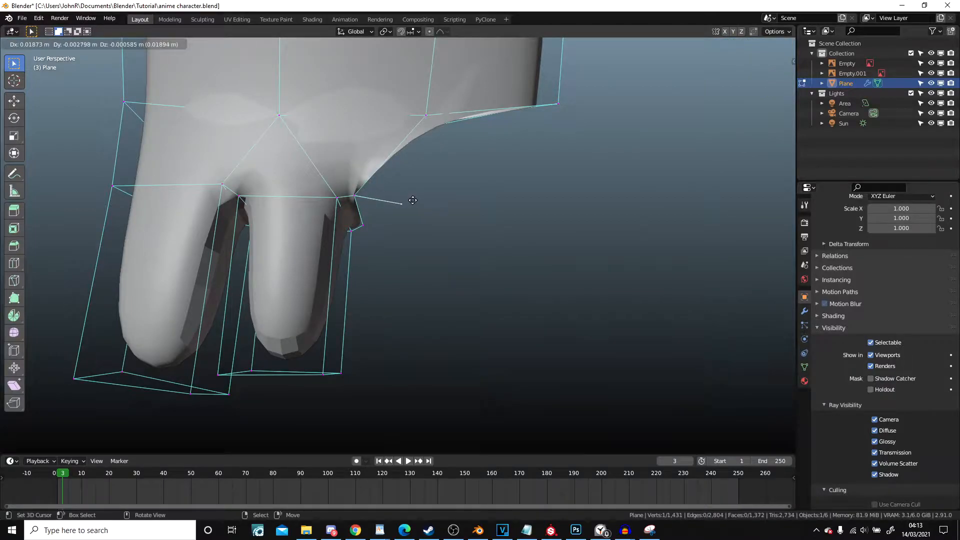
pyautogui.click(450, 193)
pyautogui.press('e')
pyautogui.click(474, 175)
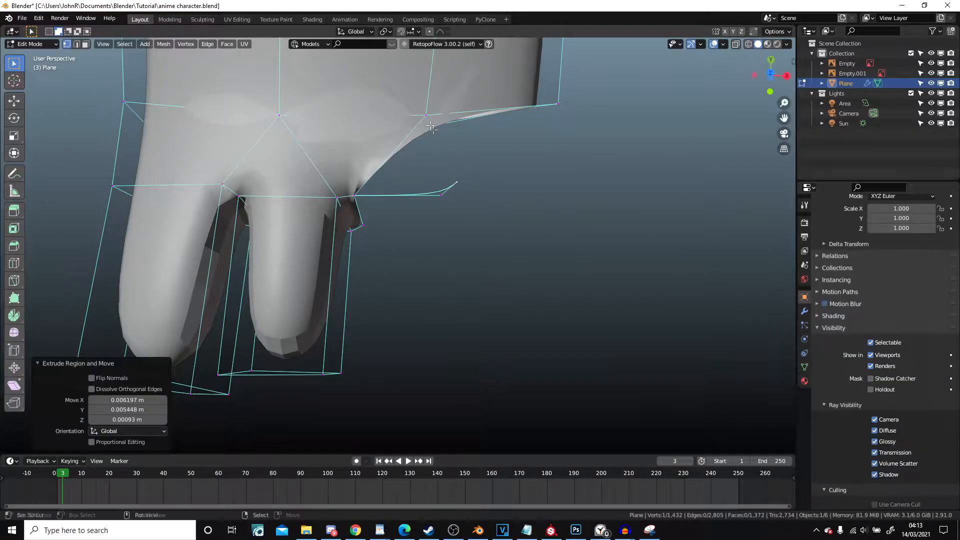
pyautogui.keyDown('shift'); pyautogui.click(365, 195); pyautogui.keyUp('shift')
pyautogui.press('f')
# - Extrude the upper face's front outer vertex downward along Z and fill a four-sided face for the third toe's front
pyautogui.rightClick(445, 199)
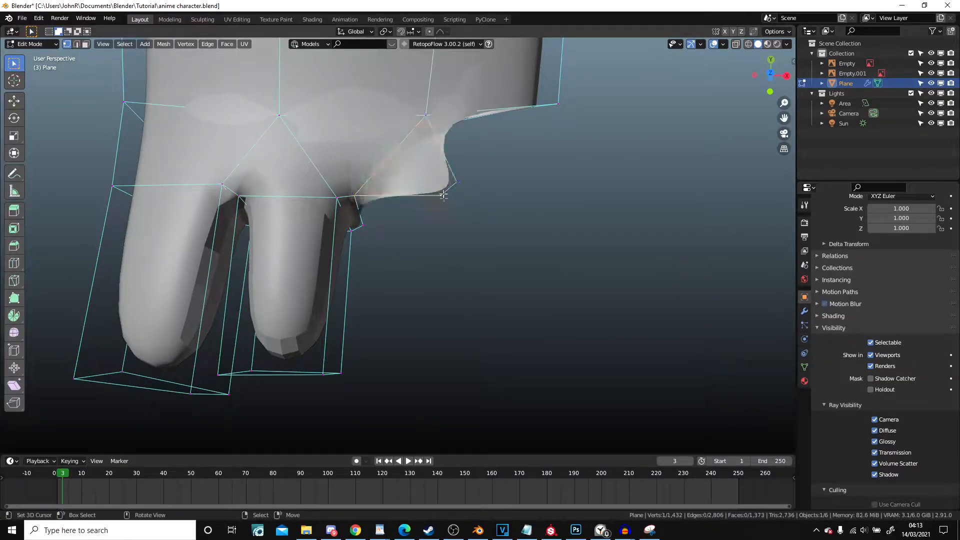
pyautogui.moveTo(446, 197); pyautogui.dragTo(445, 120, button='middle')
pyautogui.press('e')
pyautogui.press('z')
pyautogui.click(360, 267)
pyautogui.keyDown('shift'); pyautogui.rightClick(360, 158); pyautogui.keyUp('shift')
pyautogui.press('f')
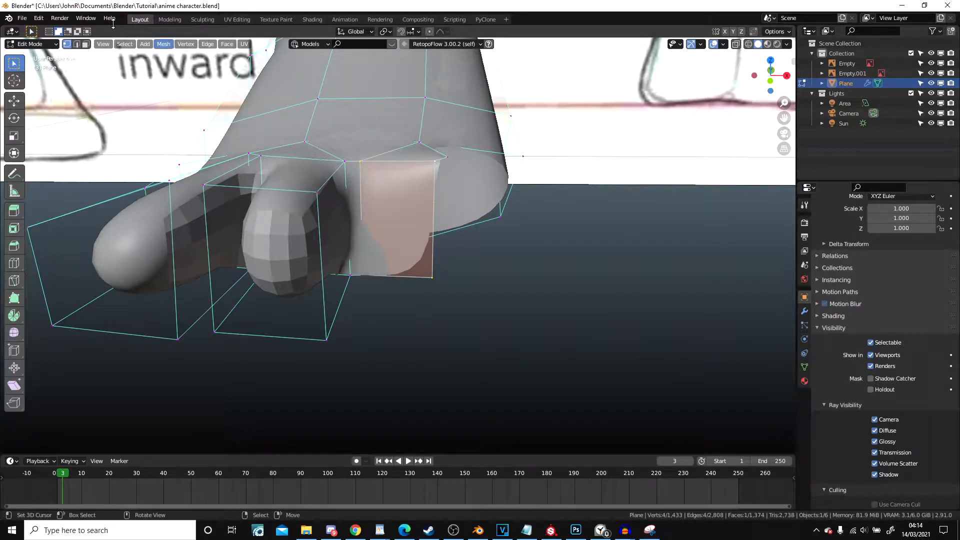
# - Extrude that front face forward about 0.076 m to form the third toe and return to vertex selection
pyautogui.moveTo(489, 150); pyautogui.dragTo(454, 209, button='middle')
pyautogui.press('e')
pyautogui.click(342, 262)
pyautogui.scroll(-5, 344, 262)
pyautogui.scroll(2, 453, 209)
pyautogui.click(67, 45)
pyautogui.moveTo(458, 133); pyautogui.dragTo(413, 165, button='middle')
pyautogui.scroll(1, 397, 204)
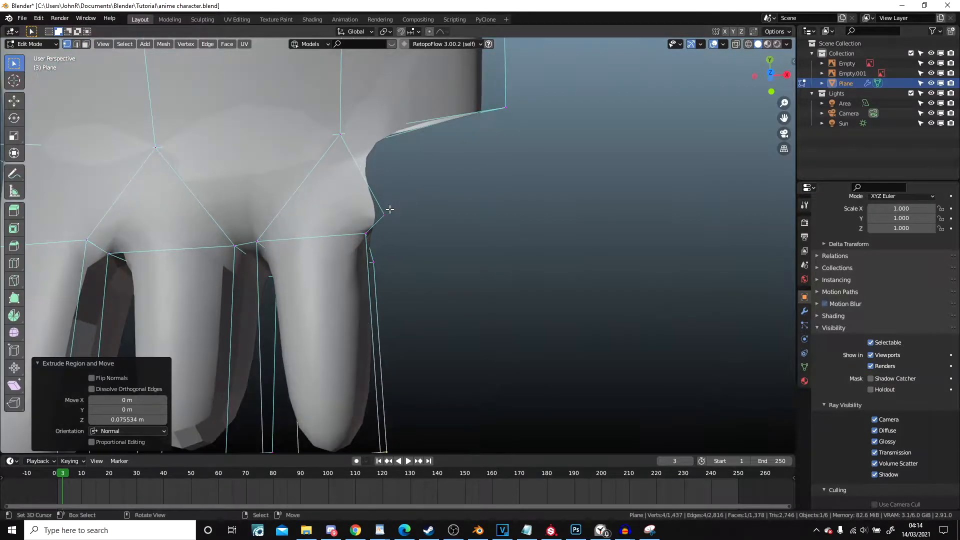
# - Extrude the vertex beside the third toe's base outward about 0.019 m in X and fill the upper face
pyautogui.click(385, 213)
pyautogui.press('e')
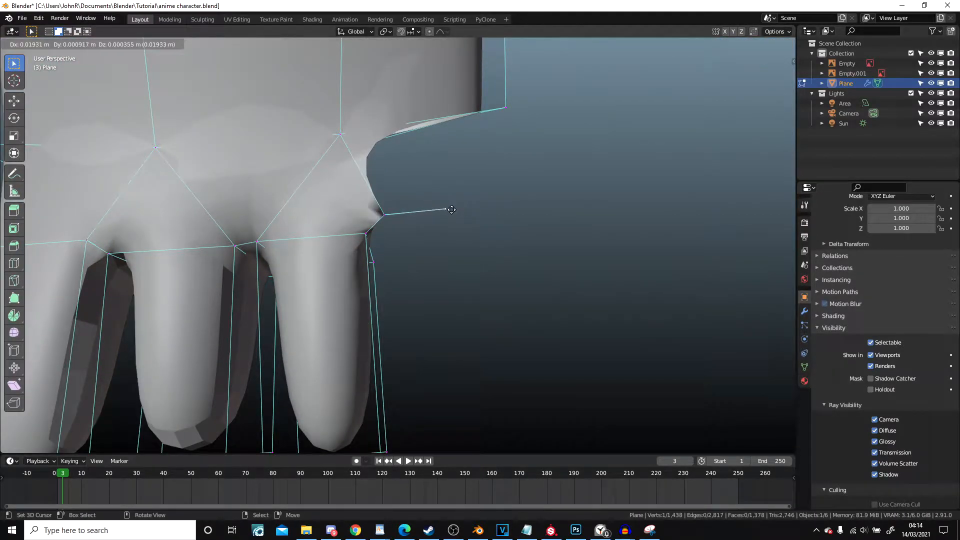
pyautogui.click(451, 210)
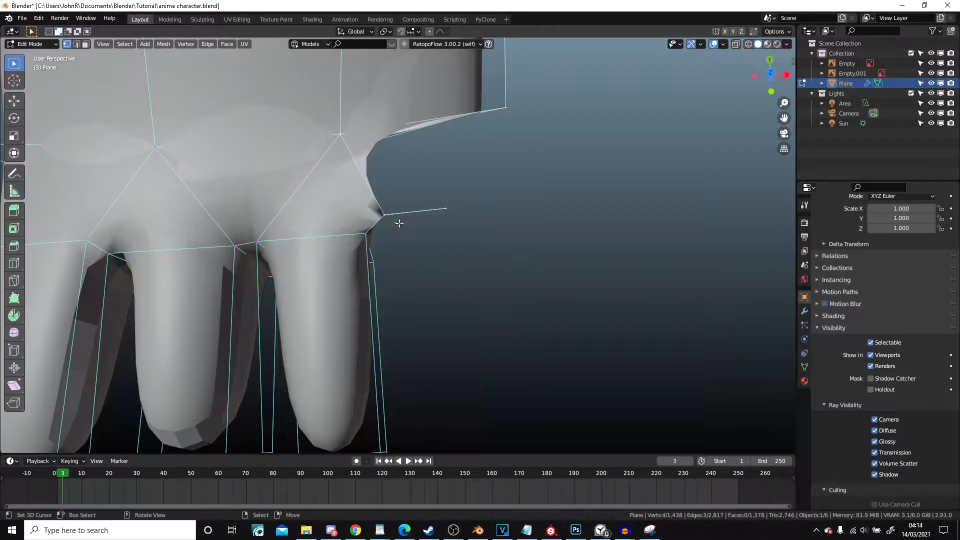
pyautogui.press('f')
pyautogui.moveTo(398, 222); pyautogui.dragTo(408, 152, button='middle')
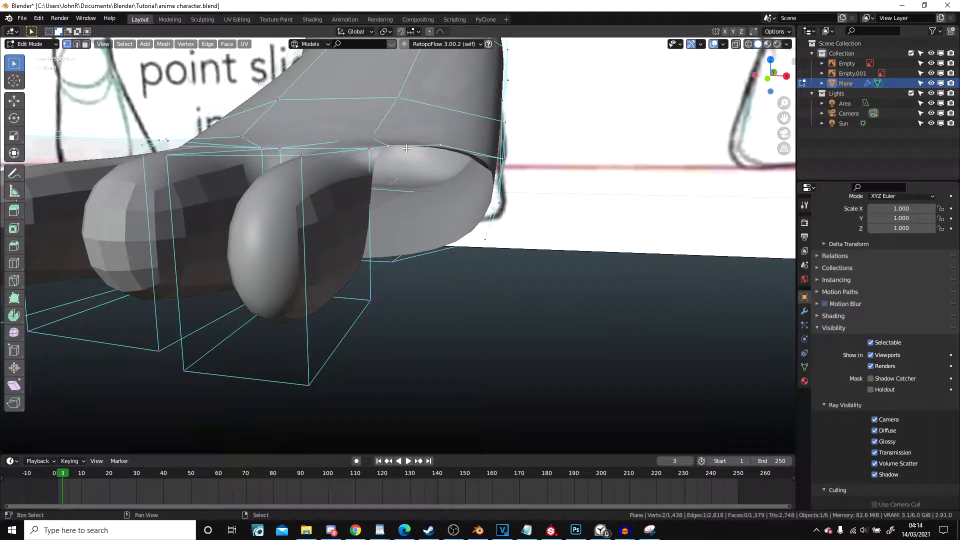
# - Extrude the upper face's front edge down along Z and fill the narrow face between it and the third toe
pyautogui.press('e')
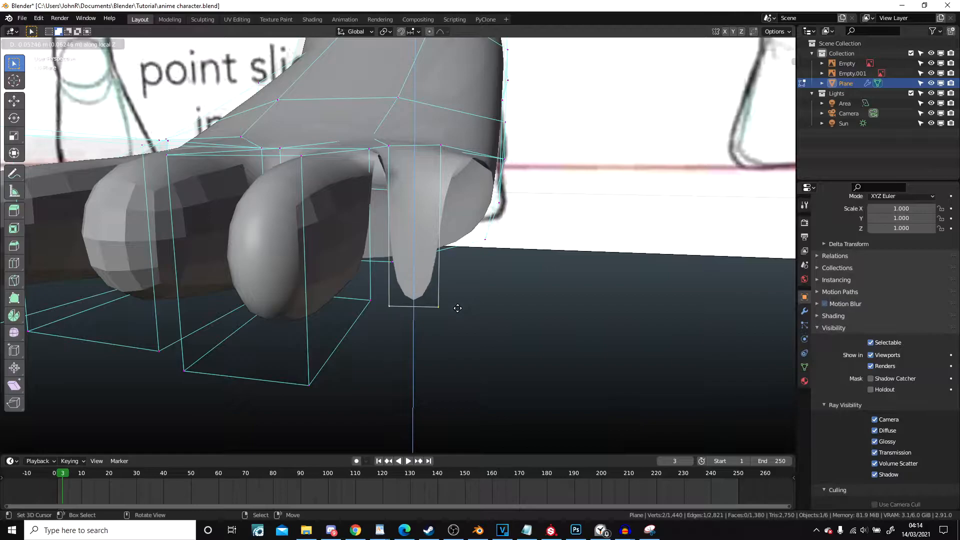
pyautogui.click(439, 309)
pyautogui.click(368, 301)
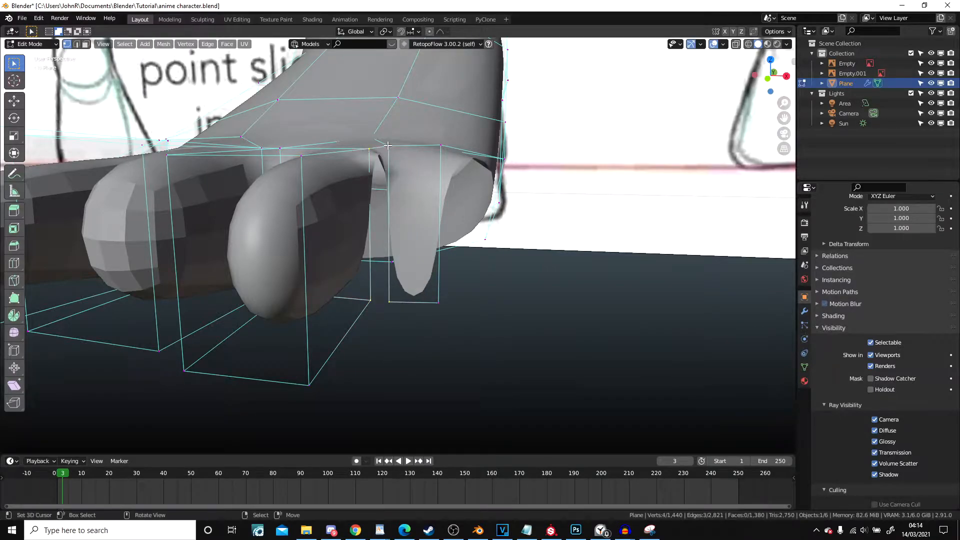
pyautogui.press('f')
# - Extrude the new front face forward about 0.068 m to form the fourth toe and return to vertex selection
pyautogui.moveTo(387, 145); pyautogui.dragTo(405, 151, button='middle')
pyautogui.rightClick(390, 216)
pyautogui.moveTo(389, 217); pyautogui.dragTo(337, 294, button='middle')
pyautogui.press('e')
pyautogui.click(173, 392)
pyautogui.moveTo(173, 392); pyautogui.dragTo(254, 127, button='middle')
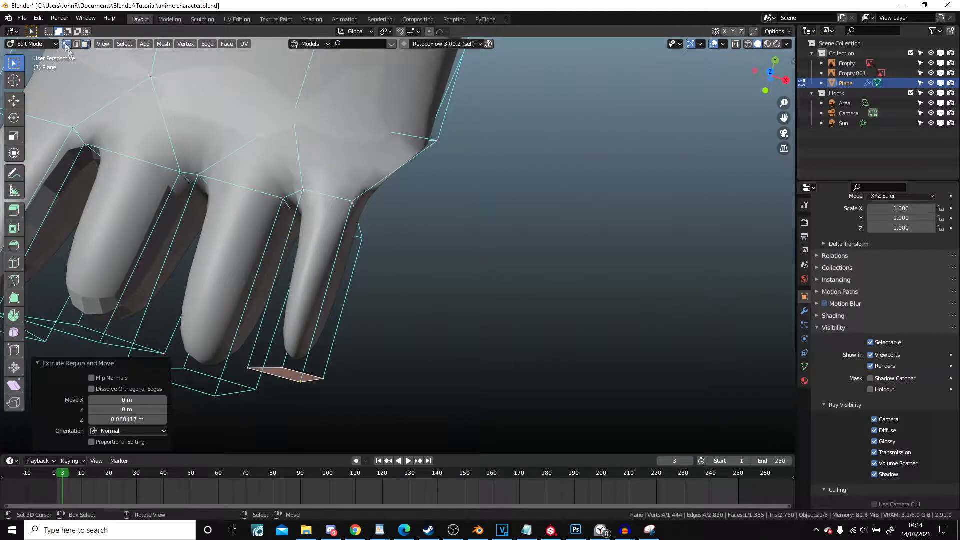
# - In top view, extrude the fourth toe's outer base vertex outward and back toward the foot's side, and fill the upper face
pyautogui.rightClick(360, 203)
pyautogui.press('KP_7')
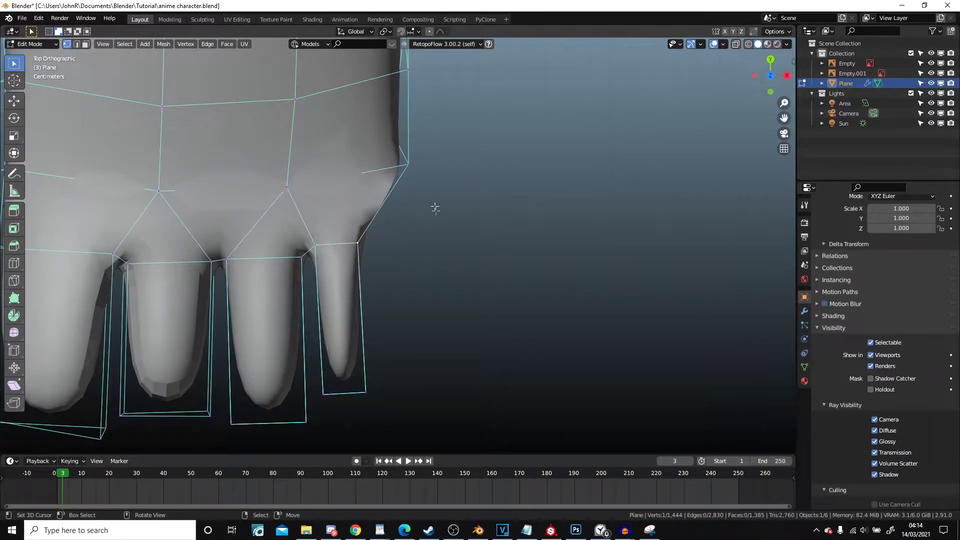
pyautogui.press('e')
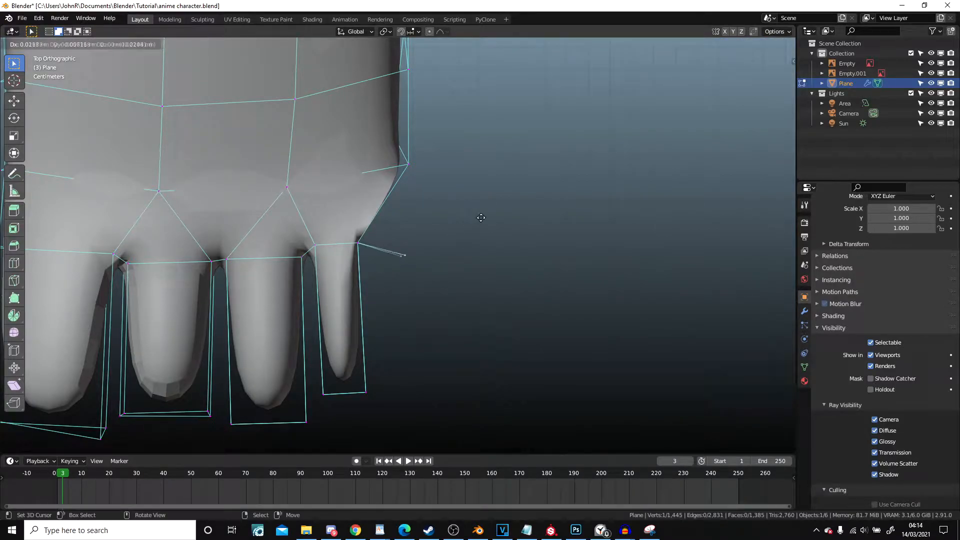
pyautogui.click(484, 216)
pyautogui.press('e')
pyautogui.click(493, 183)
pyautogui.keyDown('shift'); pyautogui.rightClick(411, 167); pyautogui.keyUp('shift')
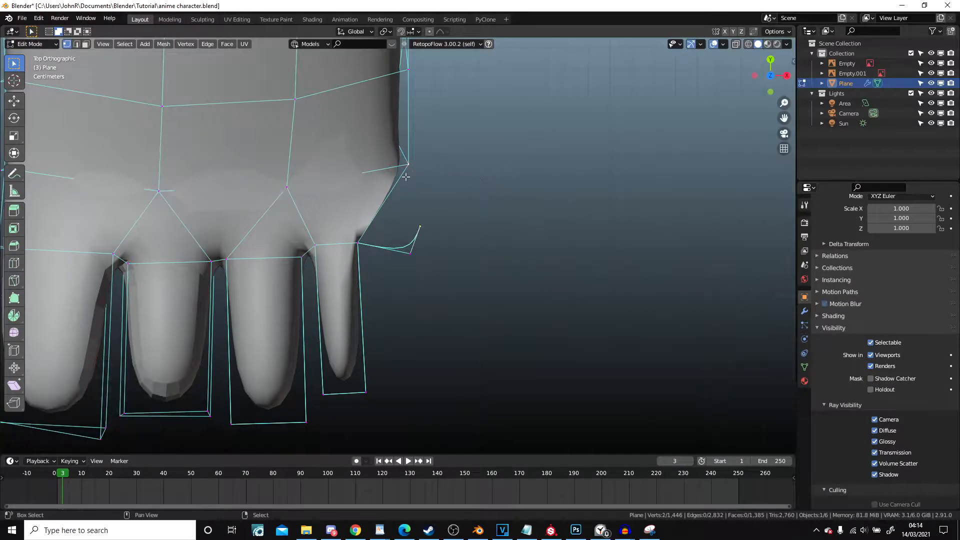
pyautogui.press('f')
# - Move the new face's two front vertices closer to the fourth toe to shape the base of the fifth toe
pyautogui.moveTo(417, 260)
pyautogui.mouseDown(button='middle')
pyautogui.moveTo(400, 197)
pyautogui.moveTo(420, 251)
pyautogui.moveTo(430, 253)
pyautogui.mouseUp(button='middle')
pyautogui.press('g')
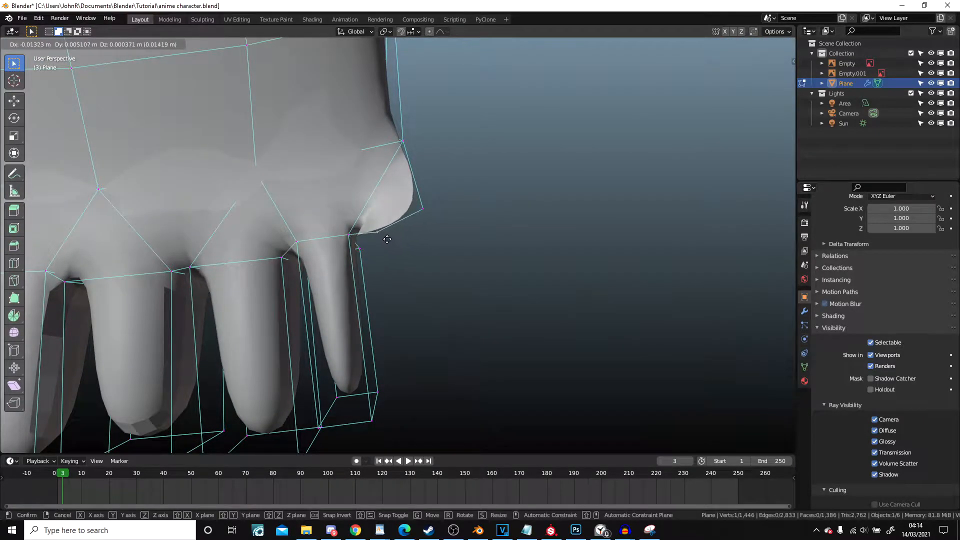
pyautogui.click(386, 247)
pyautogui.rightClick(418, 209)
pyautogui.press('g')
pyautogui.click(412, 237)
# - Extrude the edge between those two vertices down along Z and fill the face between it and the fourth toe
pyautogui.rightClick(381, 242)
pyautogui.keyDown('shift'); pyautogui.rightClick(413, 236); pyautogui.keyUp('shift')
pyautogui.moveTo(413, 236); pyautogui.dragTo(414, 153, button='middle')
pyautogui.press('e')
pyautogui.press('z')
pyautogui.click(416, 286)
pyautogui.rightClick(361, 149)
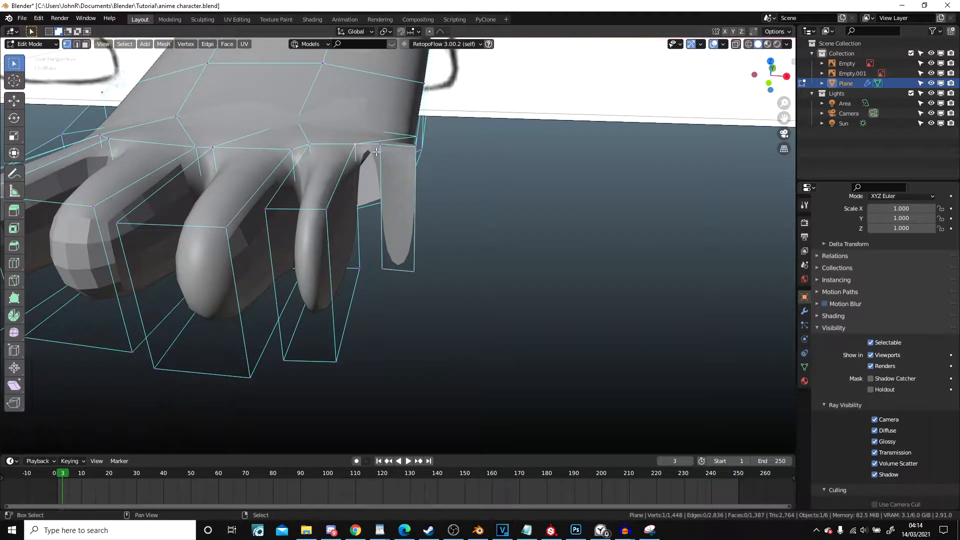
pyautogui.press('f')
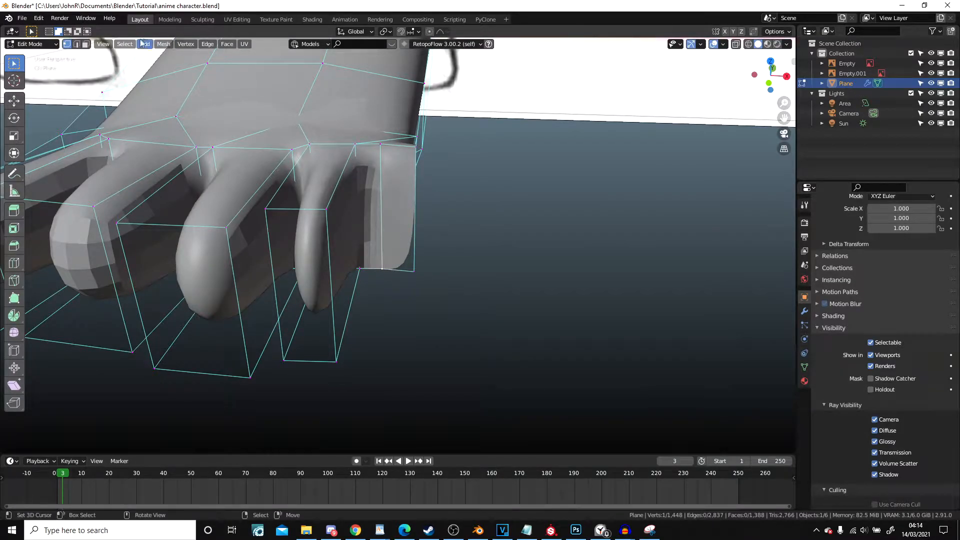
# - Extrude the outermost front face forward about 0.065 m to form the fifth toe
pyautogui.rightClick(396, 210)
pyautogui.moveTo(396, 210); pyautogui.dragTo(325, 290, button='middle')
pyautogui.press('e')
pyautogui.click(395, 318)
pyautogui.moveTo(395, 317); pyautogui.dragTo(388, 150, button='middle')
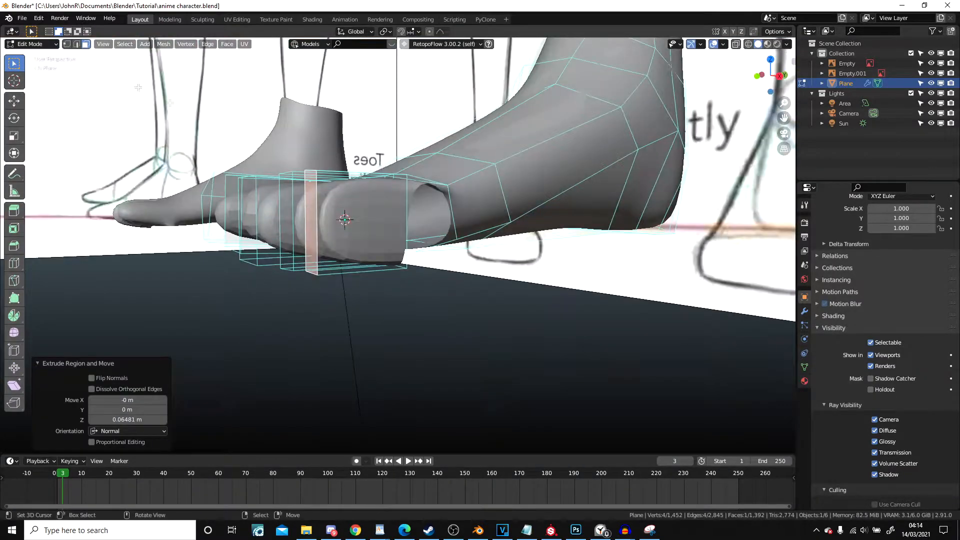
# - Fill a face closing the gap on the outer side of the foot, beside the little toe's base
pyautogui.click(76, 44)
pyautogui.moveTo(380, 225); pyautogui.dragTo(450, 215, button='middle')
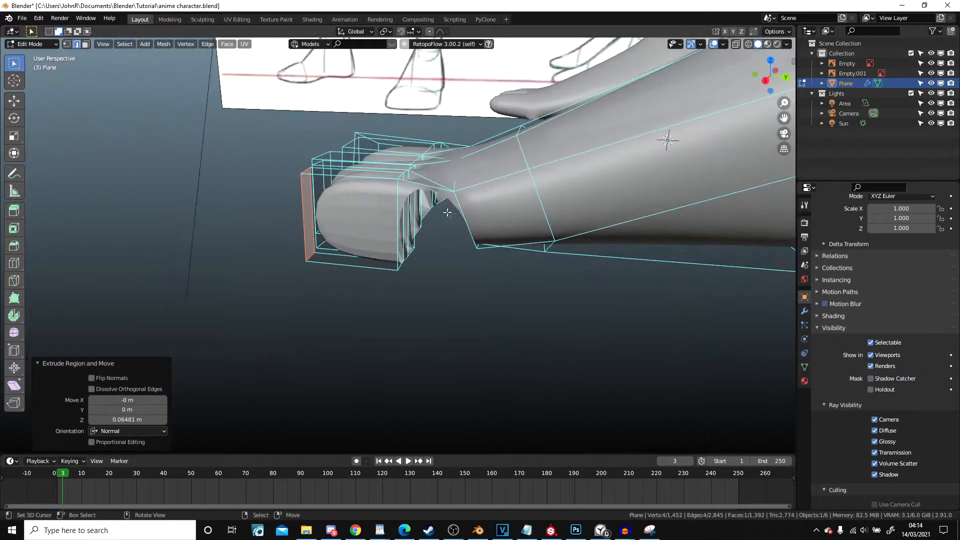
pyautogui.rightClick(403, 209)
pyautogui.press('f')
pyautogui.moveTo(395, 217); pyautogui.dragTo(544, 319, button='middle')
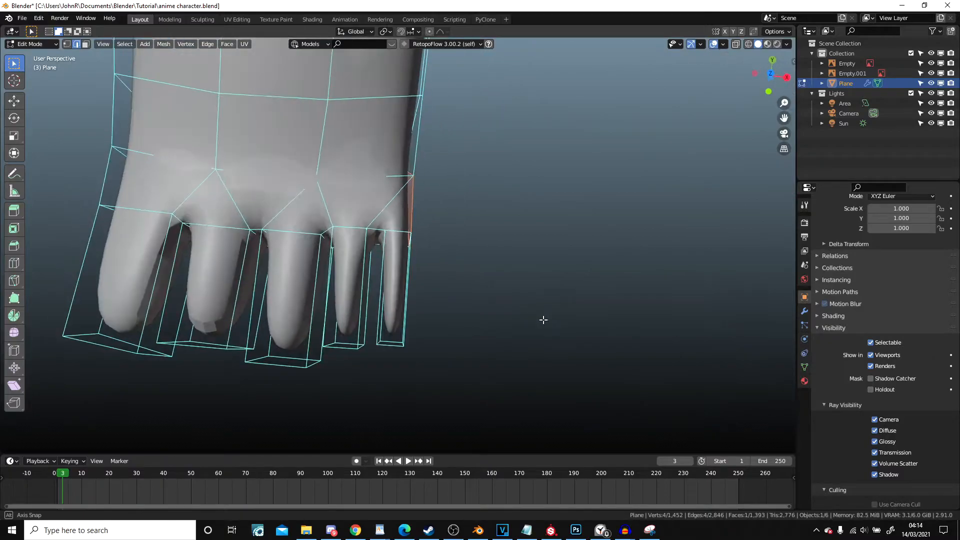
pyautogui.scroll(3, 499, 295)
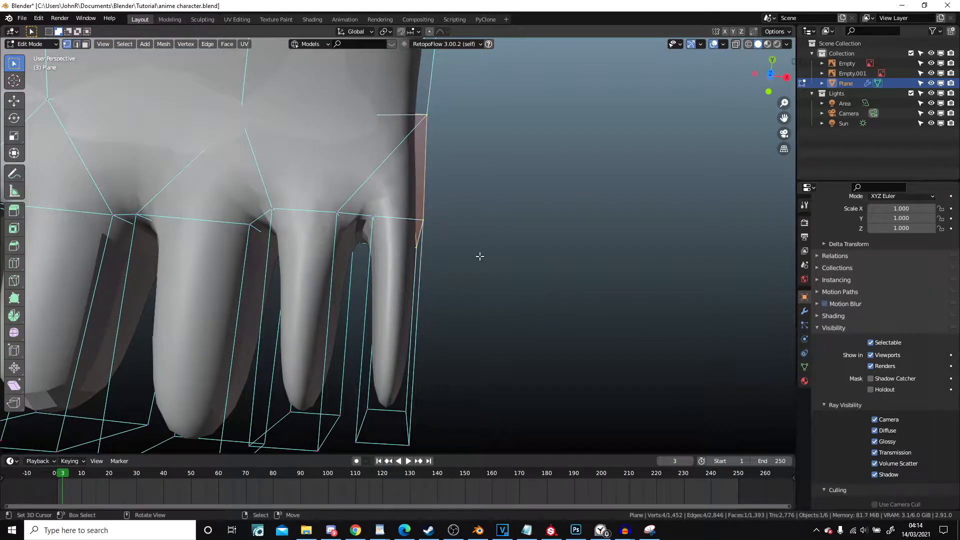
pyautogui.moveTo(383, 219); pyautogui.dragTo(453, 149, button='middle')
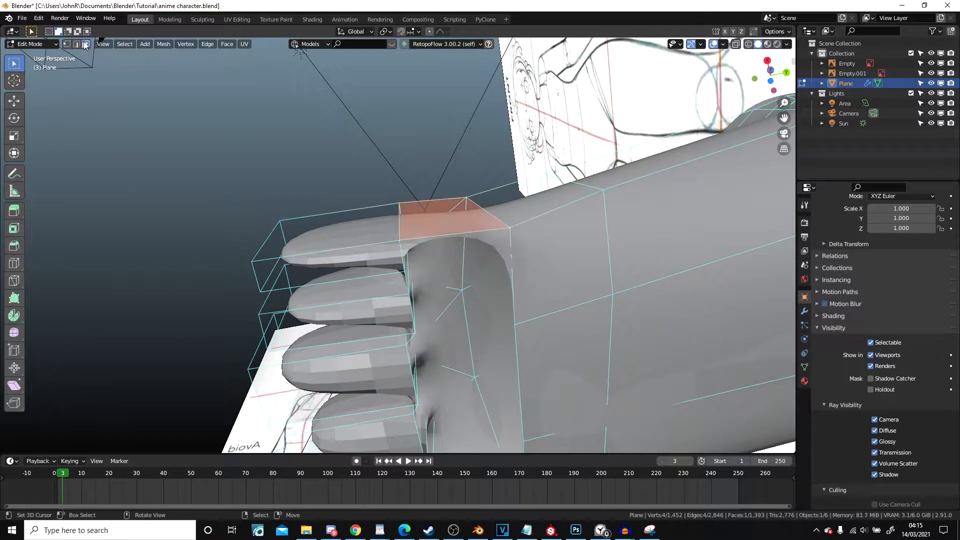
pyautogui.moveTo(264, 134)
pyautogui.mouseDown(button='middle')
pyautogui.moveTo(380, 158)
pyautogui.moveTo(523, 158)
pyautogui.mouseUp(button='middle')
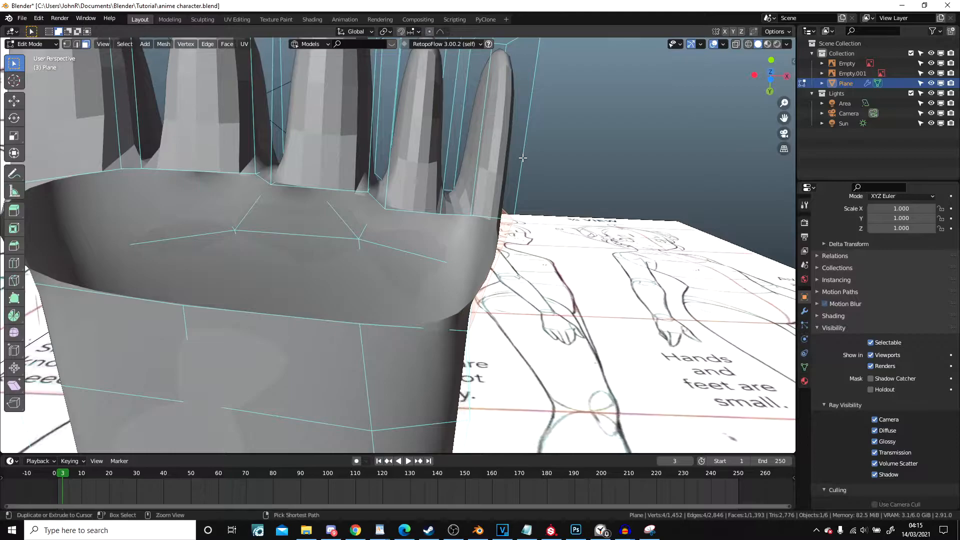
# - Switch to vertex selection and turn off the Subdivision modifier's viewport display, keeping solid shading on the foot's underside
pyautogui.press('ctrl+KP_7')
pyautogui.press('z')
pyautogui.click(411, 169)
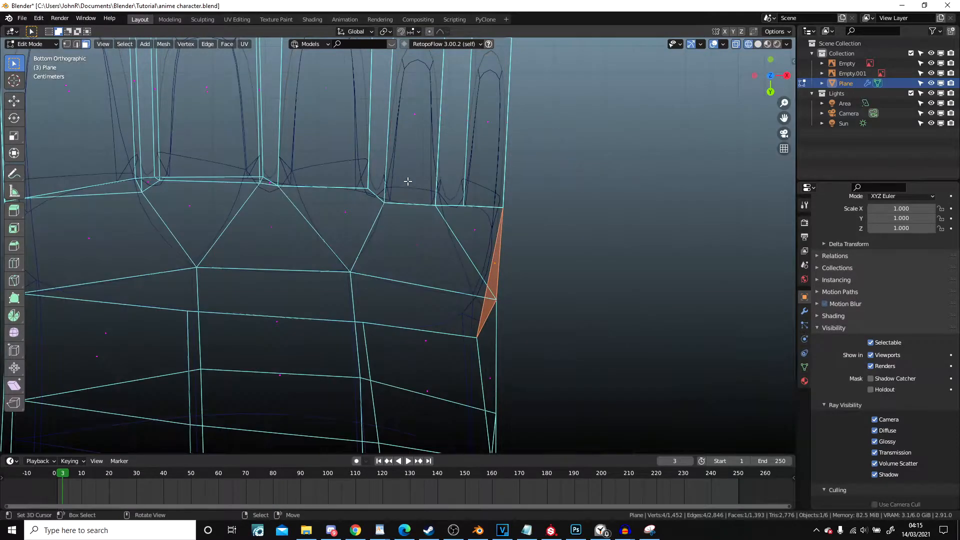
pyautogui.click(68, 44)
pyautogui.keyDown('shift'); pyautogui.moveTo(417, 190); pyautogui.dragTo(364, 149, button='middle'); pyautogui.keyUp('shift')
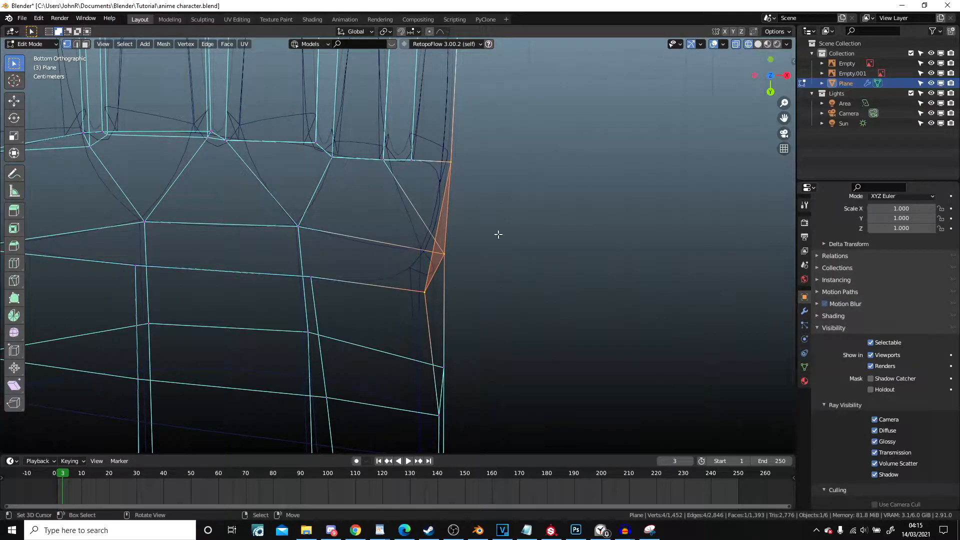
pyautogui.click(803, 312)
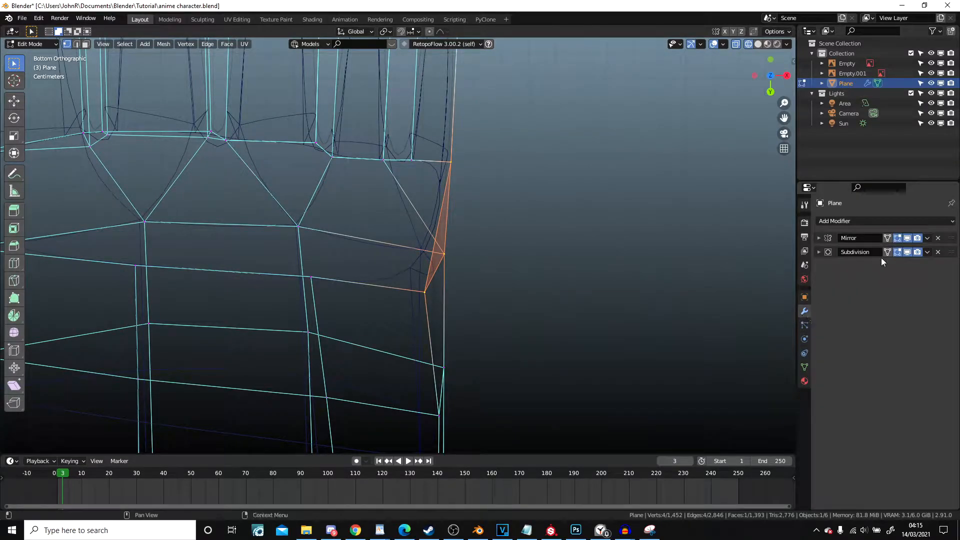
pyautogui.click(908, 251)
pyautogui.press('z')
pyautogui.click(568, 178)
pyautogui.moveTo(553, 180); pyautogui.dragTo(552, 180, button='middle')
pyautogui.keyDown('shift'); pyautogui.moveTo(417, 166); pyautogui.dragTo(396, 166, button='middle'); pyautogui.keyUp('shift')
pyautogui.scroll(2, 436, 169)
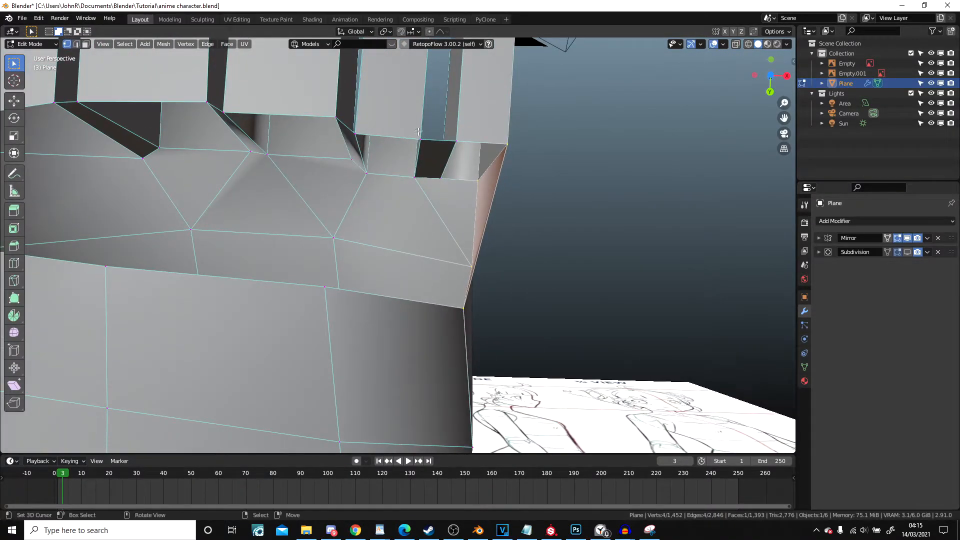
# - Extrude the fourth toe's outer base vertex, merge it At Last onto the sole's outer corner, and fill the face under the little toe
pyautogui.moveTo(419, 132); pyautogui.dragTo(437, 160, button='middle')
pyautogui.press('e')
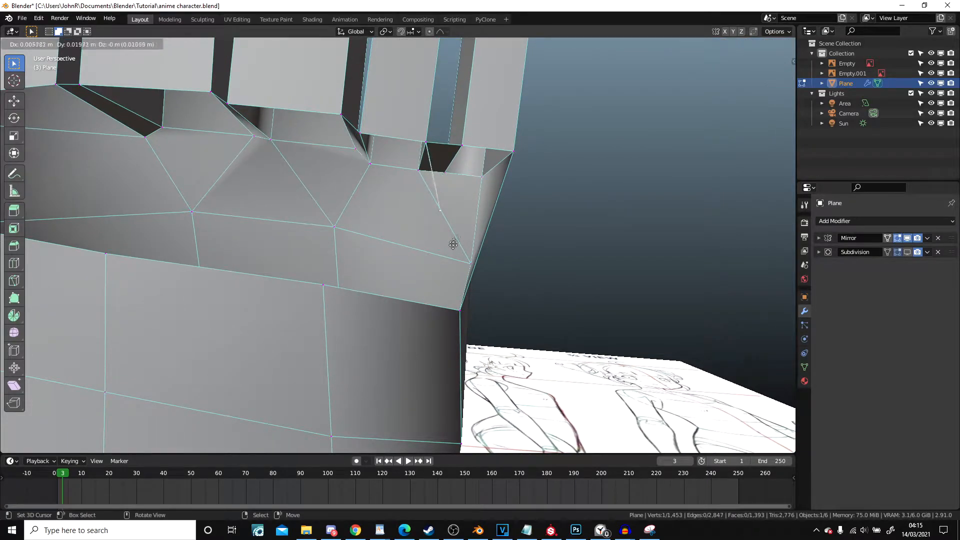
pyautogui.click(477, 258)
pyautogui.moveTo(477, 258); pyautogui.dragTo(488, 287, button='middle')
pyautogui.keyDown('shift'); pyautogui.click(472, 300); pyautogui.keyUp('shift')
pyautogui.rightClick(567, 263)
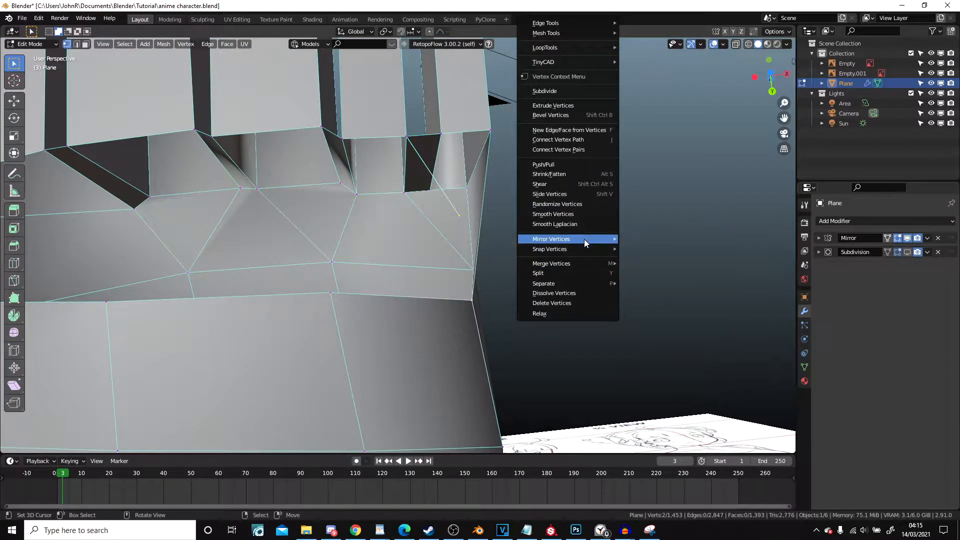
pyautogui.moveTo(565, 264)
pyautogui.click(642, 275)
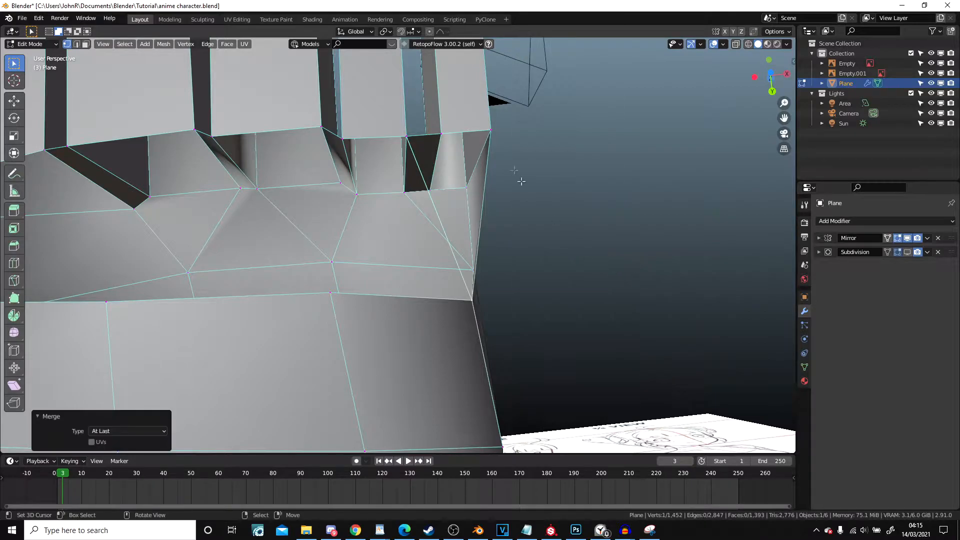
pyautogui.press('f')
# - Extrude a vertex from the fourth toe's inner base corner toward the open edge of the sole
pyautogui.keyDown('shift'); pyautogui.moveTo(421, 129); pyautogui.dragTo(481, 149, button='middle'); pyautogui.keyUp('shift')
pyautogui.click(403, 158)
pyautogui.moveTo(404, 160); pyautogui.dragTo(413, 179, button='middle')
pyautogui.press('e')
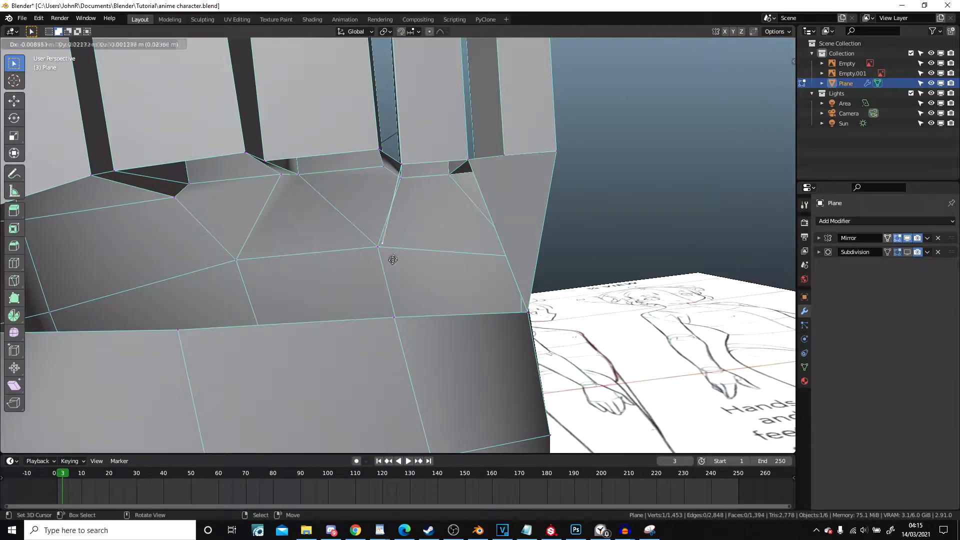
pyautogui.click(387, 261)
pyautogui.moveTo(387, 261); pyautogui.dragTo(537, 245, button='middle')
# - Merge the extruded vertex At Last onto the next sole edge vertex and fill the face under the fourth toe
pyautogui.keyDown('shift'); pyautogui.click(306, 363); pyautogui.keyUp('shift')
pyautogui.moveTo(486, 323)
pyautogui.mouseDown(button='middle')
pyautogui.moveTo(426, 265)
pyautogui.moveTo(564, 304)
pyautogui.moveTo(568, 315)
pyautogui.moveTo(609, 293)
pyautogui.moveTo(703, 271)
pyautogui.moveTo(637, 288)
pyautogui.moveTo(514, 207)
pyautogui.mouseUp(button='middle')
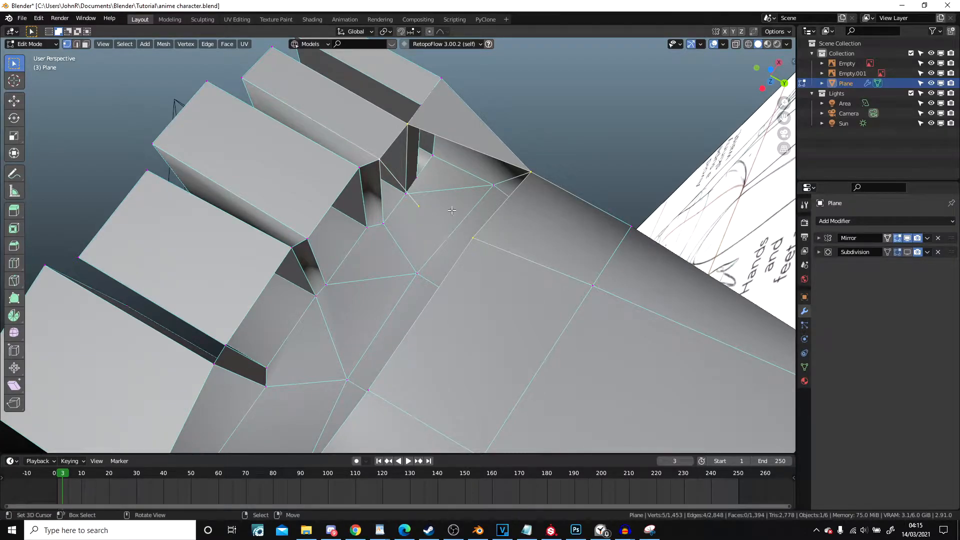
pyautogui.keyDown('shift'); pyautogui.click(473, 237); pyautogui.keyUp('shift')
pyautogui.rightClick(473, 238)
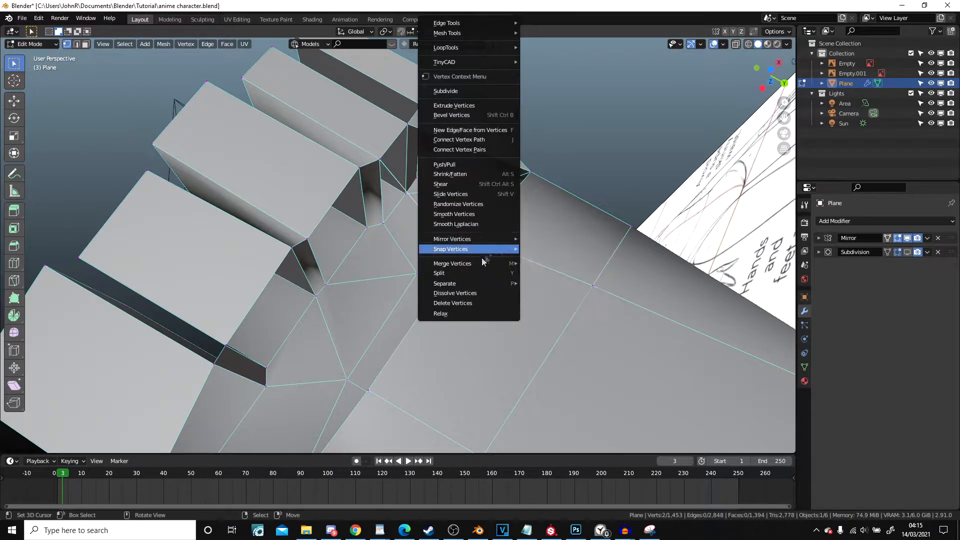
pyautogui.moveTo(470, 263)
pyautogui.click(543, 274)
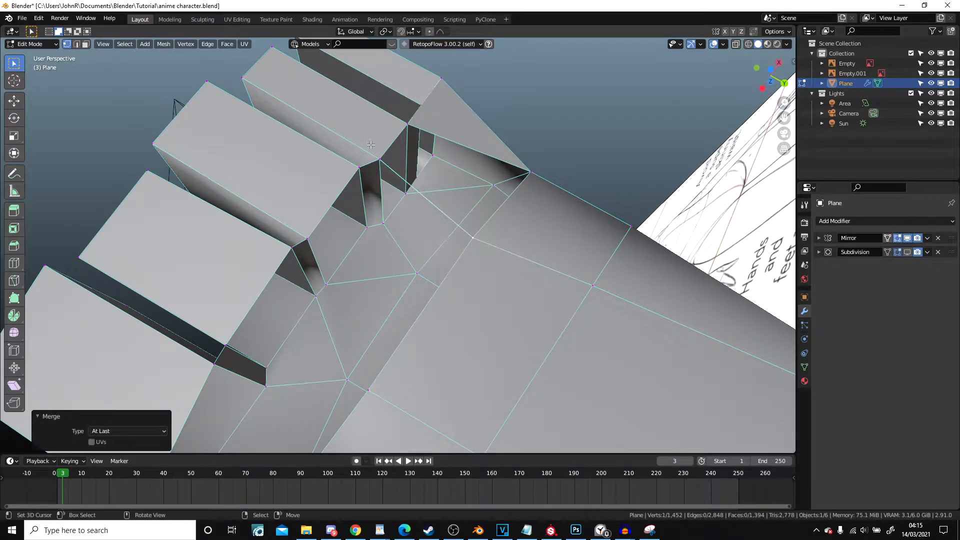
pyautogui.keyDown('shift'); pyautogui.click(415, 135); pyautogui.keyUp('shift')
pyautogui.press('f')
pyautogui.moveTo(478, 249); pyautogui.dragTo(456, 243, button='middle')
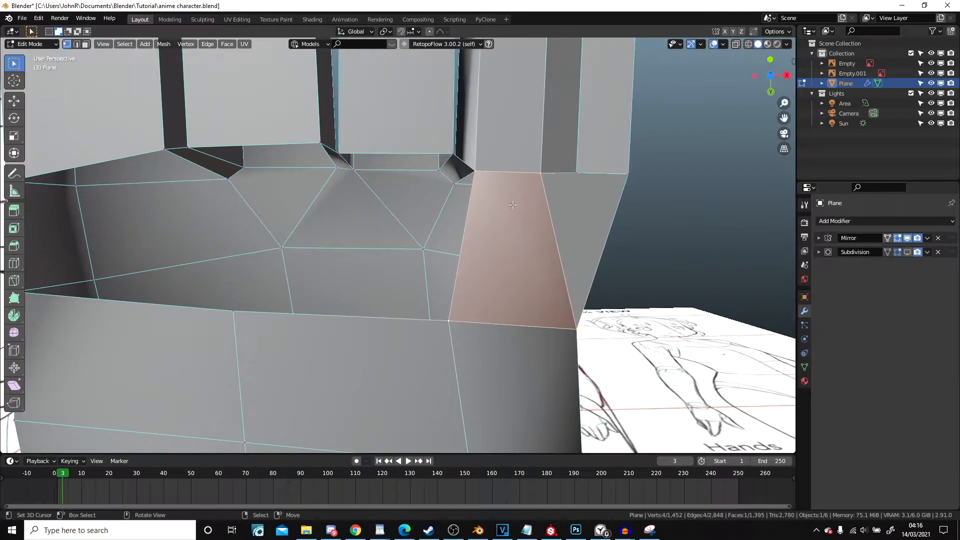
# - From below, extrude a vertex from the middle toe's inner base corner toward the same sole edge vertex
pyautogui.press('KP_7')
pyautogui.press('ctrl+KP_7')
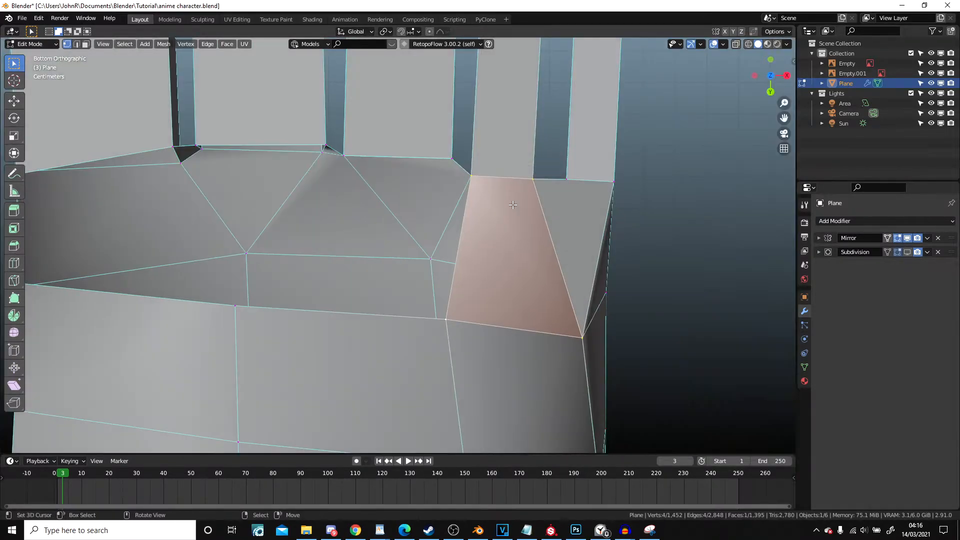
pyautogui.scroll(1, 513, 204)
pyautogui.press('KP_5')
pyautogui.rightClick(472, 343)
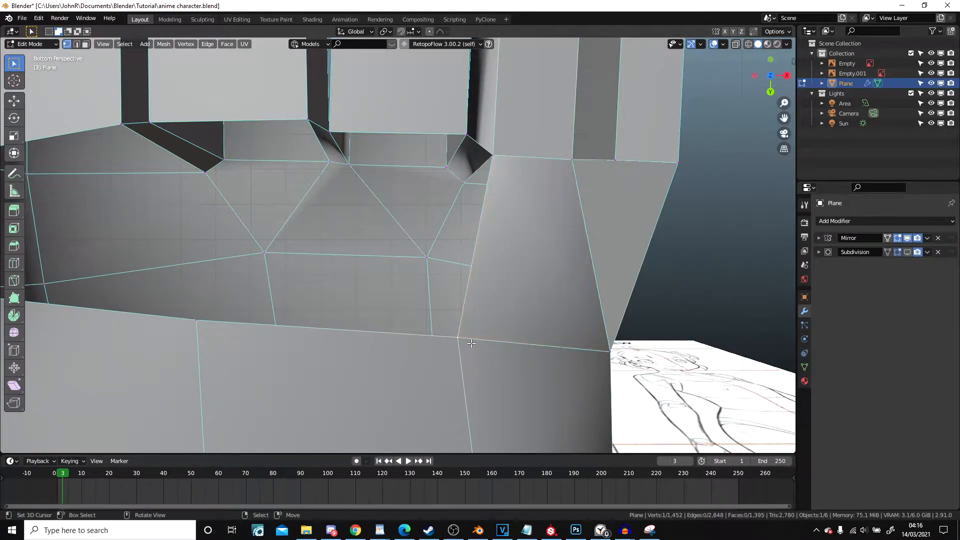
pyautogui.scroll(-2, 469, 310)
pyautogui.keyDown('shift'); pyautogui.moveTo(466, 274); pyautogui.dragTo(434, 314, button='middle'); pyautogui.keyUp('shift')
pyautogui.scroll(1, 438, 234)
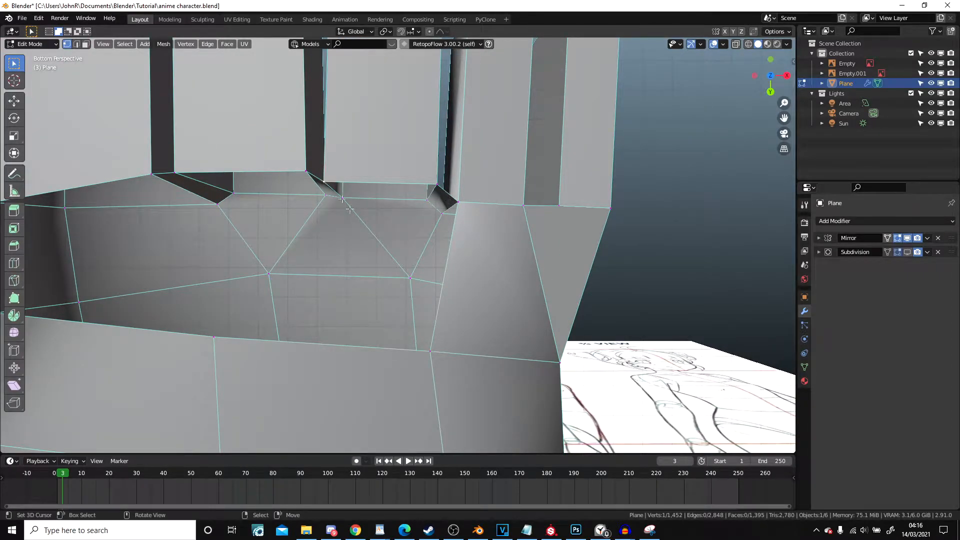
pyautogui.press('e')
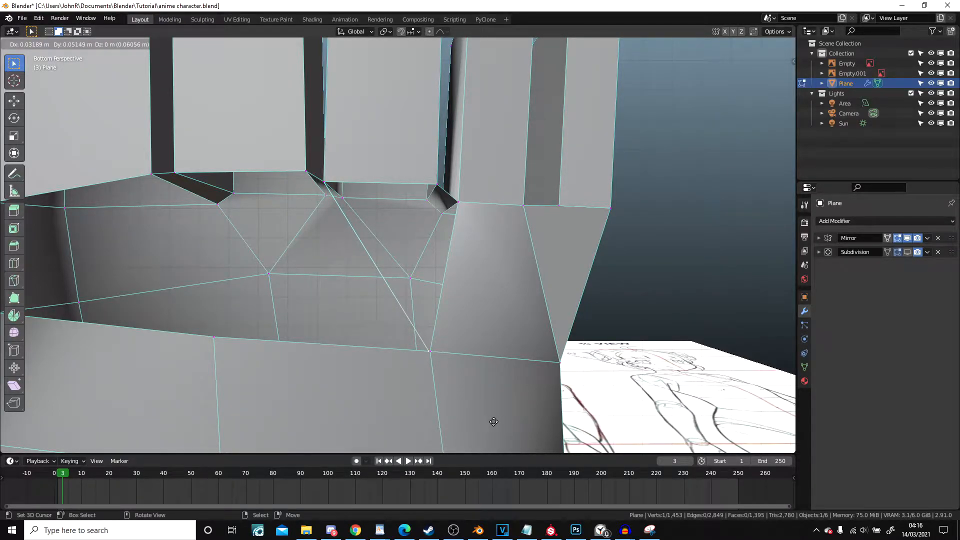
pyautogui.click(468, 393)
# - Merge the extruded vertex At Last onto the sole vertex and fill the face under the middle toe
pyautogui.keyDown('shift'); pyautogui.rightClick(434, 348); pyautogui.keyUp('shift')
pyautogui.press('w')
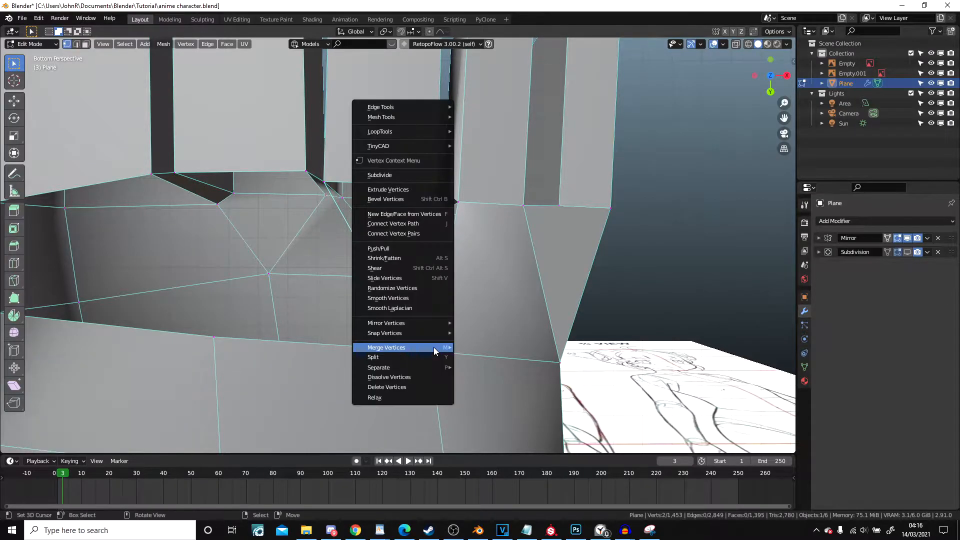
pyautogui.moveTo(434, 346)
pyautogui.click(478, 358)
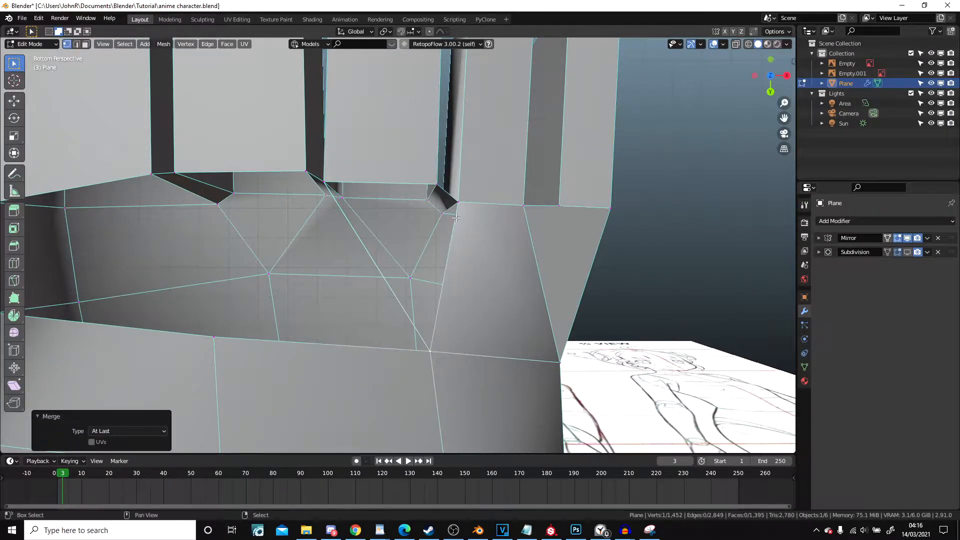
pyautogui.keyDown('shift'); pyautogui.click(435, 177); pyautogui.keyUp('shift')
pyautogui.press('f')
# - Select the entire mesh and merge its vertices by distance
pyautogui.scroll(-5, 344, 196)
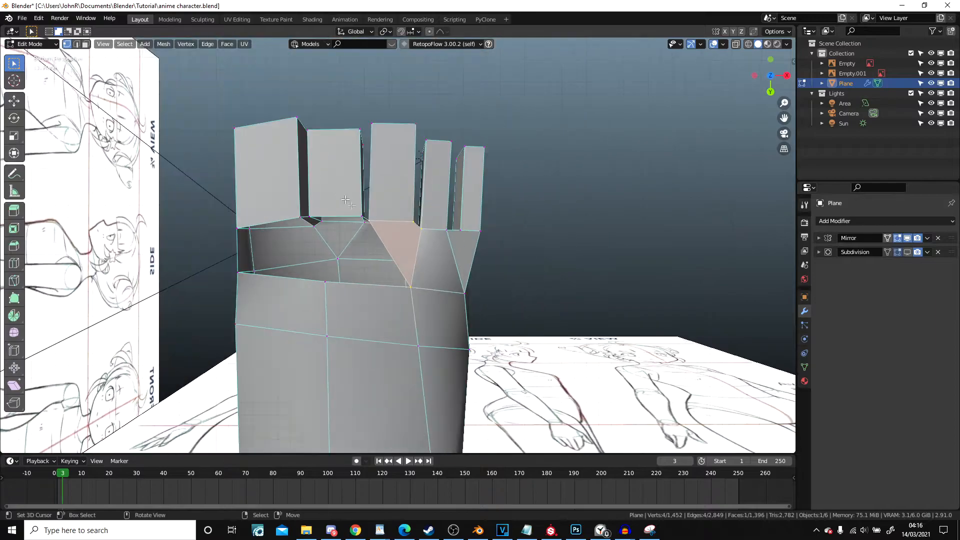
pyautogui.press('Tab')
pyautogui.scroll(-3, 384, 257)
pyautogui.keyDown('shift'); pyautogui.moveTo(384, 257); pyautogui.dragTo(428, 223, button='middle'); pyautogui.keyUp('shift')
pyautogui.scroll(3, 427, 225)
pyautogui.press('Tab')
pyautogui.scroll(2, 429, 222)
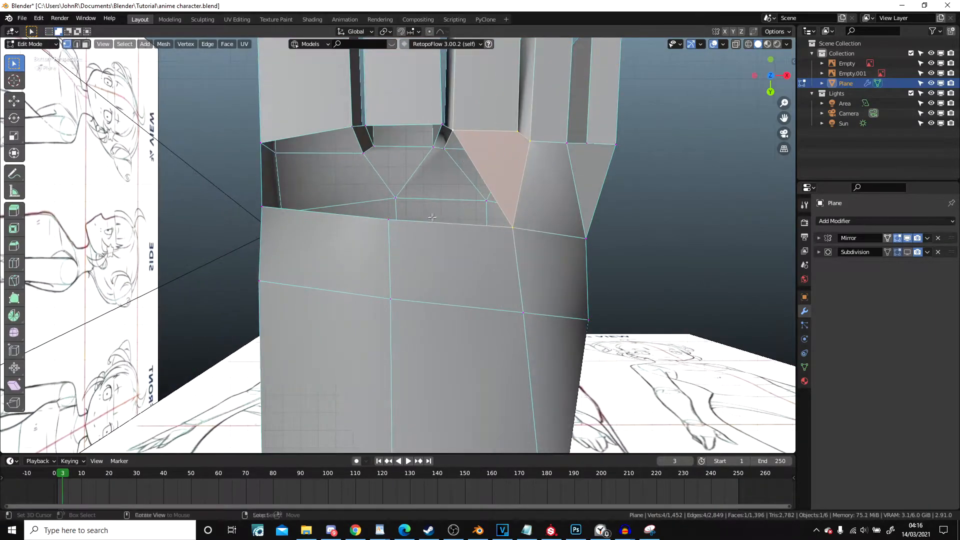
pyautogui.moveTo(456, 187); pyautogui.dragTo(434, 221, button='middle')
pyautogui.press('a')
pyautogui.press('w')
pyautogui.moveTo(495, 302)
pyautogui.click(530, 336)
pyautogui.press('Tab')
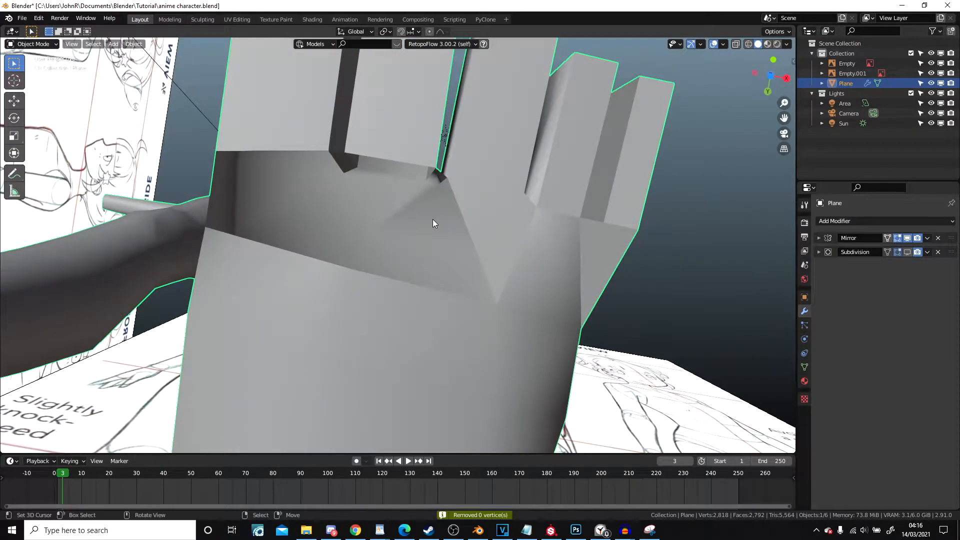
pyautogui.scroll(-3, 439, 221)
pyautogui.scroll(2, 444, 221)
pyautogui.press('Tab')
pyautogui.press('Tab')
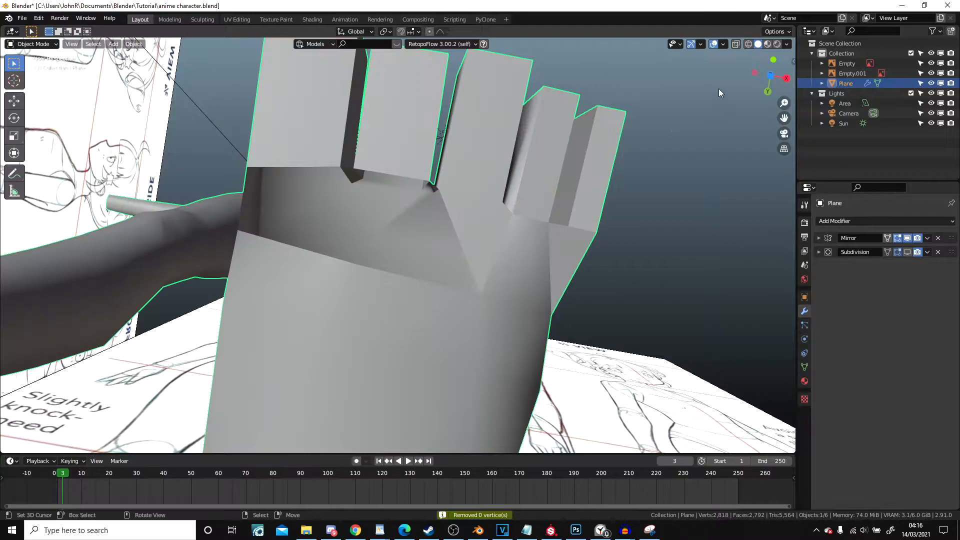
# - Turn on the Face Orientation overlay and clear the mesh selection in Edit Mode
pyautogui.click(722, 45)
pyautogui.click(672, 225)
pyautogui.moveTo(549, 229); pyautogui.dragTo(607, 289, button='middle')
pyautogui.press('Tab')
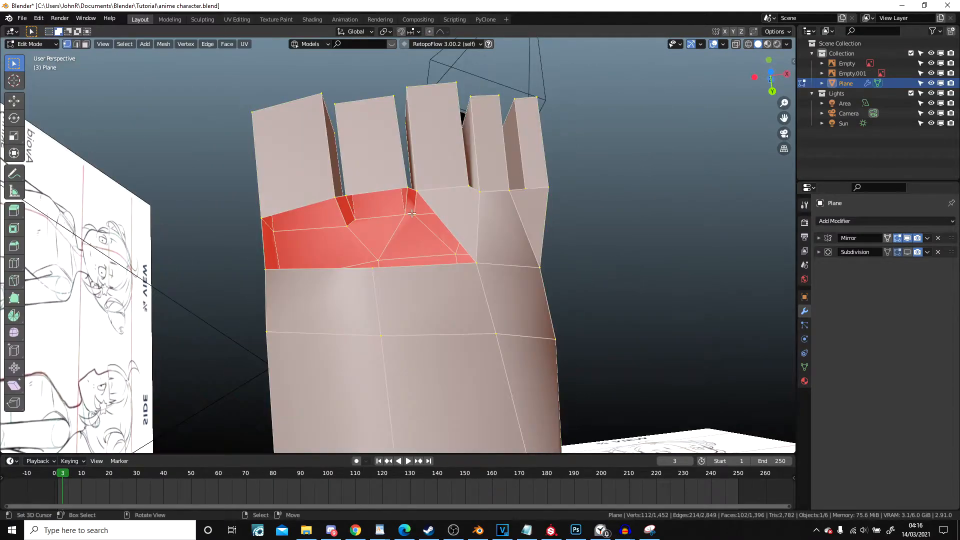
pyautogui.moveTo(411, 213); pyautogui.dragTo(414, 234, button='middle')
pyautogui.hotkey('alt', 'a')
pyautogui.scroll(2, 414, 233)
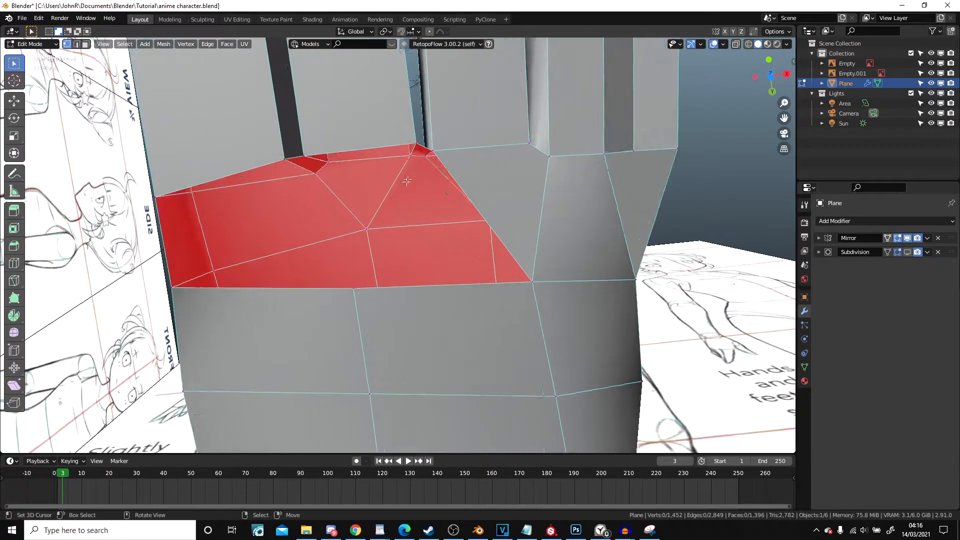
# - Fill a triangular face from the sole's open edge to the middle toe's inner base corner
pyautogui.moveTo(407, 181); pyautogui.dragTo(430, 150, button='middle')
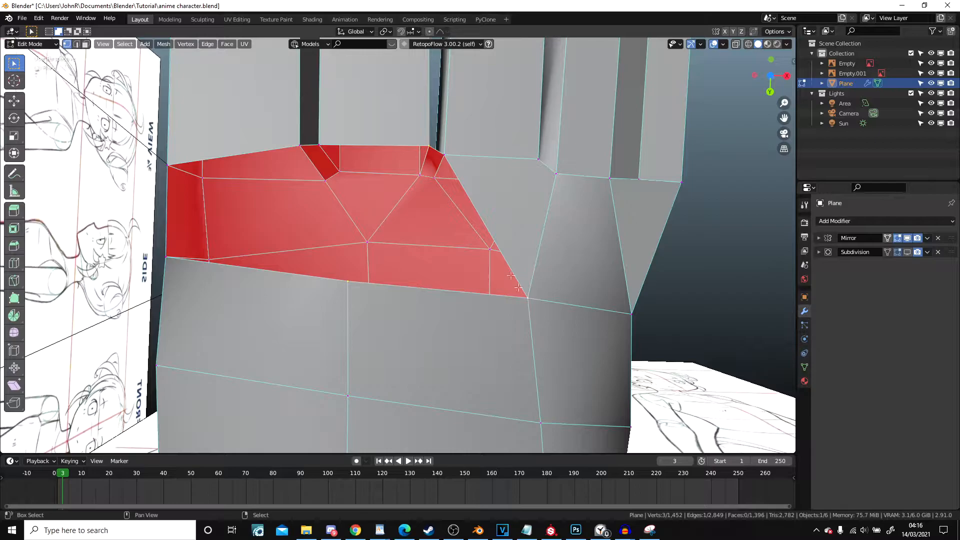
pyautogui.moveTo(454, 155); pyautogui.dragTo(445, 222, button='middle')
pyautogui.press('ctrl+KP_7')
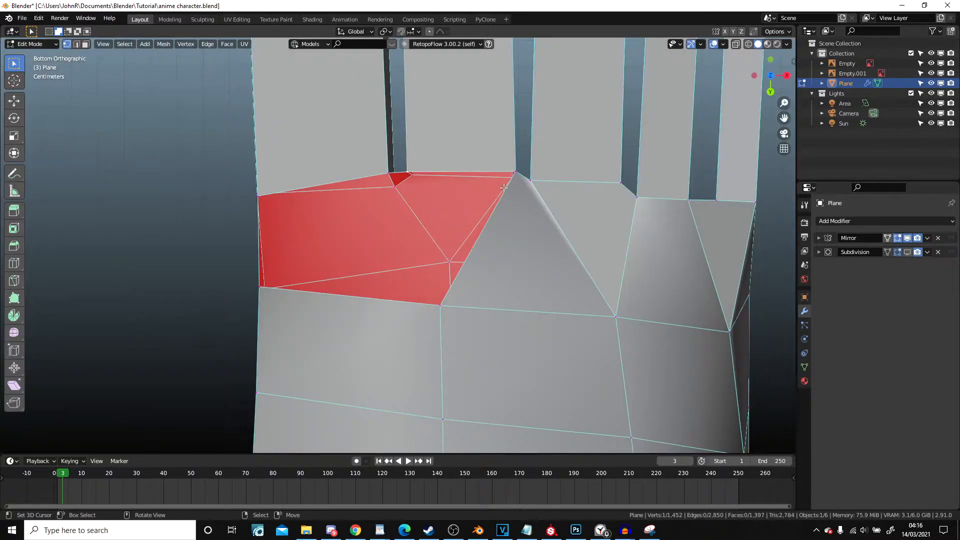
# - Fill the remaining underside gaps with a quad under the big toe and a triangle under the second toe
pyautogui.keyDown('shift'); pyautogui.moveTo(486, 246); pyautogui.dragTo(532, 219, button='middle'); pyautogui.keyUp('shift')
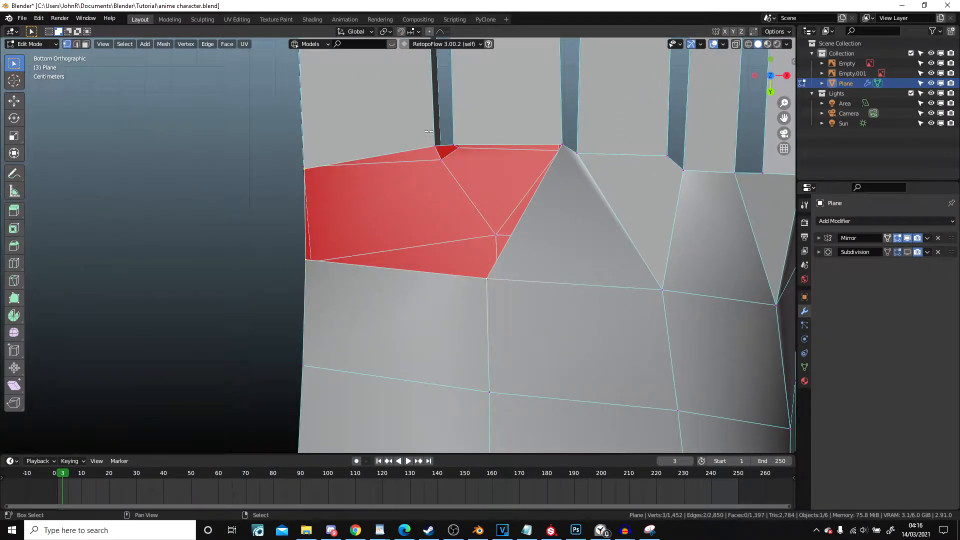
pyautogui.press('f')
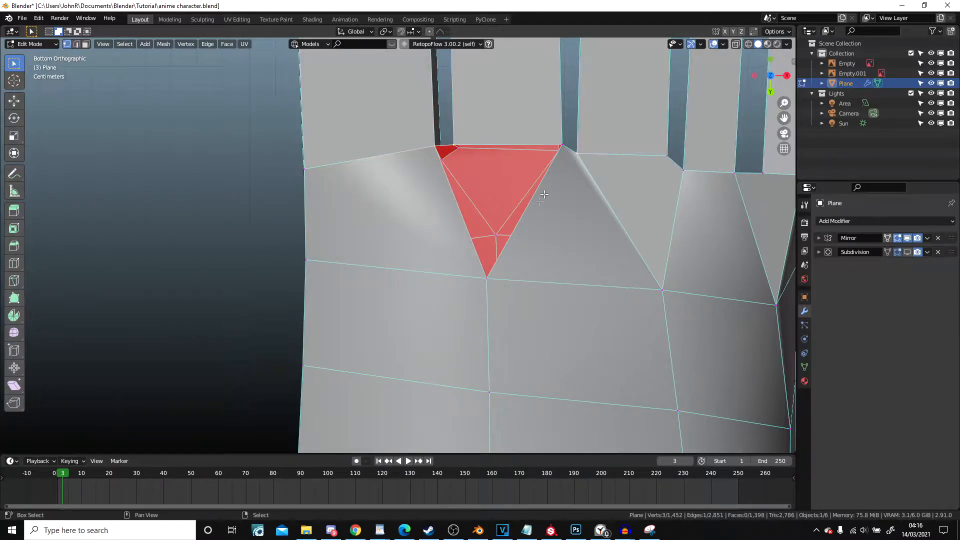
pyautogui.moveTo(560, 181); pyautogui.dragTo(572, 255, button='middle')
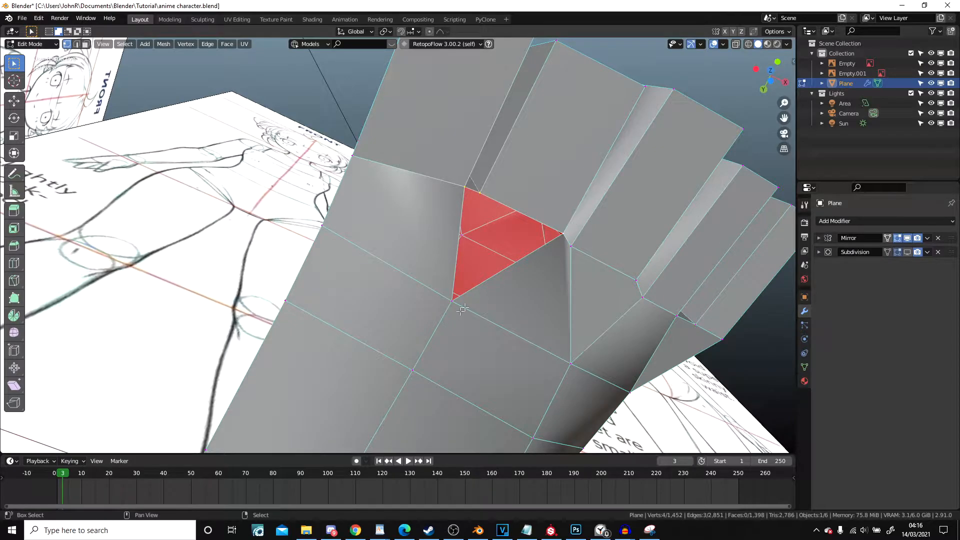
pyautogui.press('Tab')
pyautogui.moveTo(463, 310); pyautogui.dragTo(428, 315, button='middle')
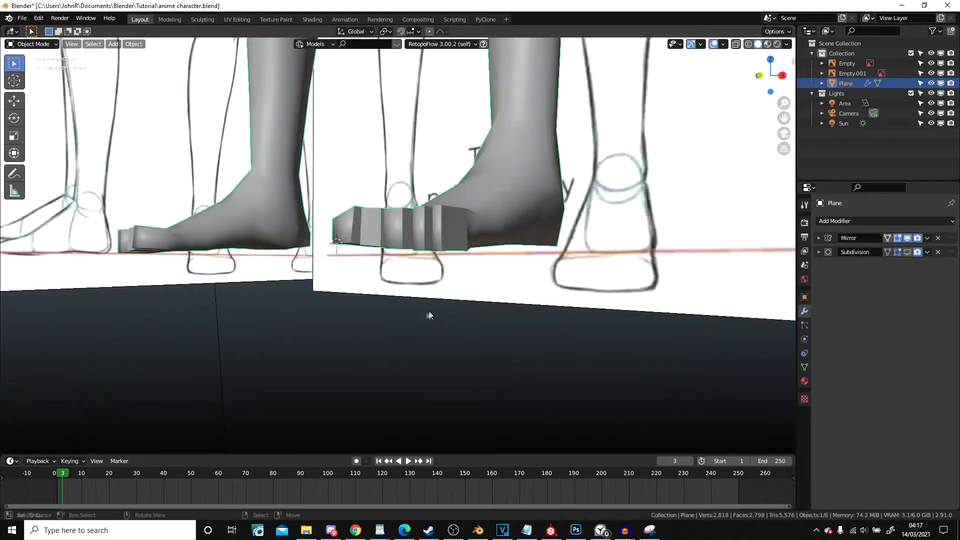
# - Show the Subdivision modifier's smoothing in the viewport, expand its settings, and enter Edit Mode on the Plane mesh
pyautogui.click(906, 252)
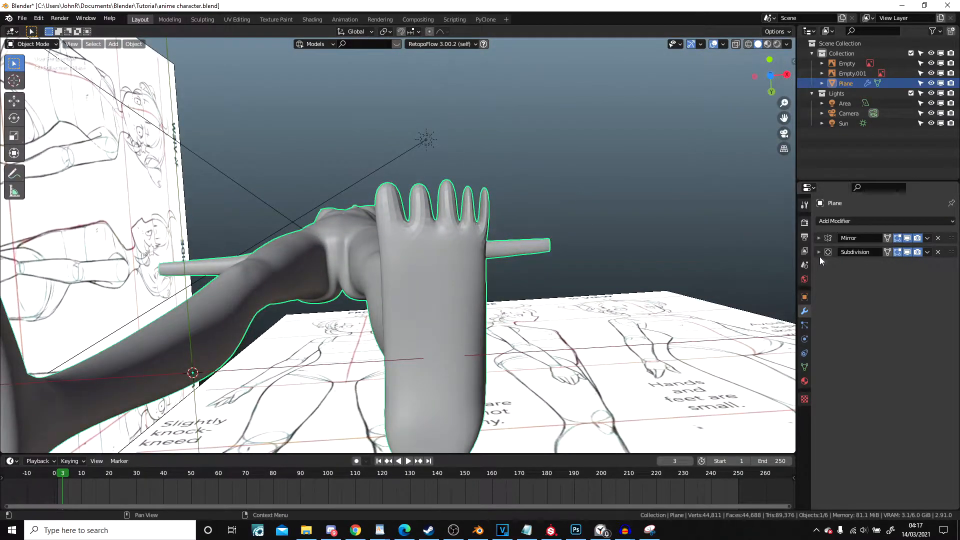
pyautogui.click(819, 252)
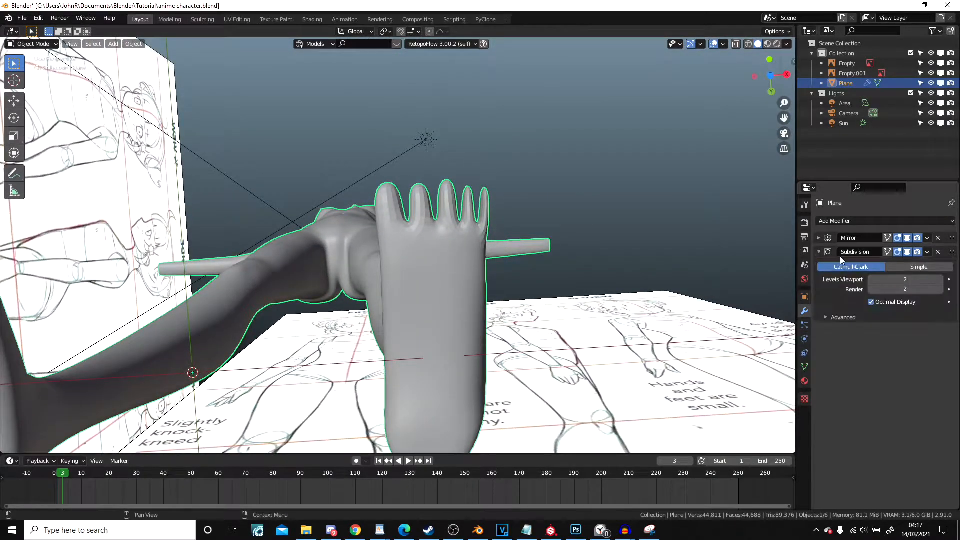
pyautogui.scroll(1, 501, 237)
pyautogui.press('Tab')
# - Adjust the height of the edge beneath the second toe's base along the Z axis
pyautogui.scroll(-1, 514, 240)
pyautogui.keyDown('shift'); pyautogui.moveTo(514, 240); pyautogui.dragTo(382, 266, button='middle'); pyautogui.keyUp('shift')
pyautogui.scroll(4, 480, 236)
pyautogui.rightClick(459, 213)
pyautogui.moveTo(371, 219); pyautogui.dragTo(445, 223, button='middle')
pyautogui.press('g')
pyautogui.press('z')
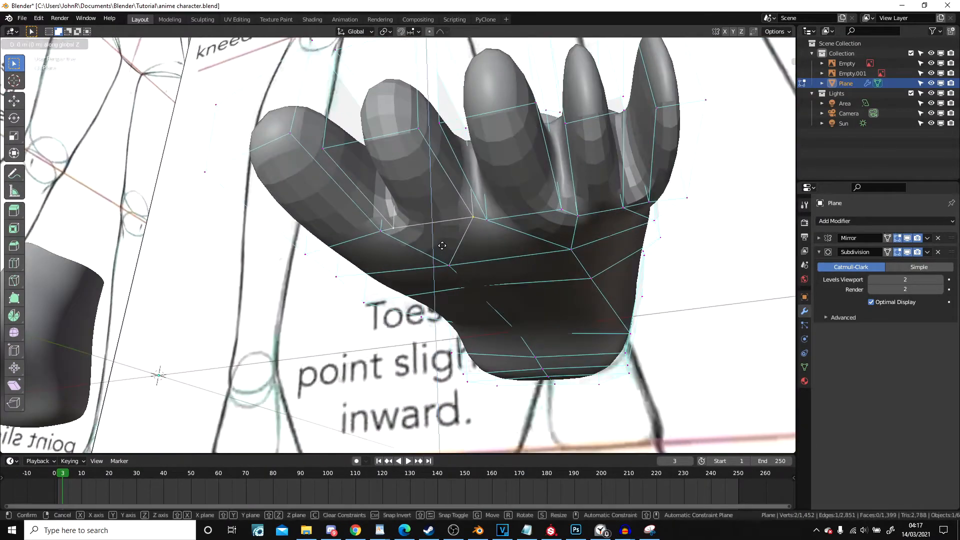
pyautogui.click(447, 216)
# - Adjust the neighbouring underside vertices at the toe bases vertically along the Z axis
pyautogui.rightClick(394, 239)
pyautogui.moveTo(331, 247); pyautogui.dragTo(455, 212, button='middle')
pyautogui.press('g')
pyautogui.press('z')
pyautogui.click(453, 250)
pyautogui.keyDown('shift'); pyautogui.click(437, 246); pyautogui.keyUp('shift')
pyautogui.press('g')
pyautogui.press('z')
pyautogui.click(440, 260)
# - Raise the underside base vertices of the fourth and little toes along the Z axis
pyautogui.click(435, 265)
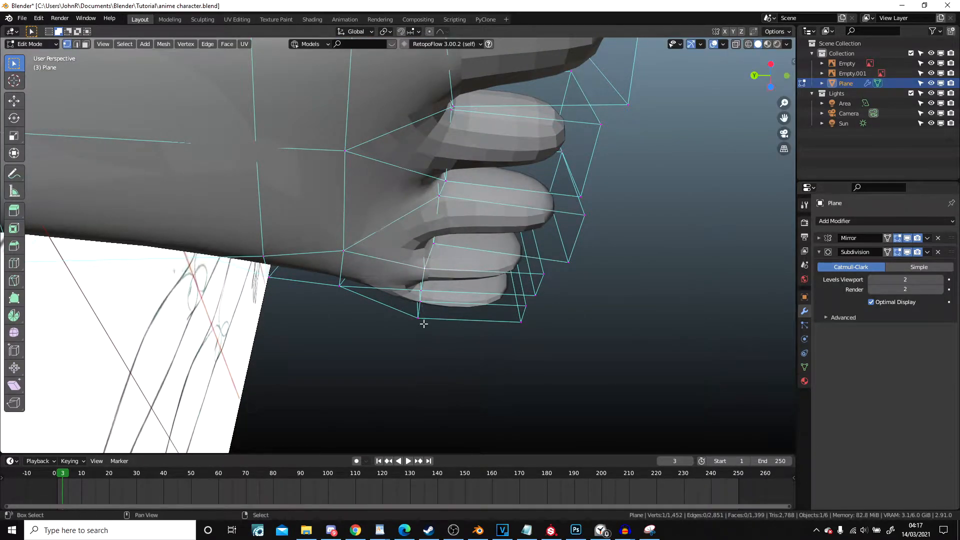
pyautogui.moveTo(431, 311); pyautogui.dragTo(477, 281, button='middle')
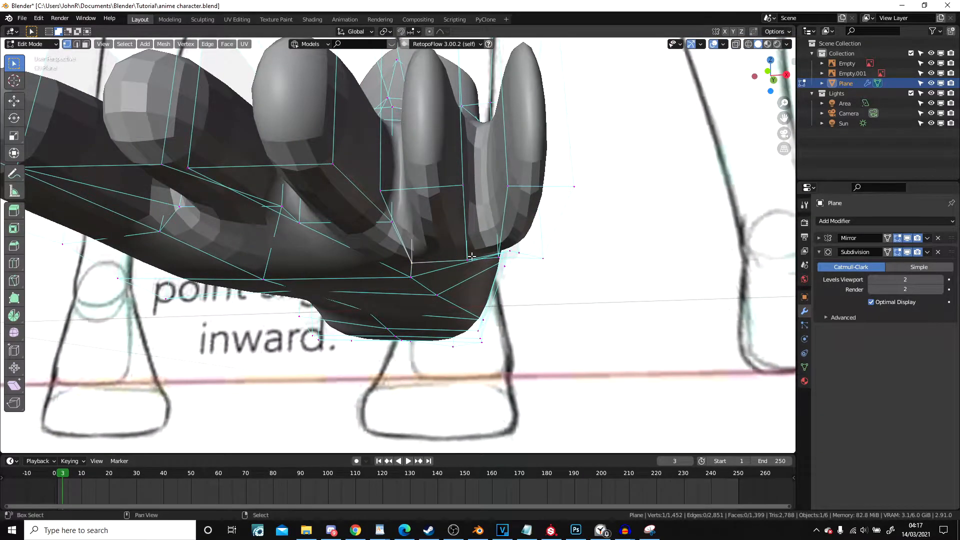
pyautogui.press('g')
pyautogui.press('z')
pyautogui.click(500, 271)
pyautogui.click(499, 260)
pyautogui.press('g')
pyautogui.press('z')
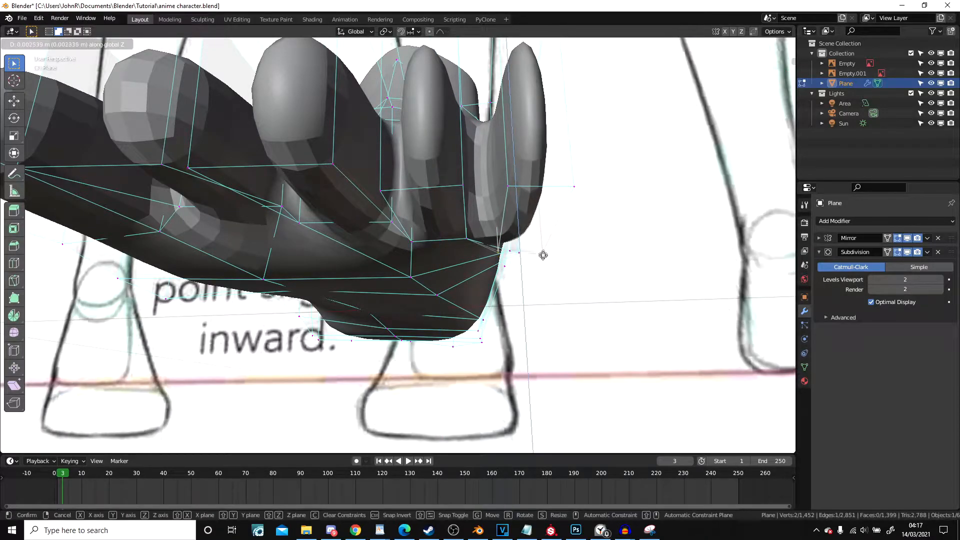
pyautogui.click(542, 246)
# - Select the row of upper vertices running across the bases of all five toes
pyautogui.scroll(-2, 543, 245)
pyautogui.scroll(4, 543, 246)
pyautogui.moveTo(544, 246); pyautogui.dragTo(429, 245, button='middle')
pyautogui.click(428, 245)
pyautogui.moveTo(404, 209); pyautogui.dragTo(469, 216, button='middle')
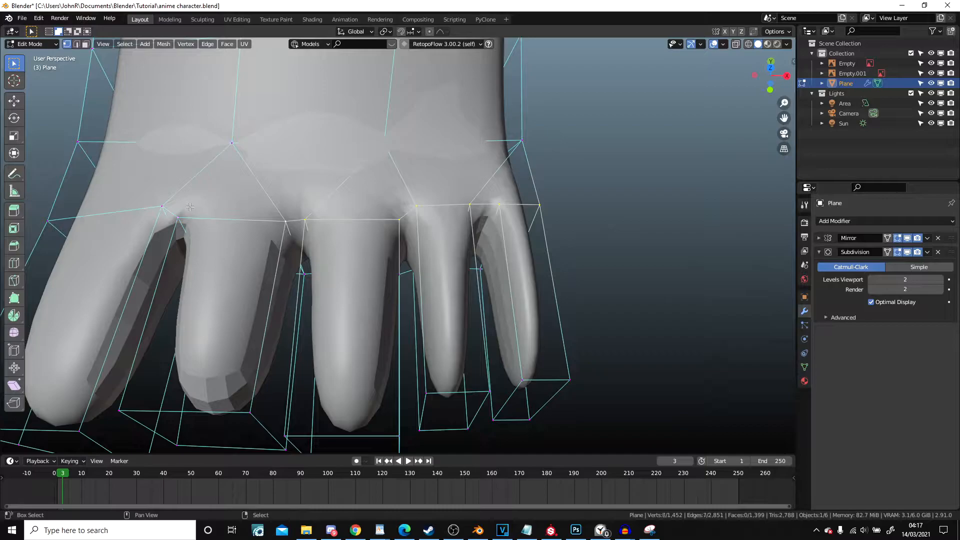
pyautogui.moveTo(55, 211); pyautogui.dragTo(403, 165, button='middle')
pyautogui.keyDown('alt'); pyautogui.click(403, 165); pyautogui.keyUp('alt')
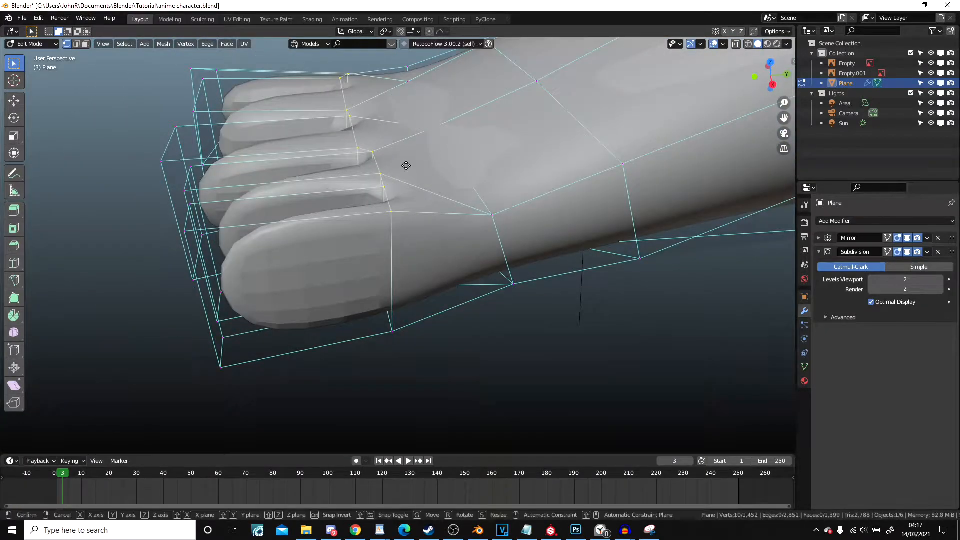
pyautogui.press('g')
pyautogui.press('z')
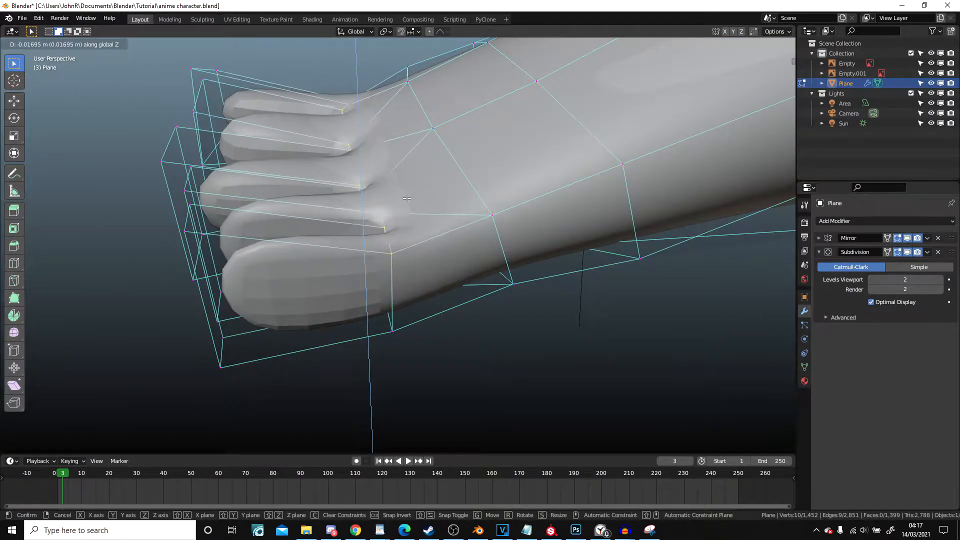
pyautogui.click(407, 198)
# - Extend the selection to the upper faces of all the toes and lower them about 0.01 m along Z
pyautogui.moveTo(178, 225); pyautogui.dragTo(175, 123)
pyautogui.moveTo(191, 88); pyautogui.dragTo(207, 61)
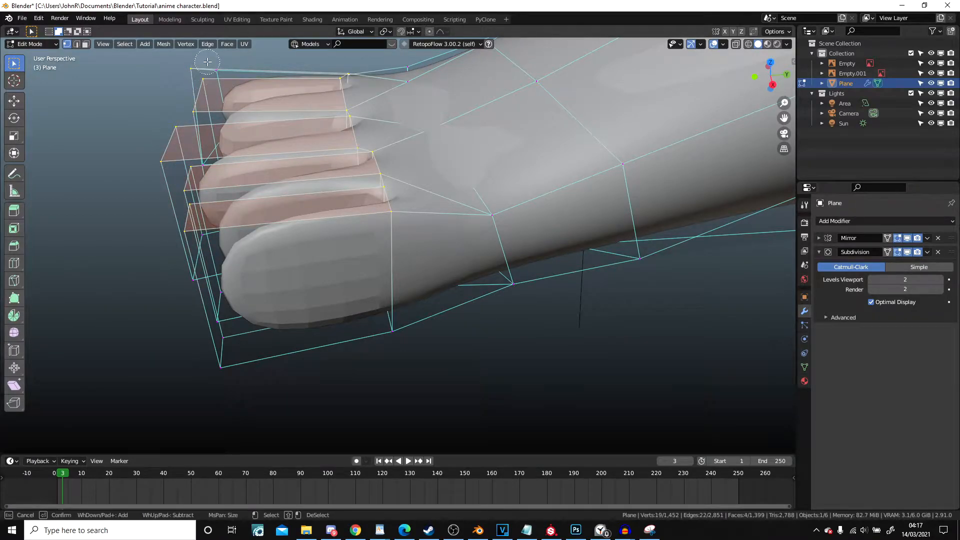
pyautogui.press('Escape')
pyautogui.scroll(-2, 225, 73)
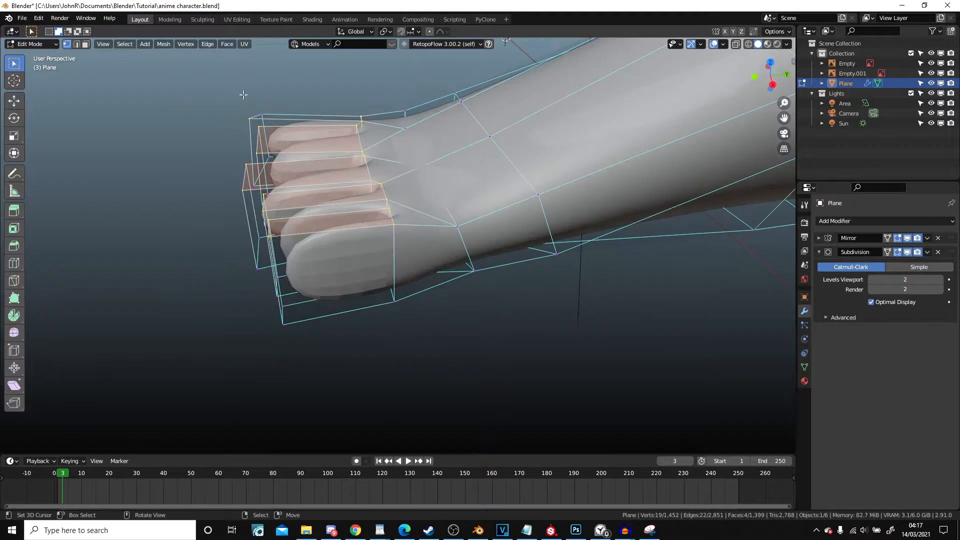
pyautogui.moveTo(244, 92); pyautogui.dragTo(246, 120, button='middle')
pyautogui.press('c')
pyautogui.click(244, 73)
pyautogui.press('Escape')
pyautogui.moveTo(452, 110); pyautogui.dragTo(456, 78, button='middle')
pyautogui.press('g')
pyautogui.press('z')
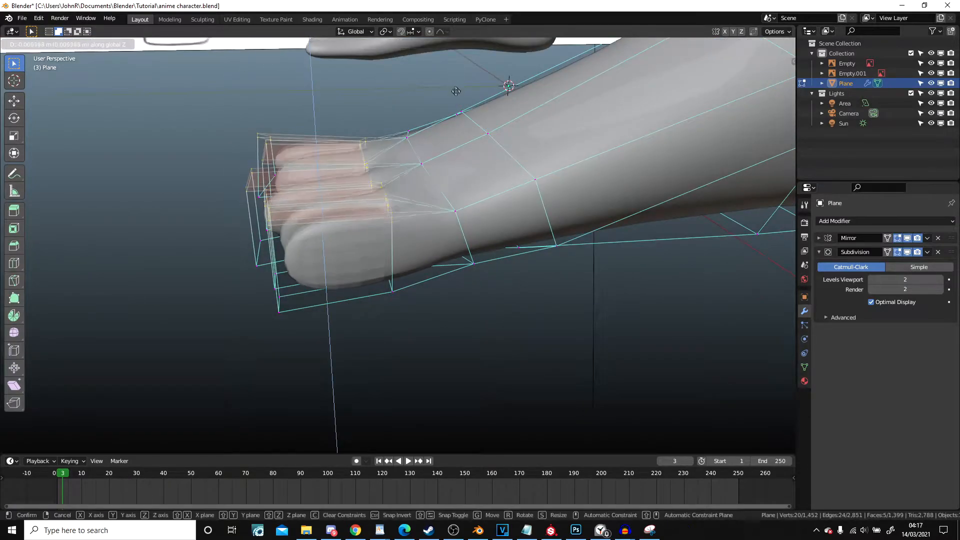
pyautogui.click(456, 99)
# - Select all the toe faces in the wireframe side view and flatten them slightly by scaling along Z
pyautogui.moveTo(456, 99); pyautogui.dragTo(421, 160, button='middle')
pyautogui.press('KP_3')
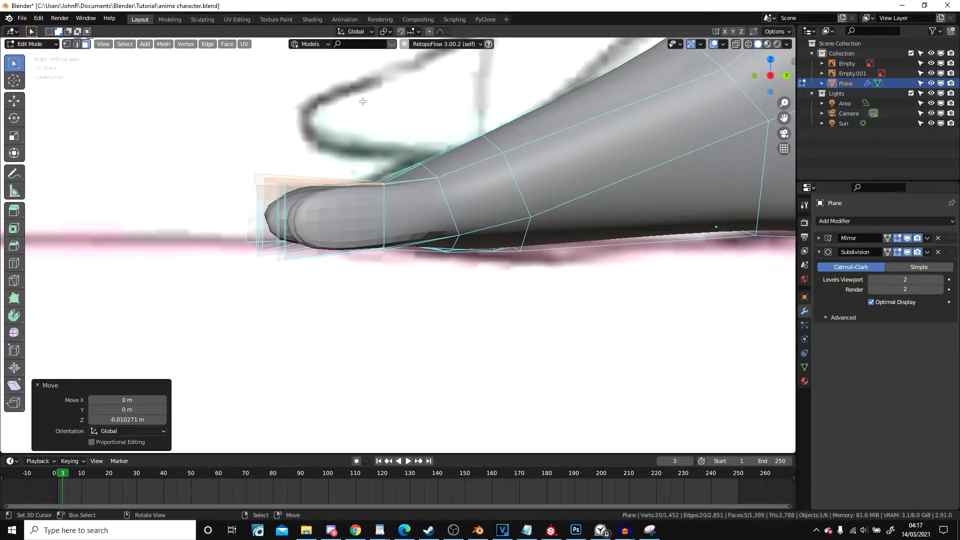
pyautogui.hotkey('shift', 'z')
pyautogui.press('c')
pyautogui.moveTo(320, 206); pyautogui.dragTo(335, 212)
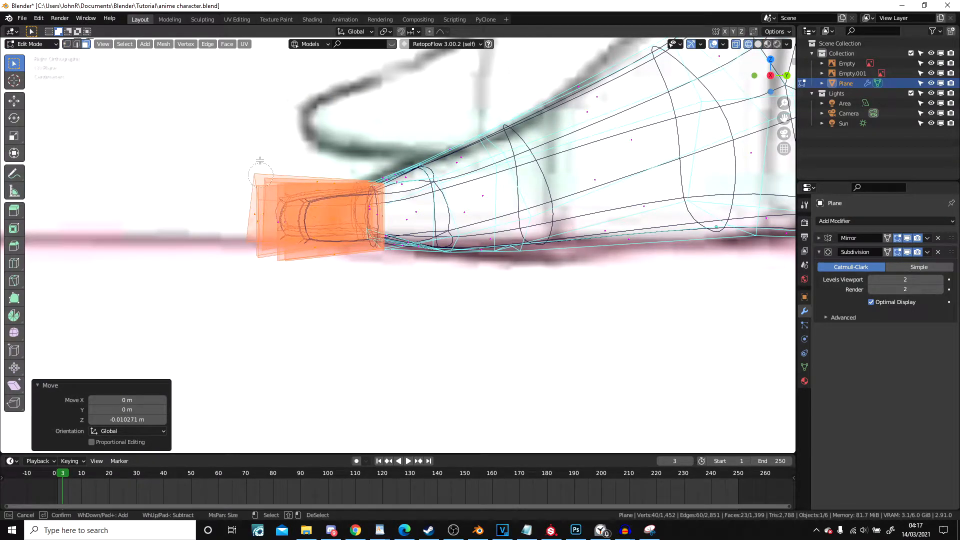
pyautogui.press('Escape')
pyautogui.press('s')
pyautogui.press('z')
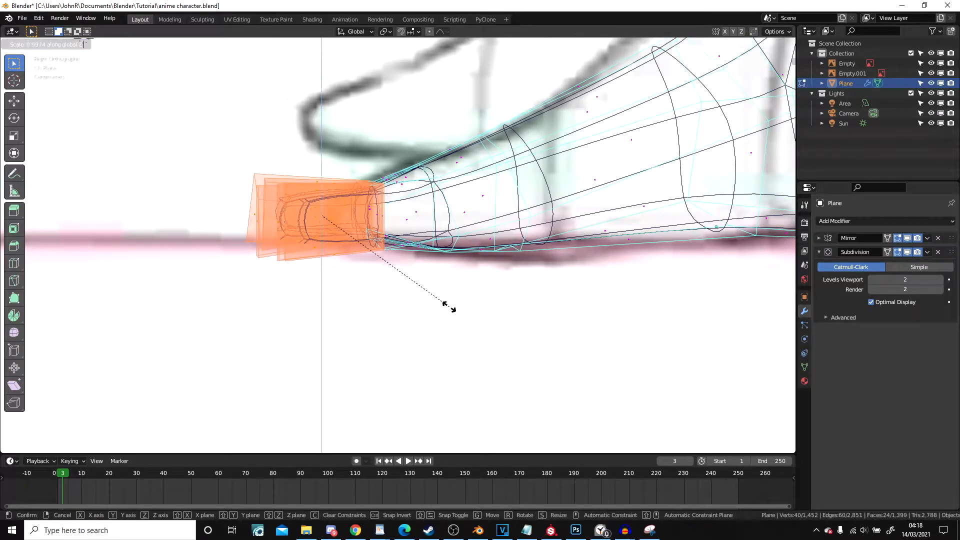
pyautogui.click(437, 301)
# - Enable proportional editing and shift the toes back toward the ankle, first by about 0.017 m in Y, then further
pyautogui.press('o')
pyautogui.press('s')
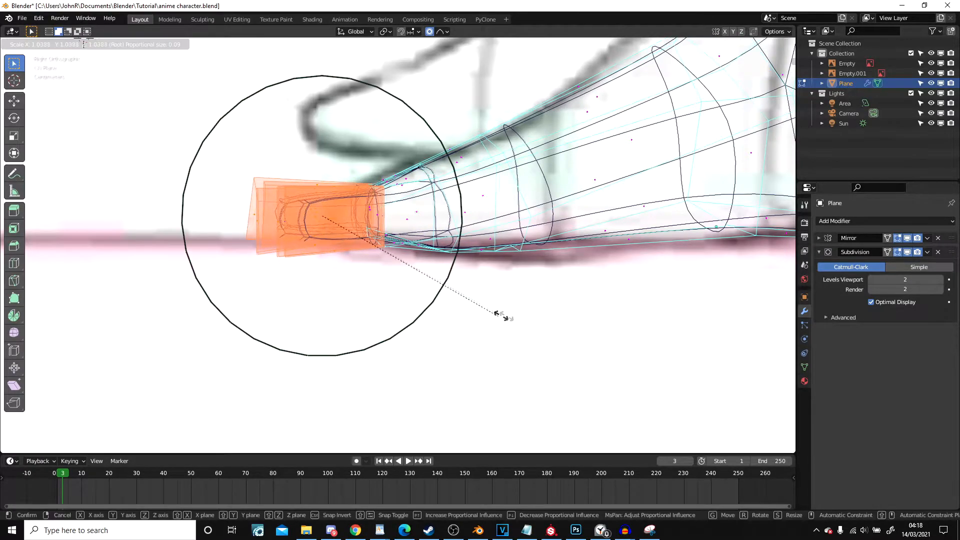
pyautogui.scroll(-1, 523, 319)
pyautogui.press('g')
pyautogui.click(526, 312)
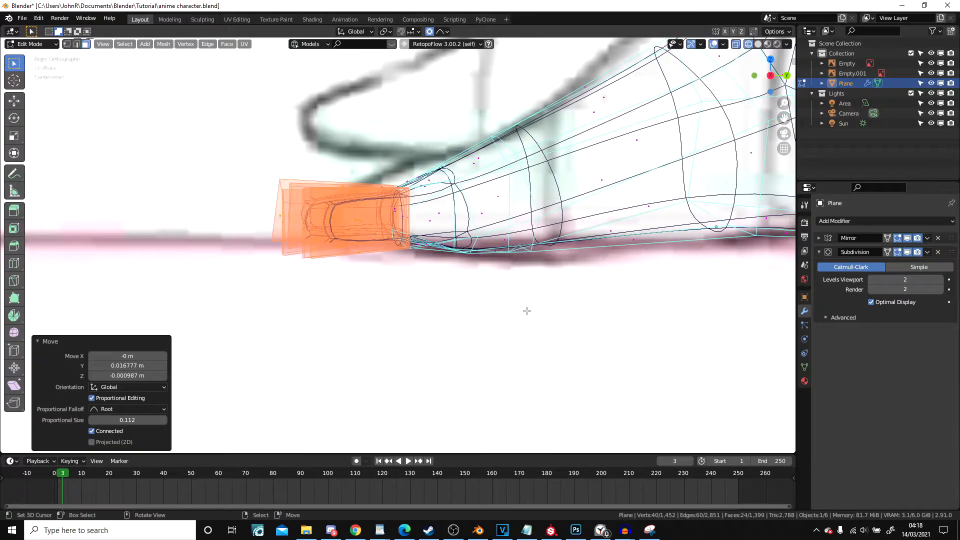
pyautogui.press('g')
pyautogui.scroll(-1, 555, 303)
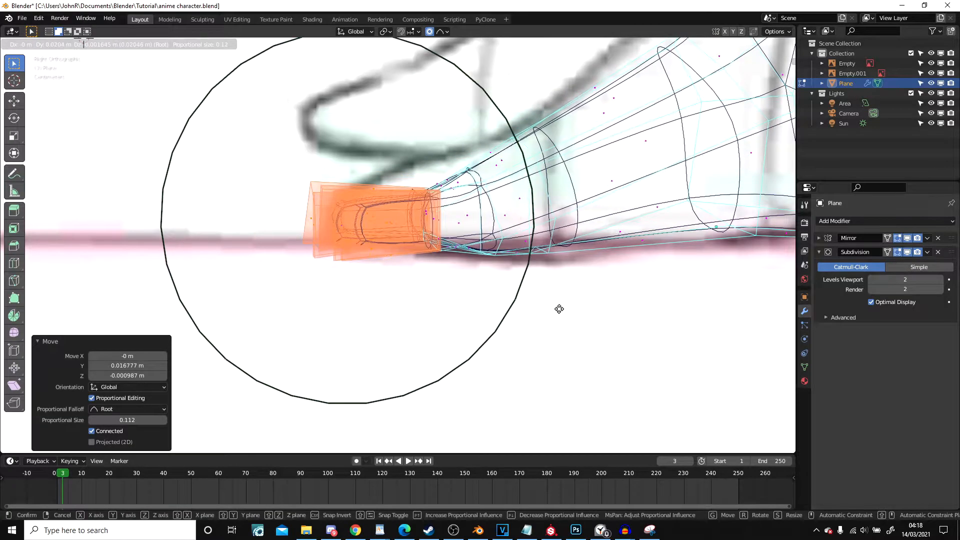
pyautogui.click(556, 302)
# - Return to solid shading and inspect the smoothed toes from the front in Object Mode
pyautogui.moveTo(489, 227); pyautogui.dragTo(496, 301, button='middle')
pyautogui.press('z')
pyautogui.click(560, 311)
pyautogui.scroll(-2, 574, 327)
pyautogui.press('Tab')
pyautogui.moveTo(574, 327); pyautogui.dragTo(588, 237, button='middle')
pyautogui.scroll(3, 548, 222)
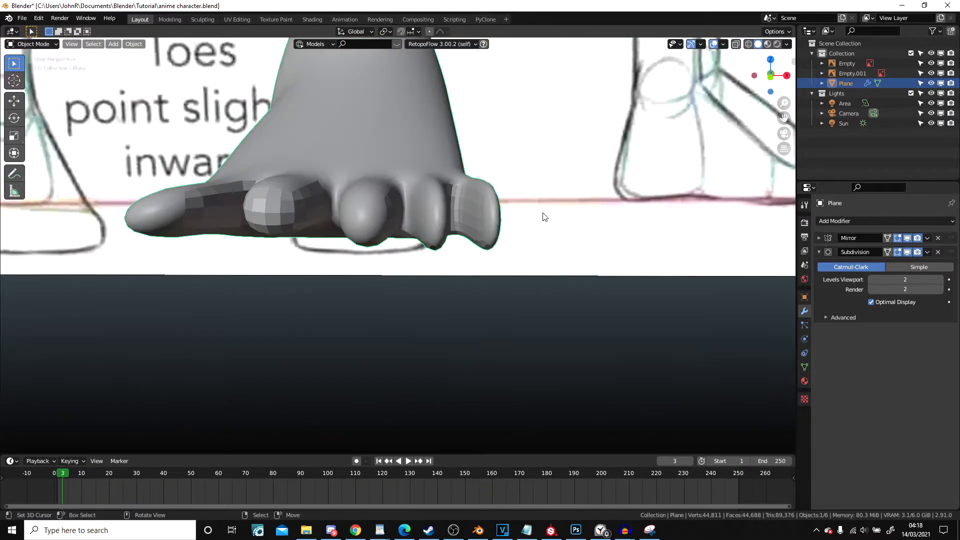
pyautogui.moveTo(543, 217); pyautogui.dragTo(526, 208, button='middle')
# - Narrow the second toe in Edit Mode by scaling its two side faces together along X, and adjust their position
pyautogui.press('Tab')
pyautogui.keyDown('shift'); pyautogui.moveTo(468, 231); pyautogui.dragTo(413, 240, button='middle'); pyautogui.keyUp('shift')
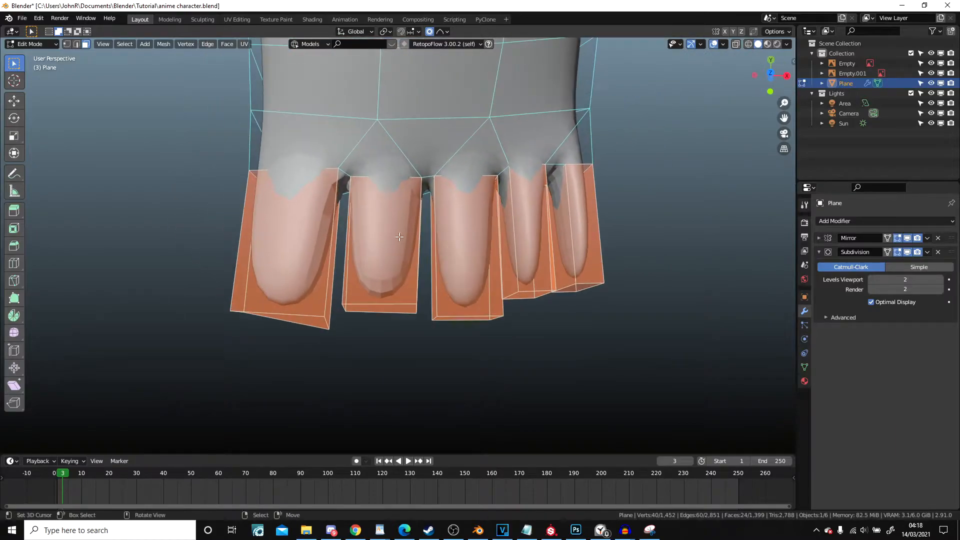
pyautogui.moveTo(350, 190); pyautogui.dragTo(380, 280, button='middle')
pyautogui.click(411, 260)
pyautogui.press('s')
pyautogui.press('x')
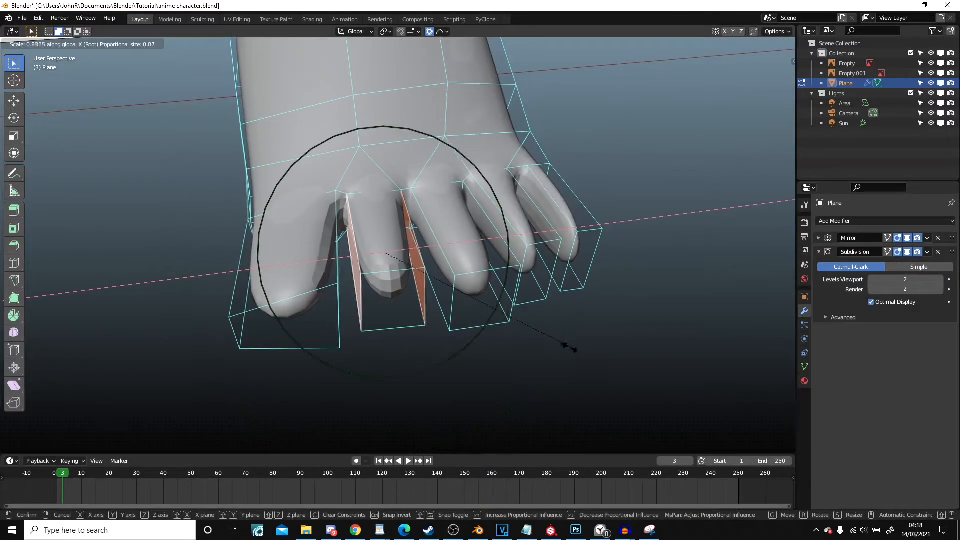
pyautogui.click(555, 343)
pyautogui.moveTo(557, 342); pyautogui.dragTo(514, 242, button='middle')
pyautogui.press('g')
pyautogui.click(503, 294)
# - Reposition the middle toe's end face in the top view so the toe runs straight forward
pyautogui.rightClick(451, 279)
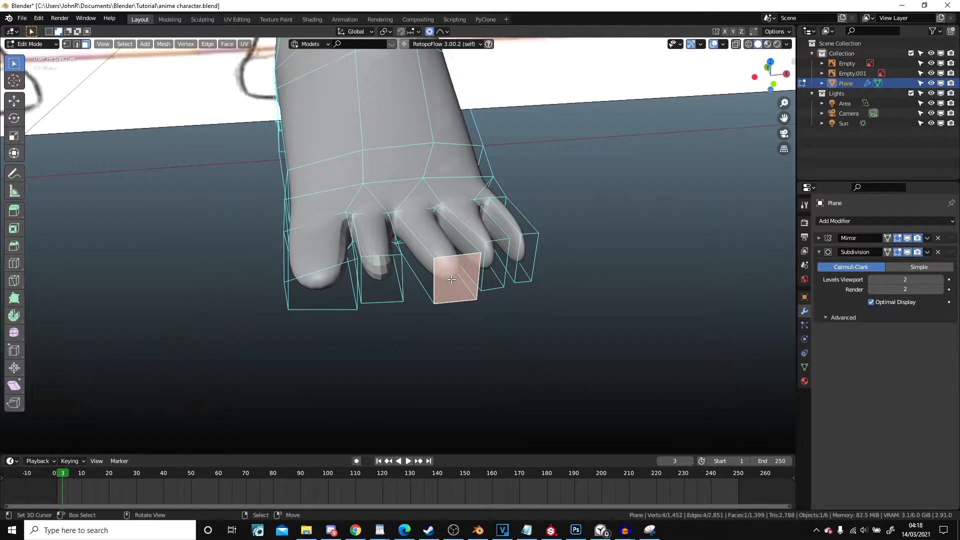
pyautogui.press('KP_7')
pyautogui.scroll(1, 518, 300)
pyautogui.press('g')
pyautogui.click(492, 295)
# - Pull the big toe's tip face back slightly and move the second toe's tip face about 0.014 m forward
pyautogui.rightClick(315, 316)
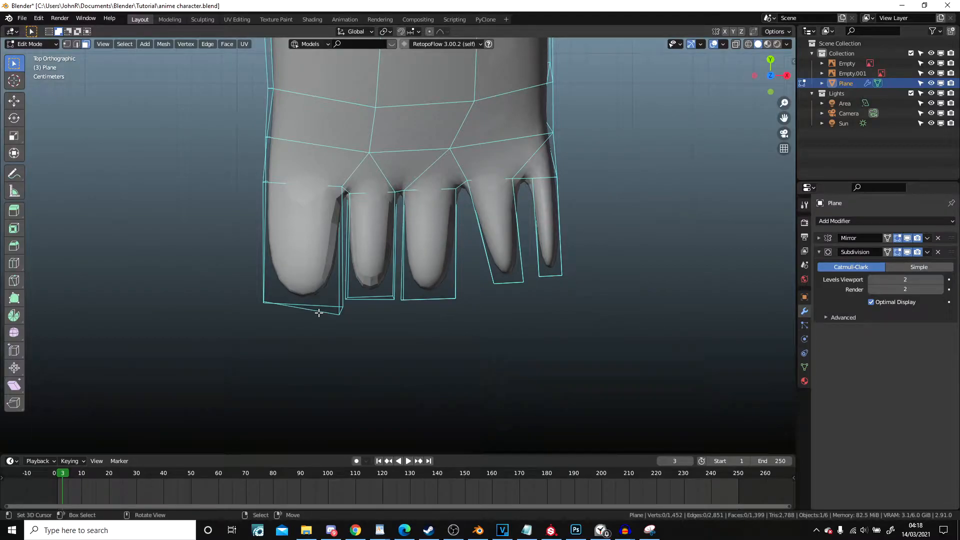
pyautogui.press('g')
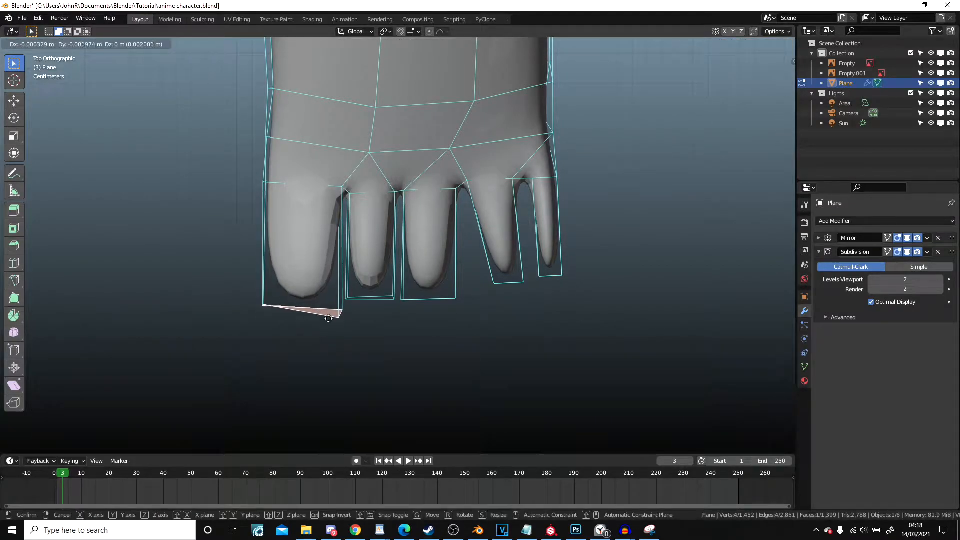
pyautogui.click(332, 302)
pyautogui.click(370, 308)
pyautogui.press('g')
pyautogui.click(371, 321)
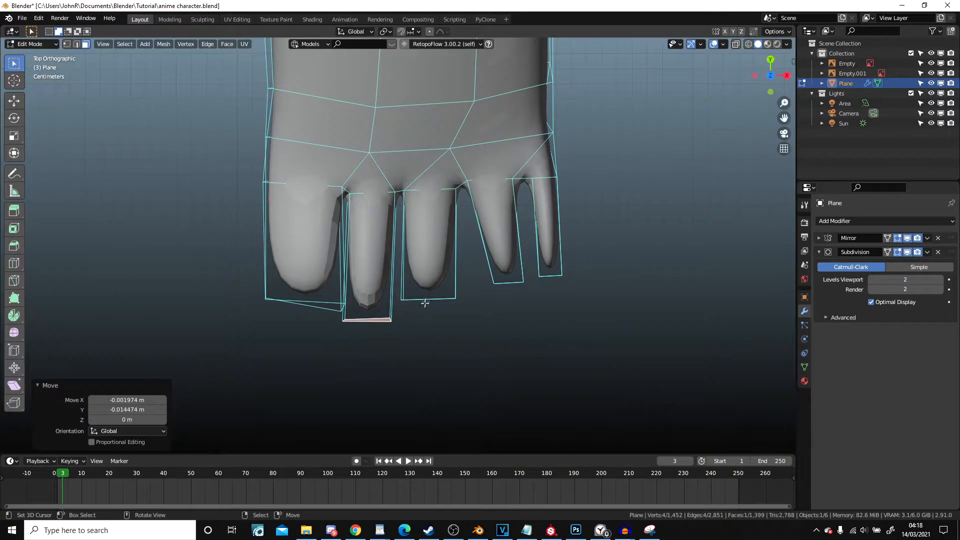
# - Extend the middle toe's tip slightly and move the fourth toe's tip face inward to straighten that toe
pyautogui.moveTo(425, 301); pyautogui.dragTo(423, 297, button='middle')
pyautogui.click(422, 303)
pyautogui.press('KP_7')
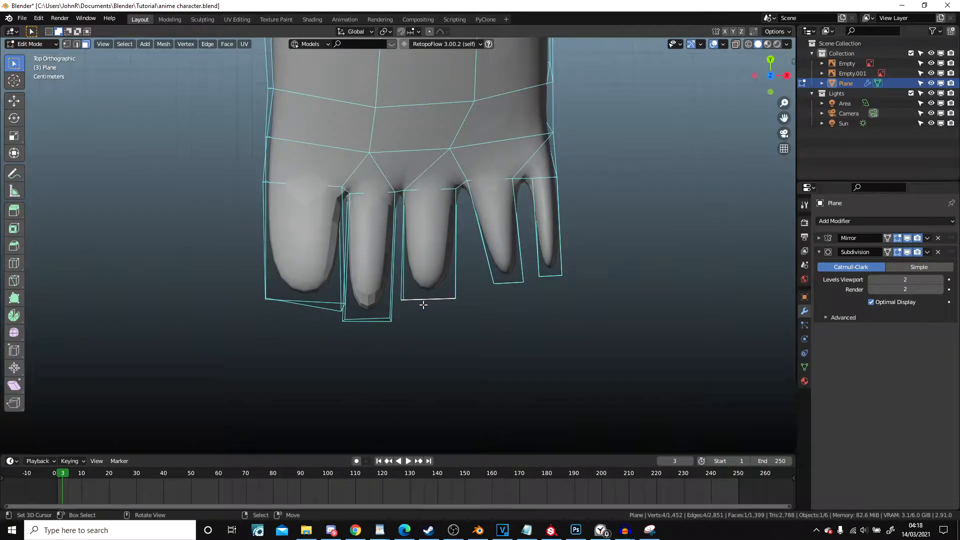
pyautogui.press('g')
pyautogui.click(426, 303)
pyautogui.moveTo(425, 303); pyautogui.dragTo(502, 292, button='middle')
pyautogui.click(502, 292)
pyautogui.press('KP_7')
pyautogui.press('g')
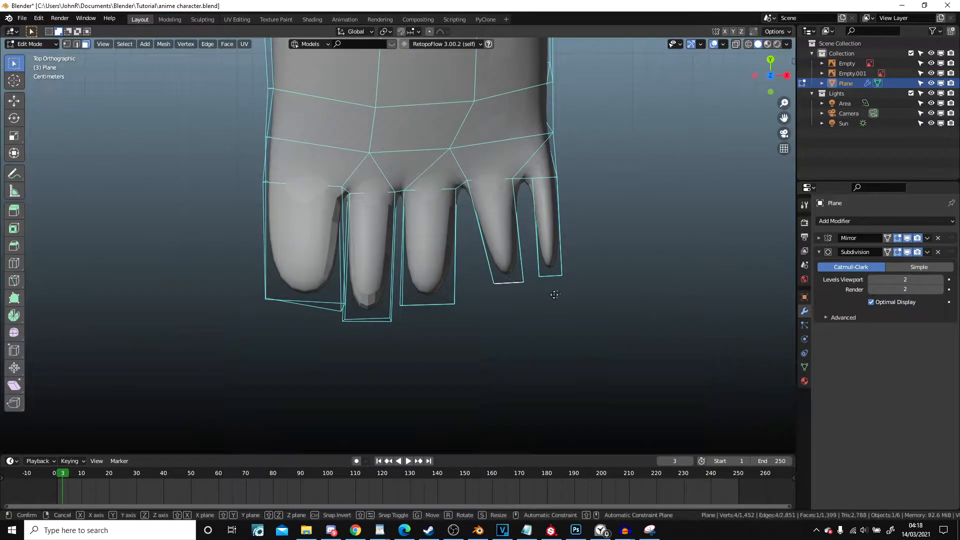
pyautogui.click(541, 291)
# - Widen the little toe by moving its inner side face about 0.011 m toward the fourth toe
pyautogui.moveTo(541, 292); pyautogui.dragTo(547, 295, button='middle')
pyautogui.click(549, 298)
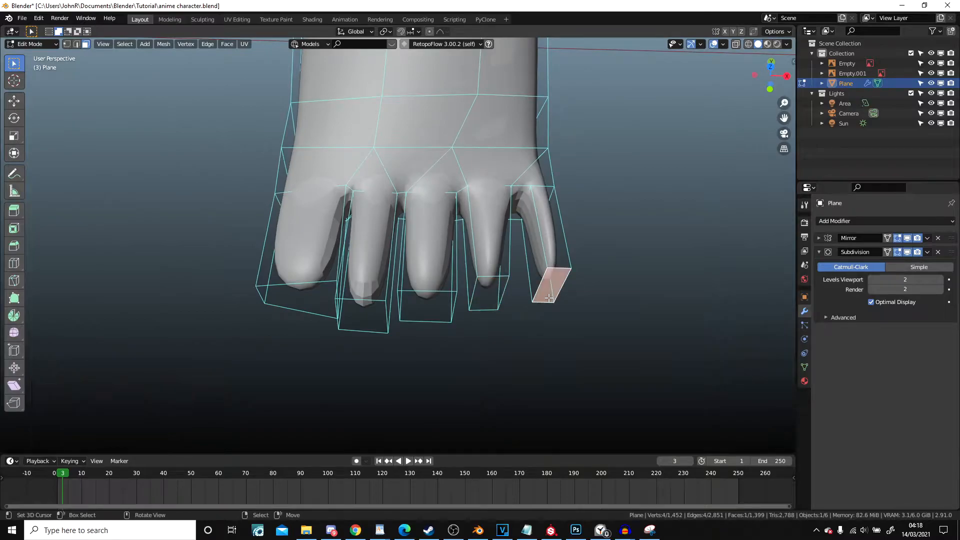
pyautogui.press('KP_7')
pyautogui.moveTo(555, 231); pyautogui.dragTo(508, 192, button='middle')
pyautogui.press('KP_7')
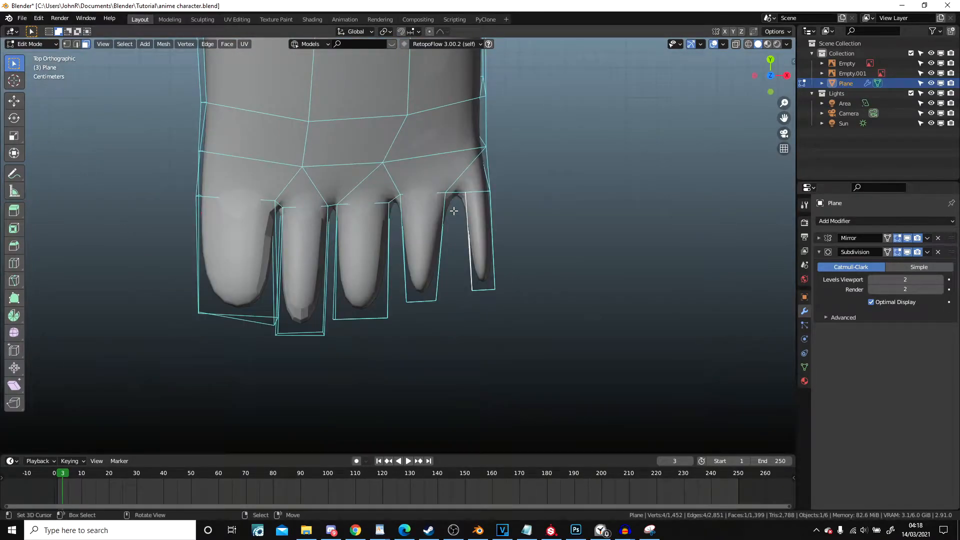
pyautogui.scroll(3, 604, 248)
pyautogui.press('g')
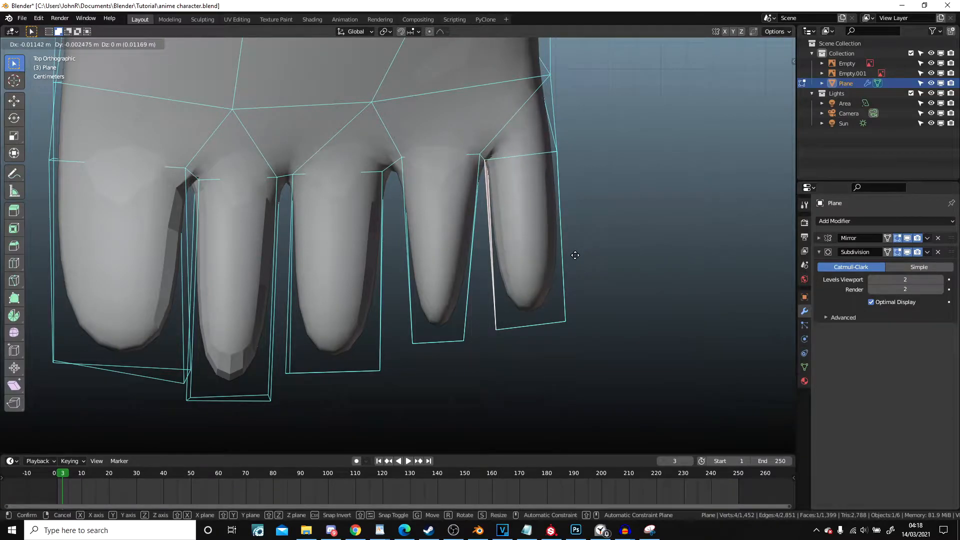
pyautogui.click(575, 255)
# - Widen the fourth toe's tip by scaling its end face to about 1.38 along X
pyautogui.moveTo(493, 321); pyautogui.dragTo(447, 330, button='middle')
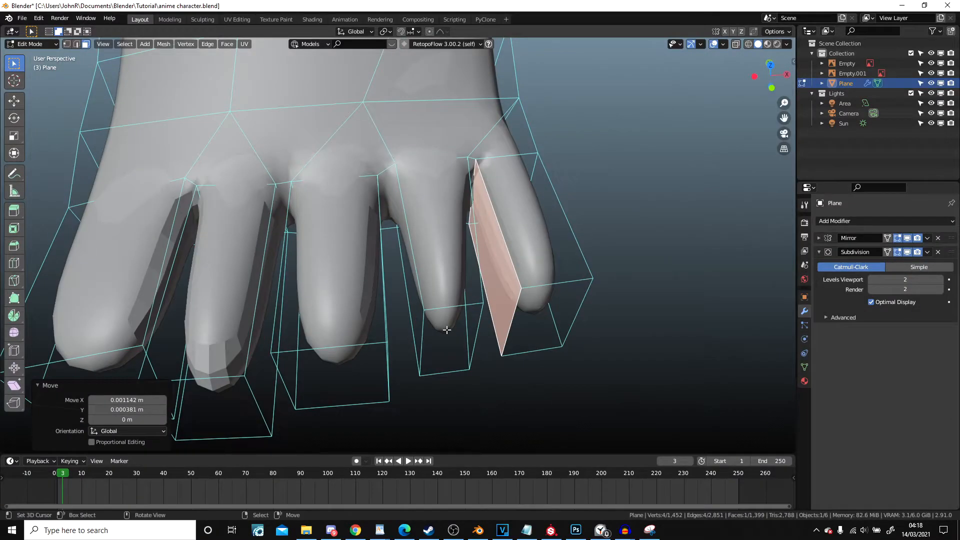
pyautogui.press('s')
pyautogui.press('x')
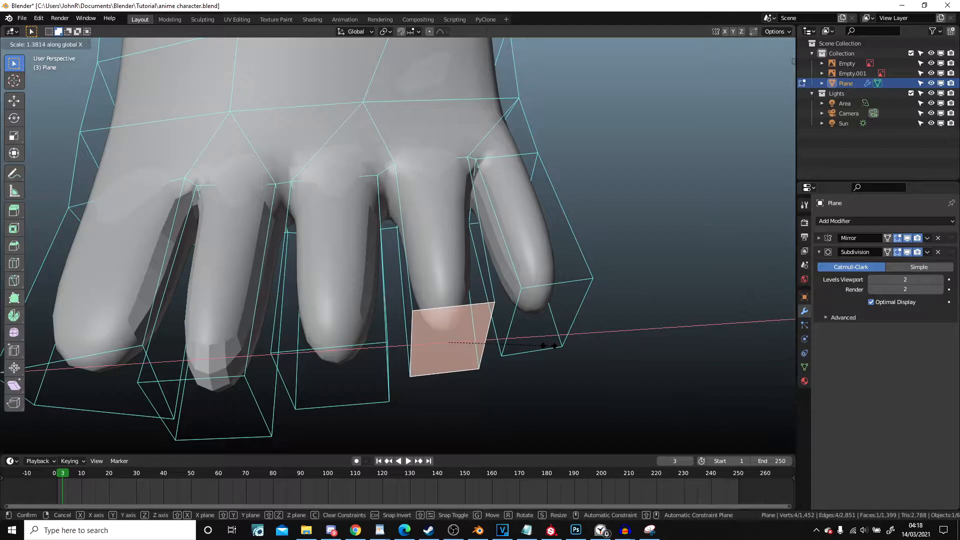
pyautogui.click(550, 345)
# - Widen the little toe's tip by scaling its end face to 1.027 along X
pyautogui.scroll(-5, 543, 334)
pyautogui.moveTo(542, 335); pyautogui.dragTo(500, 215, button='middle')
pyautogui.click(447, 253)
pyautogui.moveTo(453, 254); pyautogui.dragTo(547, 379, button='middle')
pyautogui.press('s')
pyautogui.press('x')
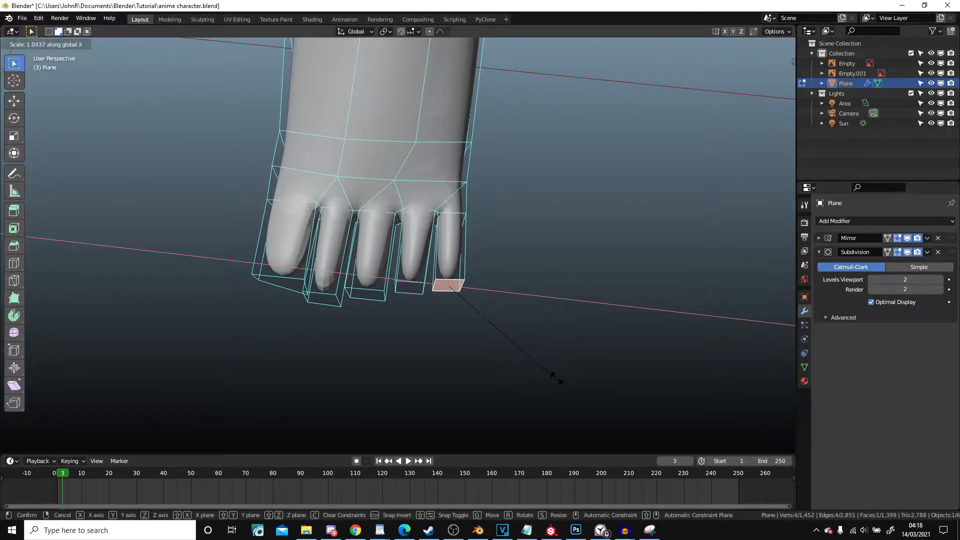
pyautogui.click(550, 364)
# - Reposition the vertical edge on the outer side of the little toe's base, working in top view
pyautogui.moveTo(540, 278); pyautogui.dragTo(430, 193, button='middle')
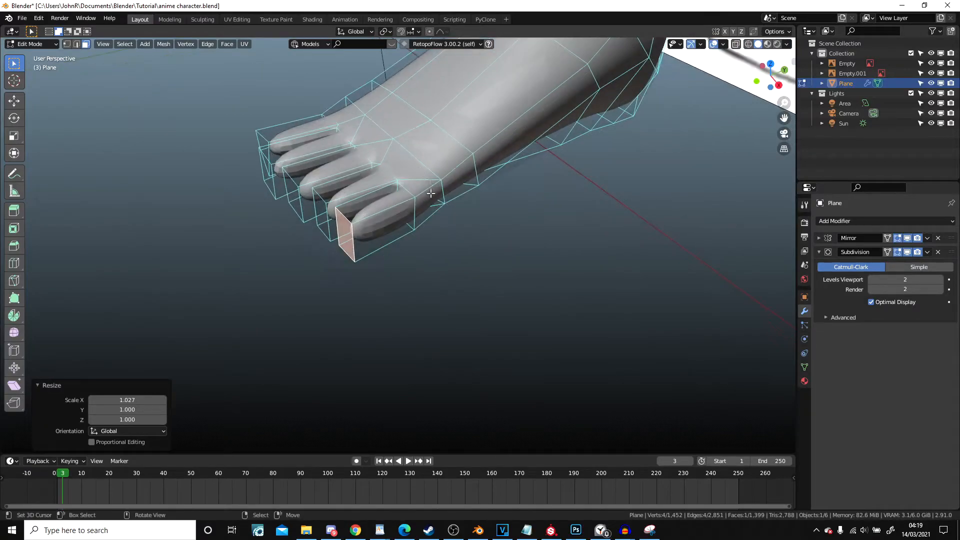
pyautogui.scroll(4, 430, 193)
pyautogui.click(423, 188)
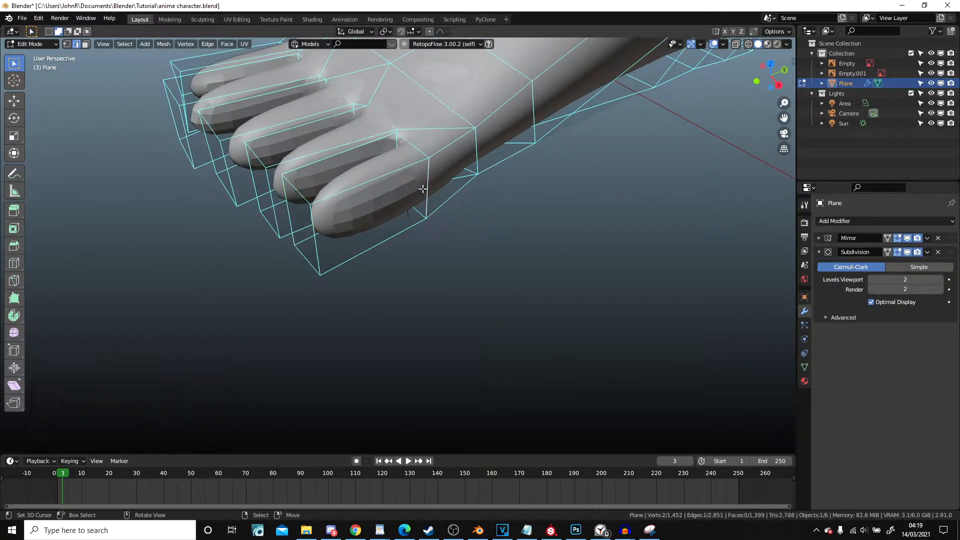
pyautogui.press('KP_7')
pyautogui.press('g')
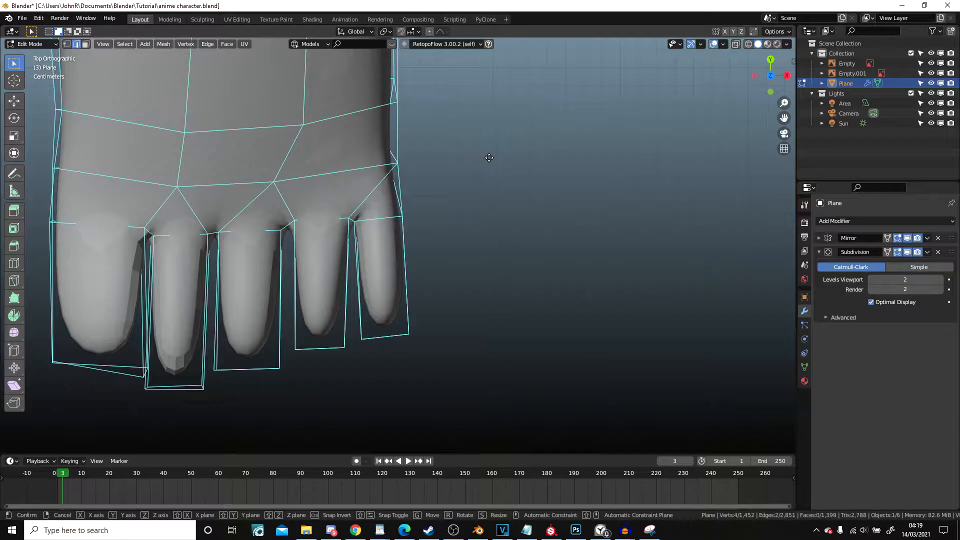
pyautogui.click(495, 156)
# - Turn on proportional editing and move the little-toe side of the foot back about 0.03 m so the toes slope
pyautogui.press('o')
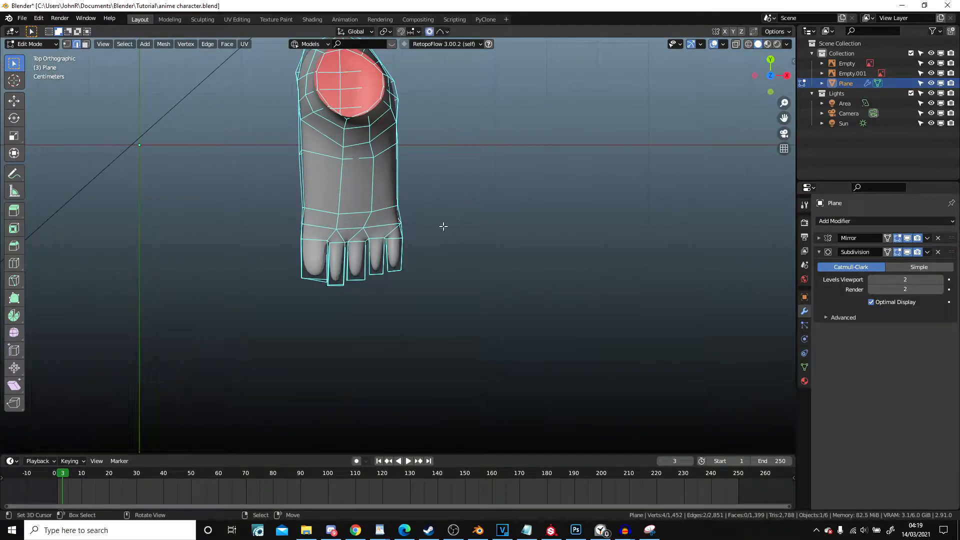
pyautogui.press('g')
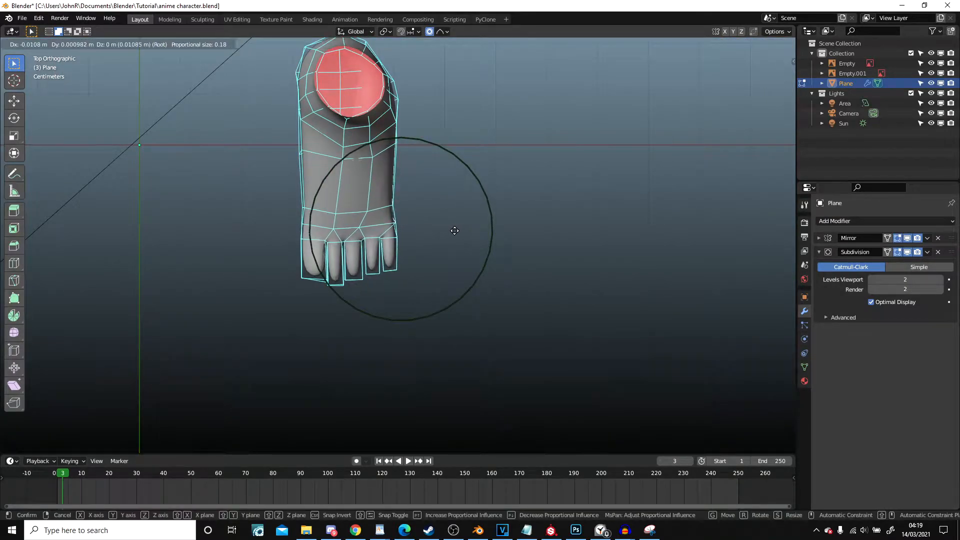
pyautogui.rightClick(448, 230)
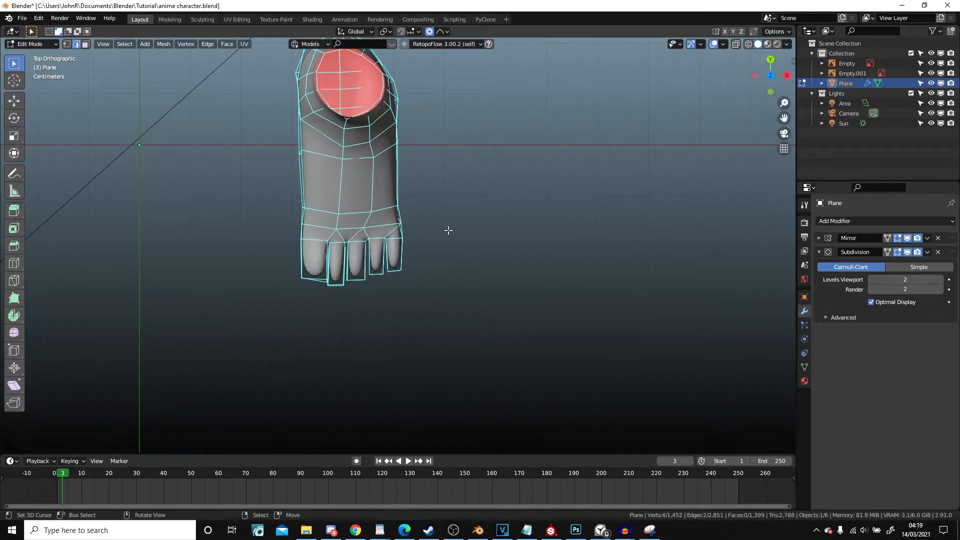
pyautogui.scroll(3, 448, 230)
pyautogui.press('g')
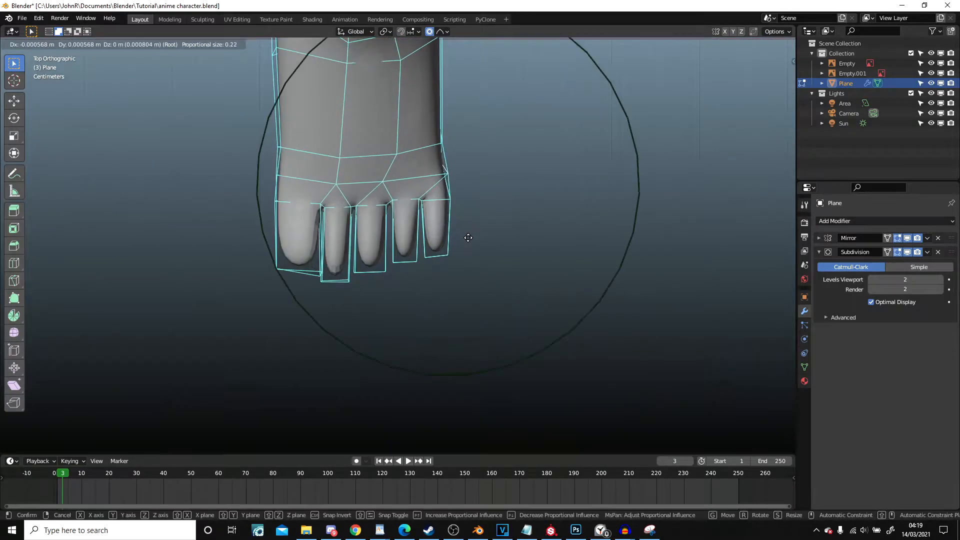
pyautogui.scroll(2, 468, 220)
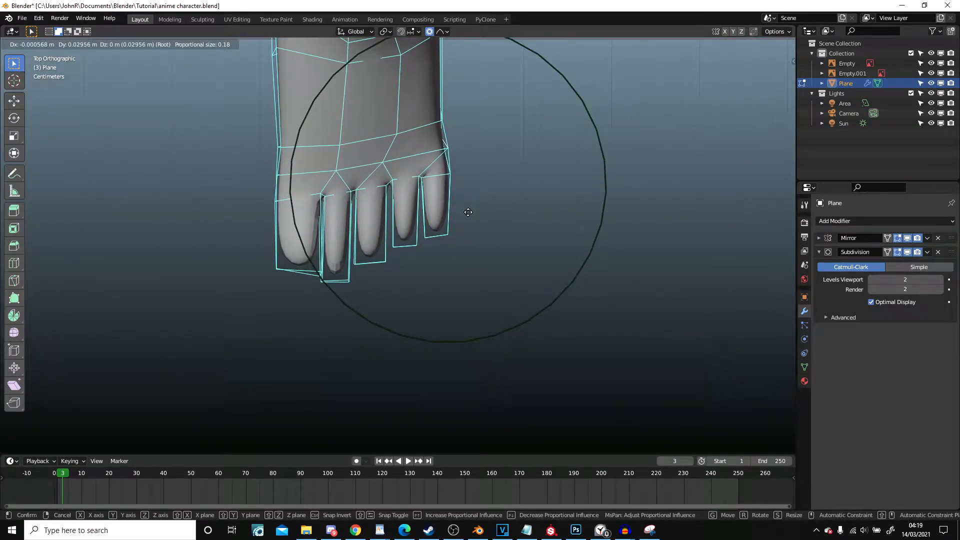
pyautogui.click(467, 212)
# - Examine the smoothed foot and its toe line from the side, without and with the edit cage
pyautogui.scroll(-3, 467, 213)
pyautogui.press('Tab')
pyautogui.moveTo(467, 215); pyautogui.dragTo(543, 165, button='middle')
pyautogui.scroll(4, 426, 216)
pyautogui.moveTo(426, 216); pyautogui.dragTo(458, 197, button='middle')
pyautogui.scroll(5, 420, 230)
pyautogui.press('Tab')
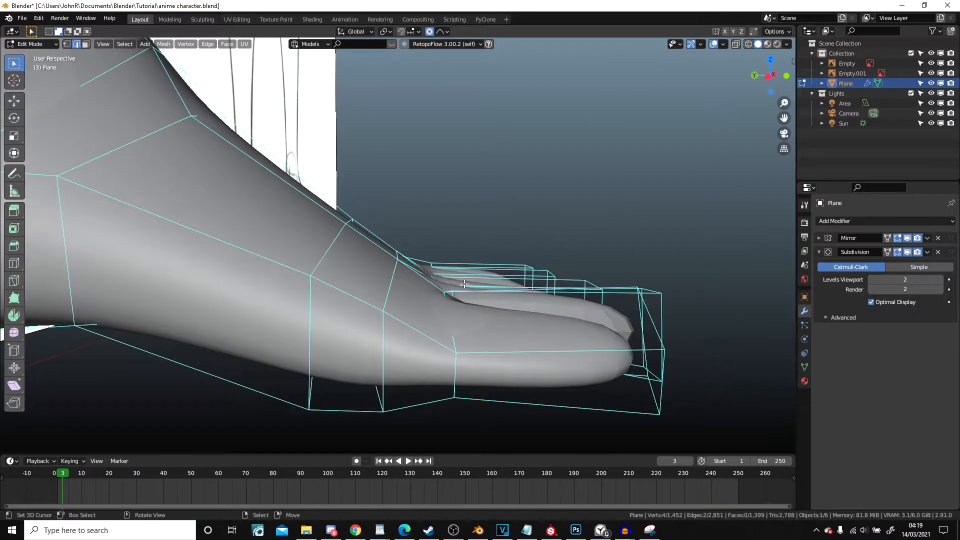
pyautogui.scroll(-5, 465, 284)
# - Select the geometry of all five toes in wireframe shading and scale it to 1.246 along Z
pyautogui.moveTo(464, 283); pyautogui.dragTo(308, 280, button='middle')
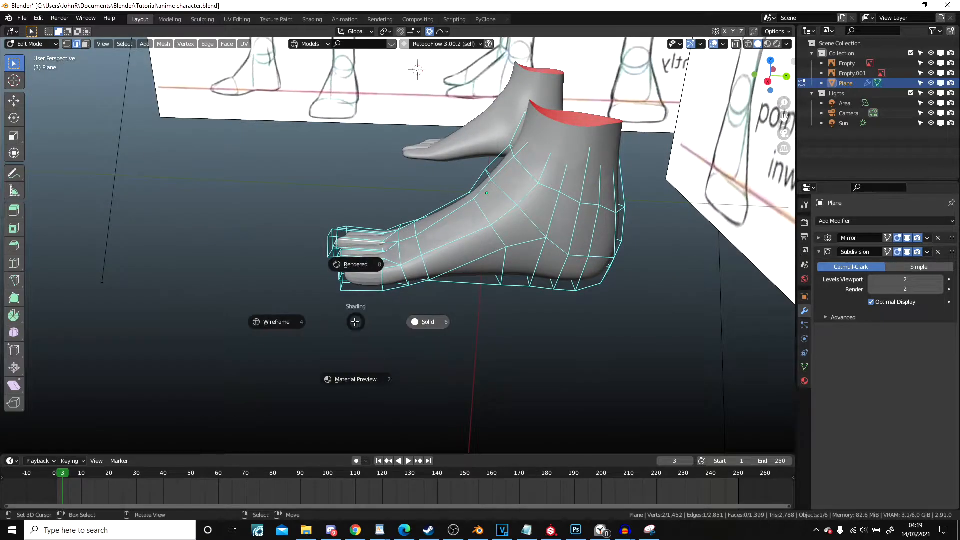
pyautogui.click(295, 311)
pyautogui.scroll(2, 345, 319)
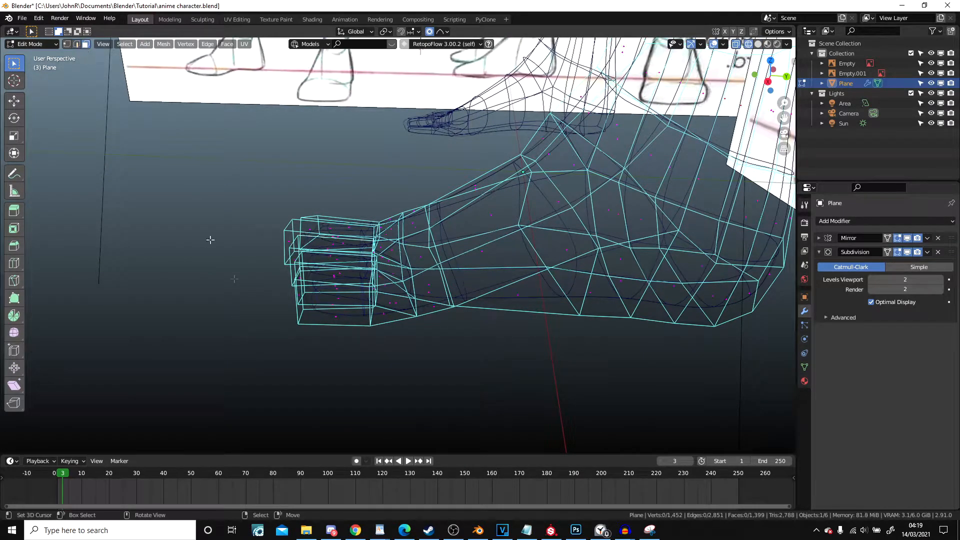
pyautogui.moveTo(321, 344); pyautogui.dragTo(324, 264)
pyautogui.press('Escape')
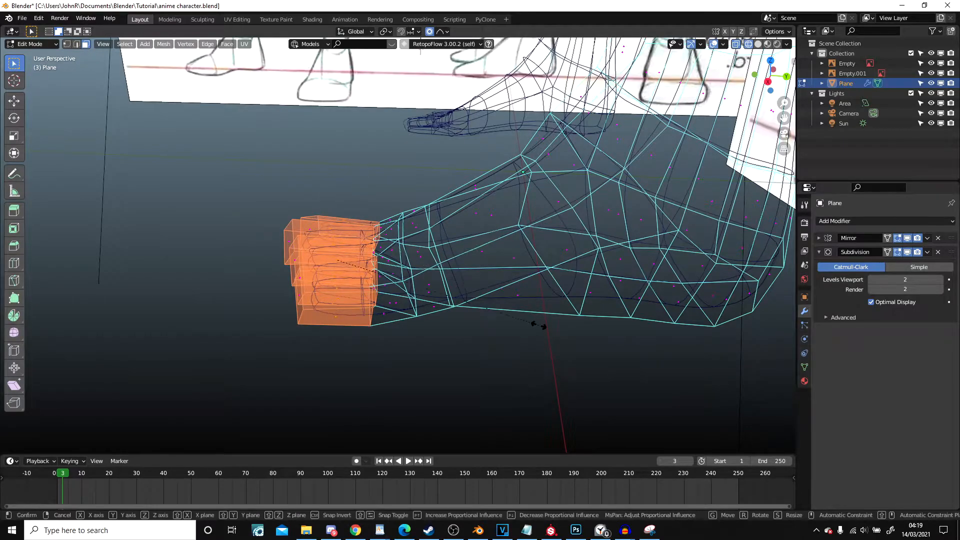
pyautogui.press('s')
pyautogui.press('z')
pyautogui.click(591, 334)
pyautogui.moveTo(590, 334); pyautogui.dragTo(656, 309, button='middle')
pyautogui.press('s')
pyautogui.press('x')
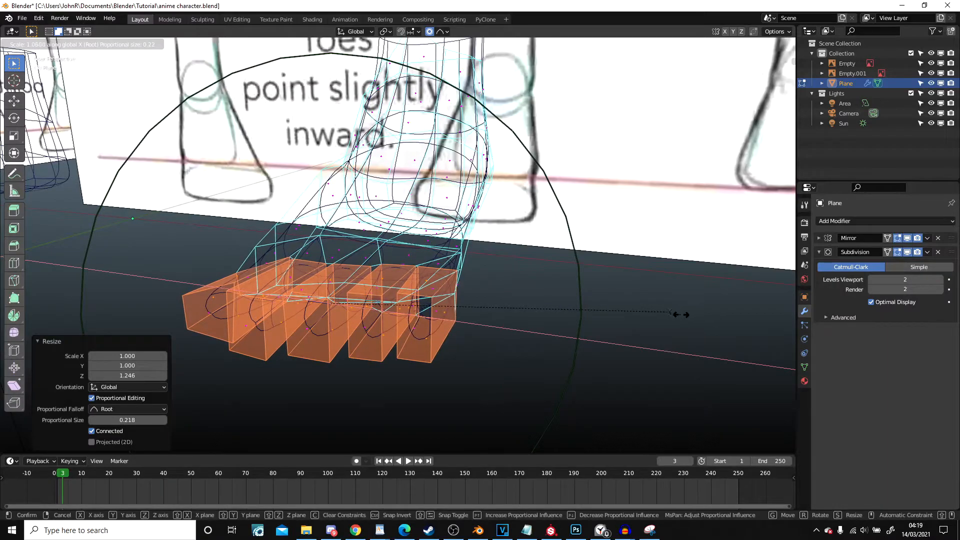
pyautogui.press('Escape')
# - Change the transform pivot point and scale the selected toes up uniformly to thicken them
pyautogui.click(366, 33)
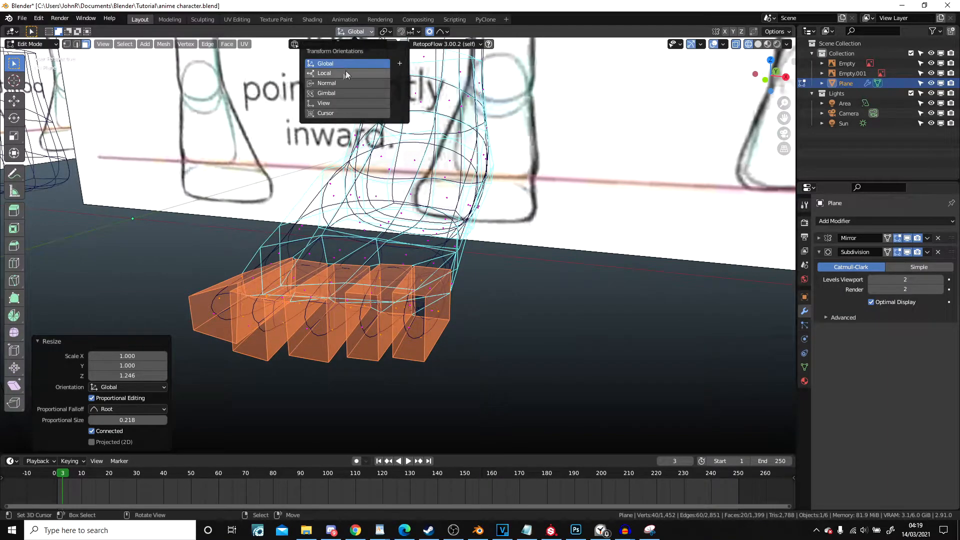
pyautogui.click(387, 34)
pyautogui.click(414, 65)
pyautogui.press('s')
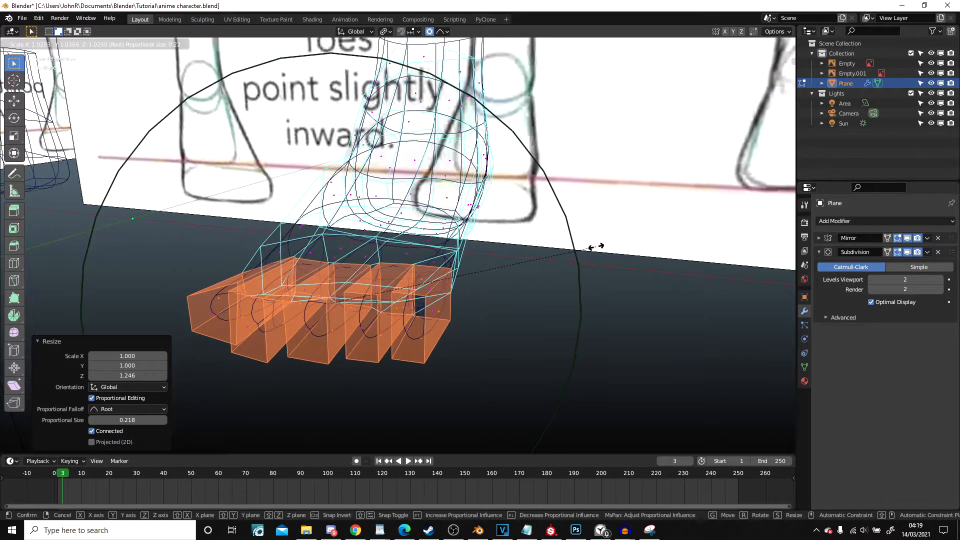
pyautogui.click(613, 249)
pyautogui.click(665, 262)
pyautogui.moveTo(512, 271)
pyautogui.mouseDown(button='middle')
pyautogui.moveTo(536, 301)
pyautogui.moveTo(447, 258)
pyautogui.moveTo(435, 223)
pyautogui.moveTo(492, 214)
pyautogui.moveTo(524, 235)
pyautogui.moveTo(479, 243)
pyautogui.moveTo(468, 256)
pyautogui.mouseUp(button='middle')
pyautogui.press('s')
pyautogui.click(542, 308)
# - Raise the little toe's underside face about 0.011 m along Z with a reduced proportional editing radius
pyautogui.press('Tab')
pyautogui.scroll(-2, 542, 306)
pyautogui.scroll(2, 524, 234)
pyautogui.press('Tab')
pyautogui.scroll(3, 467, 256)
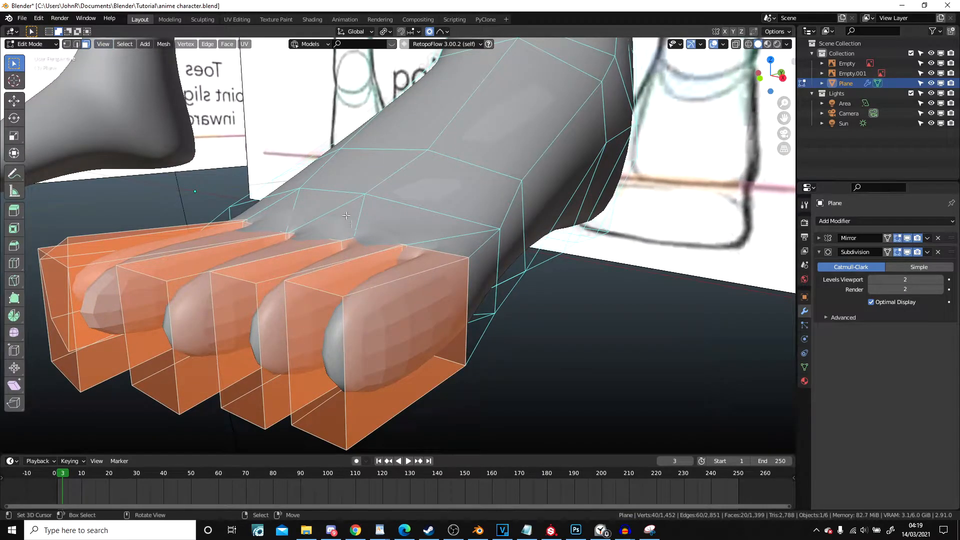
pyautogui.moveTo(400, 356); pyautogui.dragTo(363, 269, button='middle')
pyautogui.rightClick(358, 213)
pyautogui.moveTo(358, 213); pyautogui.dragTo(390, 280, button='middle')
pyautogui.press('g')
pyautogui.press('z')
pyautogui.scroll(8, 479, 274)
pyautogui.click(477, 275)
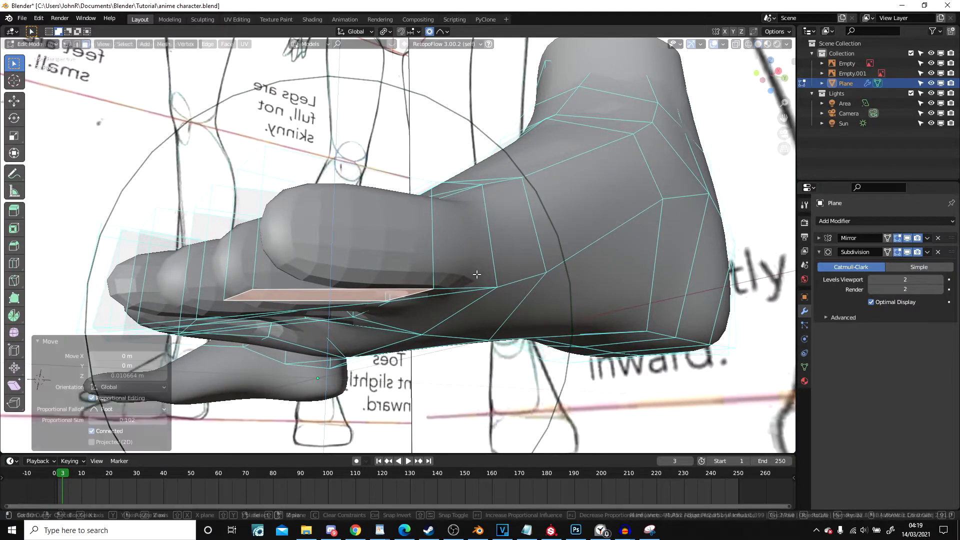
# - Lower the little toe's top face along Z to flatten the toe
pyautogui.moveTo(475, 275); pyautogui.dragTo(285, 243, button='middle')
pyautogui.rightClick(285, 243)
pyautogui.press('g')
pyautogui.press('z')
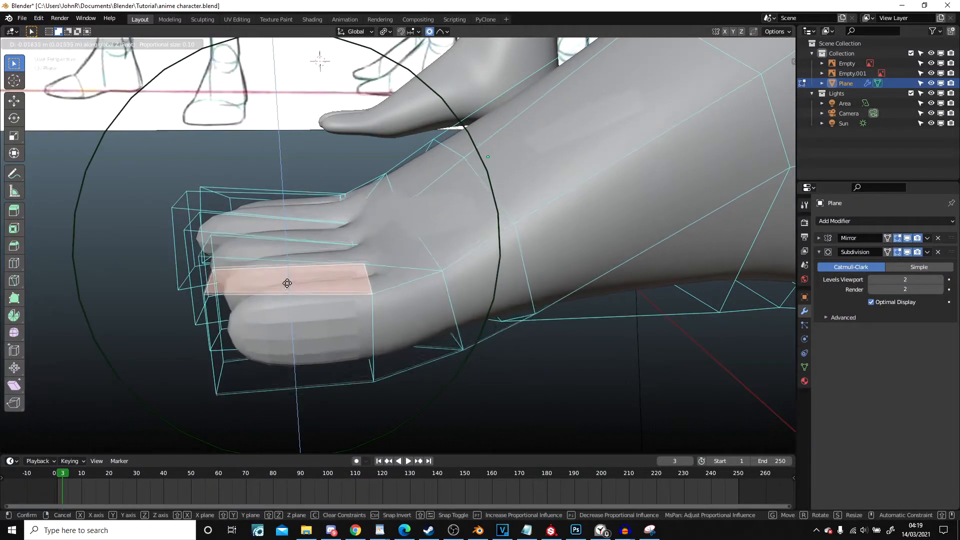
pyautogui.click(288, 300)
# - Reposition the face just behind the little toe to smooth its transition into the foot
pyautogui.moveTo(288, 300)
pyautogui.mouseDown(button='middle')
pyautogui.moveTo(371, 319)
pyautogui.moveTo(295, 288)
pyautogui.mouseUp(button='middle')
pyautogui.rightClick(408, 262)
pyautogui.moveTo(407, 261); pyautogui.dragTo(415, 185, button='middle')
pyautogui.press('g')
pyautogui.click(387, 210)
# - In right view, lower the foot's outer side face behind the little toe about 0.006 m and raise the toe's side face about 0.008 m
pyautogui.rightClick(473, 270)
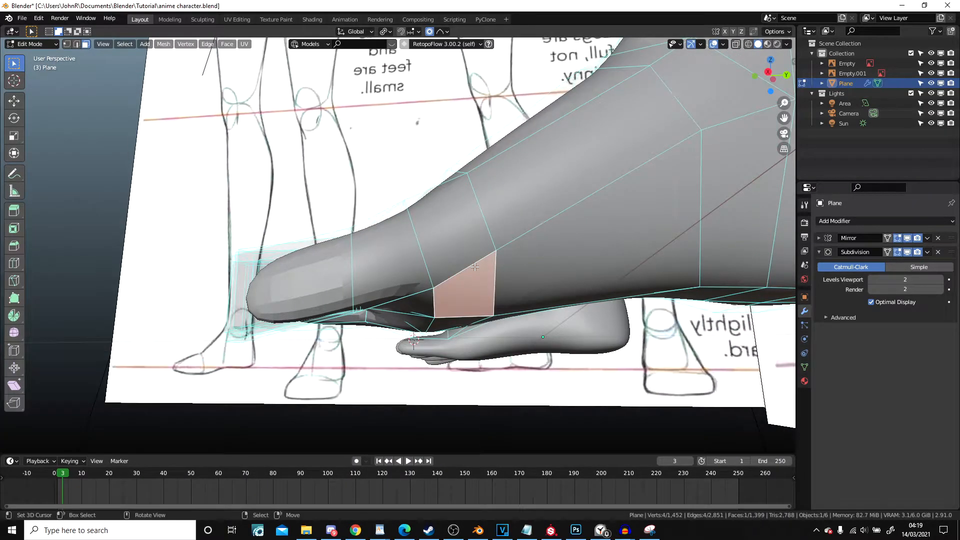
pyautogui.press('KP_3')
pyautogui.press('g')
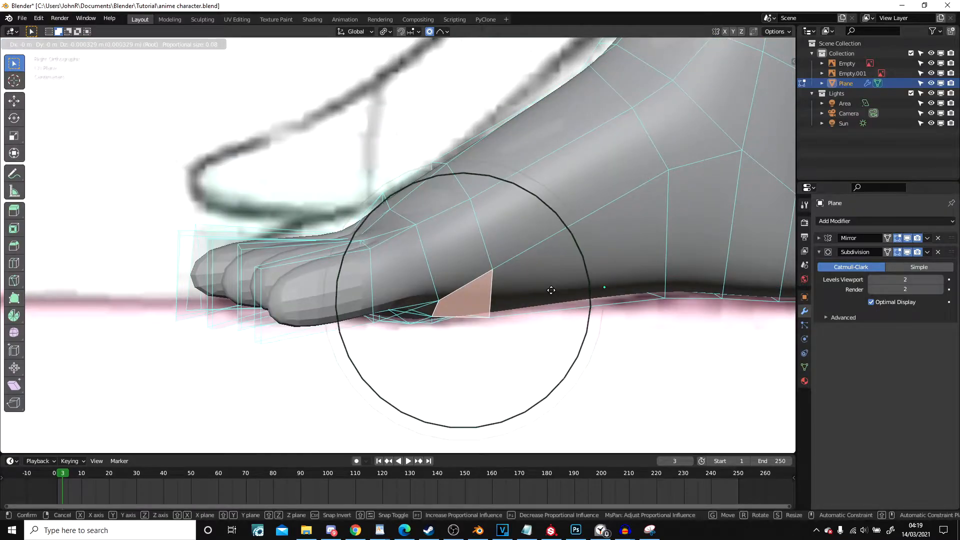
pyautogui.click(554, 299)
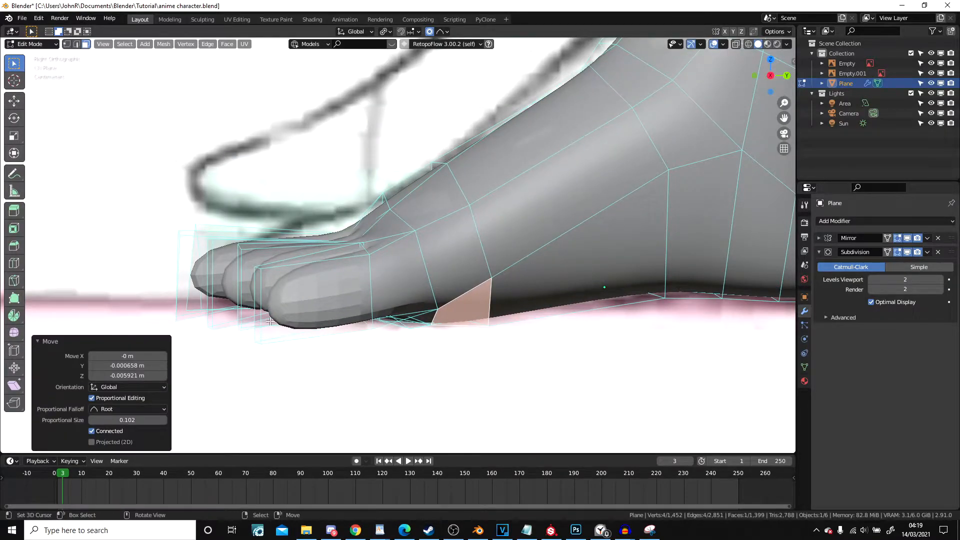
pyautogui.rightClick(299, 290)
pyautogui.press('g')
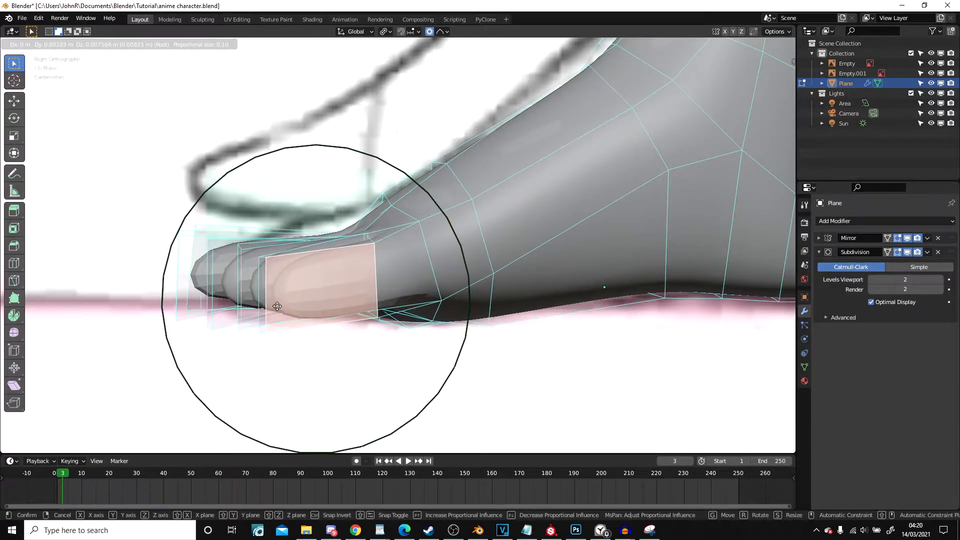
pyautogui.click(276, 306)
# - Raise the upper edge at the big toe's base, using edge selection and a much smaller proportional editing radius
pyautogui.scroll(-3, 276, 306)
pyautogui.moveTo(276, 306); pyautogui.dragTo(505, 298, button='middle')
pyautogui.rightClick(442, 280)
pyautogui.moveTo(442, 280)
pyautogui.mouseDown(button='middle')
pyautogui.moveTo(465, 300)
pyautogui.moveTo(452, 273)
pyautogui.mouseUp(button='middle')
pyautogui.rightClick(468, 286)
pyautogui.scroll(4, 467, 286)
pyautogui.click(77, 44)
pyautogui.rightClick(496, 296)
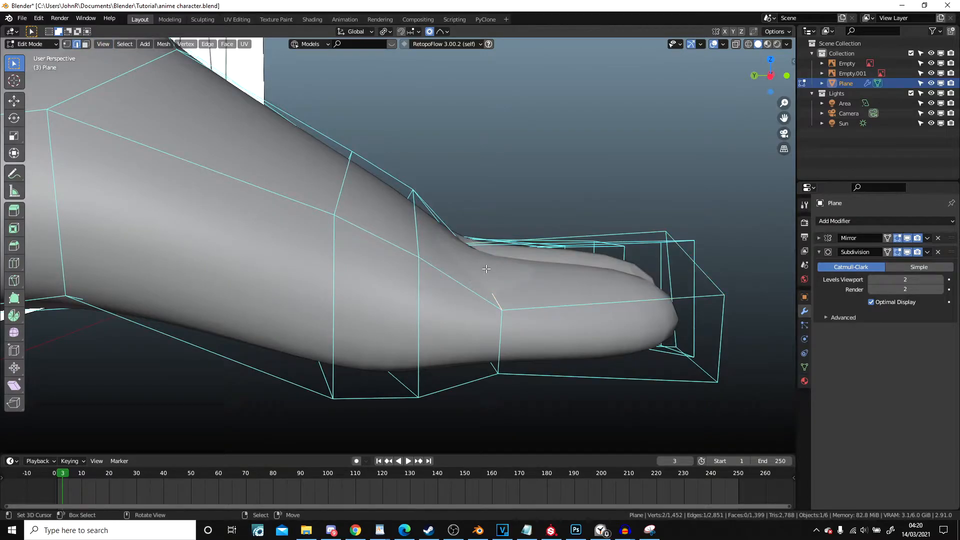
pyautogui.moveTo(495, 295); pyautogui.dragTo(475, 254, button='middle')
pyautogui.press('g')
pyautogui.scroll(10, 474, 242)
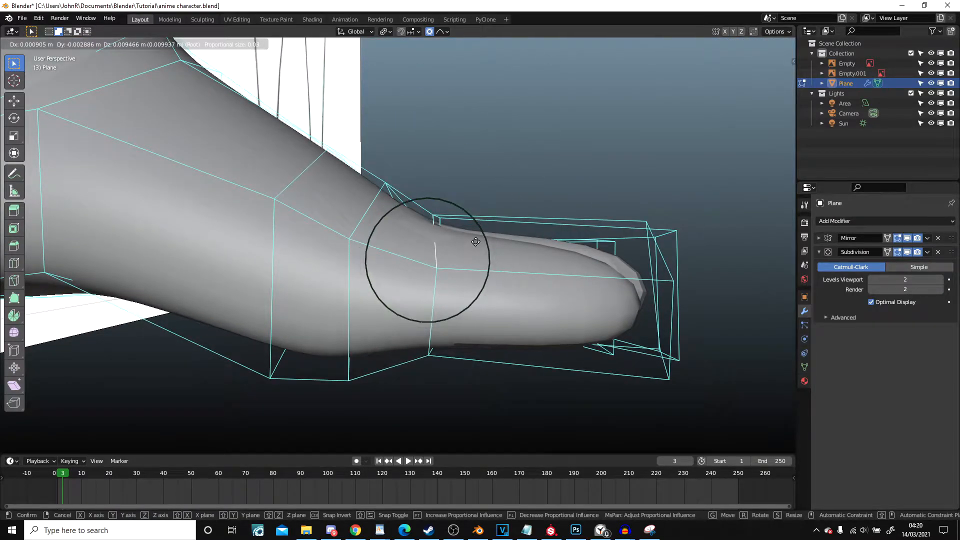
pyautogui.click(476, 233)
# - Adjust the upper edges of the neighbouring toes, including the one at the little toe's base
pyautogui.moveTo(476, 233); pyautogui.dragTo(443, 222, button='middle')
pyautogui.rightClick(338, 248)
pyautogui.press('g')
pyautogui.click(360, 213)
pyautogui.rightClick(443, 223)
pyautogui.press('g')
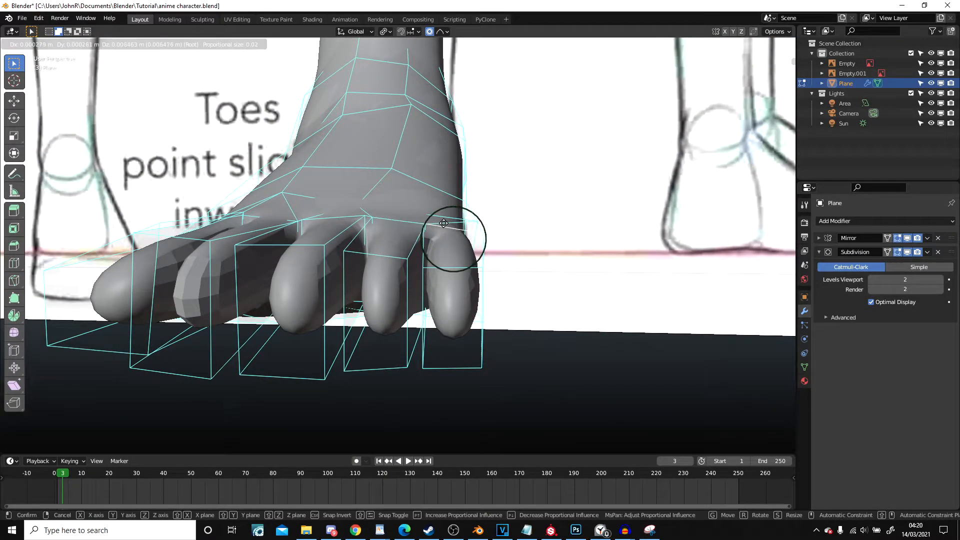
pyautogui.click(439, 232)
# - Adjust the height of the lower edge at the little toe's base from the outer side of the foot
pyautogui.moveTo(439, 232); pyautogui.dragTo(341, 183, button='middle')
pyautogui.rightClick(372, 248)
pyautogui.moveTo(371, 248); pyautogui.dragTo(375, 274, button='middle')
pyautogui.press('g')
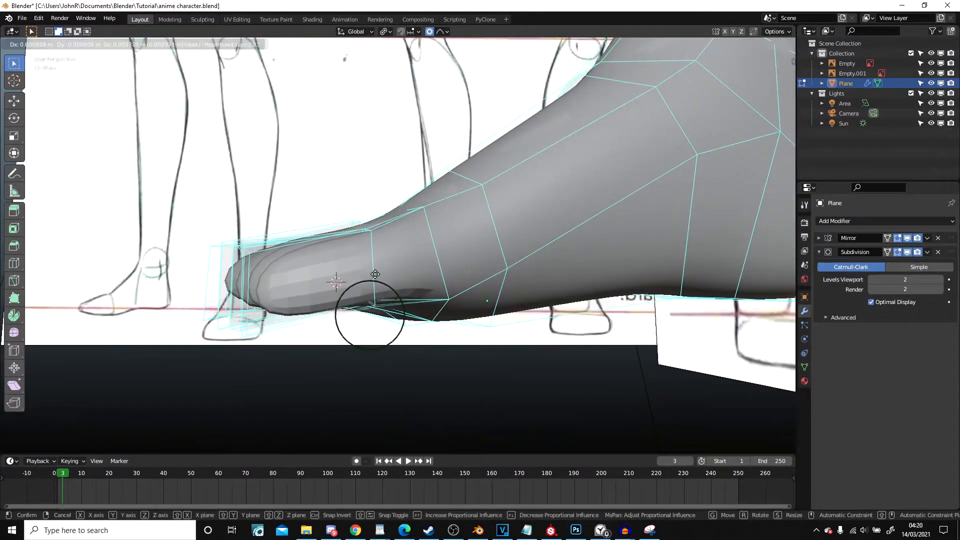
pyautogui.click(375, 274)
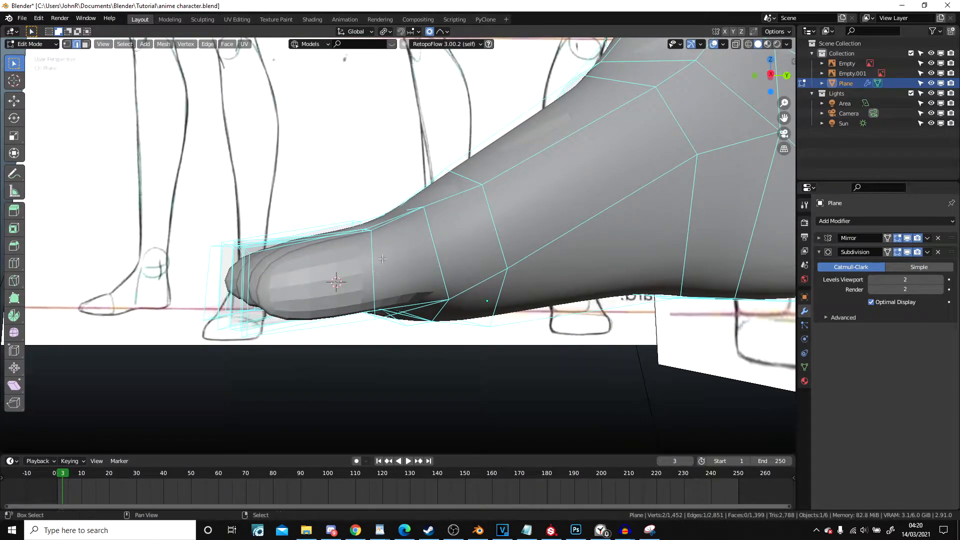
pyautogui.press('g')
pyautogui.click(383, 260)
# - Raise two toe edges slightly along the Z axis to refine the height of the toes
pyautogui.moveTo(382, 260); pyautogui.dragTo(561, 180, button='middle')
pyautogui.click(424, 275)
pyautogui.press('g')
pyautogui.press('z')
pyautogui.click(414, 251)
pyautogui.moveTo(412, 249); pyautogui.dragTo(373, 255, button='middle')
pyautogui.rightClick(361, 248)
pyautogui.press('g')
pyautogui.press('z')
pyautogui.click(362, 241)
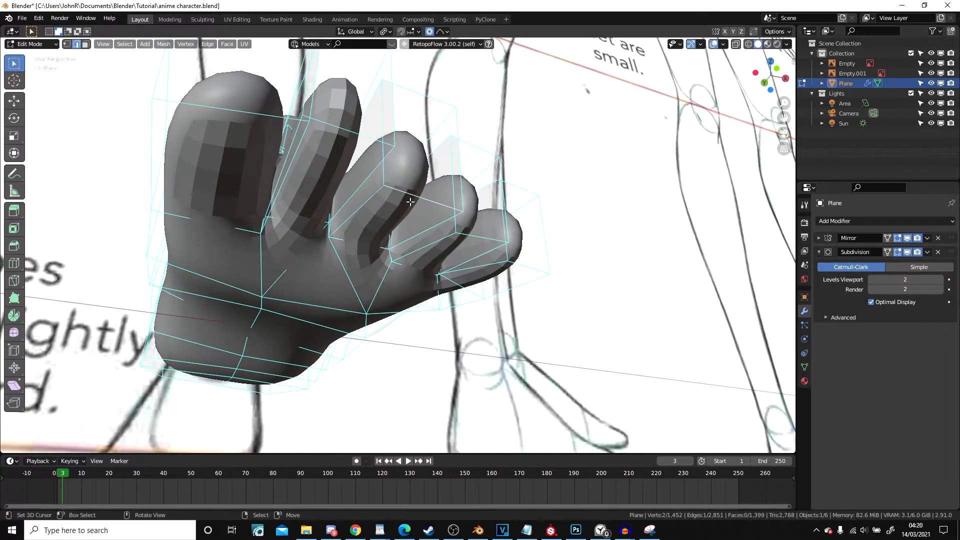
# - Adjust the middle toe's tip edge along Z and lower the fourth toe's upper tip edge
pyautogui.moveTo(409, 201); pyautogui.dragTo(385, 249, button='middle')
pyautogui.press('g')
pyautogui.press('z')
pyautogui.click(366, 247)
pyautogui.rightClick(426, 247)
pyautogui.press('g')
pyautogui.press('z')
pyautogui.click(427, 267)
# - Lower the upper tip edge of the little toe along Z and that of the second toe by about 0.014 m
pyautogui.rightClick(489, 265)
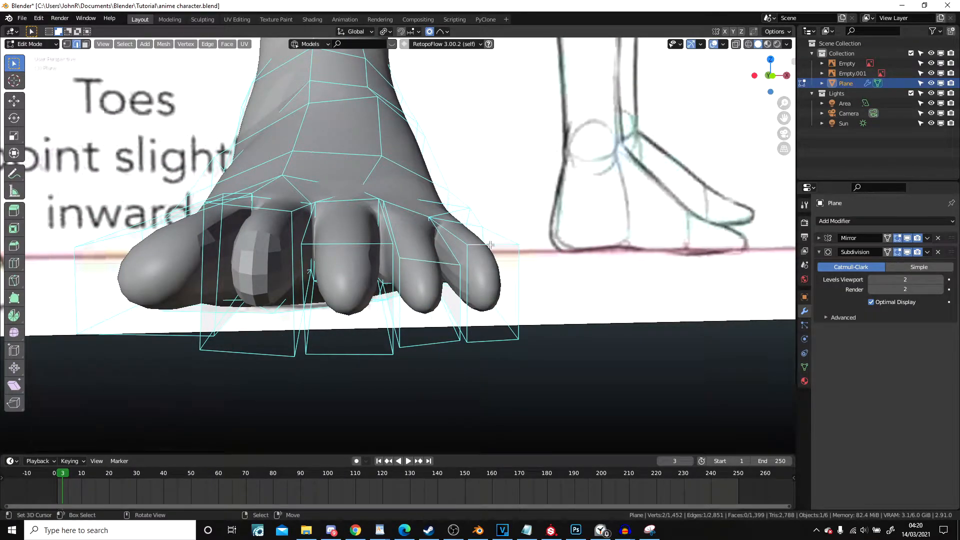
pyautogui.press('g')
pyautogui.press('z')
pyautogui.click(494, 260)
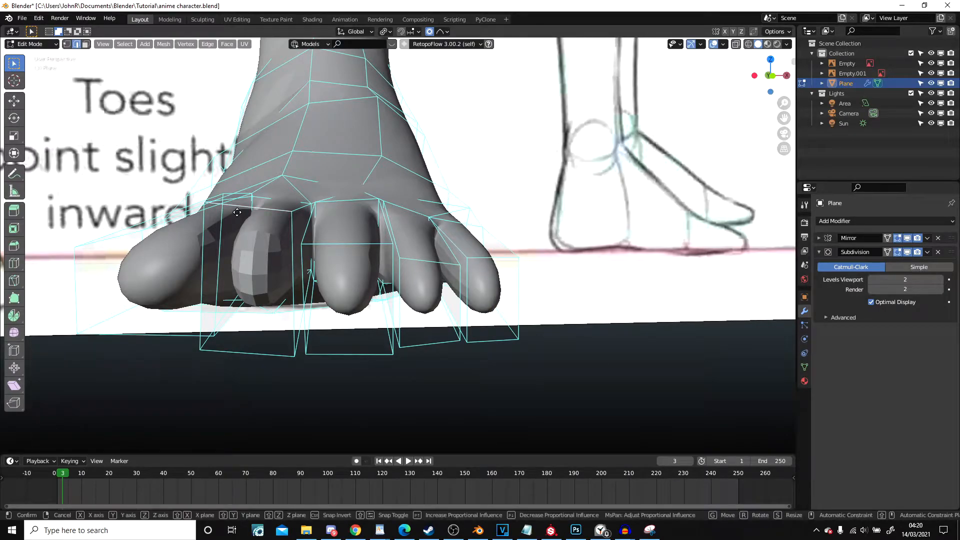
pyautogui.rightClick(252, 244)
pyautogui.press('g')
pyautogui.press('z')
pyautogui.click(251, 244)
# - Lower the vertex at the big toe's raised top corner by about 0.022 m along Z
pyautogui.moveTo(251, 244); pyautogui.dragTo(402, 219, button='middle')
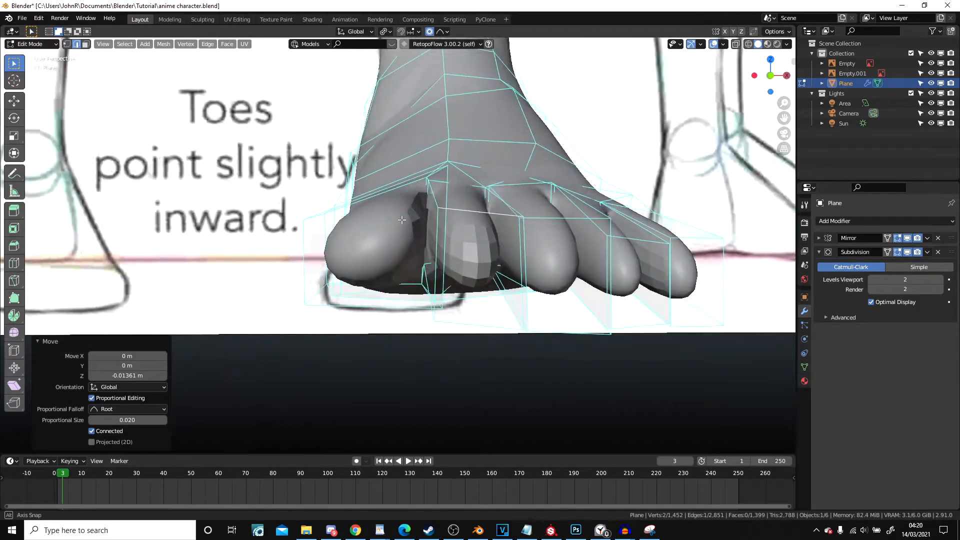
pyautogui.click(68, 44)
pyautogui.moveTo(260, 118); pyautogui.dragTo(211, 152, button='middle')
pyautogui.rightClick(277, 235)
pyautogui.moveTo(278, 236); pyautogui.dragTo(328, 206, button='middle')
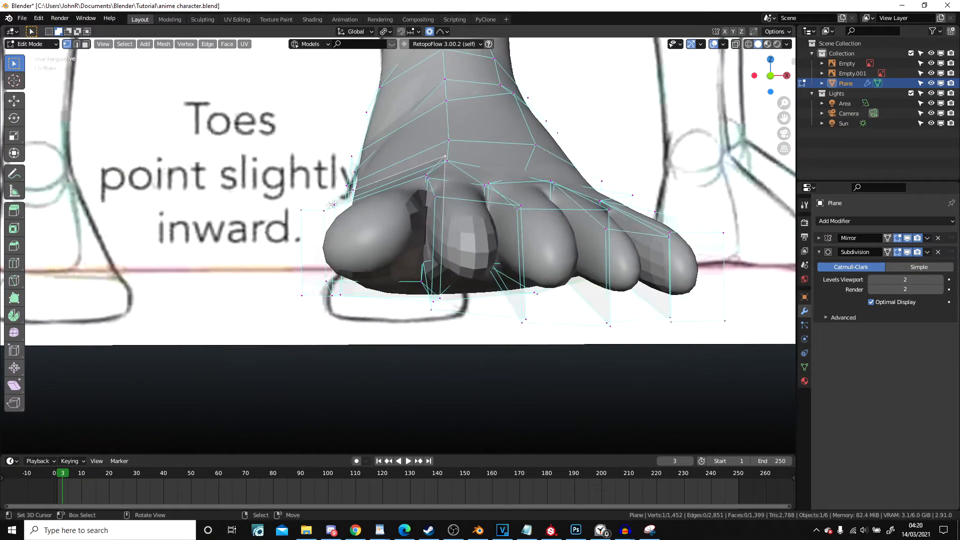
pyautogui.press('g')
pyautogui.press('z')
pyautogui.click(472, 257)
# - Add a single centred loop cut around the middle of each of the five toes
pyautogui.moveTo(472, 257); pyautogui.dragTo(403, 296, button='middle')
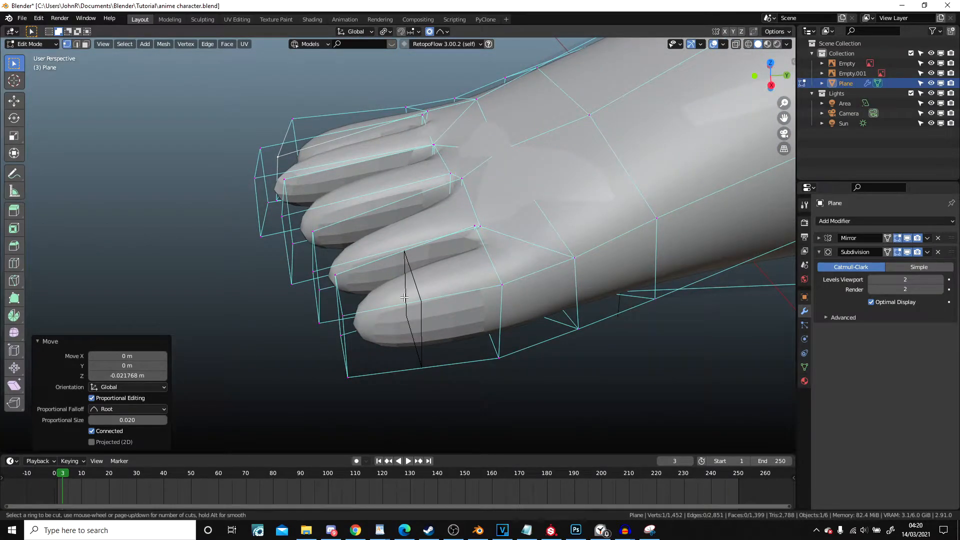
pyautogui.click(404, 296)
pyautogui.rightClick(403, 297)
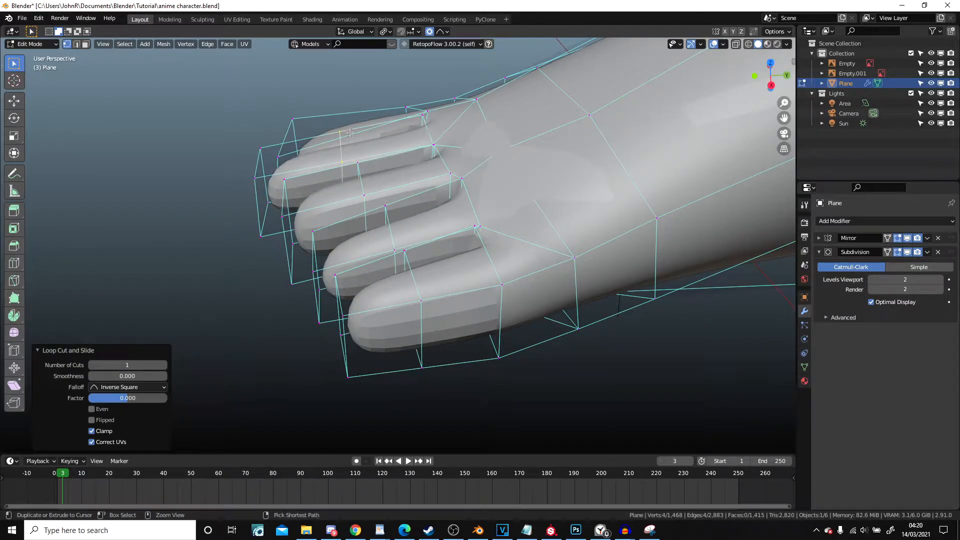
pyautogui.moveTo(352, 114)
pyautogui.mouseDown(button='middle')
pyautogui.moveTo(325, 162)
pyautogui.moveTo(353, 175)
pyautogui.moveTo(363, 127)
pyautogui.mouseUp(button='middle')
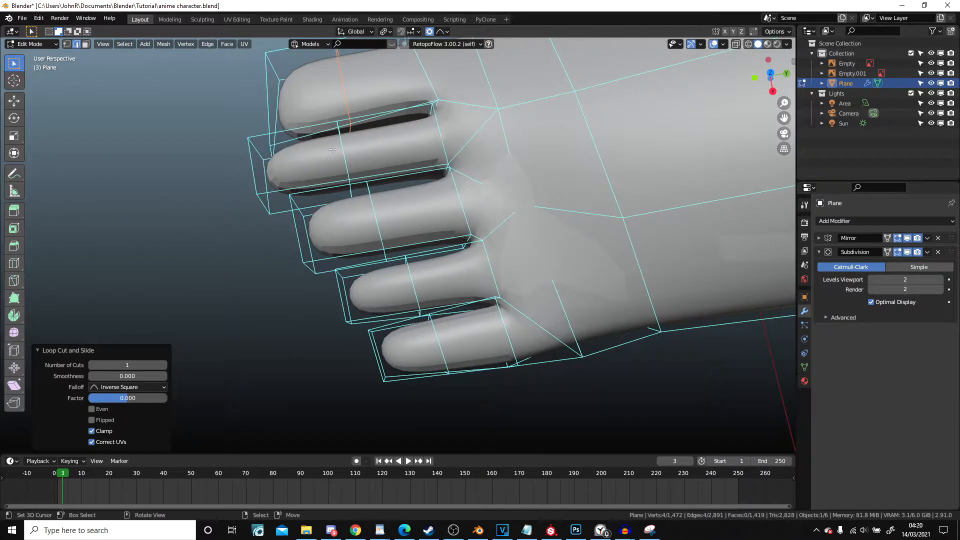
# - Slide the middle edge loops of the four smaller toes back toward the foot with a factor of about 0.46
pyautogui.keyDown('alt'); pyautogui.rightClick(341, 145); pyautogui.keyUp('alt')
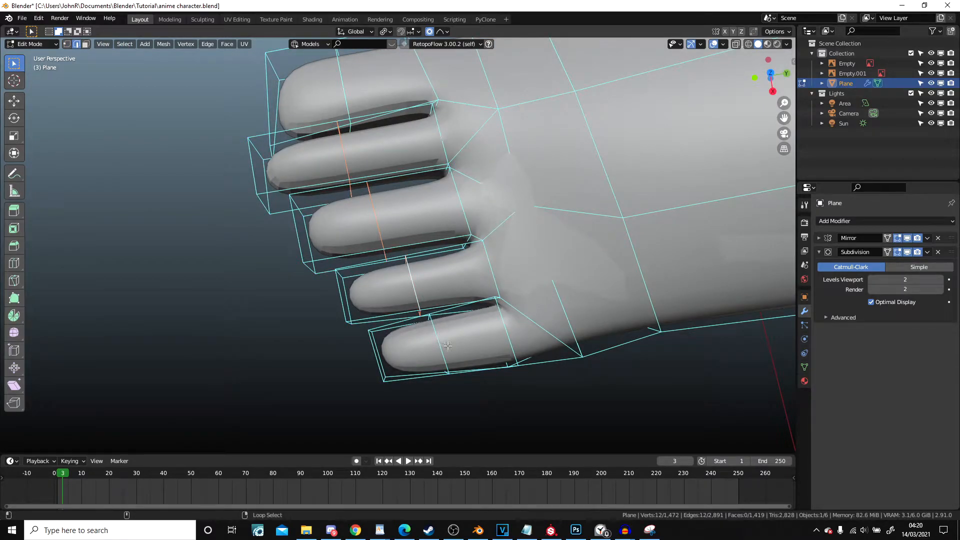
pyautogui.press('g')
pyautogui.press('g')
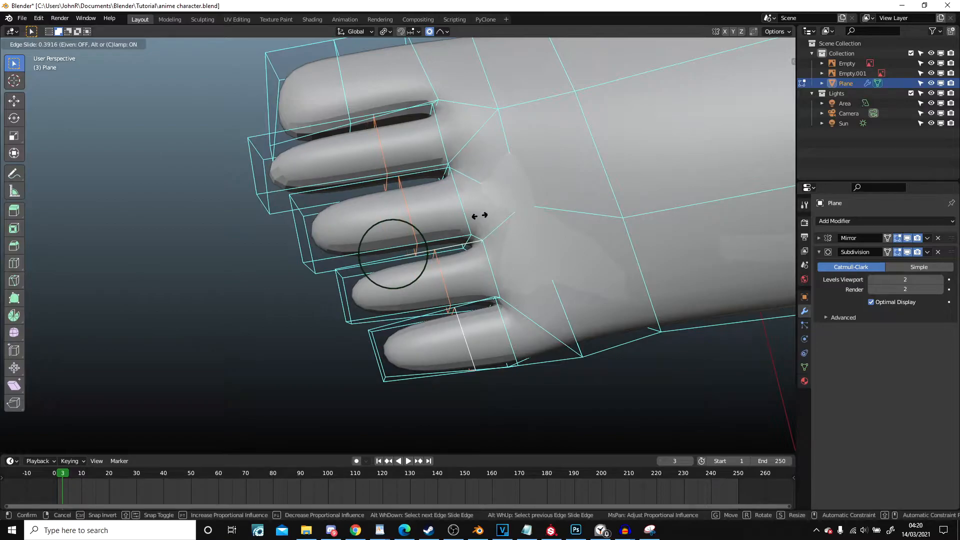
pyautogui.click(484, 215)
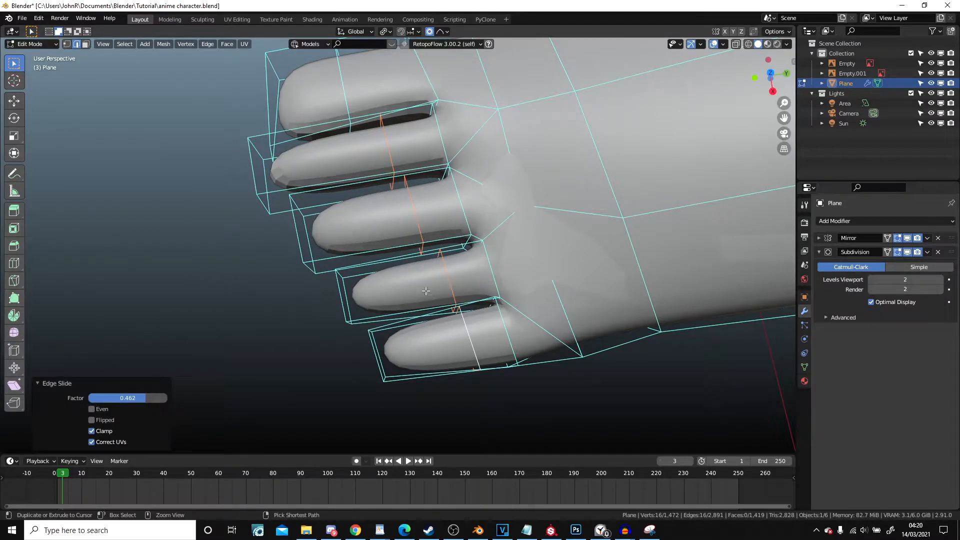
# - Add a second loop cut near the tip of each smaller toe, sliding the fourth's to 0.295, middle's to 0.34 and second's to 0.109
pyautogui.click(430, 324)
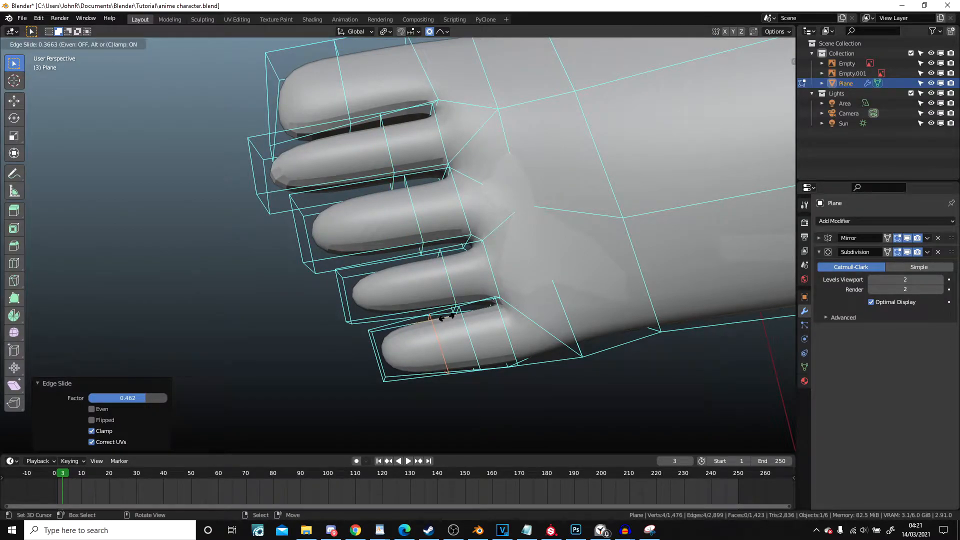
pyautogui.click(446, 316)
pyautogui.click(430, 273)
pyautogui.click(415, 238)
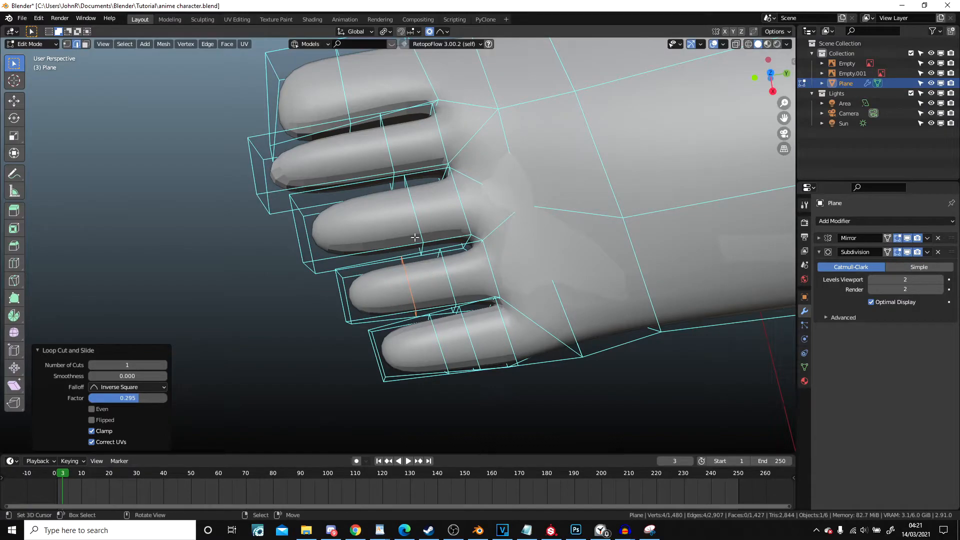
pyautogui.click(394, 194)
pyautogui.click(408, 192)
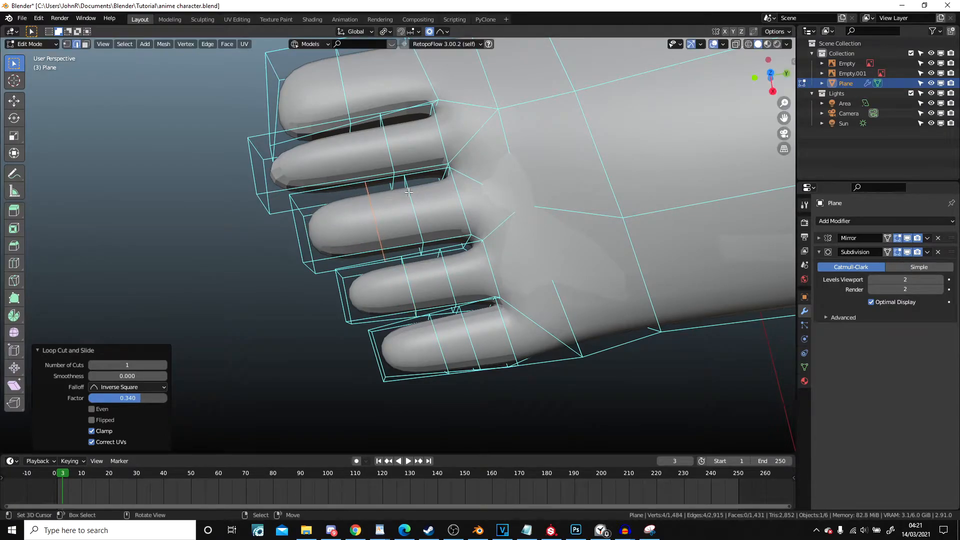
pyautogui.click(327, 142)
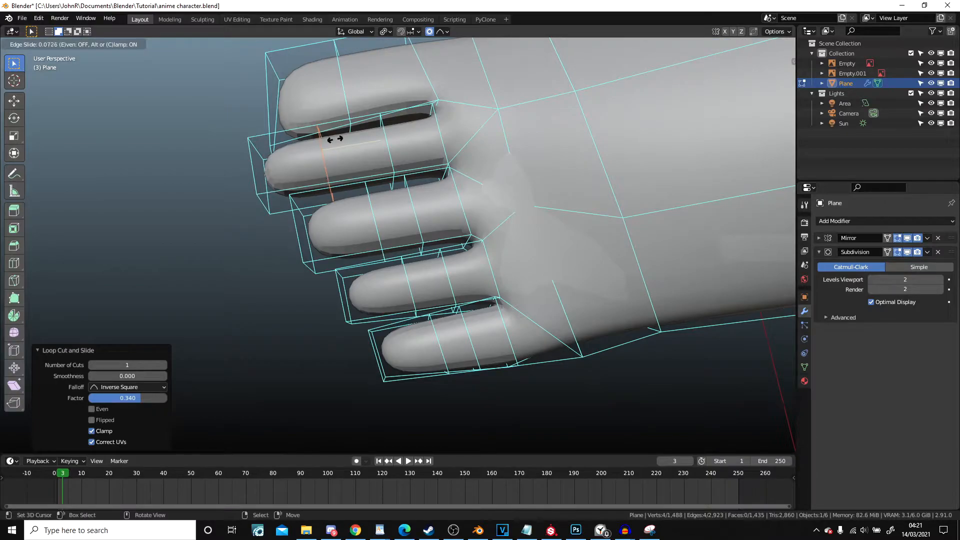
pyautogui.click(343, 139)
pyautogui.scroll(-4, 387, 181)
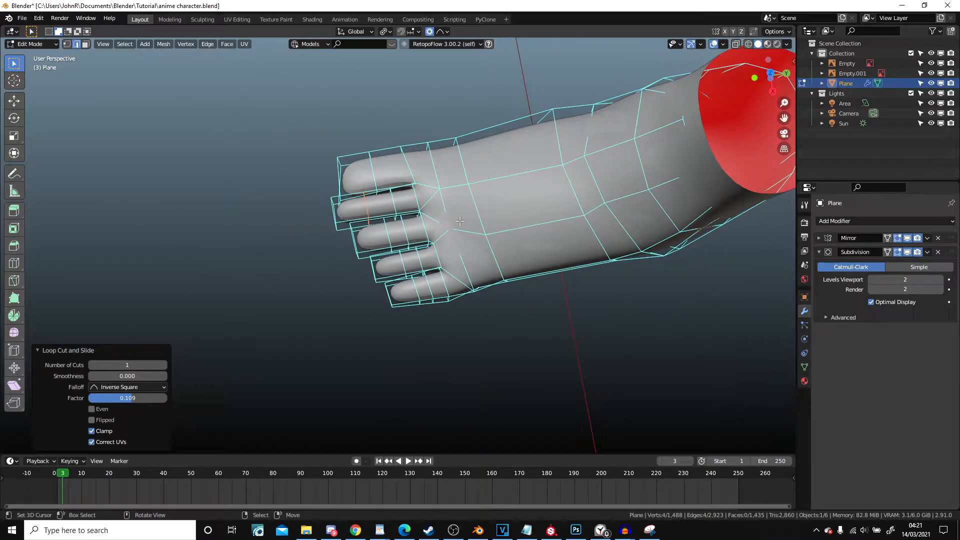
pyautogui.hotkey('alt', 'a')
# - Tilt the second toe's tip face in side view, rotating it with Root proportional falloff
pyautogui.moveTo(460, 221)
pyautogui.mouseDown(button='middle')
pyautogui.moveTo(488, 157)
pyautogui.moveTo(414, 165)
pyautogui.moveTo(242, 129)
pyautogui.mouseUp(button='middle')
pyautogui.scroll(3, 236, 148)
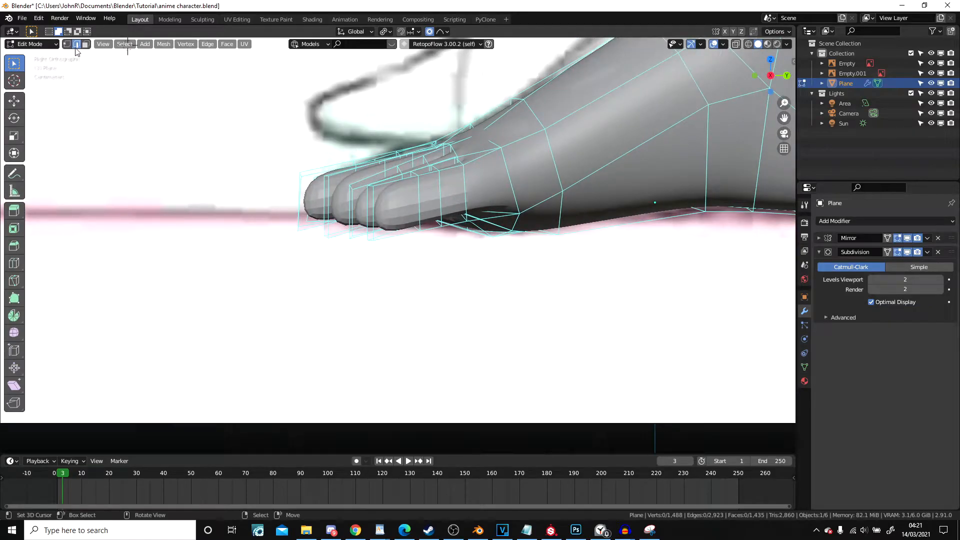
pyautogui.scroll(2, 362, 254)
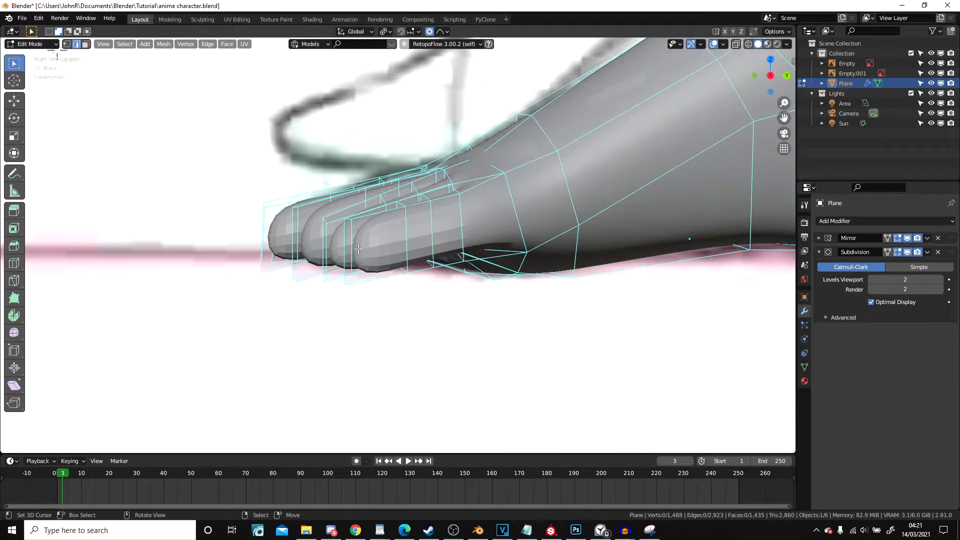
pyautogui.moveTo(95, 100); pyautogui.dragTo(382, 171, button='middle')
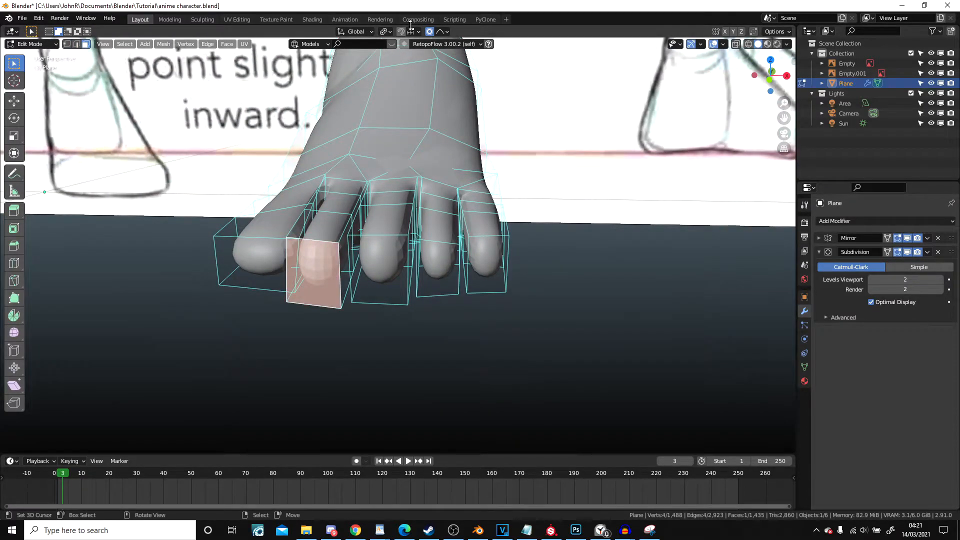
pyautogui.press('KP_3')
pyautogui.keyDown('shift'); pyautogui.moveTo(467, 62); pyautogui.dragTo(542, 79, button='middle'); pyautogui.keyUp('shift')
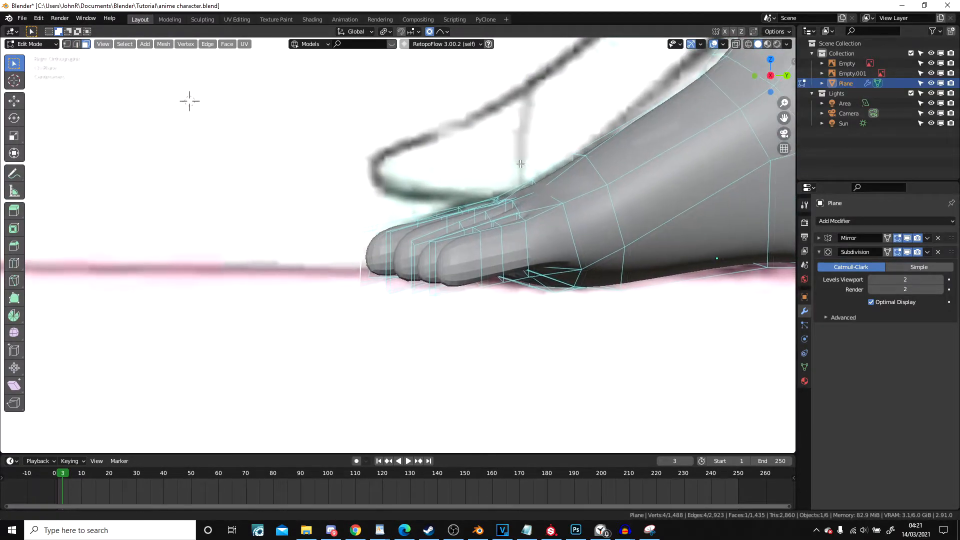
pyautogui.click(446, 31)
pyautogui.moveTo(408, 59); pyautogui.dragTo(518, 182, button='middle')
pyautogui.press('ctrl+KP_3')
pyautogui.press('z')
pyautogui.click(444, 188)
pyautogui.scroll(3, 564, 205)
pyautogui.press('r')
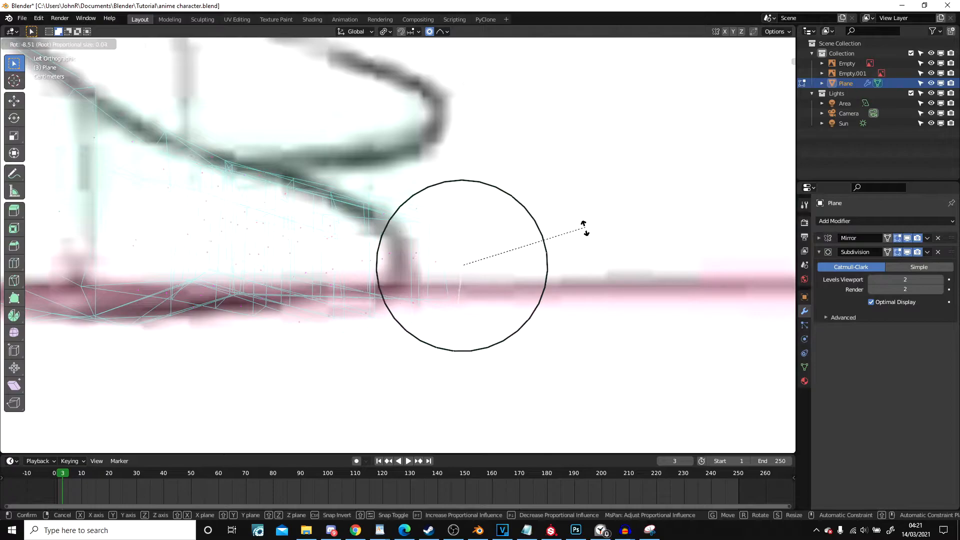
pyautogui.scroll(-4, 577, 242)
pyautogui.click(576, 242)
pyautogui.press('z')
pyautogui.click(608, 236)
pyautogui.moveTo(609, 236); pyautogui.dragTo(386, 273, button='middle')
# - Rotate the tip faces in side view by about 9.1° on the middle toe, 7.5° on the fourth and 7.6° on the little toe
pyautogui.click(365, 279)
pyautogui.press('KP_3')
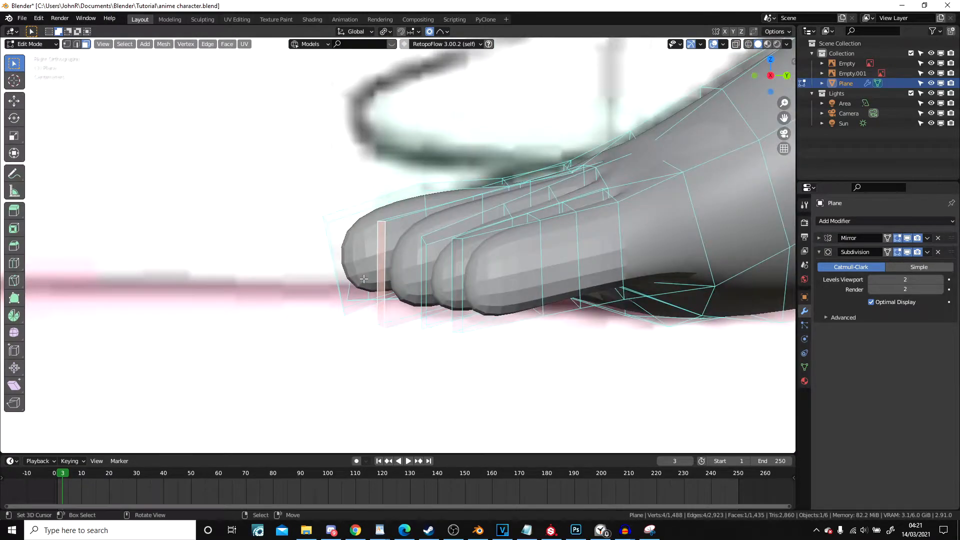
pyautogui.press('r')
pyautogui.click(547, 183)
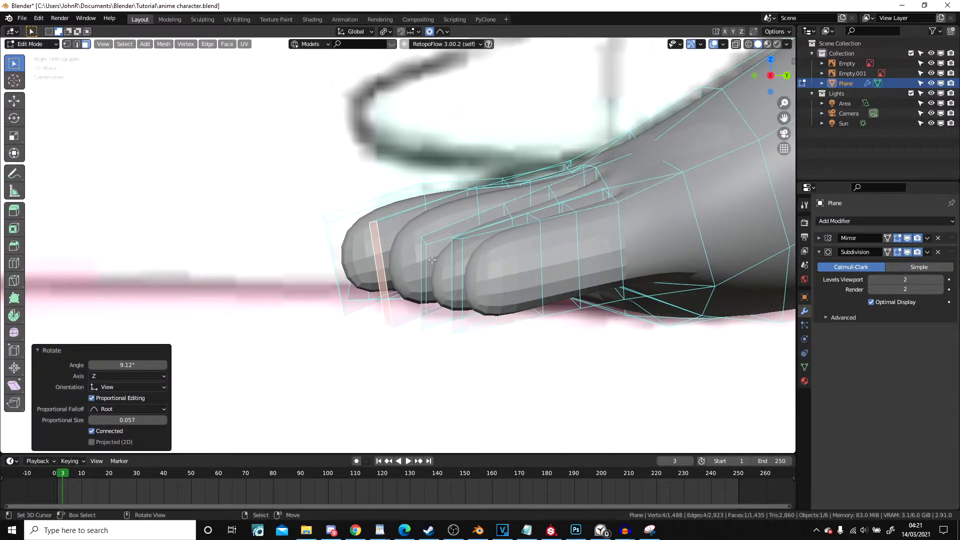
pyautogui.click(425, 259)
pyautogui.press('r')
pyautogui.click(604, 227)
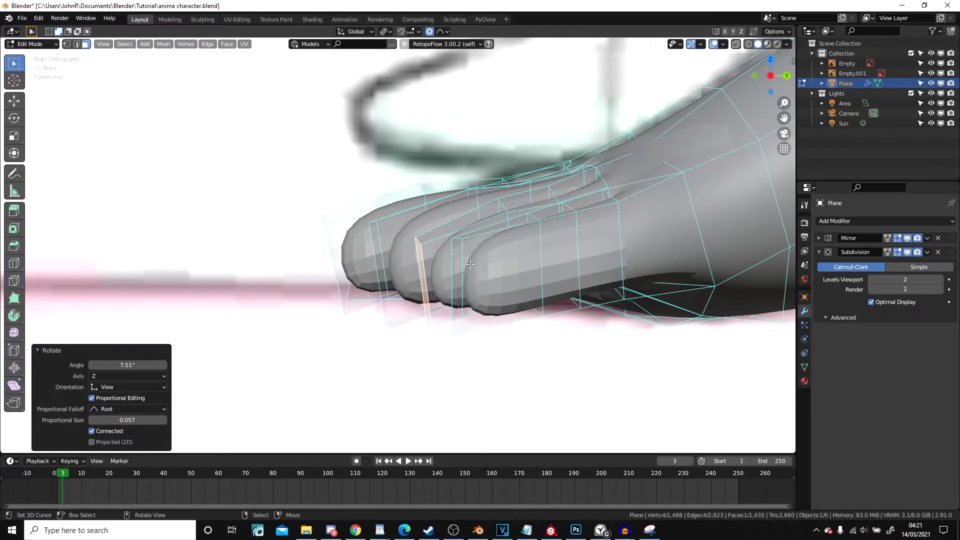
pyautogui.click(458, 265)
pyautogui.press('r')
pyautogui.click(619, 241)
# - Shorten all five toes by moving their tip faces about 0.02 m along Y toward the foot with proportional editing
pyautogui.press('Tab')
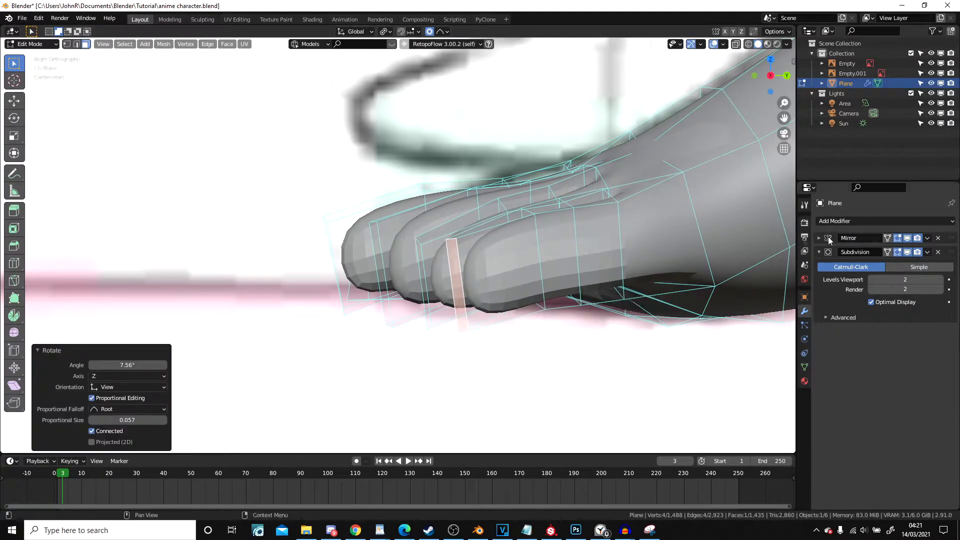
pyautogui.scroll(-5, 618, 241)
pyautogui.moveTo(619, 241); pyautogui.dragTo(590, 317, button='middle')
pyautogui.scroll(4, 535, 295)
pyautogui.press('Tab')
pyautogui.moveTo(463, 267); pyautogui.dragTo(450, 225, button='middle')
pyautogui.scroll(6, 450, 225)
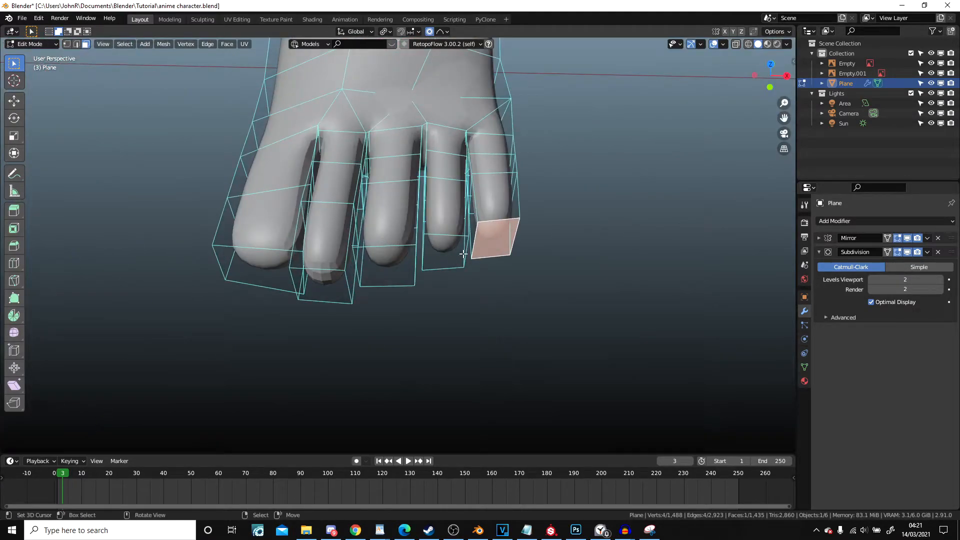
pyautogui.keyDown('shift'); pyautogui.click(389, 273); pyautogui.keyUp('shift')
pyautogui.keyDown('shift'); pyautogui.click(325, 287); pyautogui.keyUp('shift')
pyautogui.press('KP_7')
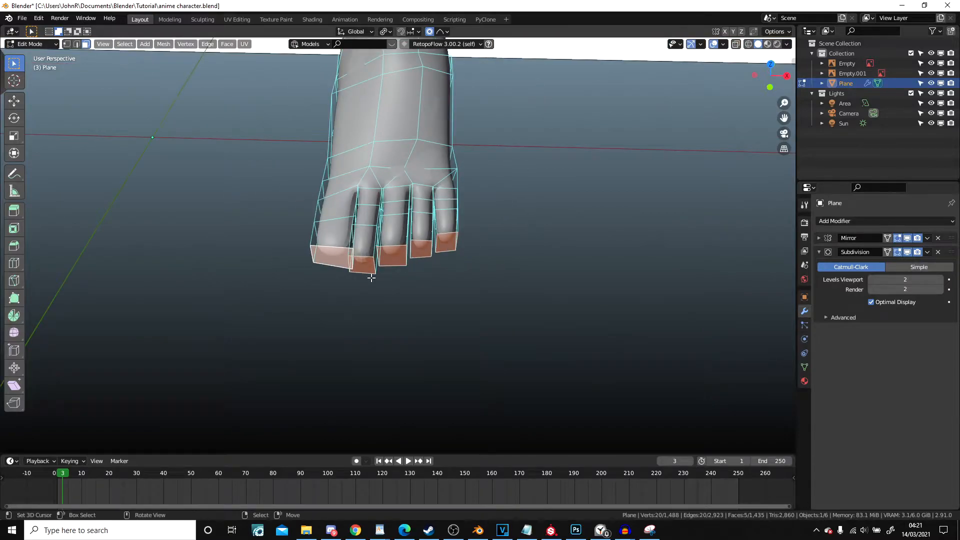
pyautogui.press('g')
pyautogui.press('z')
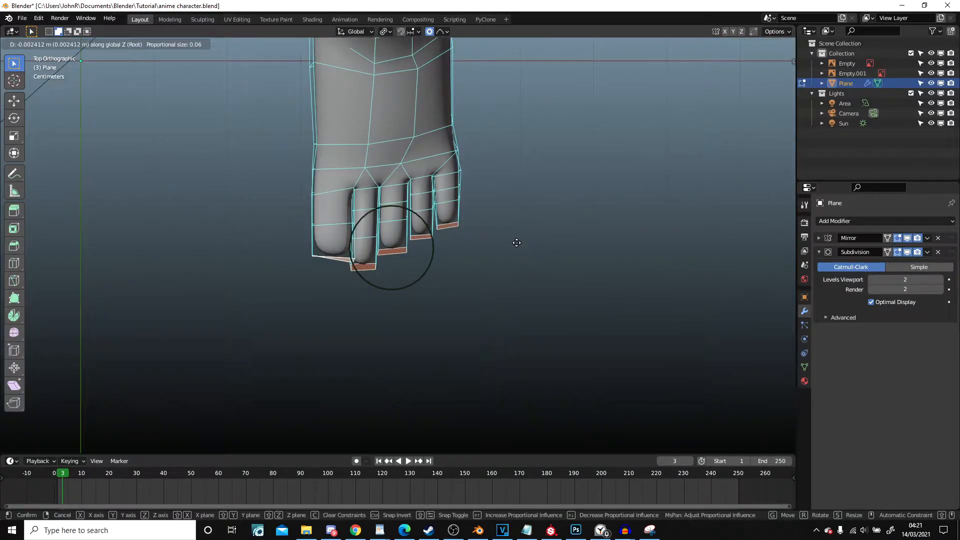
pyautogui.press('y')
pyautogui.scroll(-10, 516, 243)
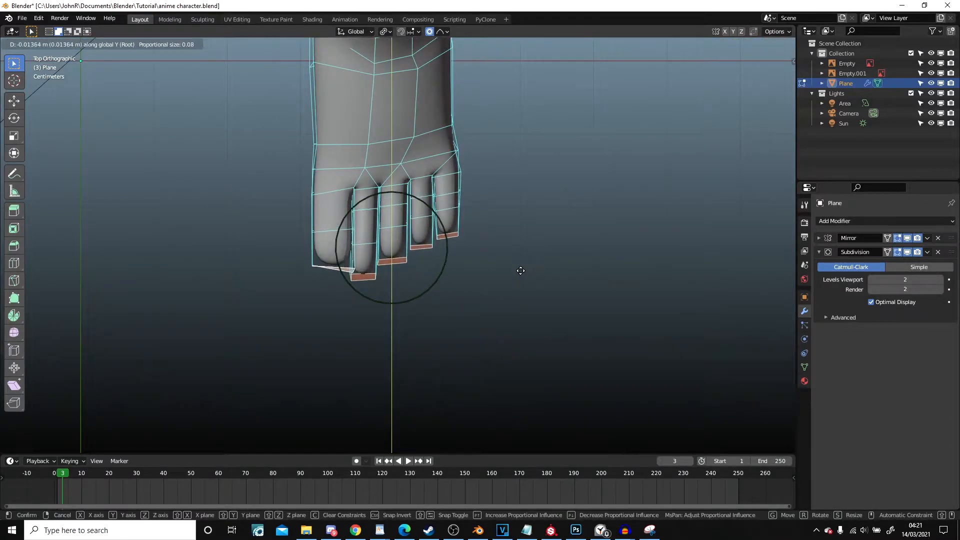
pyautogui.scroll(3, 517, 247)
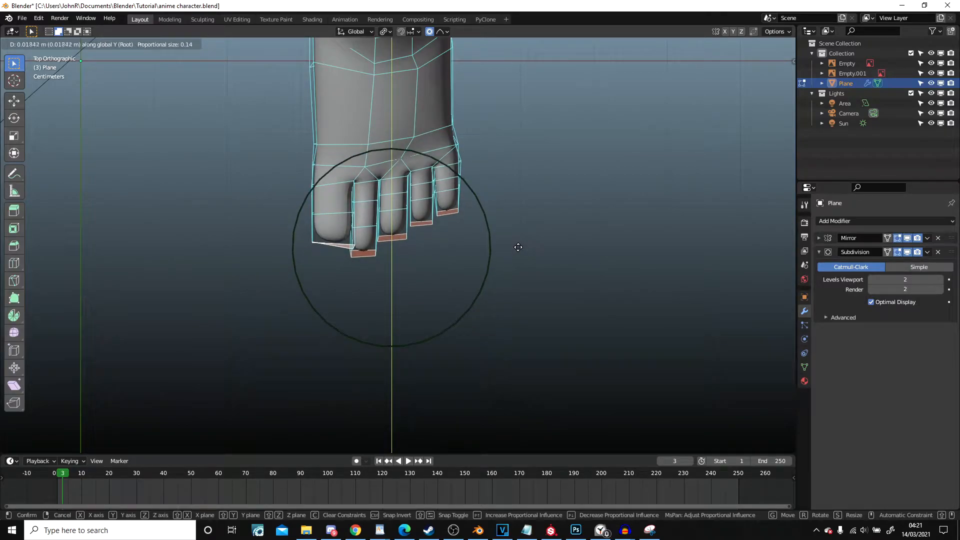
pyautogui.click(518, 245)
# - Move the tip faces of the big and second toes about 0.0034 m along Y toward the foot
pyautogui.scroll(-6, 518, 244)
pyautogui.press('Tab')
pyautogui.moveTo(518, 244); pyautogui.dragTo(433, 253, button='middle')
pyautogui.scroll(3, 433, 253)
pyautogui.press('Tab')
pyautogui.scroll(2, 393, 200)
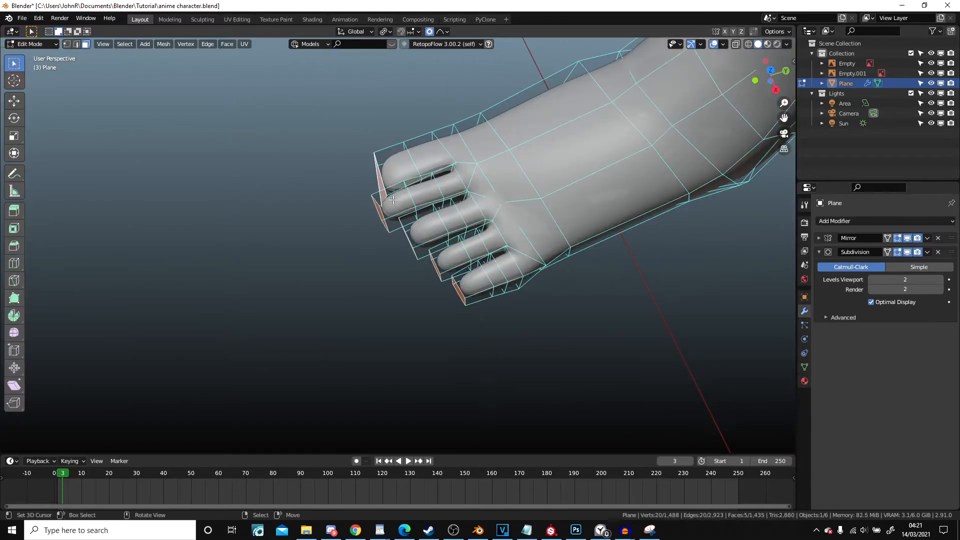
pyautogui.moveTo(392, 216); pyautogui.dragTo(312, 253, button='middle')
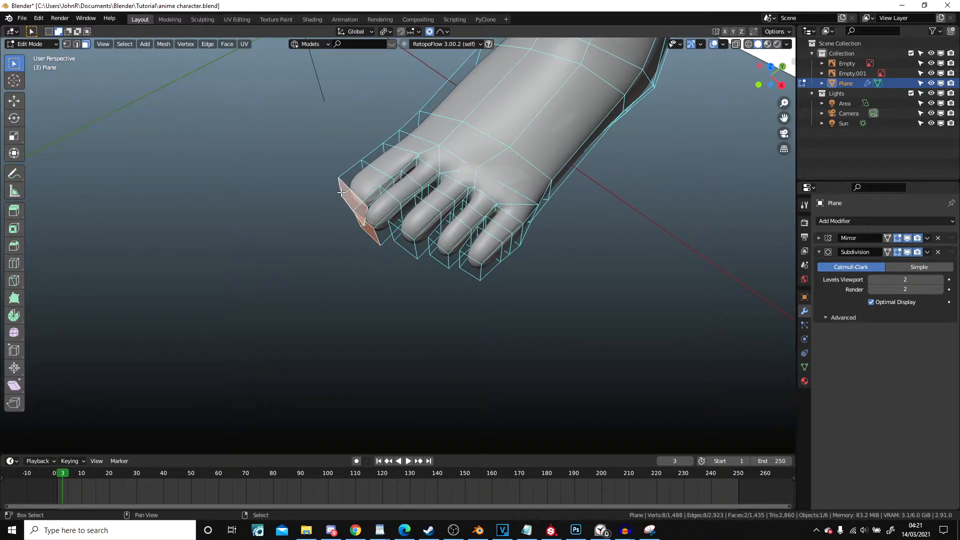
pyautogui.press('KP_7')
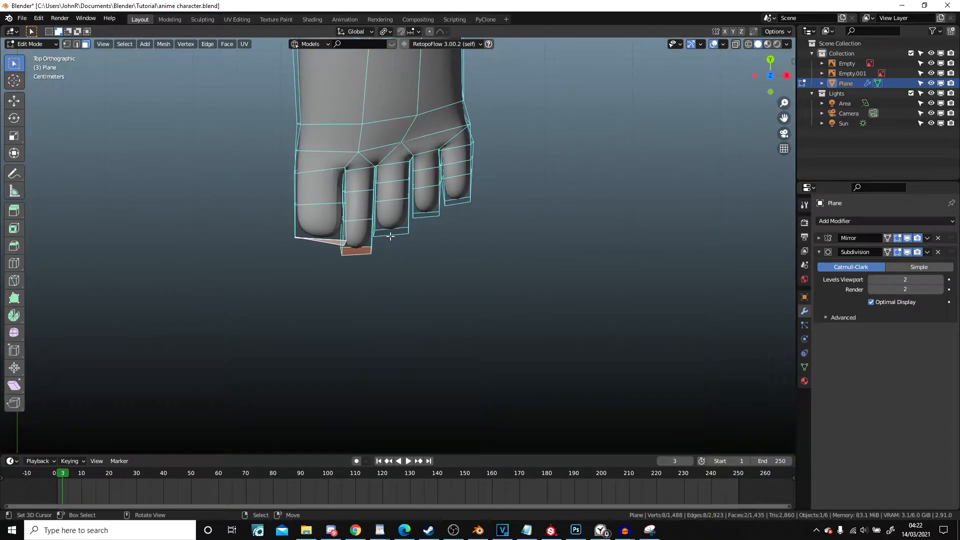
pyautogui.press('g')
pyautogui.press('o')
pyautogui.press('y')
pyautogui.click(389, 233)
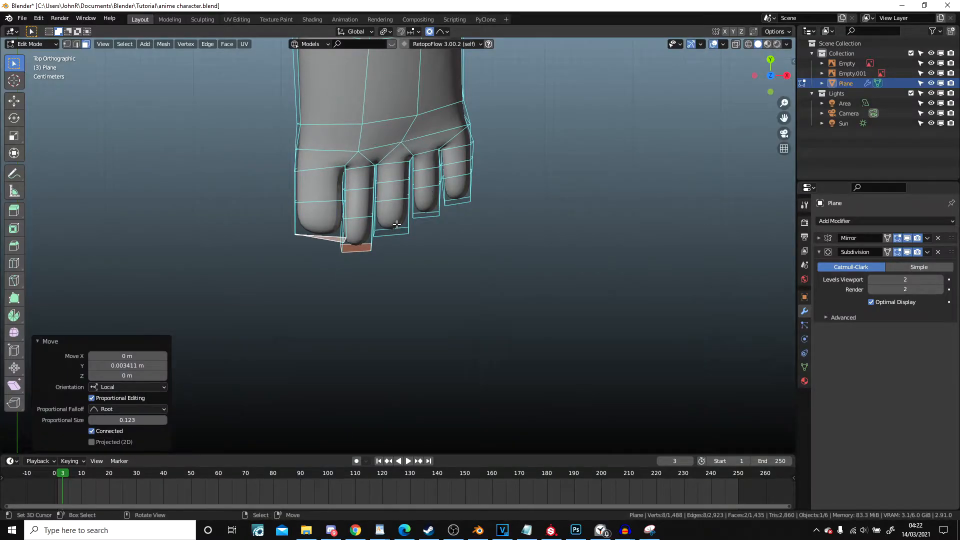
# - Select the face loops running along the whole middle toe, including its tip
pyautogui.scroll(3, 397, 225)
pyautogui.keyDown('alt'); pyautogui.click(416, 146); pyautogui.keyUp('alt')
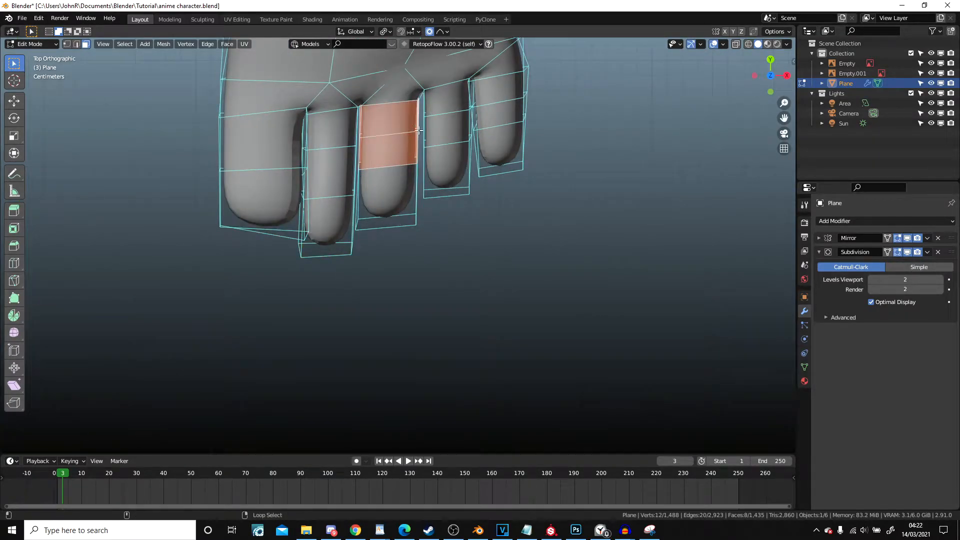
pyautogui.keyDown('alt'); pyautogui.keyDown('shift'); pyautogui.click(415, 191); pyautogui.keyUp('shift'); pyautogui.keyUp('alt')
# - Try to narrow the middle toe to about 0.84 along X with a proportional size of about 0.14
pyautogui.press('s')
pyautogui.press('x')
pyautogui.scroll(-1, 512, 274)
pyautogui.scroll(2, 510, 272)
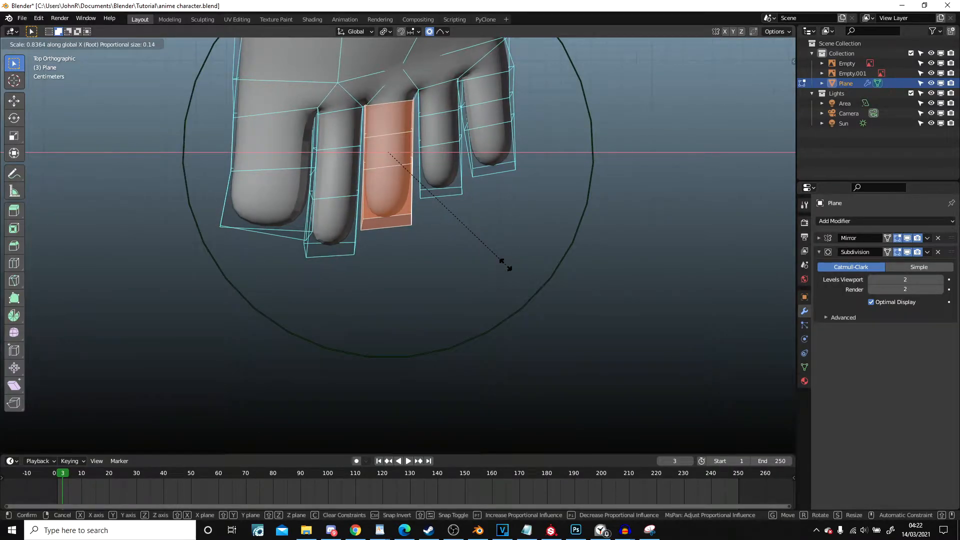
pyautogui.click(506, 264)
pyautogui.press('s')
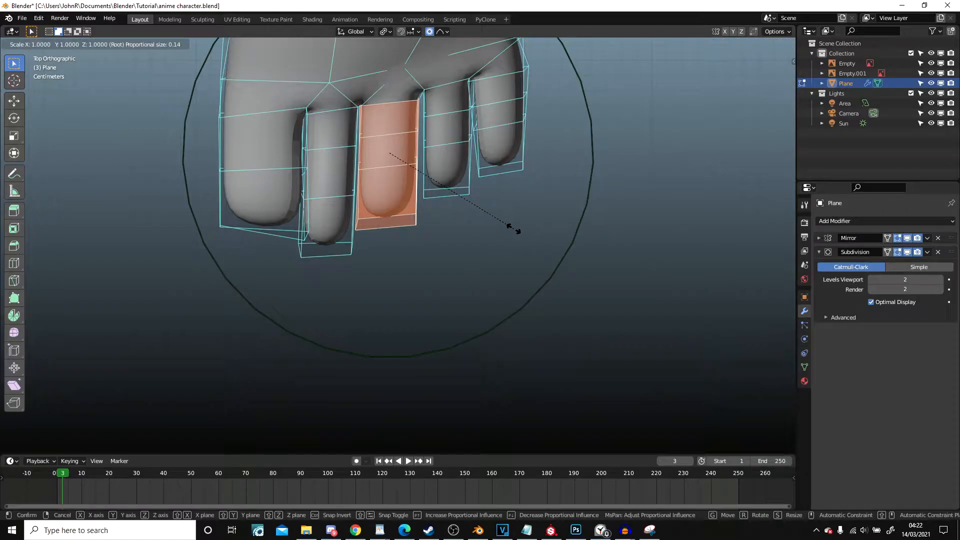
pyautogui.press('Escape')
# - Narrow the middle toe to about 0.842 along X with the proportional size reduced to about 0.047
pyautogui.press('s')
pyautogui.press('x')
pyautogui.scroll(2, 500, 226)
pyautogui.scroll(5, 500, 226)
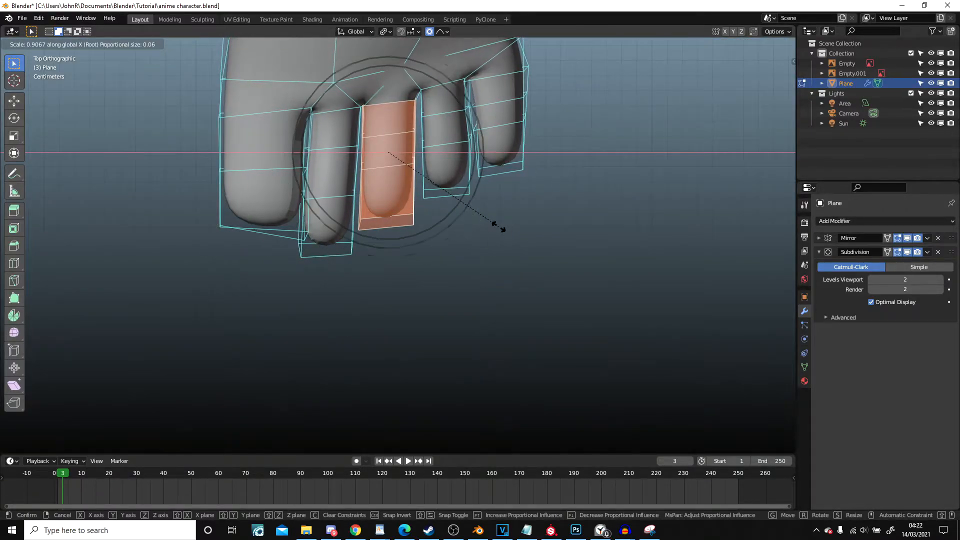
pyautogui.scroll(1, 490, 225)
pyautogui.click(489, 223)
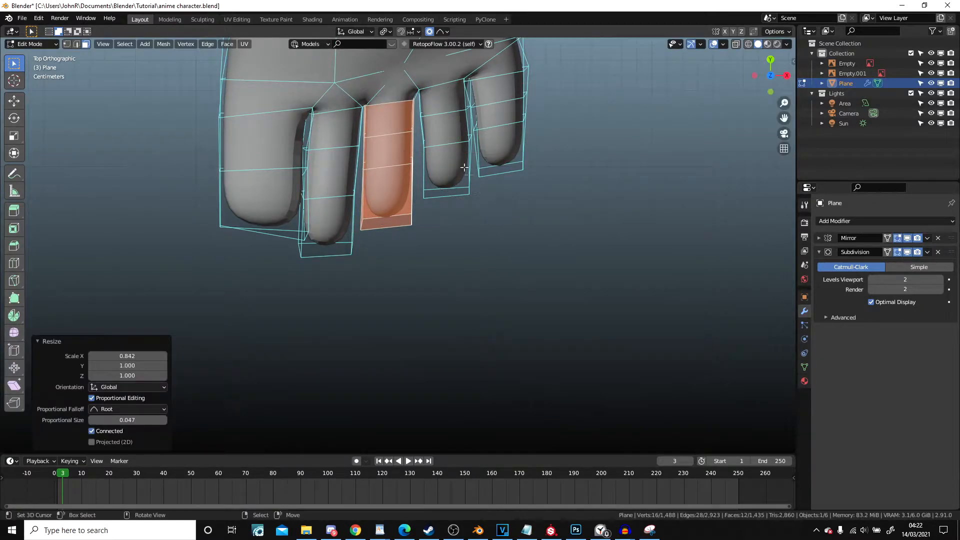
# - Select the fourth toe's faces and narrow them to about 0.93 along X
pyautogui.keyDown('alt'); pyautogui.click(421, 104); pyautogui.keyUp('alt')
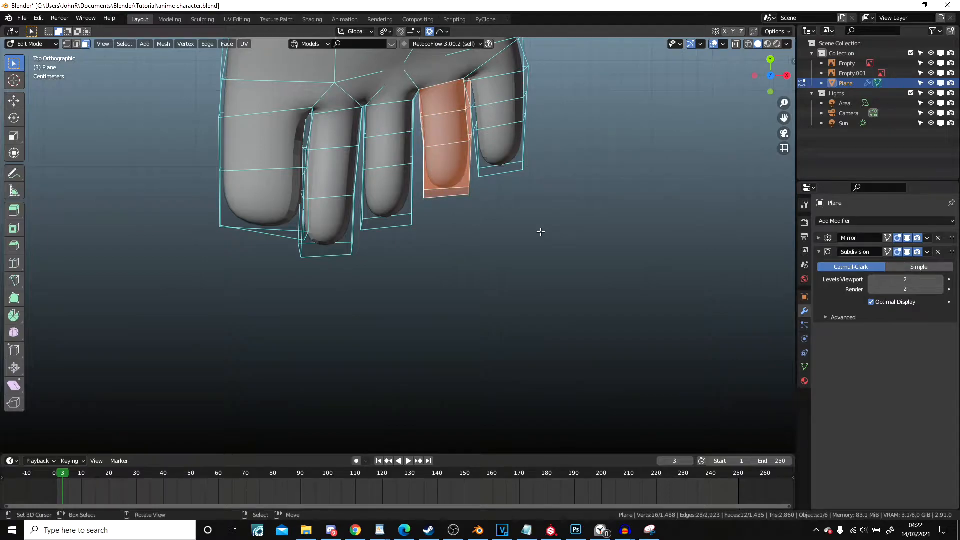
pyautogui.press('s')
pyautogui.press('x')
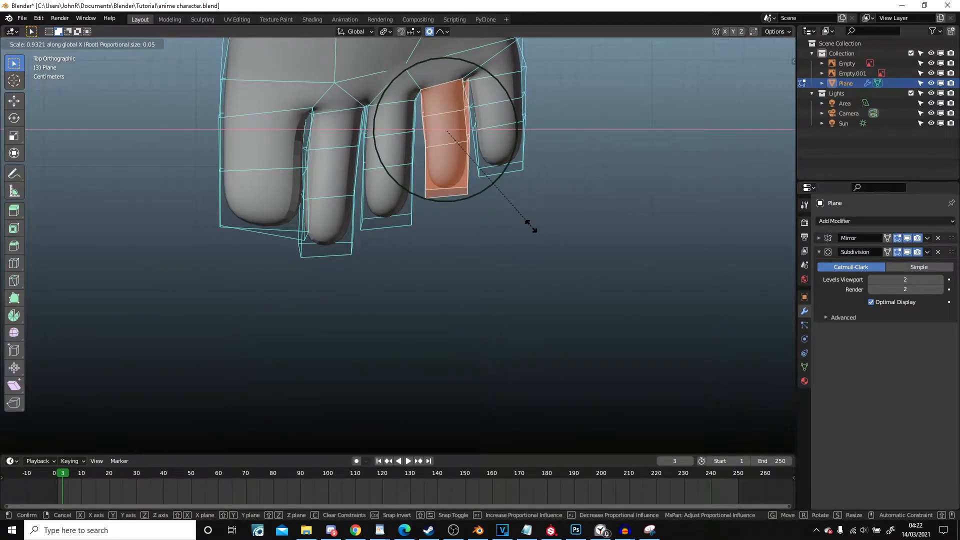
pyautogui.click(532, 227)
# - Select the little toe's face loop, narrow it to about 0.80 along X and rotate it by about -2.39°
pyautogui.keyDown('alt'); pyautogui.click(520, 92); pyautogui.keyUp('alt')
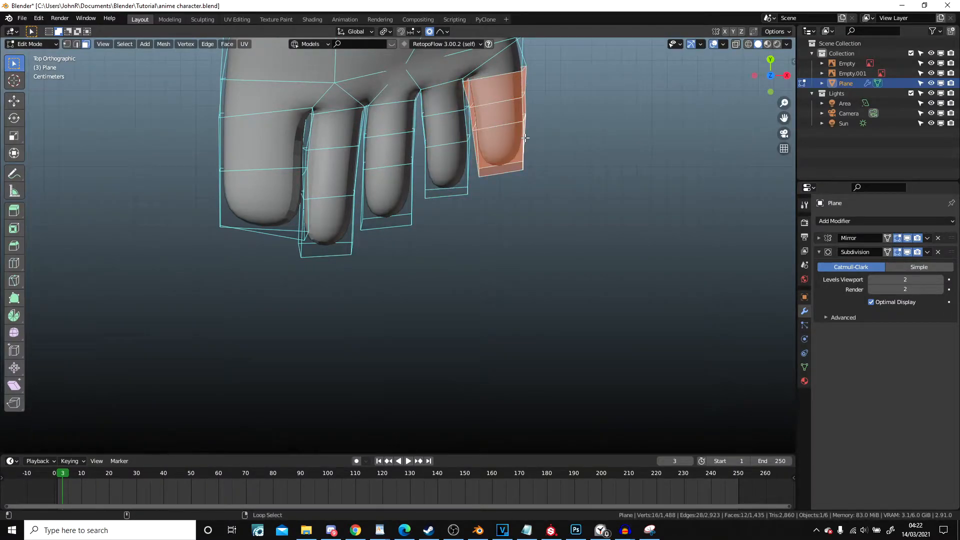
pyautogui.press('s')
pyautogui.press('x')
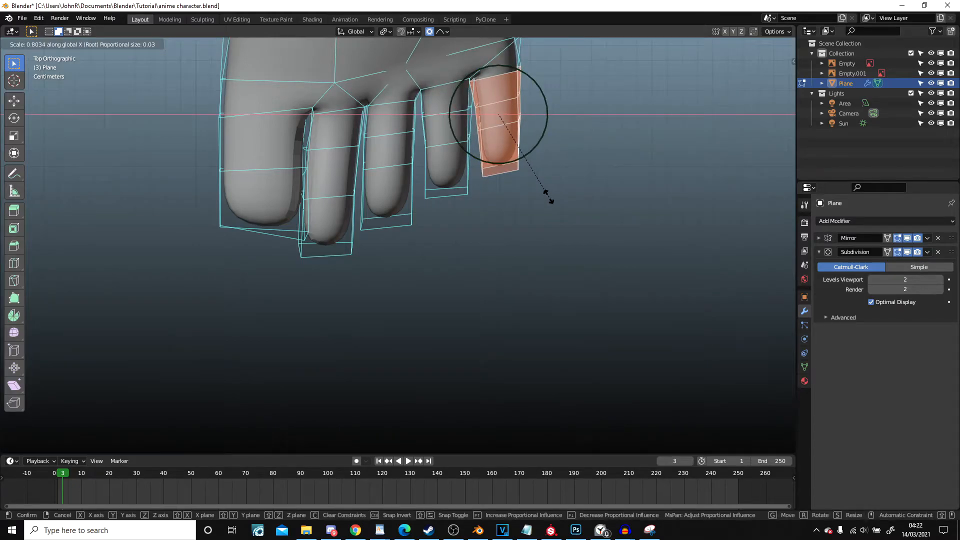
pyautogui.click(551, 200)
pyautogui.press('r')
pyautogui.click(560, 196)
# - Shift the little toe by -0.002961 m along X and the fourth toe by -0.001316 m along X
pyautogui.press('g')
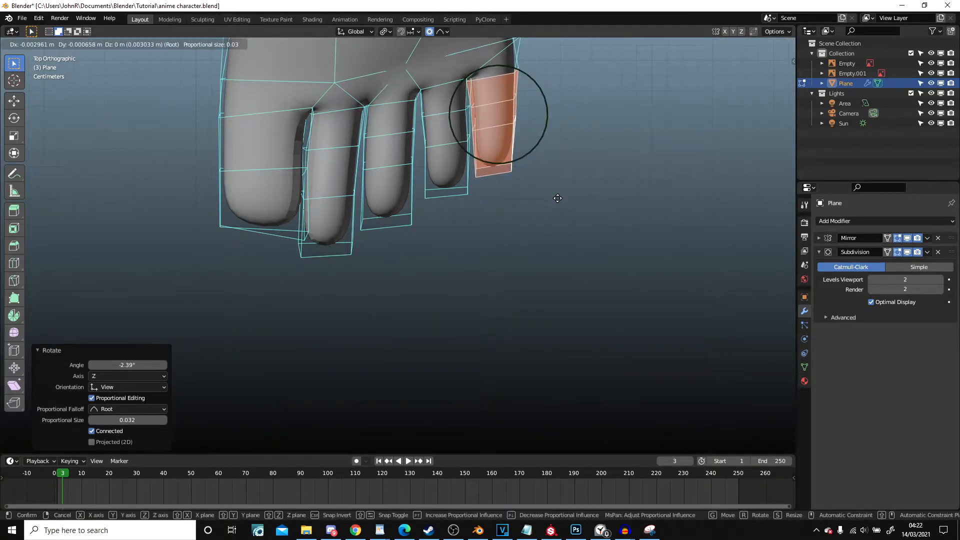
pyautogui.press('x')
pyautogui.click(557, 197)
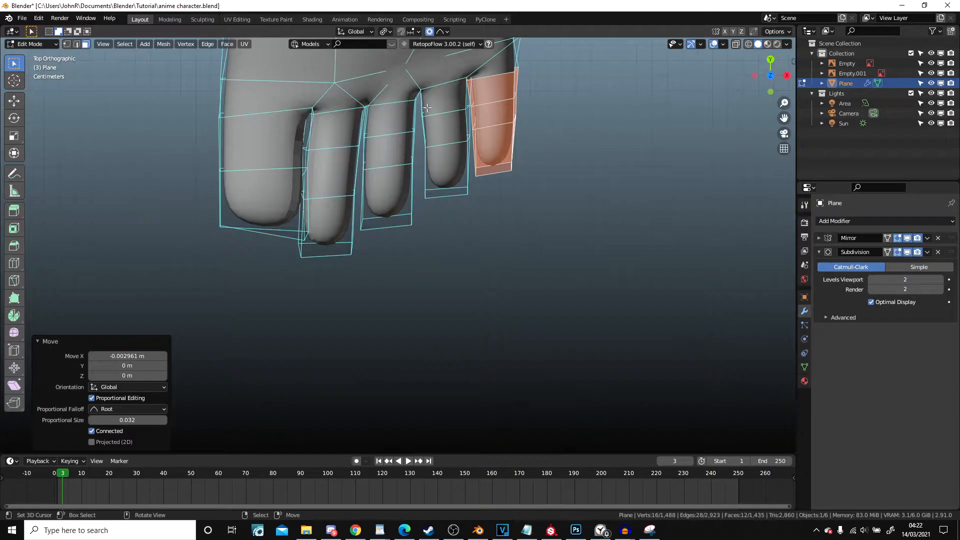
pyautogui.keyDown('alt'); pyautogui.click(426, 134); pyautogui.keyUp('alt')
pyautogui.press('x')
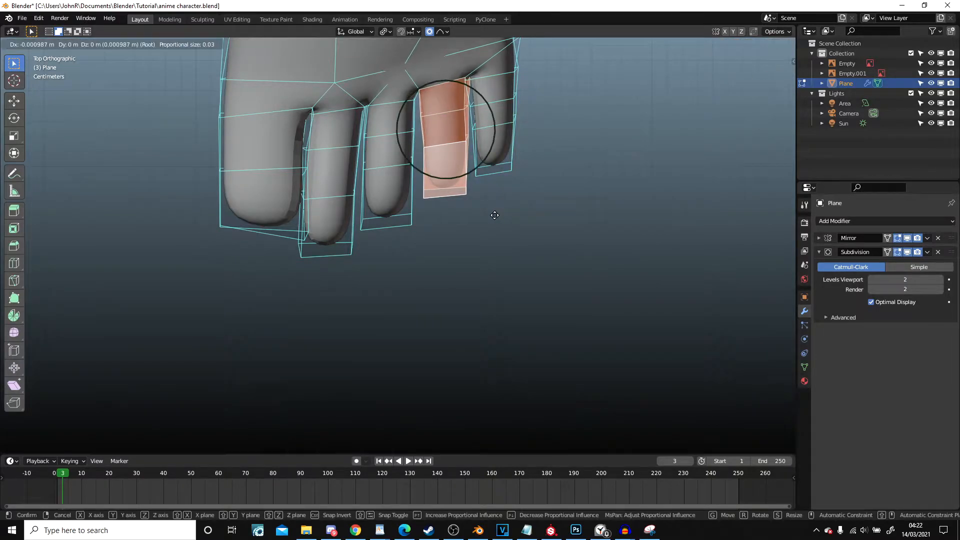
pyautogui.click(493, 214)
# - Select the face loop around the foot behind the toes and scale it to about 1.06 along Z
pyautogui.moveTo(417, 145); pyautogui.dragTo(354, 167, button='middle')
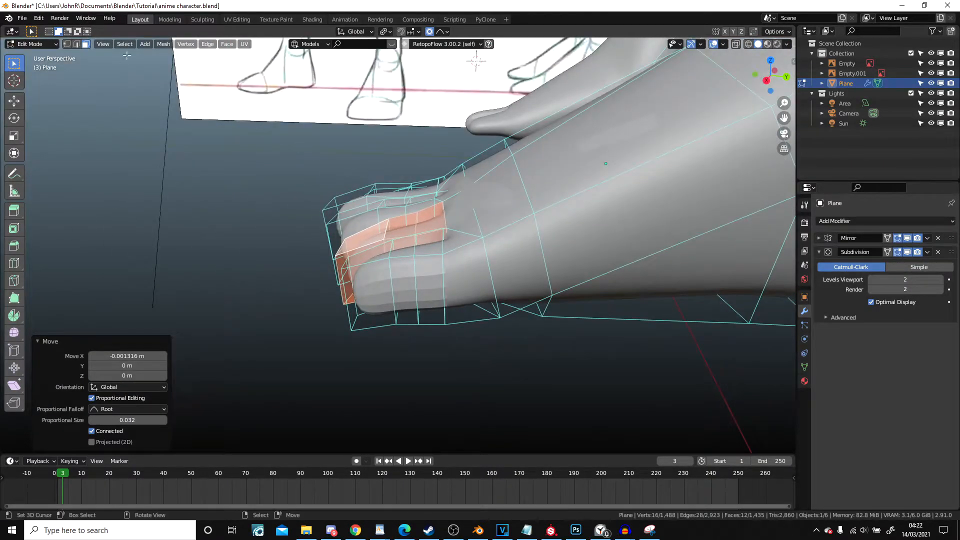
pyautogui.keyDown('alt'); pyautogui.click(458, 234); pyautogui.keyUp('alt')
pyautogui.keyDown('alt'); pyautogui.click(502, 232); pyautogui.keyUp('alt')
pyautogui.moveTo(524, 258); pyautogui.dragTo(514, 237, button='middle')
pyautogui.press('g')
pyautogui.rightClick(514, 237)
pyautogui.press('s')
pyautogui.press('z')
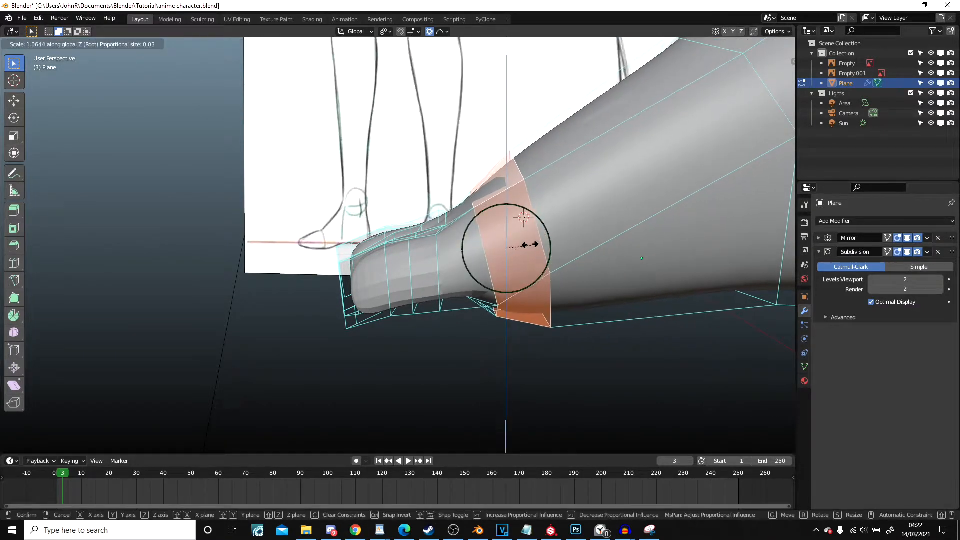
pyautogui.click(532, 244)
pyautogui.scroll(-5, 532, 244)
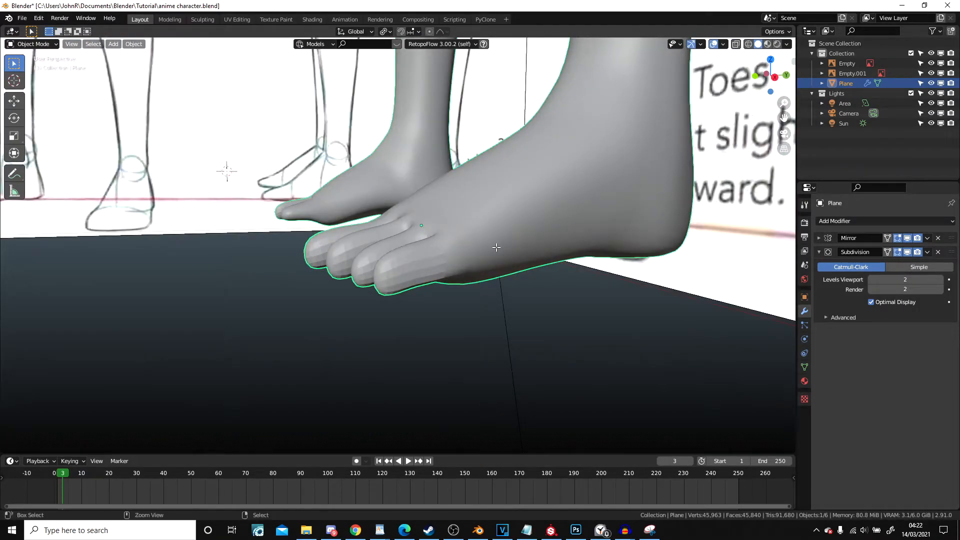
# - Select the row of top faces just behind the toes and raise them about 0.0044 m with proportional editing
pyautogui.press('Tab')
pyautogui.moveTo(483, 244); pyautogui.dragTo(57, 91, button='middle')
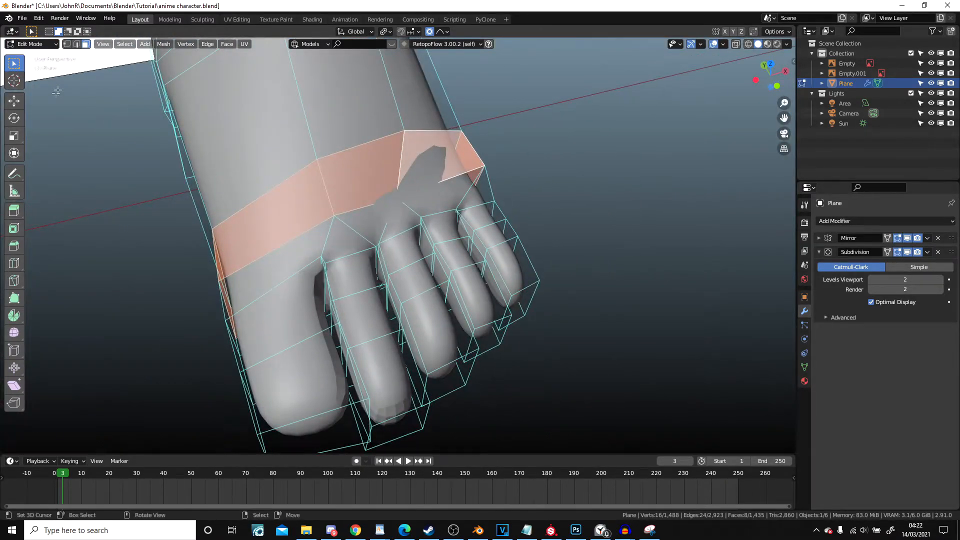
pyautogui.rightClick(306, 247)
pyautogui.keyDown('shift'); pyautogui.rightClick(344, 241); pyautogui.keyUp('shift')
pyautogui.keyDown('shift'); pyautogui.rightClick(370, 225); pyautogui.keyUp('shift')
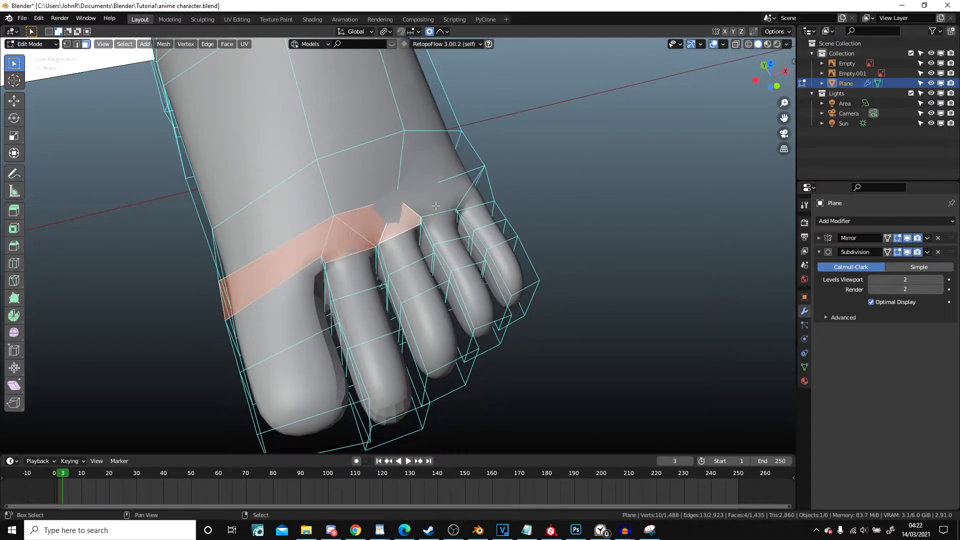
pyautogui.moveTo(481, 195); pyautogui.dragTo(440, 235, button='middle')
pyautogui.scroll(2, 440, 239)
pyautogui.press('g')
pyautogui.scroll(2, 435, 241)
pyautogui.scroll(10, 437, 243)
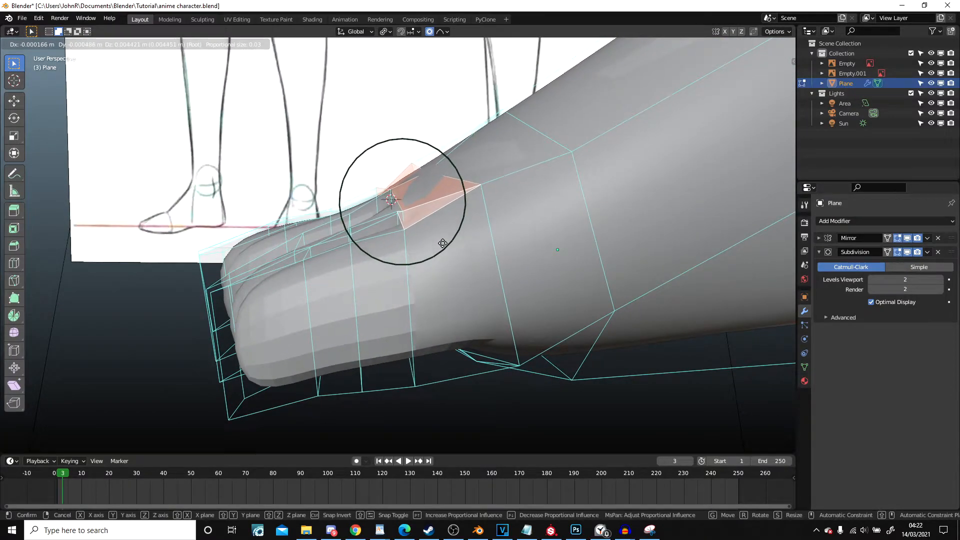
pyautogui.click(443, 243)
# - In top view, move the inner side face behind the big toe by -0.0108 m in X and 0.004547 m in Y, with proportional size 0.063
pyautogui.scroll(-7, 440, 243)
pyautogui.press('Tab')
pyautogui.moveTo(417, 239); pyautogui.dragTo(542, 275, button='middle')
pyautogui.scroll(4, 540, 265)
pyautogui.press('Tab')
pyautogui.rightClick(535, 212)
pyautogui.scroll(-3, 536, 210)
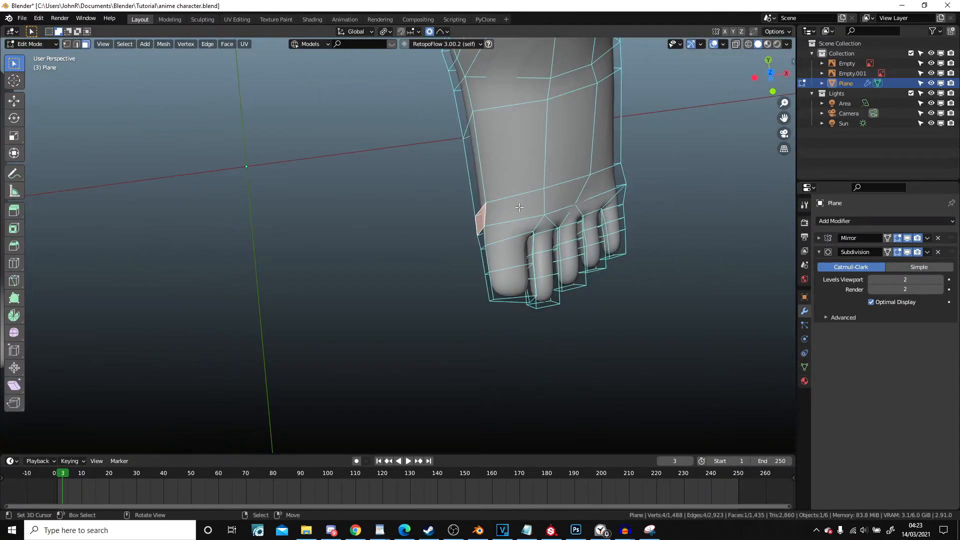
pyautogui.scroll(1, 520, 211)
pyautogui.moveTo(510, 212); pyautogui.dragTo(492, 212, button='middle')
pyautogui.press('KP_7')
pyautogui.press('g')
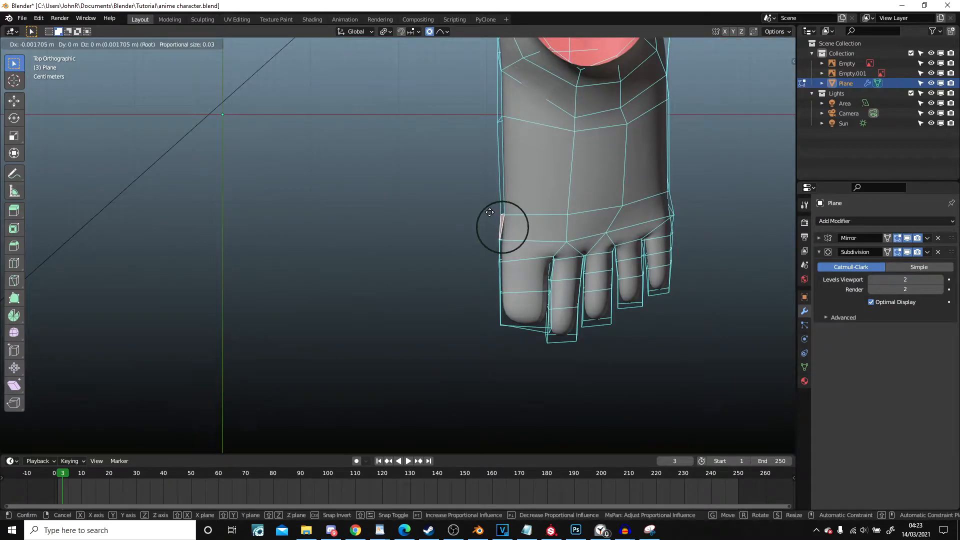
pyautogui.scroll(-1, 483, 209)
pyautogui.click(483, 208)
# - Select the outer face behind the little toe and shift it slightly inward with a proportional size of about 0.16
pyautogui.scroll(-5, 600, 236)
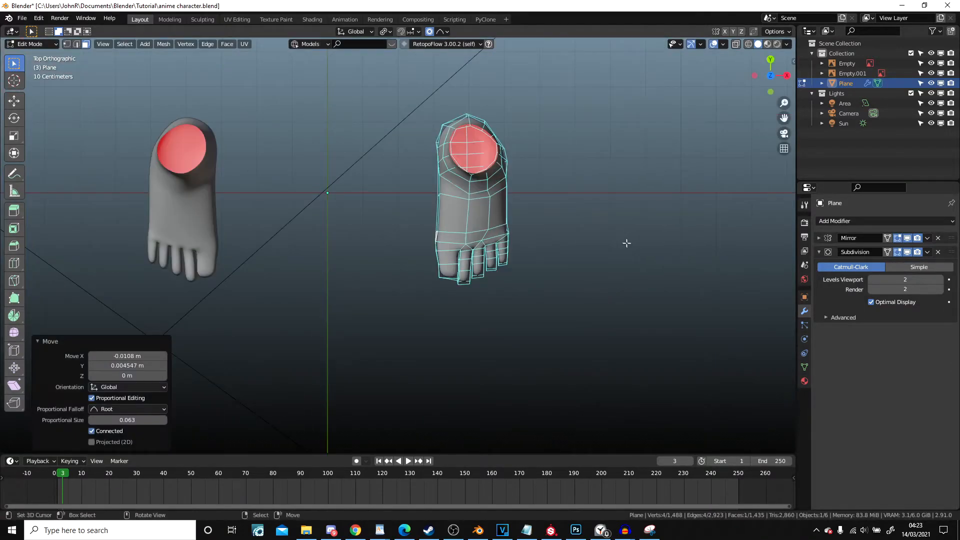
pyautogui.scroll(1, 595, 242)
pyautogui.keyDown('shift'); pyautogui.moveTo(587, 242); pyautogui.dragTo(535, 237, button='middle'); pyautogui.keyUp('shift')
pyautogui.scroll(3, 535, 235)
pyautogui.rightClick(534, 217)
pyautogui.scroll(-4, 534, 217)
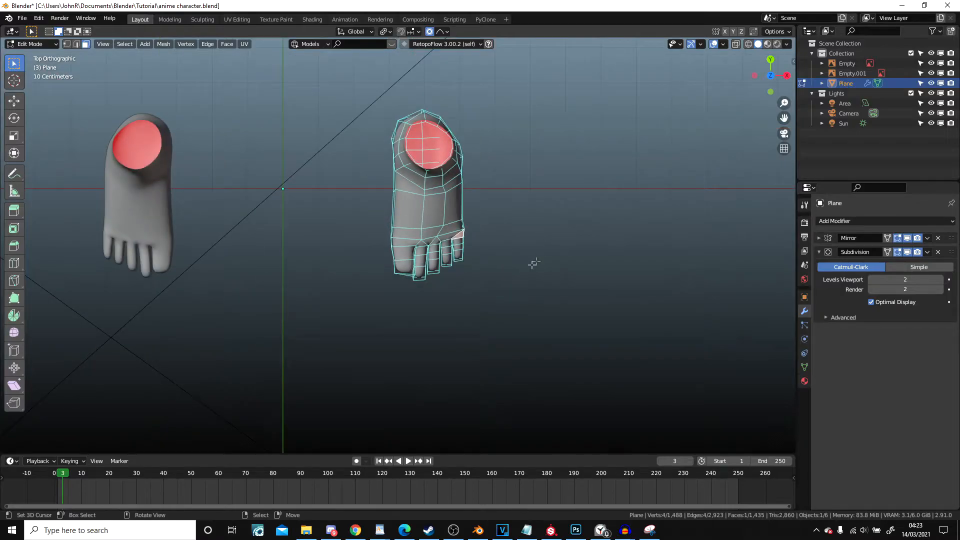
pyautogui.press('g')
pyautogui.scroll(-1, 525, 270)
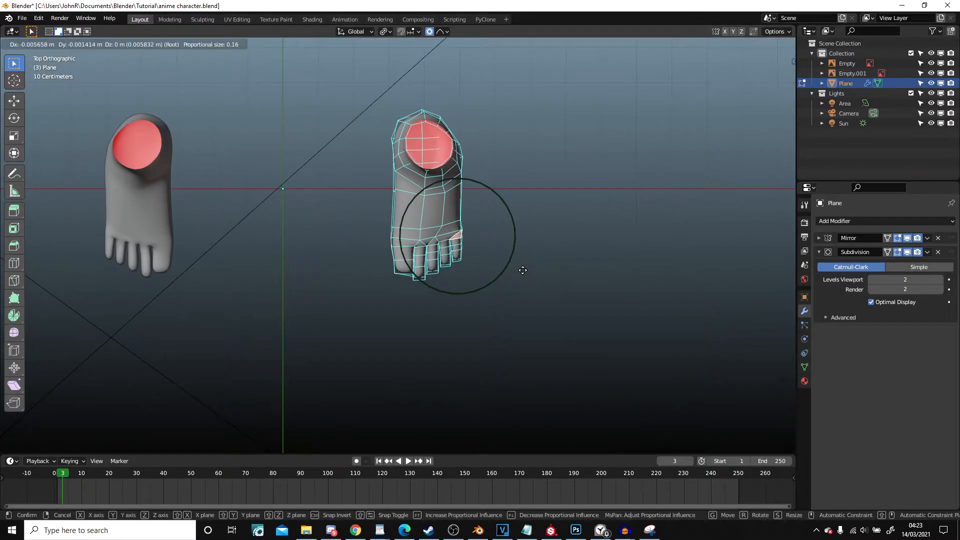
pyautogui.click(519, 270)
# - Select the second toe's top tip face and turn off Connected Only for proportional editing
pyautogui.scroll(3, 500, 280)
pyautogui.rightClick(445, 314)
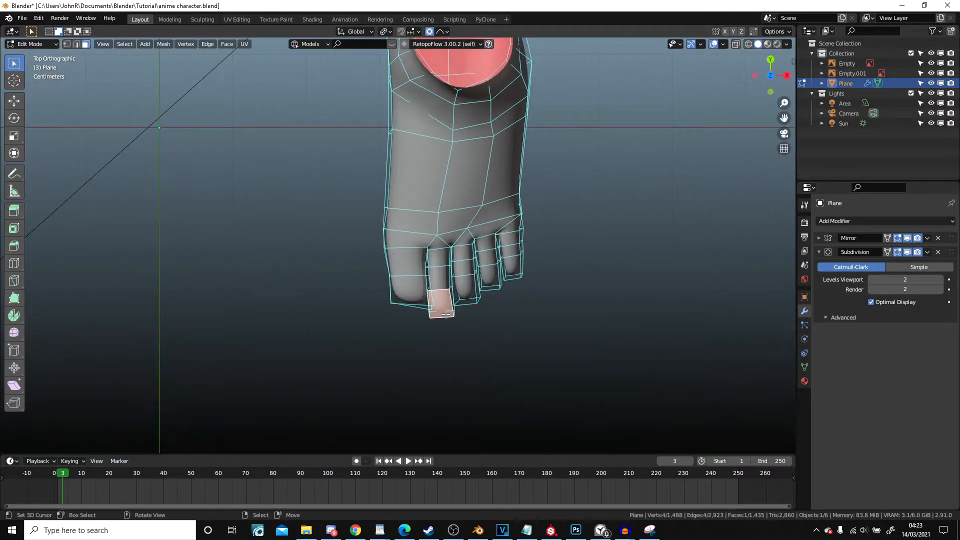
pyautogui.click(441, 32)
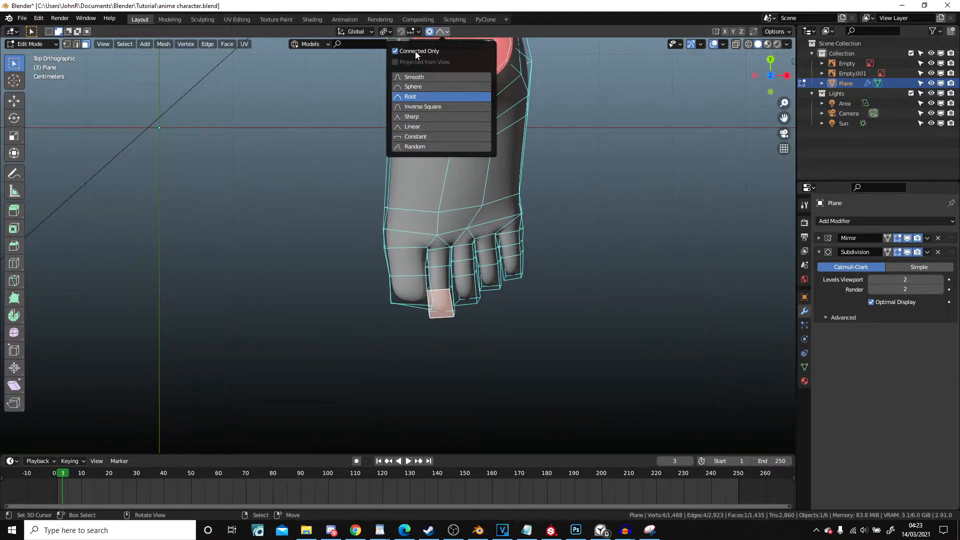
pyautogui.press('g')
pyautogui.scroll(6, 546, 260)
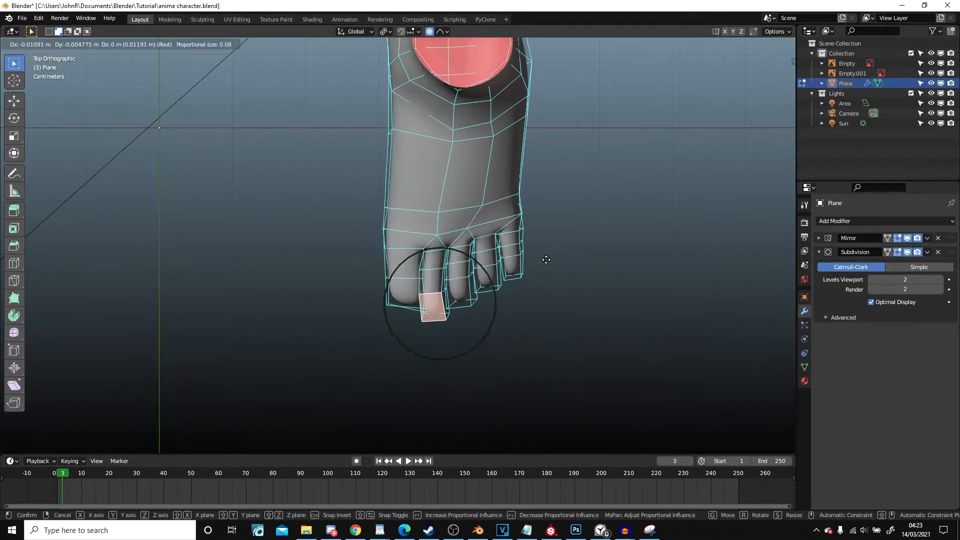
pyautogui.rightClick(546, 260)
pyautogui.scroll(-3, 546, 260)
pyautogui.press('o')
pyautogui.press('g')
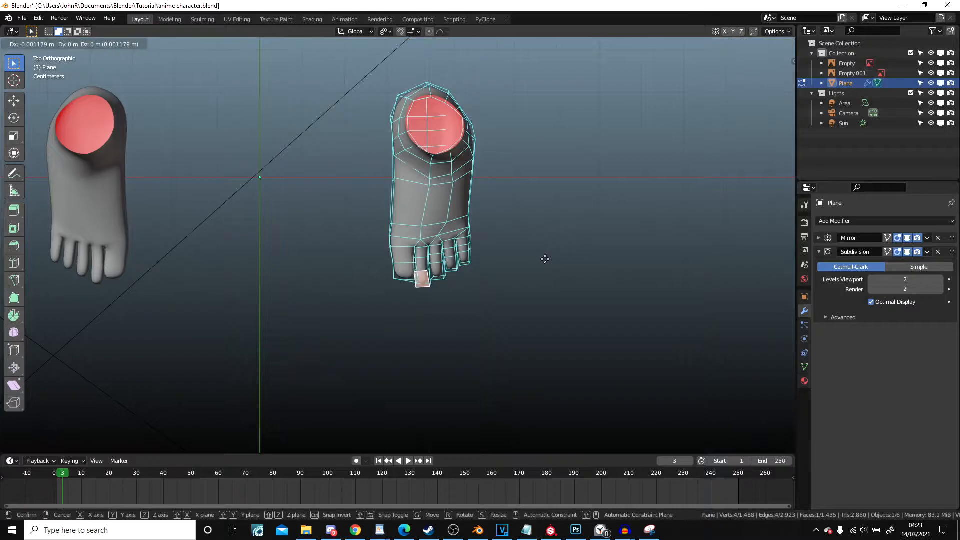
pyautogui.rightClick(543, 259)
# - Move the second toe's tip by -0.002357 m in X and 0.001179 m in Y, and rotate it slightly with proportional size about 0.22
pyautogui.press('g')
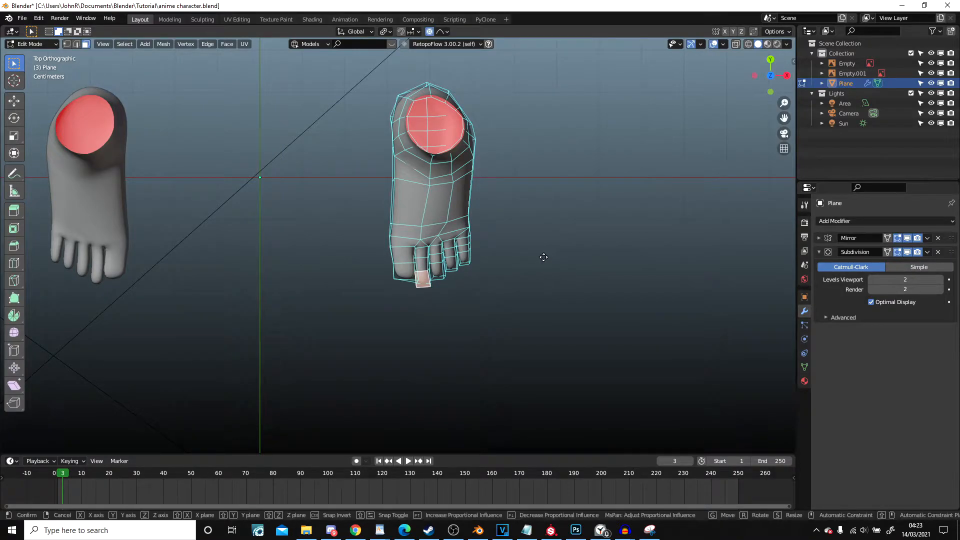
pyautogui.click(543, 256)
pyautogui.press('r')
pyautogui.scroll(-3, 553, 268)
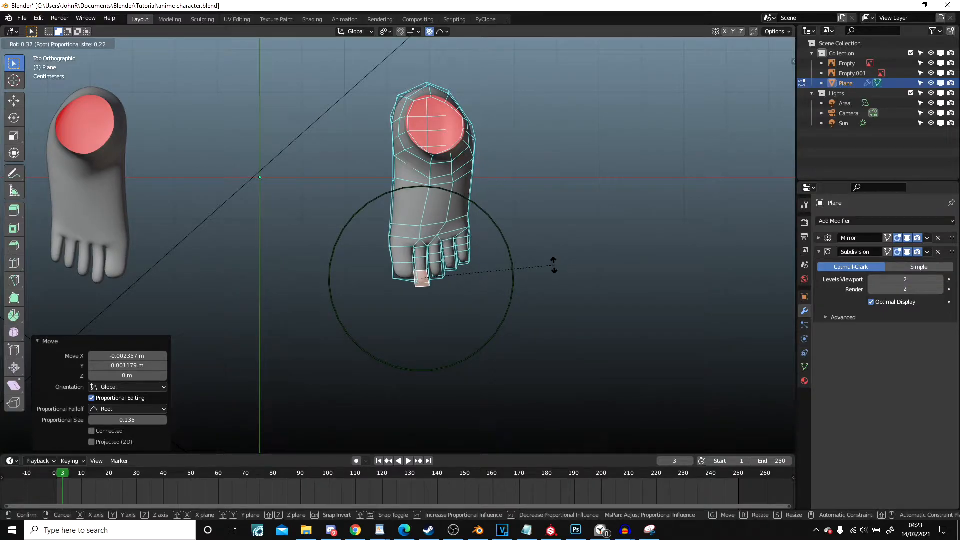
pyautogui.click(553, 264)
# - Select the little toe's top tip face and shift it slightly with proportional editing
pyautogui.scroll(3, 534, 273)
pyautogui.click(518, 275)
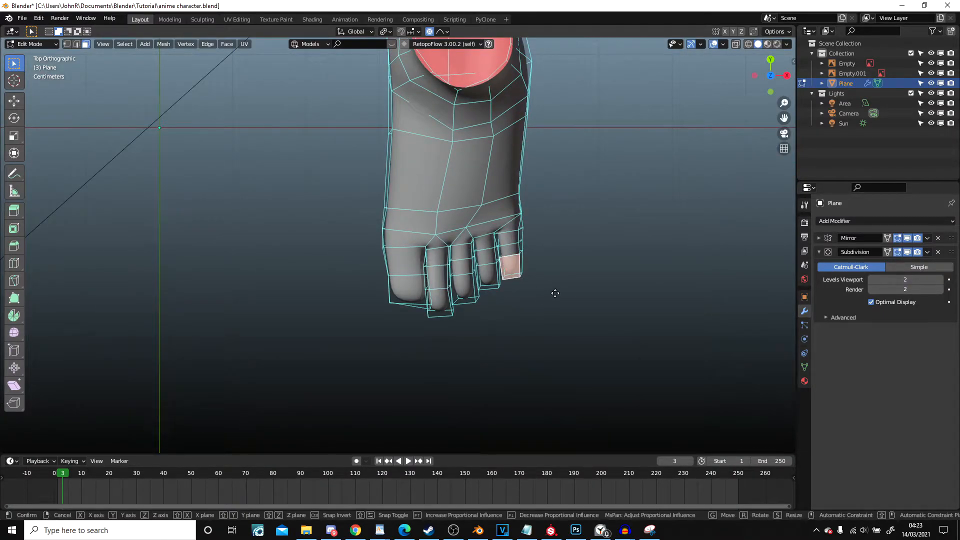
pyautogui.press('g')
pyautogui.click(556, 289)
# - Examine the reshaped toes from several angles, with and without the editing cage
pyautogui.scroll(-4, 548, 291)
pyautogui.moveTo(549, 292); pyautogui.dragTo(395, 203, button='middle')
pyautogui.scroll(3, 439, 220)
pyautogui.moveTo(463, 233); pyautogui.dragTo(660, 234, button='middle')
pyautogui.press('Tab')
pyautogui.scroll(4, 575, 242)
pyautogui.moveTo(534, 245); pyautogui.dragTo(440, 237, button='middle')
pyautogui.press('Tab')
pyautogui.moveTo(407, 264); pyautogui.dragTo(418, 269, button='middle')
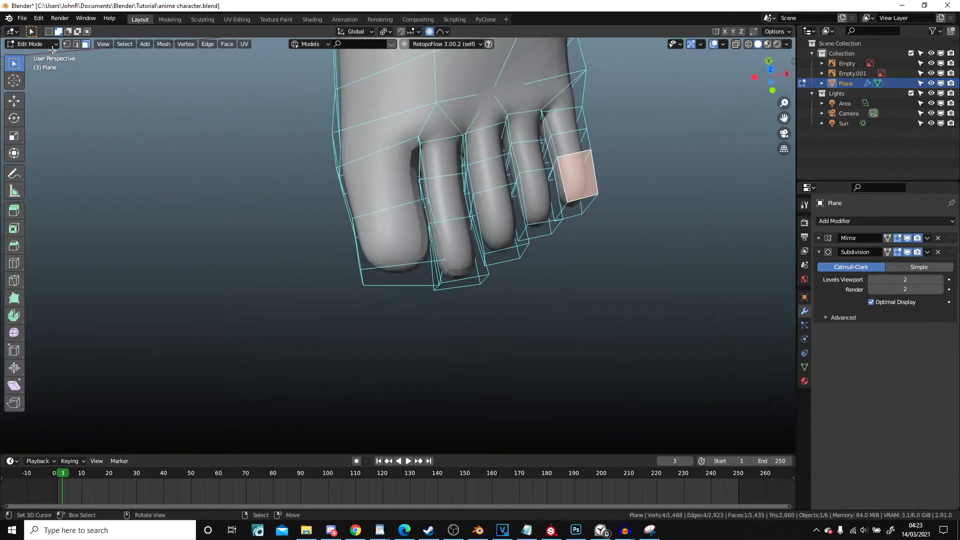
# - Try to start the toenails by selecting the top tip face of all five toes and insetting them about 0.0021 m
pyautogui.moveTo(379, 214); pyautogui.dragTo(380, 242, button='middle')
pyautogui.click(385, 240)
pyautogui.keyDown('shift'); pyautogui.click(452, 257); pyautogui.keyUp('shift')
pyautogui.keyDown('shift'); pyautogui.click(497, 230); pyautogui.keyUp('shift')
pyautogui.keyDown('shift'); pyautogui.click(534, 215); pyautogui.keyUp('shift')
pyautogui.keyDown('shift'); pyautogui.click(579, 177); pyautogui.keyUp('shift')
pyautogui.moveTo(579, 177); pyautogui.dragTo(600, 255, button='middle')
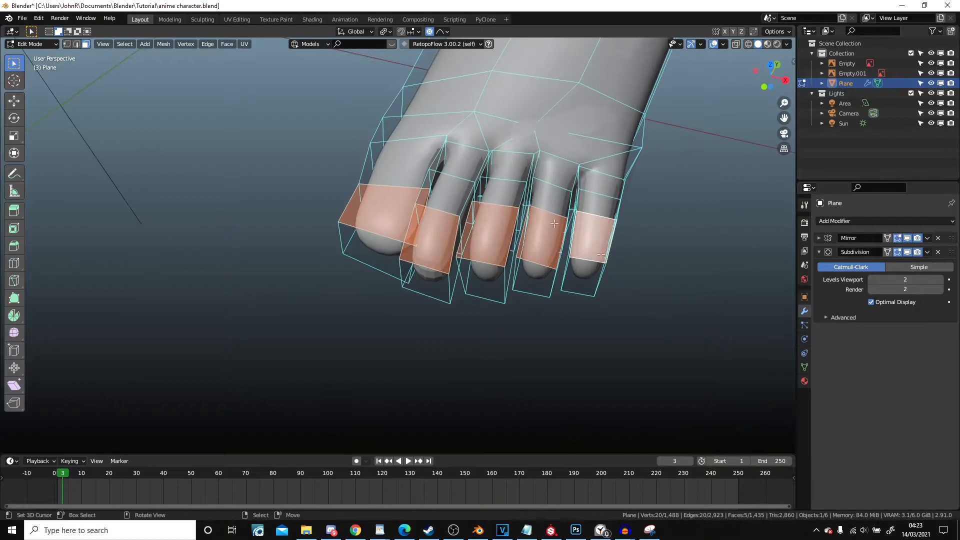
pyautogui.press('i')
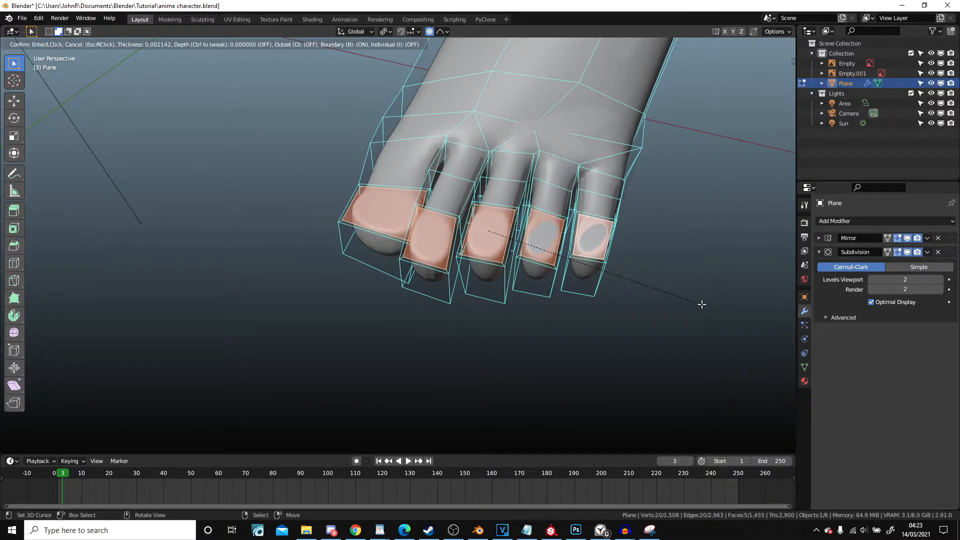
pyautogui.click(701, 304)
# - Try to extrude the five inset toenail faces about 0.002 m along their normals
pyautogui.moveTo(595, 262); pyautogui.dragTo(624, 257, button='middle')
pyautogui.press('Tab')
pyautogui.press('Tab')
pyautogui.press('e')
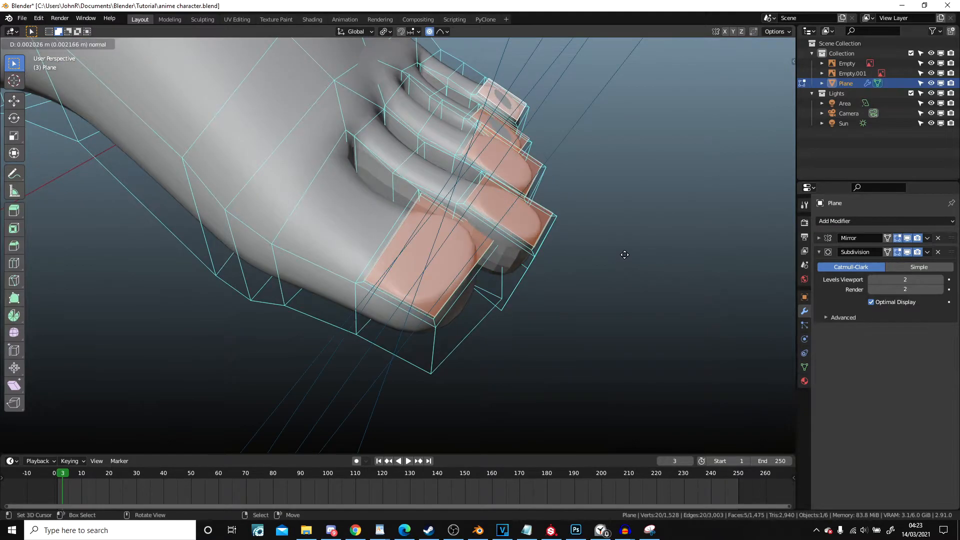
pyautogui.click(625, 254)
pyautogui.press('Tab')
# - Undo the toenail extrusion and the inset on all five toes
pyautogui.moveTo(622, 252); pyautogui.dragTo(455, 241, button='middle')
pyautogui.press('Tab')
pyautogui.press('Tab')
pyautogui.press('Tab')
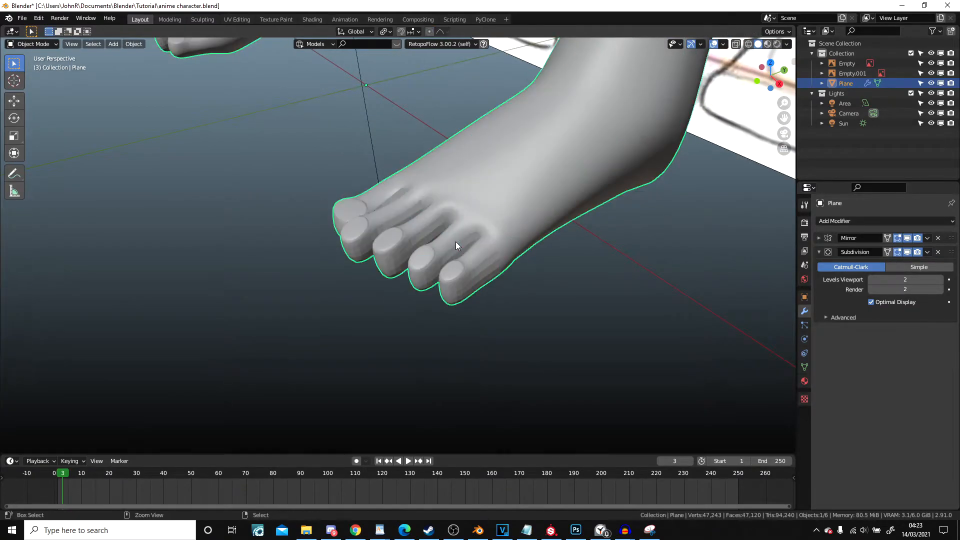
pyautogui.press('Tab')
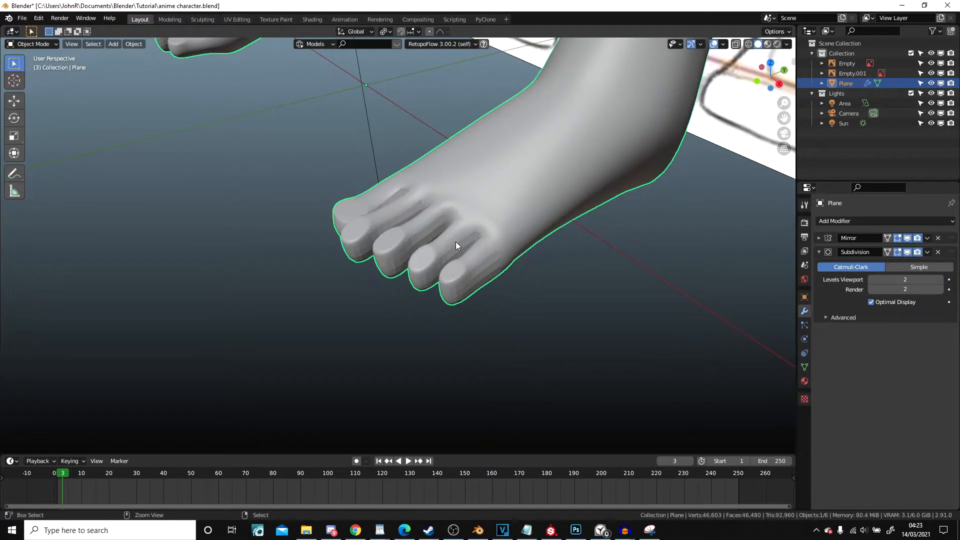
pyautogui.press('Tab')
pyautogui.press('Tab')
# - Apply smooth shading to the whole foot object
pyautogui.moveTo(455, 242)
pyautogui.mouseDown(button='middle')
pyautogui.moveTo(418, 219)
pyautogui.moveTo(524, 180)
pyautogui.moveTo(520, 199)
pyautogui.moveTo(514, 186)
pyautogui.moveTo(493, 220)
pyautogui.mouseUp(button='middle')
pyautogui.click(133, 44)
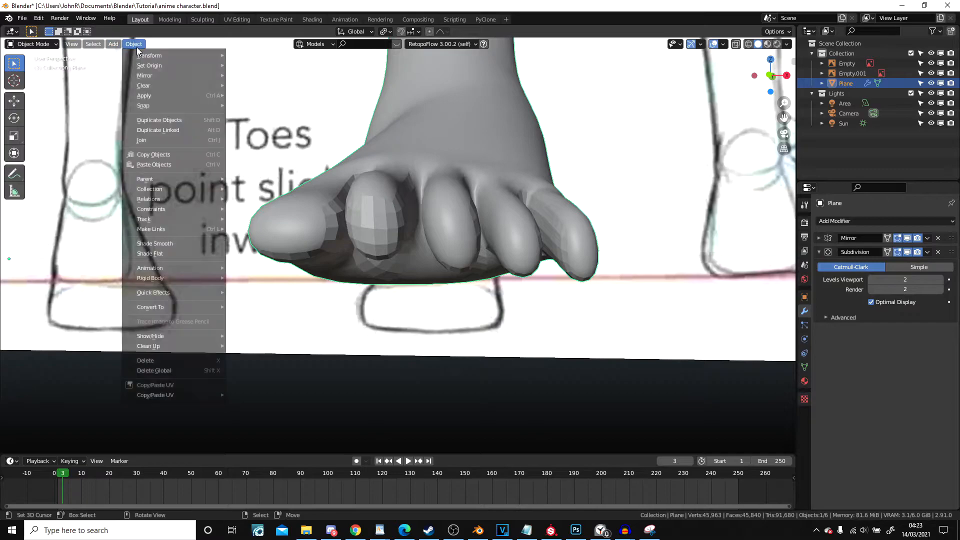
pyautogui.click(155, 244)
pyautogui.click(509, 232)
# - In front view, reselect the foot mesh for editing and select the second toe's front face
pyautogui.press('KP_1')
pyautogui.scroll(3, 510, 232)
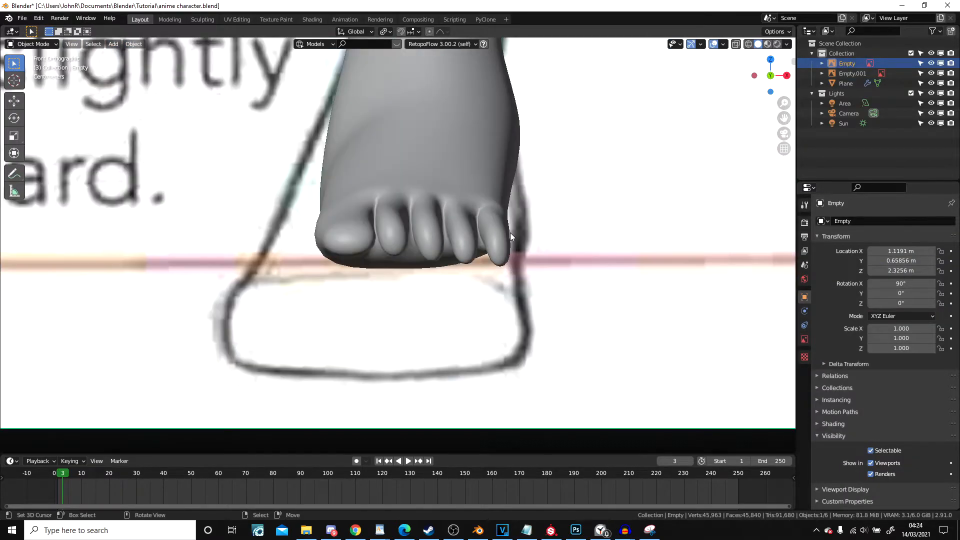
pyautogui.click(439, 239)
pyautogui.press('Tab')
pyautogui.scroll(3, 439, 239)
pyautogui.click(397, 238)
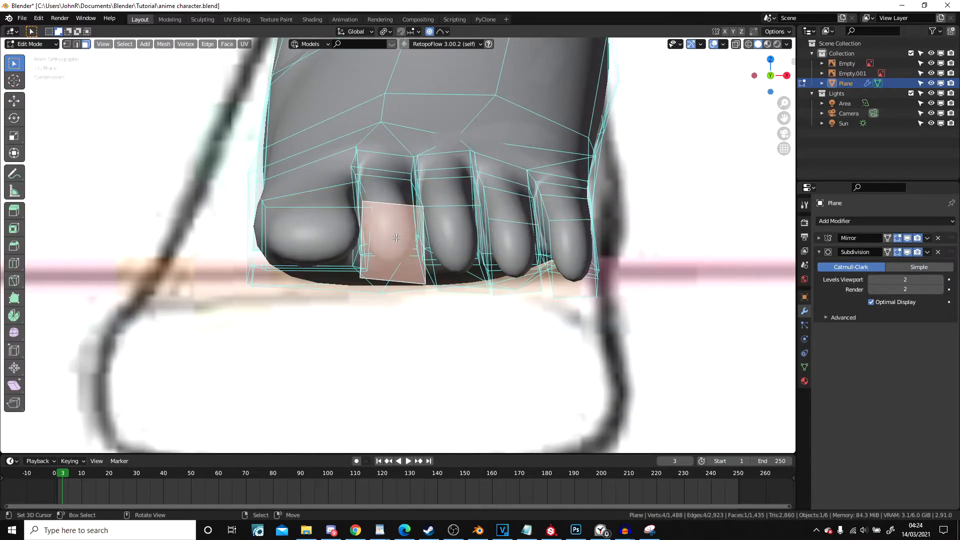
# - Compare the foot mesh with the front reference drawing in wireframe, and return to solid shading
pyautogui.scroll(-8, 397, 238)
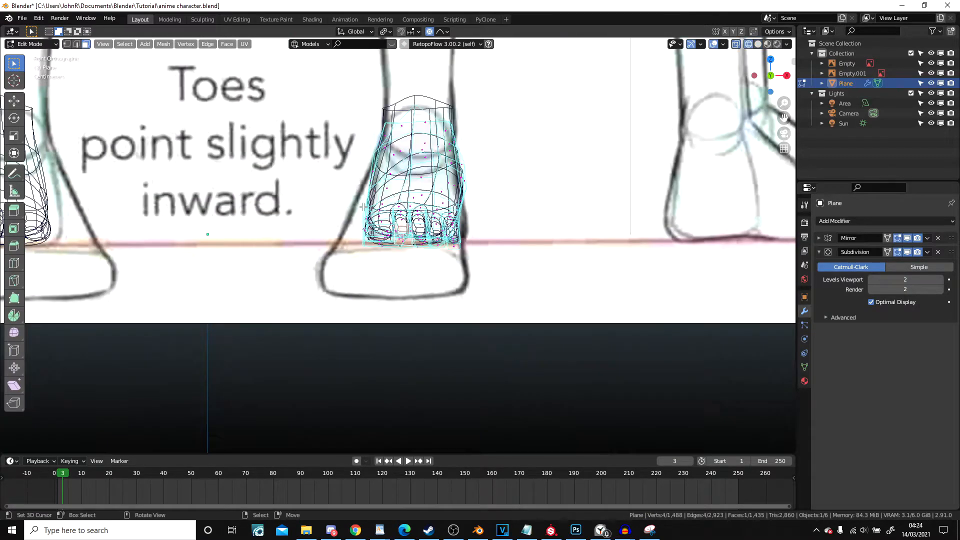
pyautogui.scroll(8, 363, 206)
pyautogui.press('z')
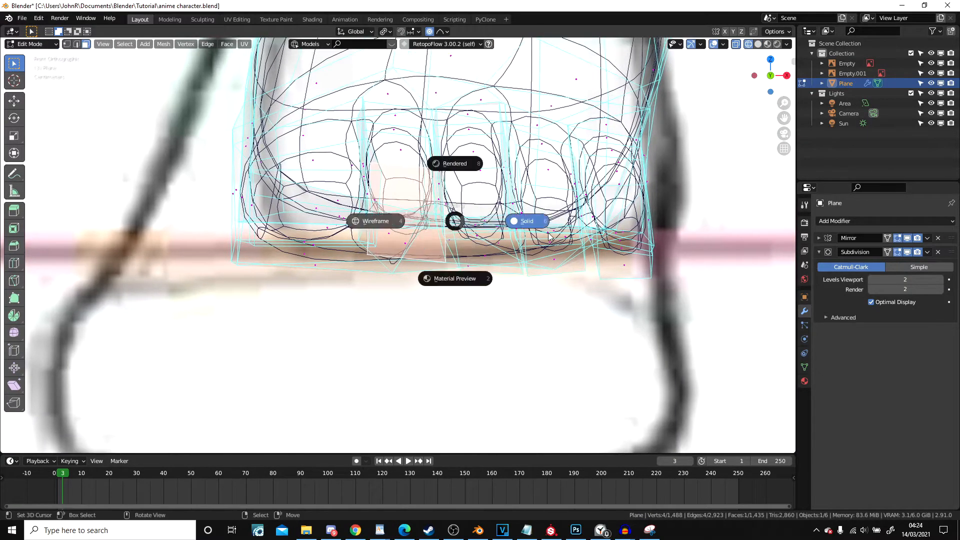
pyautogui.click(549, 235)
pyautogui.scroll(-2, 430, 199)
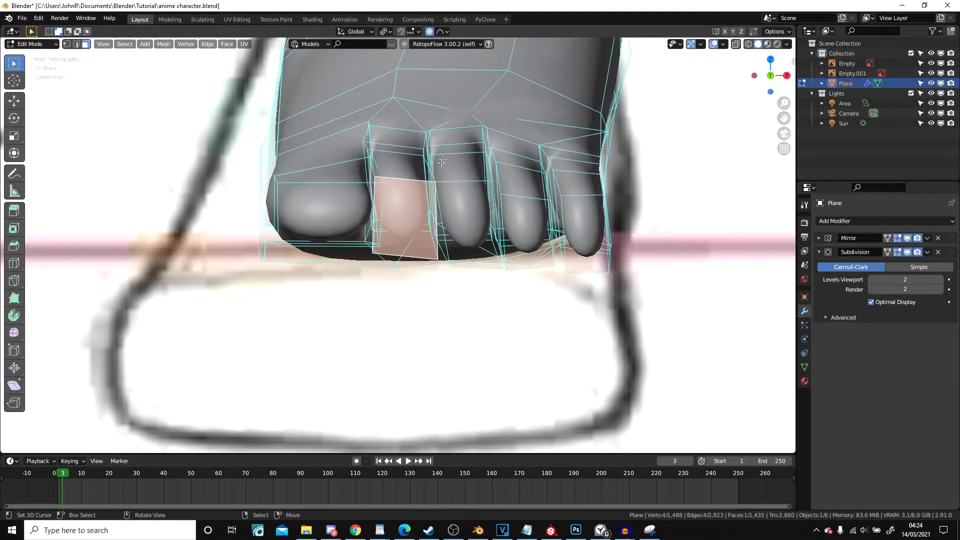
# - Move the second toe's front face down about 0.0066 m using proportional editing with Root falloff
pyautogui.click(443, 32)
pyautogui.press('g')
pyautogui.scroll(3, 530, 206)
pyautogui.scroll(4, 531, 203)
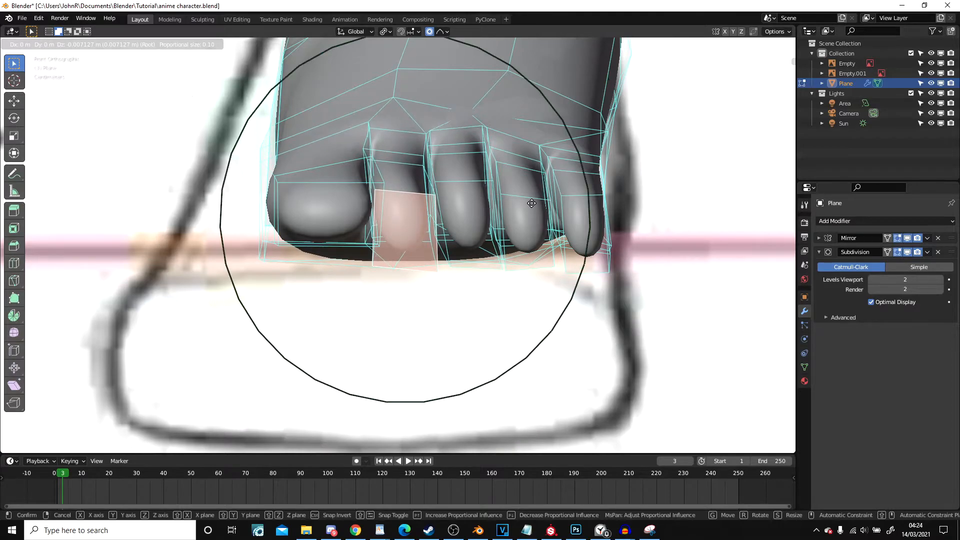
pyautogui.click(534, 202)
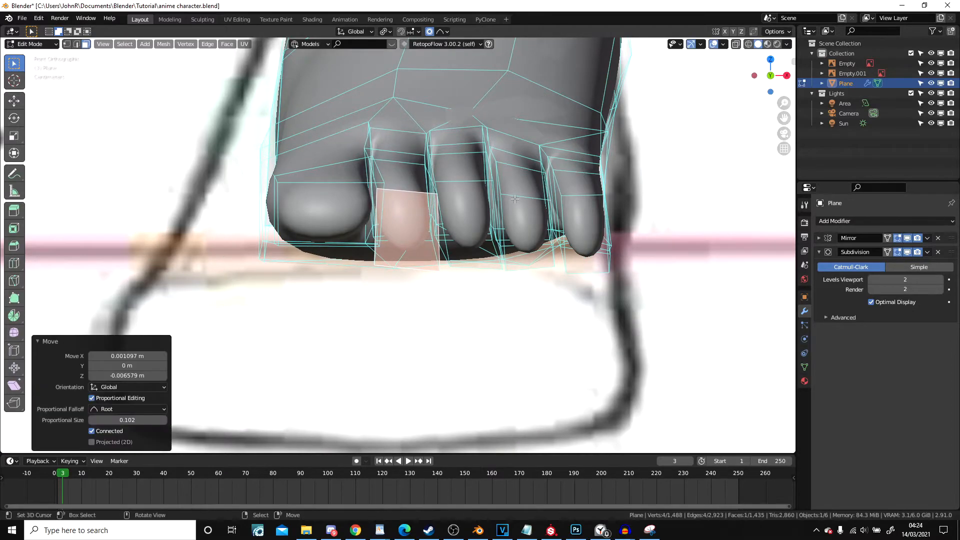
# - Nudge the third toe's front face and lower the big toe's front face by about 0.0038 m
pyautogui.click(490, 209)
pyautogui.press('g')
pyautogui.click(492, 211)
pyautogui.click(326, 225)
pyautogui.press('g')
pyautogui.click(327, 228)
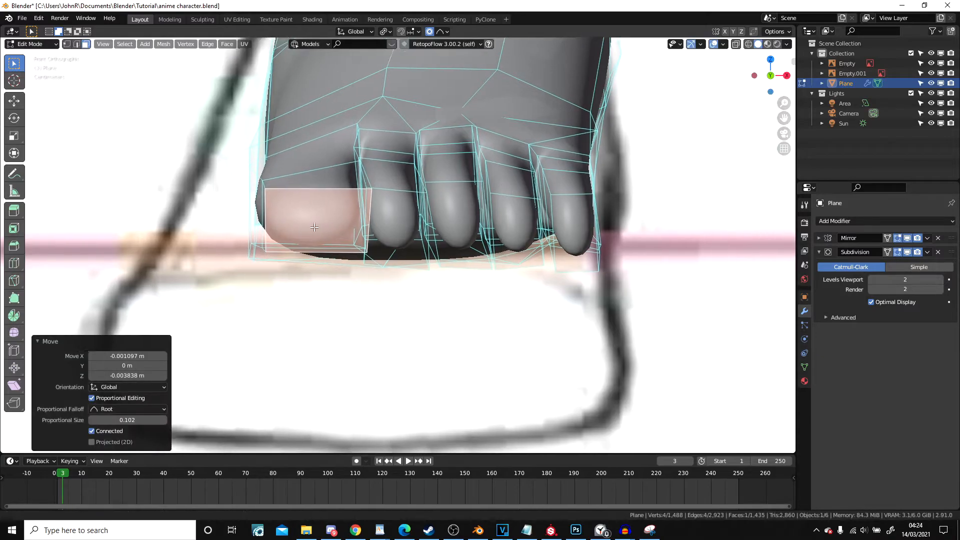
# - Adjust the front faces of the outer toes slightly with proportional editing to even out the toe line
pyautogui.scroll(2, 240, 235)
pyautogui.click(472, 208)
pyautogui.press('g')
pyautogui.click(471, 208)
pyautogui.click(552, 215)
pyautogui.press('g')
pyautogui.click(552, 214)
pyautogui.press('g')
pyautogui.click(610, 212)
# - Inspect the smoothed foot's side profile, toe spacing and overall shape from several angles in object mode
pyautogui.scroll(-4, 619, 220)
pyautogui.press('Tab')
pyautogui.scroll(-2, 630, 227)
pyautogui.moveTo(630, 228); pyautogui.dragTo(506, 188, button='middle')
pyautogui.scroll(4, 504, 190)
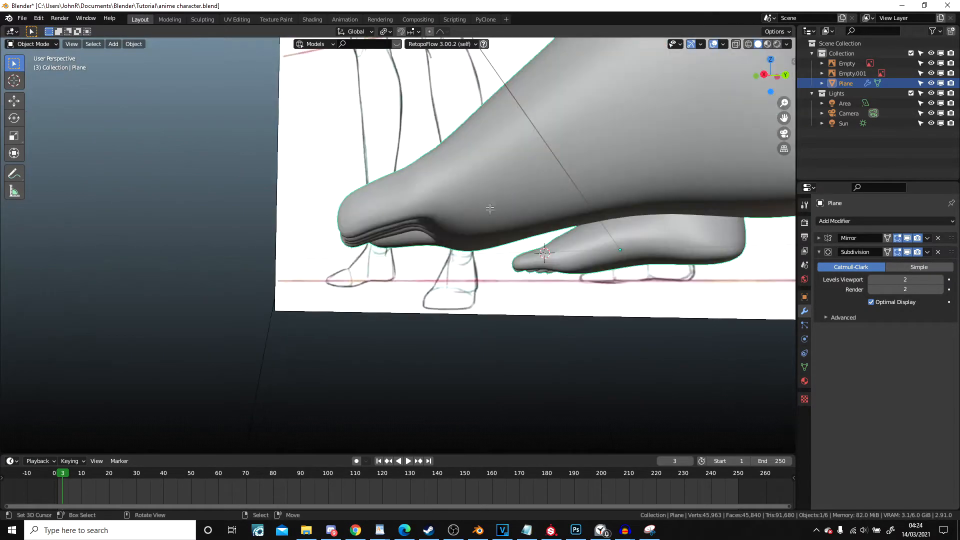
pyautogui.press('Tab')
pyautogui.moveTo(494, 243); pyautogui.dragTo(606, 205, button='middle')
pyautogui.press('Tab')
pyautogui.moveTo(388, 140); pyautogui.dragTo(399, 83, button='middle')
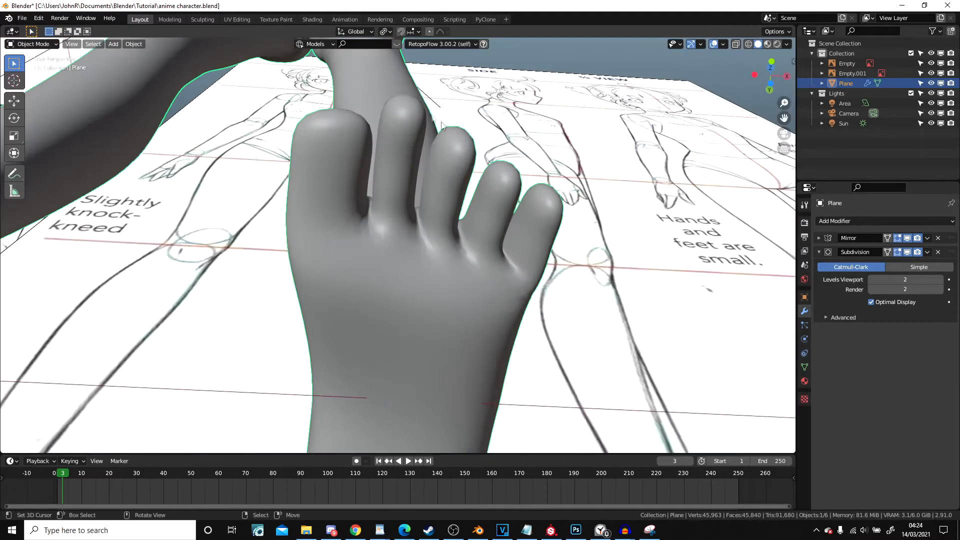
pyautogui.scroll(-9, 450, 225)
pyautogui.moveTo(462, 235); pyautogui.dragTo(481, 260, button='middle')
pyautogui.scroll(6, 499, 260)
# - Reopen the foot mesh for editing and try to shift a single face behind the toes towards the ankle
pyautogui.hotkey('alt', 'a')
pyautogui.keyDown('shift'); pyautogui.moveTo(481, 260); pyautogui.dragTo(413, 258, button='middle'); pyautogui.keyUp('shift')
pyautogui.scroll(4, 495, 210)
pyautogui.press('Tab')
pyautogui.scroll(3, 413, 258)
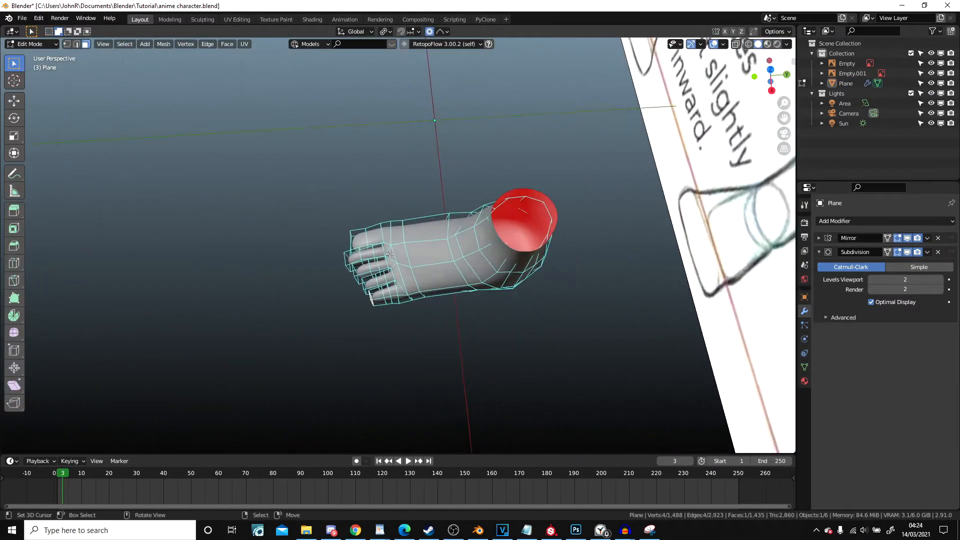
pyautogui.scroll(-1, 407, 260)
pyautogui.press('g')
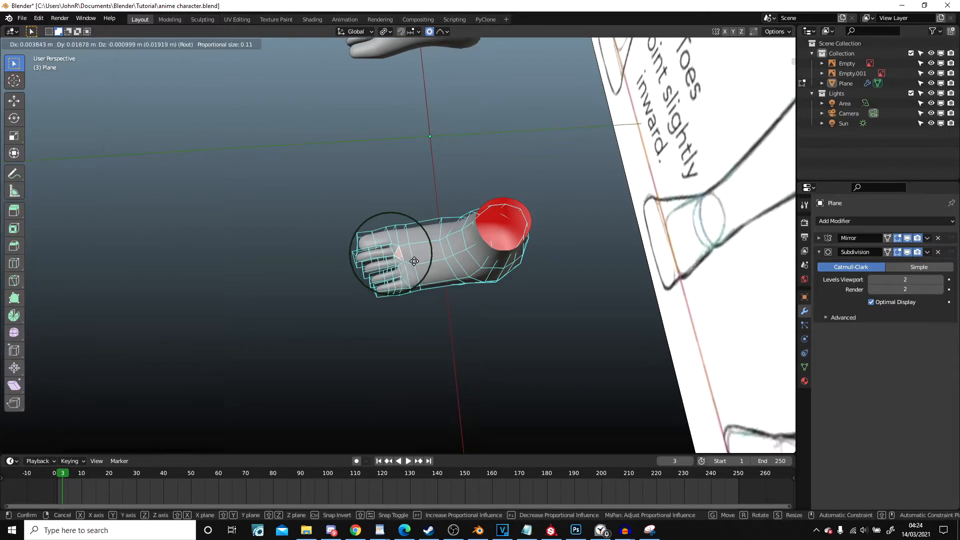
pyautogui.click(392, 292)
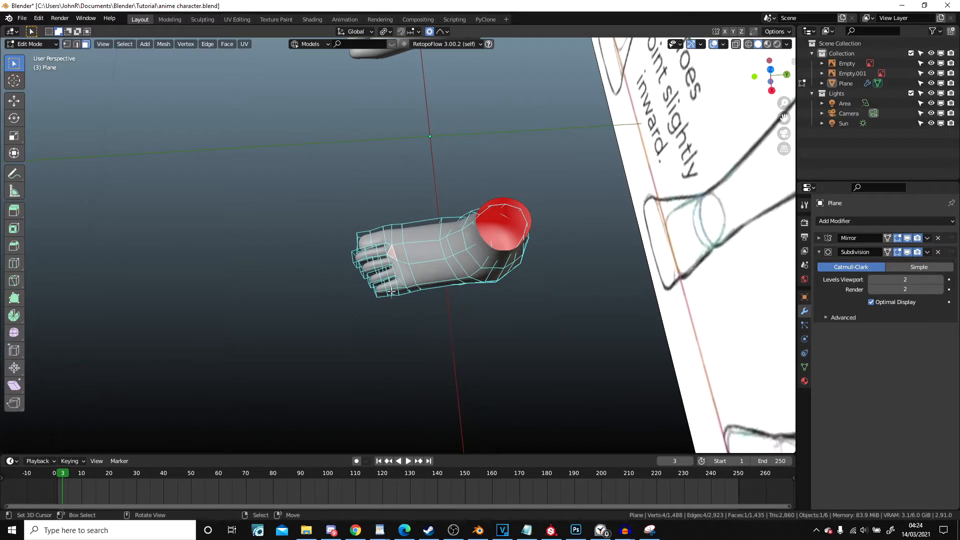
# - Select the faces of all toes and the forefoot and move them about 0.022 m back along Y with proportional editing
pyautogui.click(330, 320)
pyautogui.press('c')
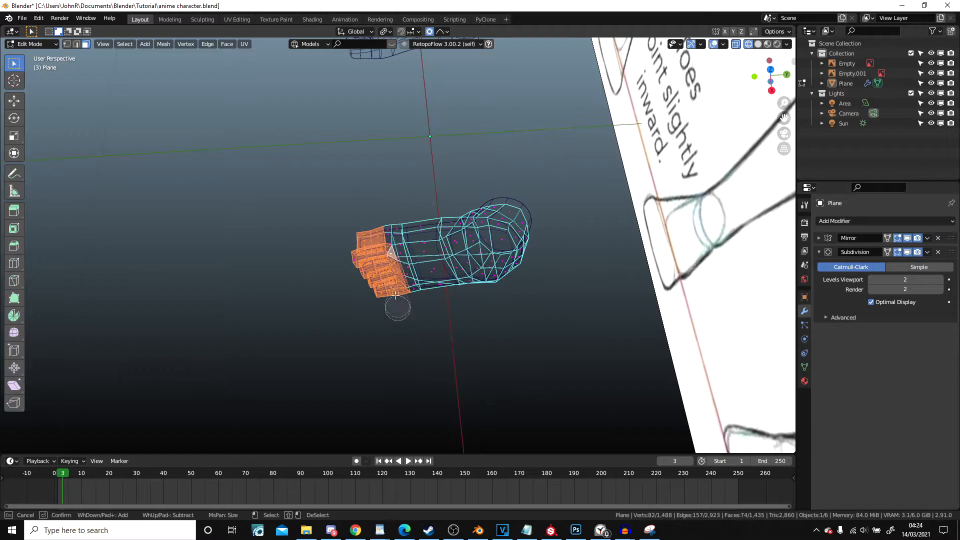
pyautogui.click(457, 231)
pyautogui.scroll(-3, 456, 234)
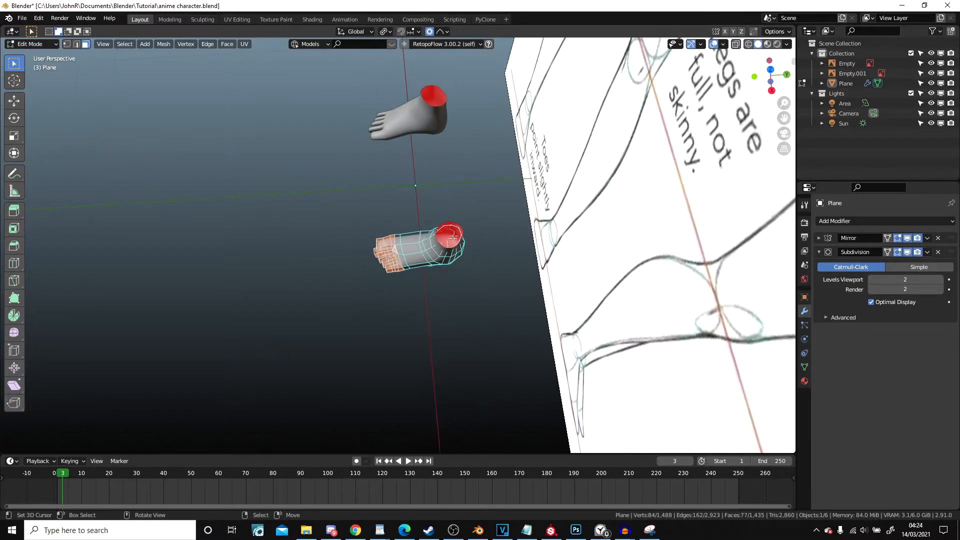
pyautogui.press('g')
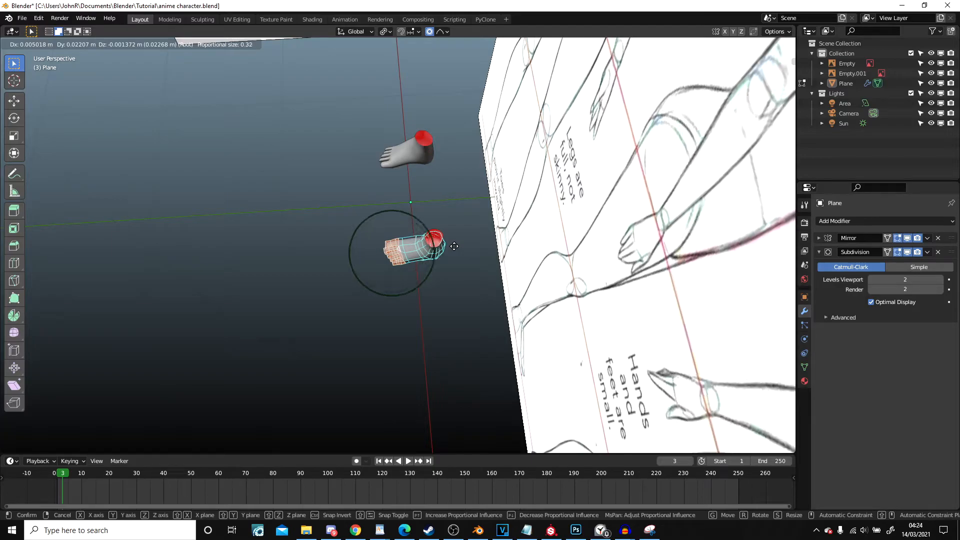
pyautogui.scroll(1, 453, 246)
pyautogui.click(454, 246)
# - Switch to vertex selection and select the four vertices of the face at the front of the ankle bend
pyautogui.moveTo(454, 246); pyautogui.dragTo(517, 272, button='middle')
pyautogui.scroll(6, 356, 225)
pyautogui.scroll(2, 500, 270)
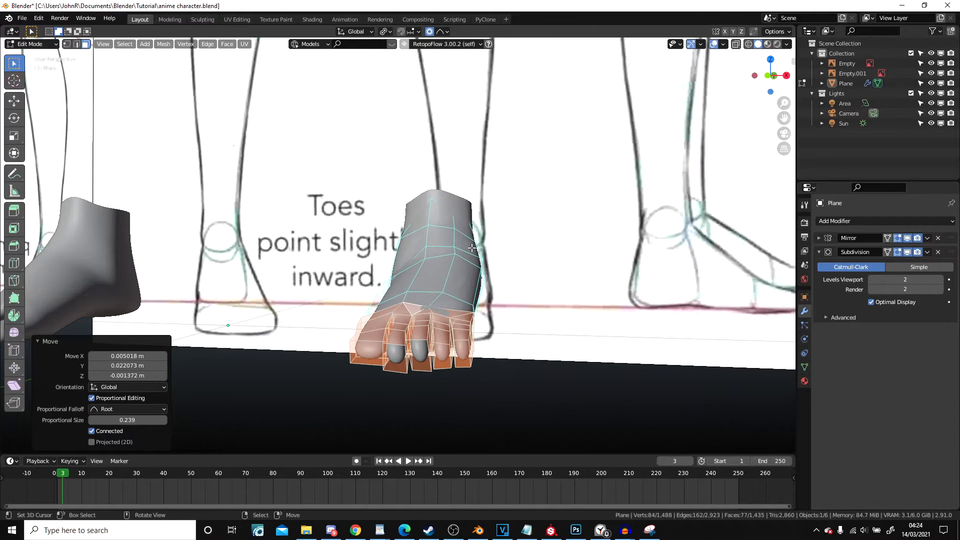
pyautogui.moveTo(393, 251); pyautogui.dragTo(417, 251, button='middle')
pyautogui.scroll(-5, 386, 259)
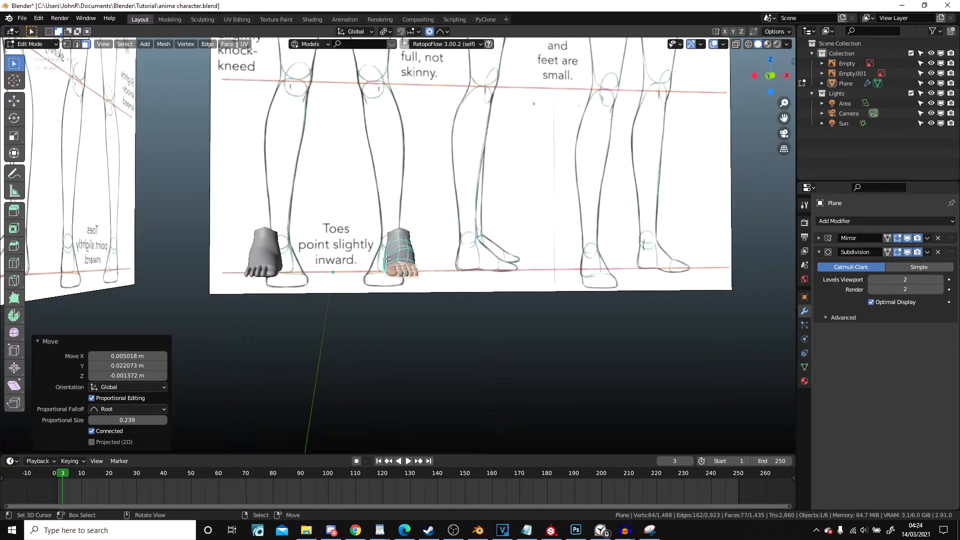
pyautogui.scroll(4, 386, 259)
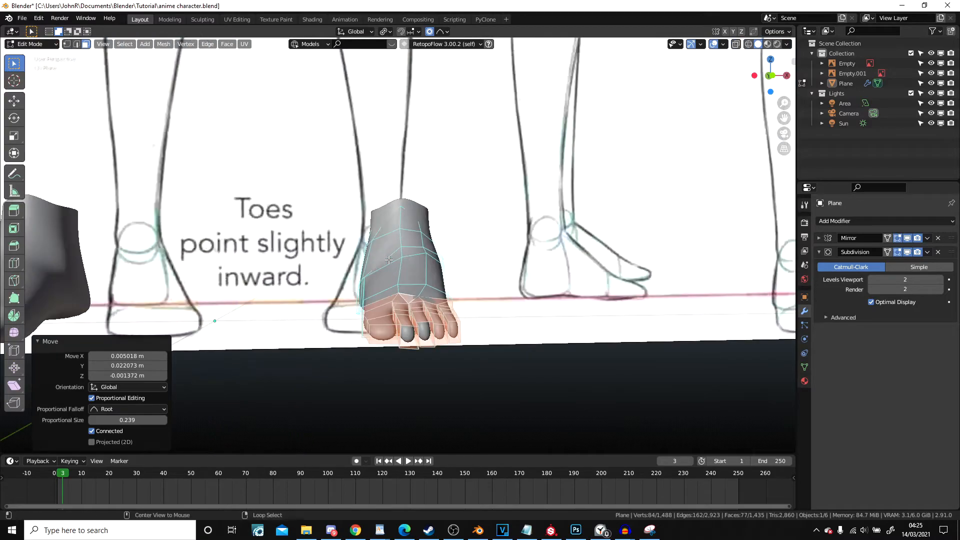
pyautogui.keyDown('alt'); pyautogui.rightClick(386, 260); pyautogui.keyUp('alt')
pyautogui.scroll(3, 386, 260)
pyautogui.click(69, 46)
pyautogui.keyDown('shift'); pyautogui.moveTo(394, 296); pyautogui.dragTo(409, 259, button='middle'); pyautogui.keyUp('shift')
pyautogui.scroll(1, 408, 259)
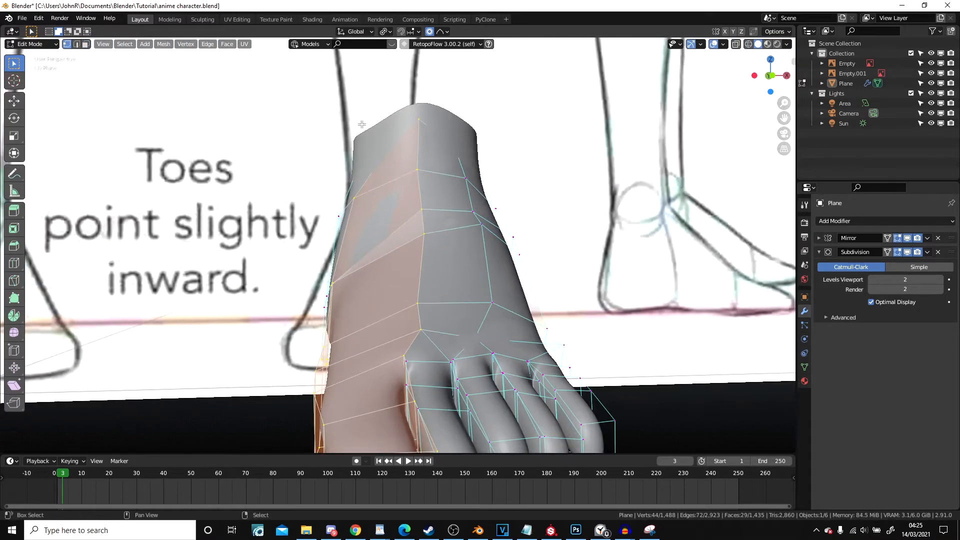
pyautogui.hotkey('alt', 'a')
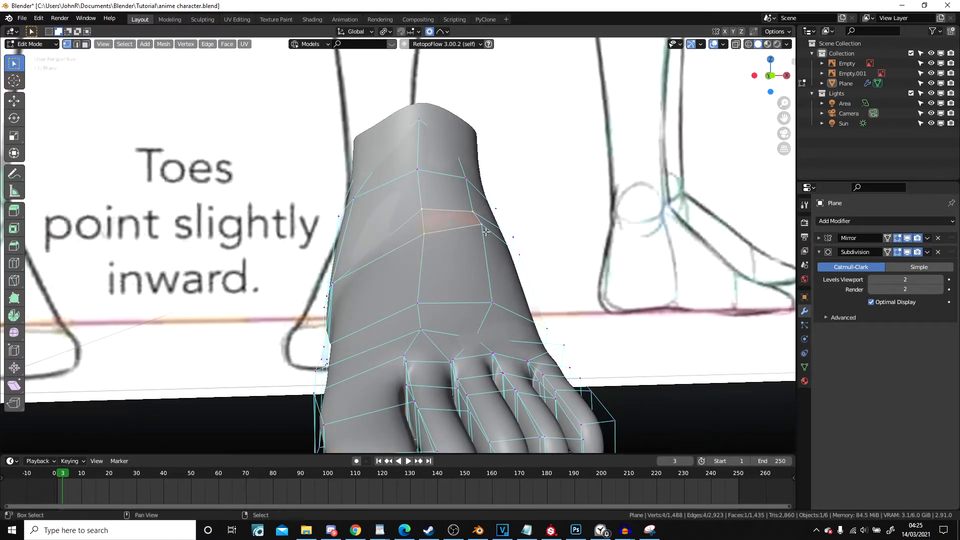
# - Move the selected front ankle face along X towards the foot's inner side with proportional editing
pyautogui.scroll(-1, 485, 232)
pyautogui.press('g')
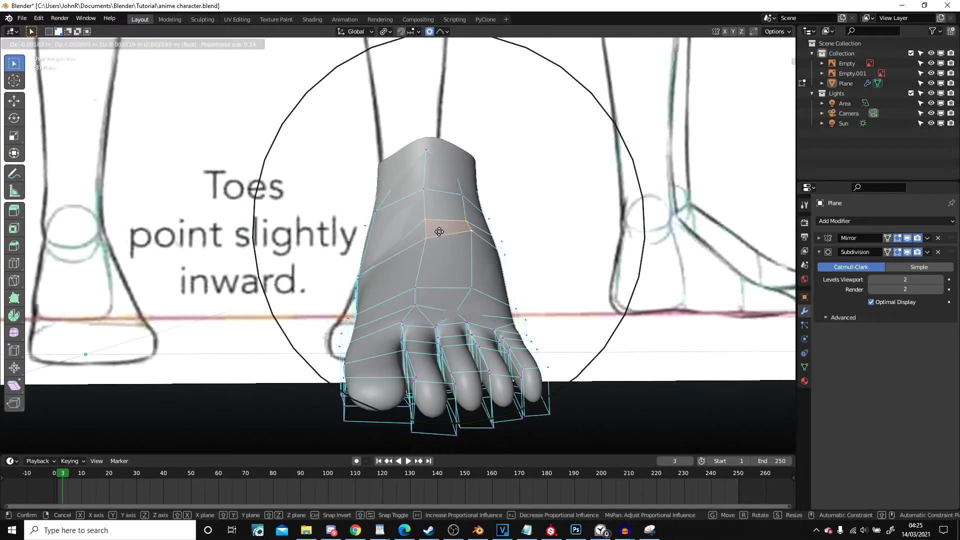
pyautogui.rightClick(427, 230)
pyautogui.press('g')
pyautogui.press('x')
pyautogui.scroll(7, 480, 237)
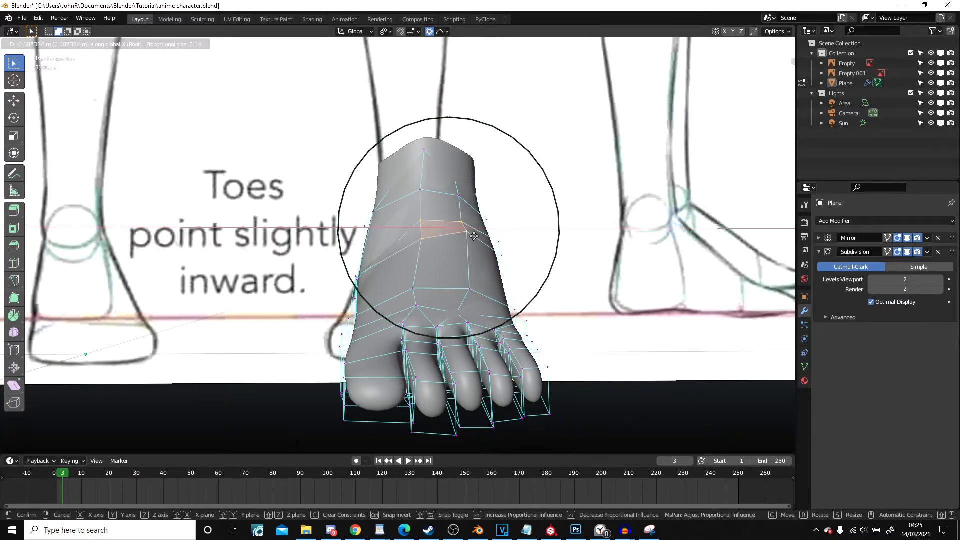
pyautogui.scroll(4, 474, 236)
pyautogui.click(448, 272)
# - Slide the vertex on top of the instep by a factor of 0.139 and adjust its position from the side
pyautogui.click(465, 277)
pyautogui.rightClick(421, 290)
pyautogui.press('g')
pyautogui.press('g')
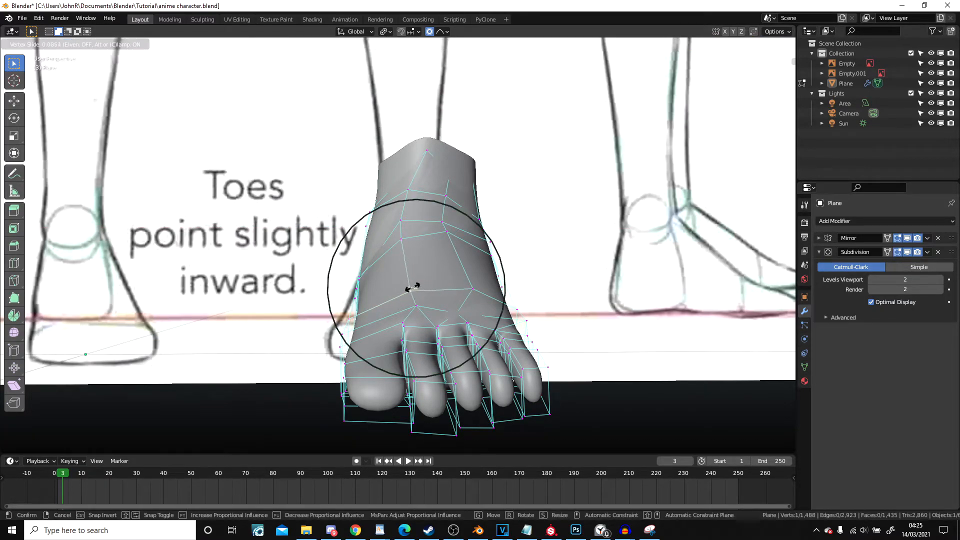
pyautogui.click(409, 284)
pyautogui.moveTo(409, 284); pyautogui.dragTo(495, 306, button='middle')
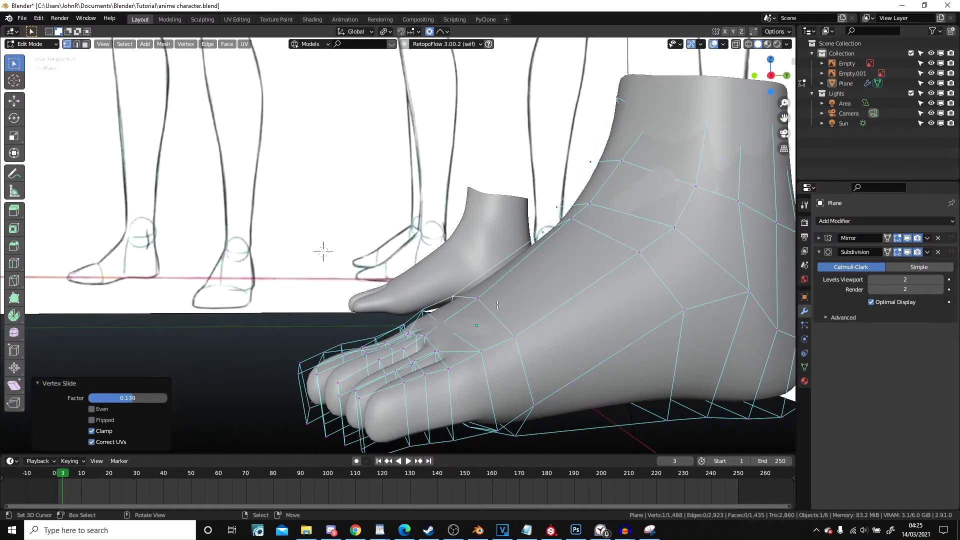
pyautogui.press('g')
pyautogui.click(518, 296)
pyautogui.press('g')
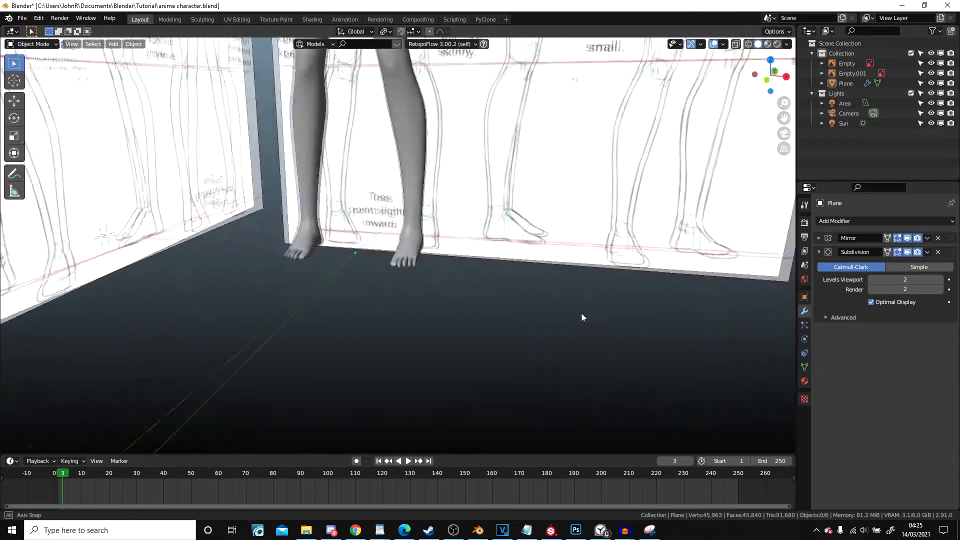
# - Check the foot in object mode, return to mesh editing and reveal the hidden leg geometry
pyautogui.moveTo(581, 314); pyautogui.dragTo(594, 311, button='middle')
pyautogui.scroll(6, 520, 259)
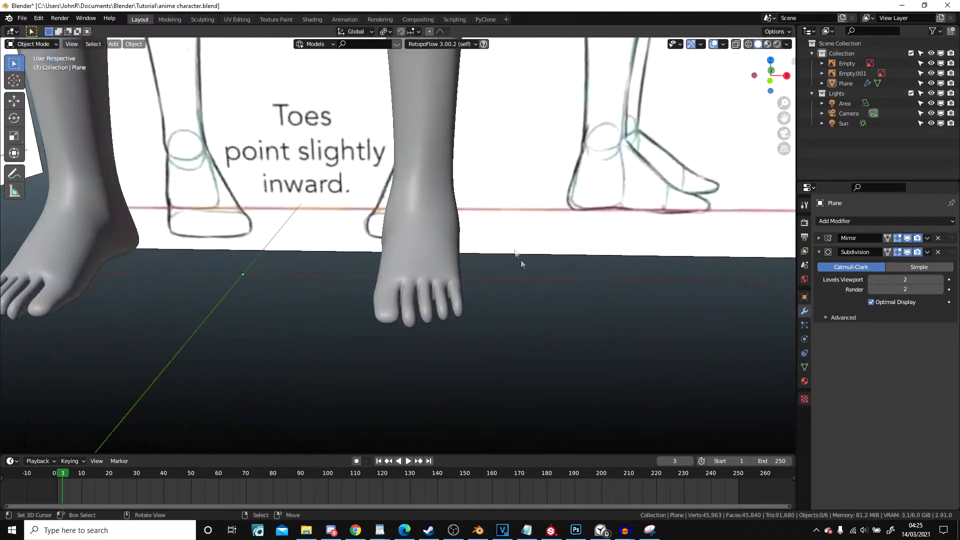
pyautogui.scroll(2, 382, 193)
pyautogui.moveTo(384, 194); pyautogui.dragTo(356, 191, button='middle')
pyautogui.keyDown('shift'); pyautogui.moveTo(452, 118); pyautogui.dragTo(452, 229, button='middle'); pyautogui.keyUp('shift')
pyautogui.press('Tab')
pyautogui.scroll(2, 443, 208)
pyautogui.scroll(-3, 453, 207)
pyautogui.keyDown('shift'); pyautogui.moveTo(445, 136); pyautogui.dragTo(424, 191, button='middle'); pyautogui.keyUp('shift')
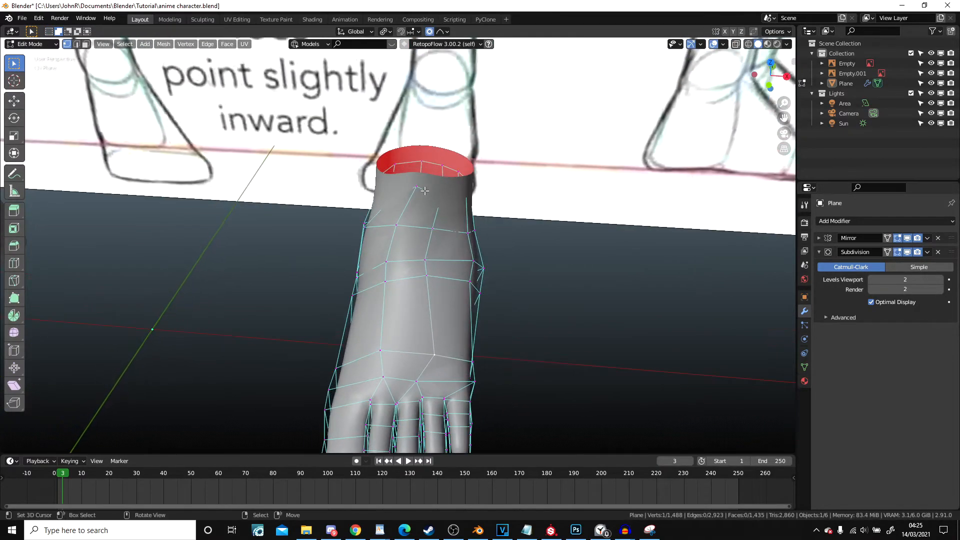
pyautogui.scroll(-4, 531, 231)
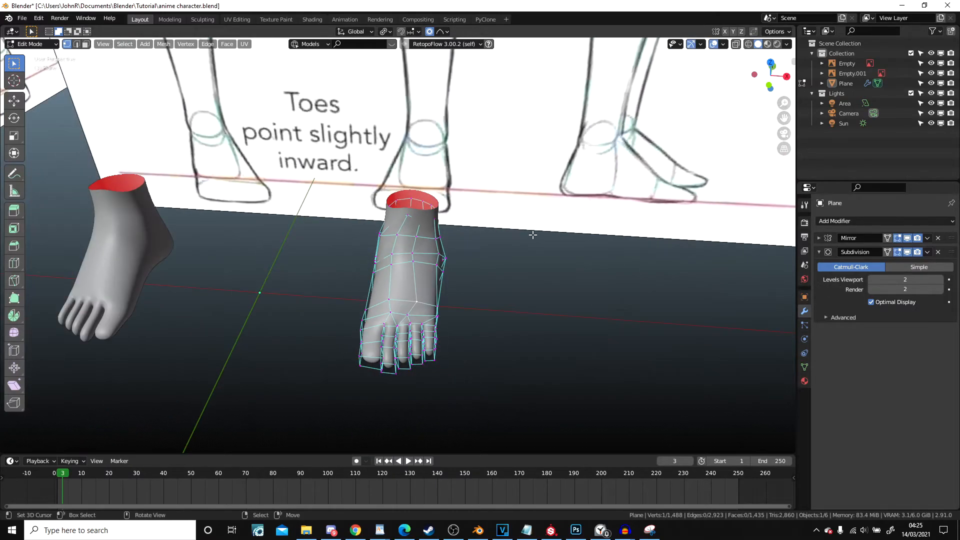
pyautogui.hotkey('alt', 'h')
pyautogui.scroll(5, 459, 261)
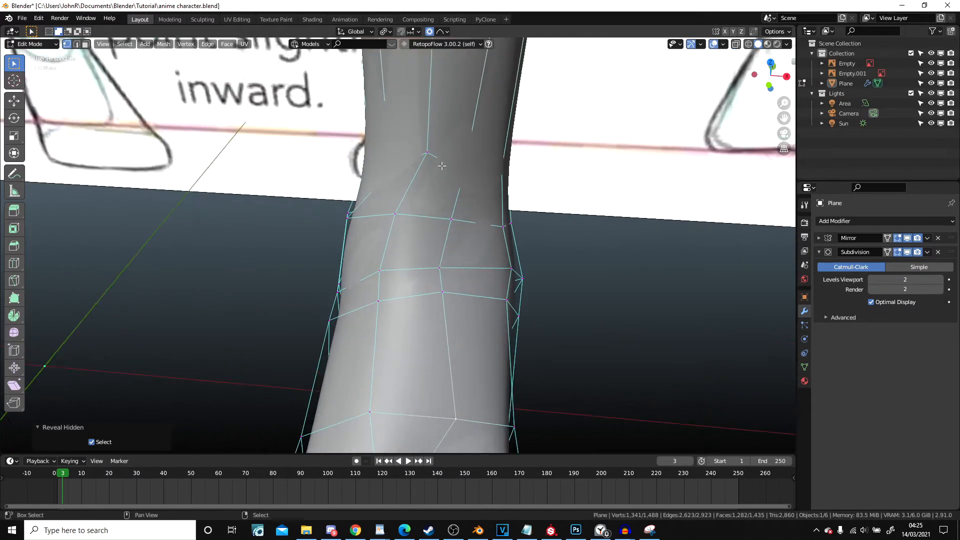
# - Turn off the Subdivision modifier's viewport display to expose the base mesh around the ankle
pyautogui.click(545, 270)
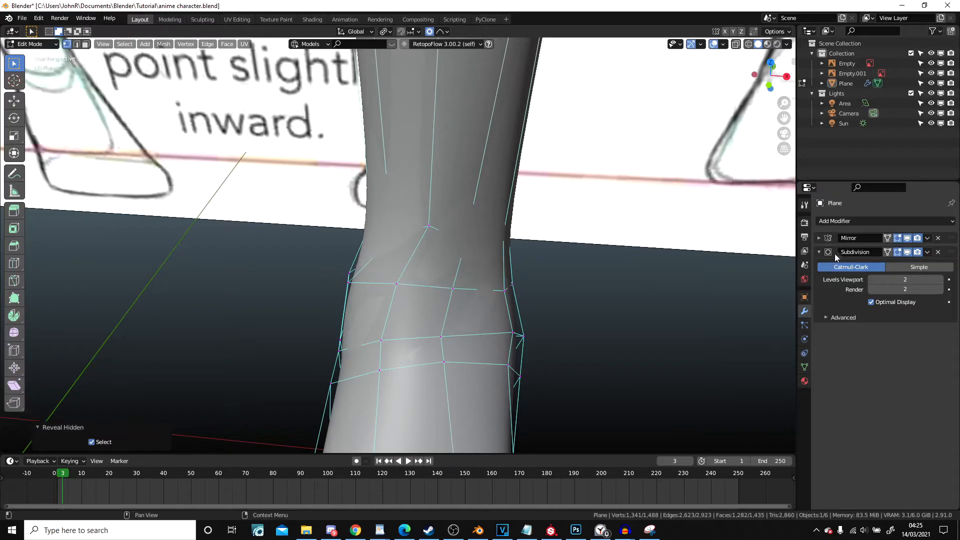
pyautogui.click(907, 252)
pyautogui.scroll(-4, 471, 278)
pyautogui.scroll(5, 364, 220)
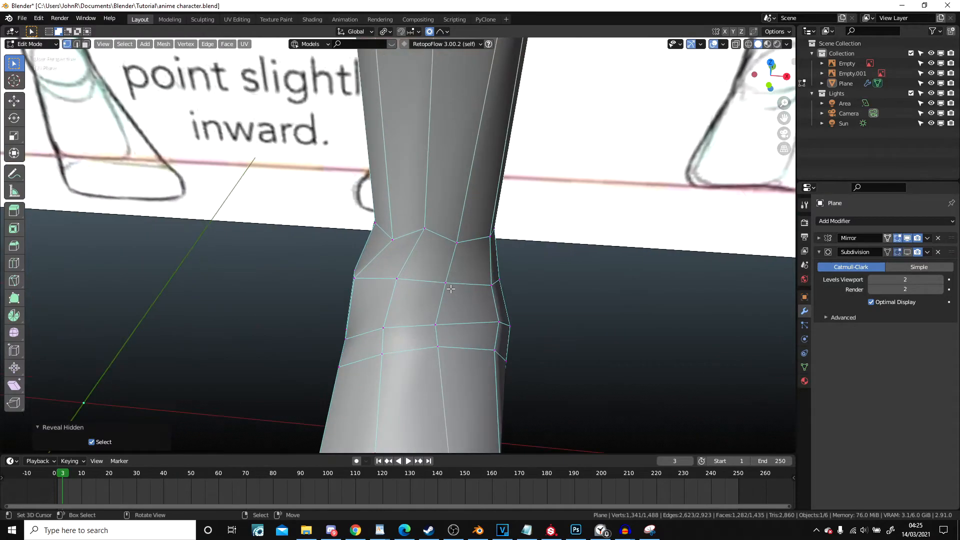
# - Move the inner-front and centre-front vertices where the leg meets the foot to straighten the ankle ring
pyautogui.moveTo(390, 225); pyautogui.dragTo(375, 210, button='middle')
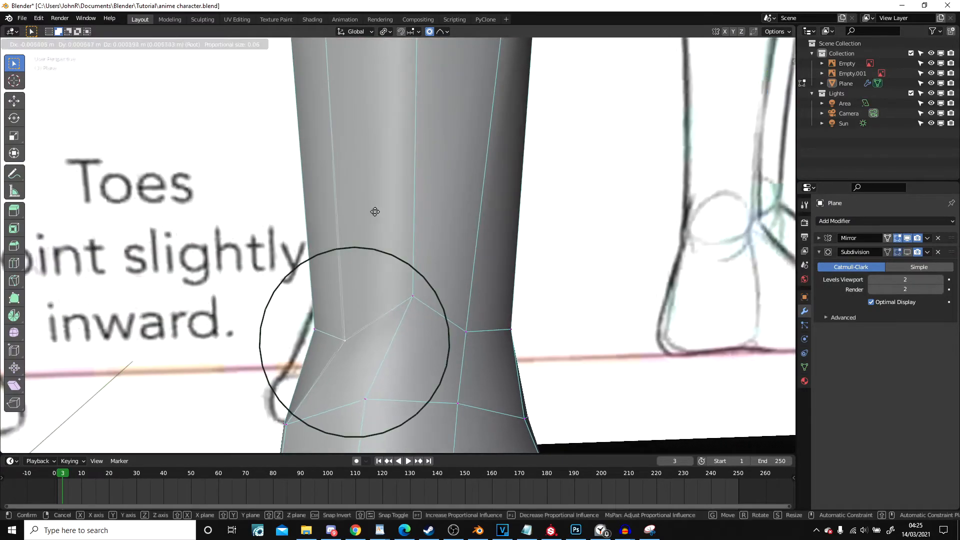
pyautogui.press('g')
pyautogui.click(428, 260)
pyautogui.rightClick(424, 298)
pyautogui.press('g')
pyautogui.click(399, 320)
# - Reposition the outer-front vertices of the ankle ring without proportional editing, raising the last one about 0.0059 m
pyautogui.rightClick(503, 328)
pyautogui.press('g')
pyautogui.click(482, 328)
pyautogui.rightClick(455, 329)
pyautogui.press('g')
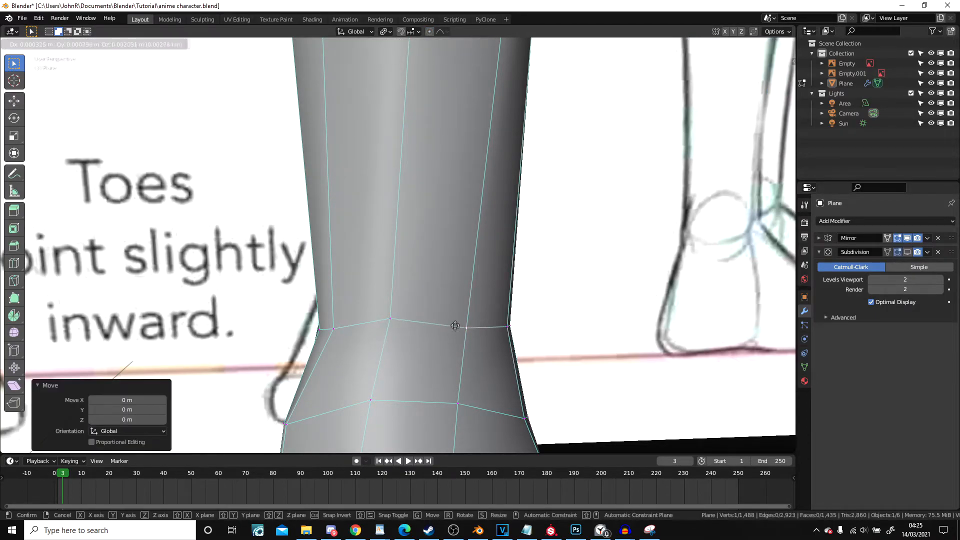
pyautogui.click(454, 321)
# - Reposition one vertex on the outer side of the foot and ankle
pyautogui.scroll(-8, 454, 322)
pyautogui.moveTo(496, 322); pyautogui.dragTo(384, 320, button='middle')
pyautogui.scroll(6, 412, 316)
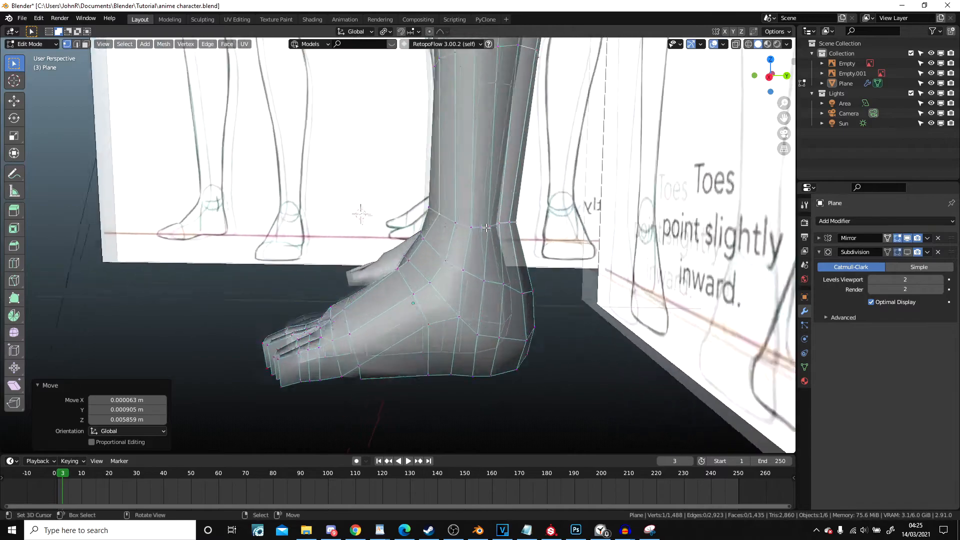
pyautogui.keyDown('shift'); pyautogui.moveTo(542, 272); pyautogui.dragTo(369, 41, button='middle'); pyautogui.keyUp('shift')
pyautogui.rightClick(497, 338)
pyautogui.press('g')
pyautogui.click(491, 340)
# - Adjust the vertices along both edges of the sole near the heel to smooth its outline
pyautogui.keyDown('shift'); pyautogui.moveTo(292, 309); pyautogui.dragTo(327, 241, button='middle'); pyautogui.keyUp('shift')
pyautogui.rightClick(361, 230)
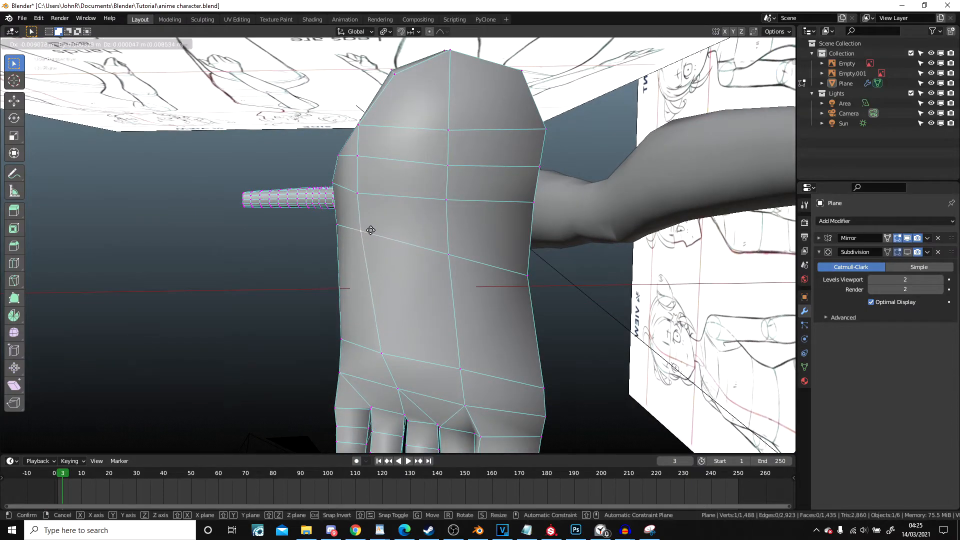
pyautogui.moveTo(367, 202); pyautogui.dragTo(369, 202, button='right')
pyautogui.moveTo(541, 208); pyautogui.dragTo(533, 207, button='right')
pyautogui.moveTo(356, 235); pyautogui.dragTo(369, 294, button='middle')
pyautogui.click(418, 267)
# - Move two neighbouring vertices on the foot's outer side below the ankle, and reposition another nearby vertex
pyautogui.rightClick(411, 181)
pyautogui.keyDown('shift'); pyautogui.rightClick(459, 166); pyautogui.keyUp('shift')
pyautogui.moveTo(458, 169); pyautogui.dragTo(442, 161, button='middle')
pyautogui.press('g')
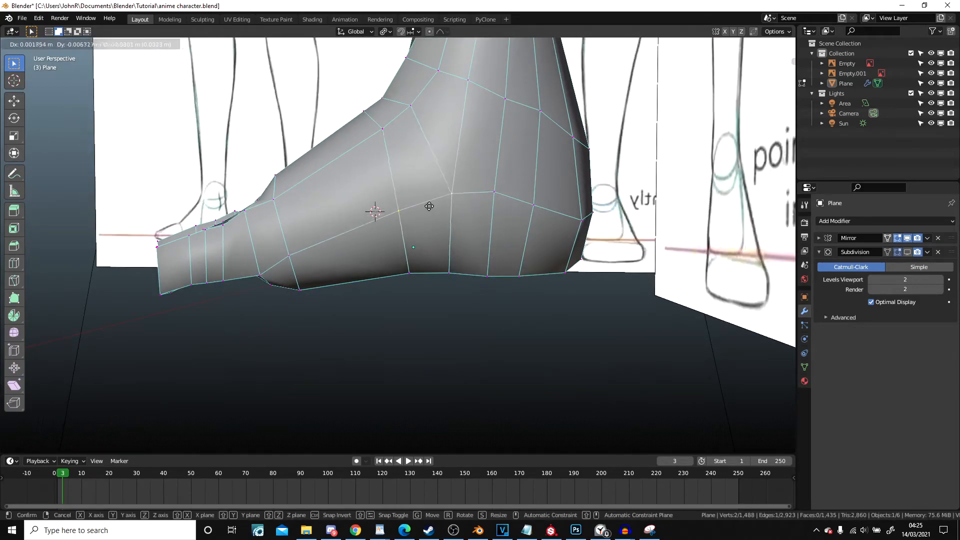
pyautogui.click(429, 206)
pyautogui.moveTo(429, 206); pyautogui.dragTo(499, 257, button='middle')
pyautogui.rightClick(493, 226)
pyautogui.press('g')
pyautogui.click(461, 228)
# - Select two vertices on the inner ankle and move them about -0.0032 m in X, 0.0012 m in Y and 0.0015 m in Z
pyautogui.moveTo(460, 229); pyautogui.dragTo(577, 334, button='middle')
pyautogui.scroll(1, 550, 328)
pyautogui.rightClick(411, 300)
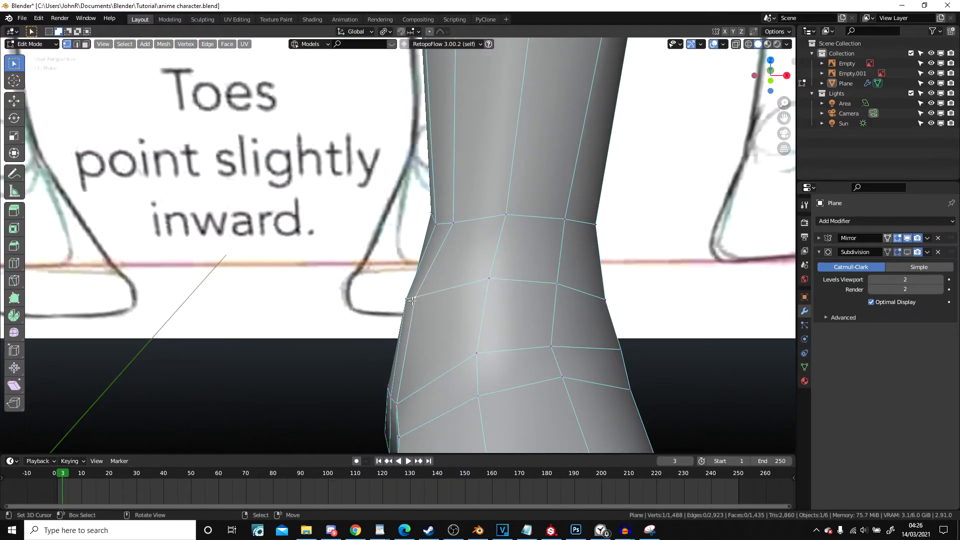
pyautogui.rightClick(412, 300)
pyautogui.moveTo(412, 300); pyautogui.dragTo(440, 262, button='middle')
pyautogui.keyDown('shift'); pyautogui.rightClick(402, 299); pyautogui.keyUp('shift')
pyautogui.press('g')
pyautogui.click(435, 260)
pyautogui.scroll(-5, 435, 260)
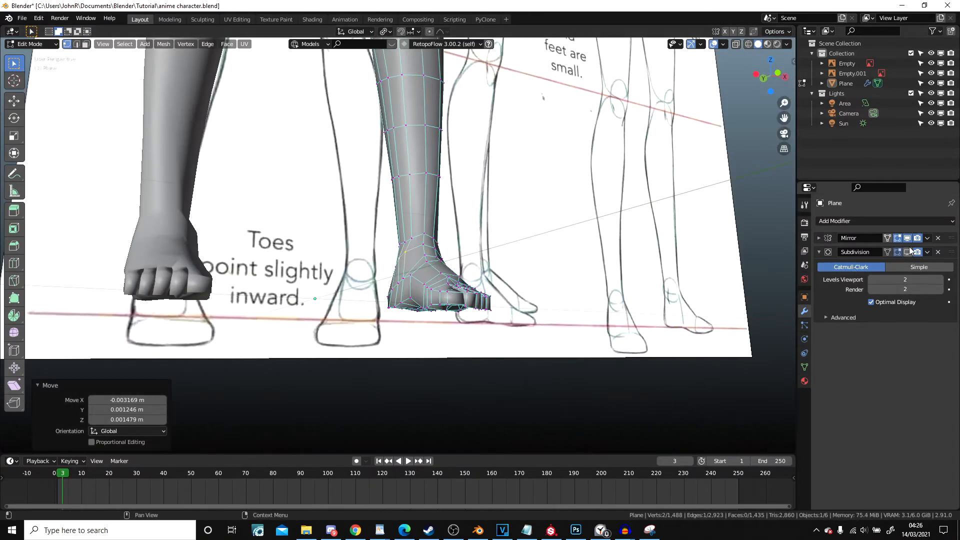
# - Turn the Subdivision modifier's viewport display back on and check the smoothed ankle in object mode
pyautogui.click(907, 251)
pyautogui.press('Tab')
pyautogui.moveTo(488, 220)
pyautogui.mouseDown(button='middle')
pyautogui.moveTo(529, 258)
pyautogui.moveTo(453, 249)
pyautogui.moveTo(515, 204)
pyautogui.moveTo(539, 410)
pyautogui.mouseUp(button='middle')
pyautogui.scroll(4, 452, 249)
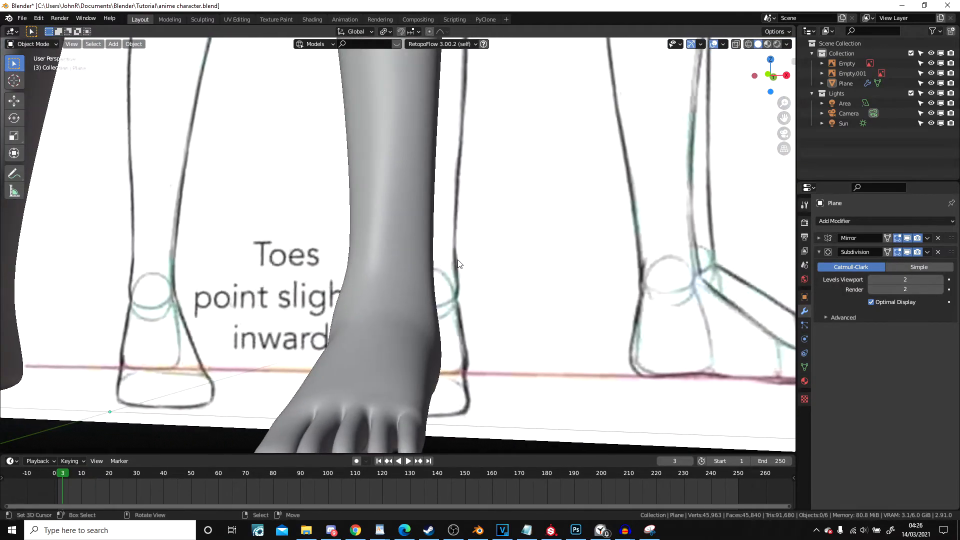
# - In edit mode, slide the two selected vertices on the ankle's side along their edges
pyautogui.scroll(2, 539, 410)
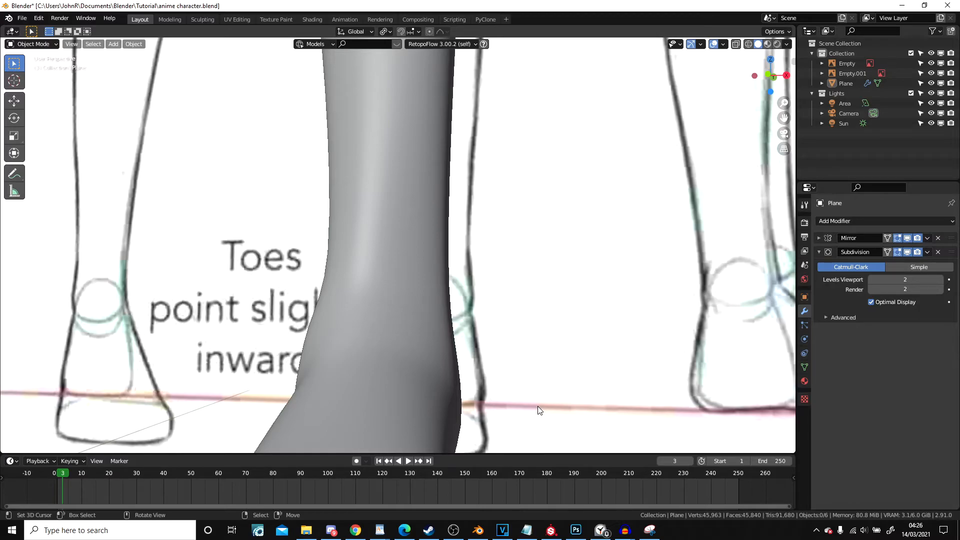
pyautogui.moveTo(538, 410); pyautogui.dragTo(411, 210, button='middle')
pyautogui.press('Tab')
pyautogui.scroll(3, 400, 217)
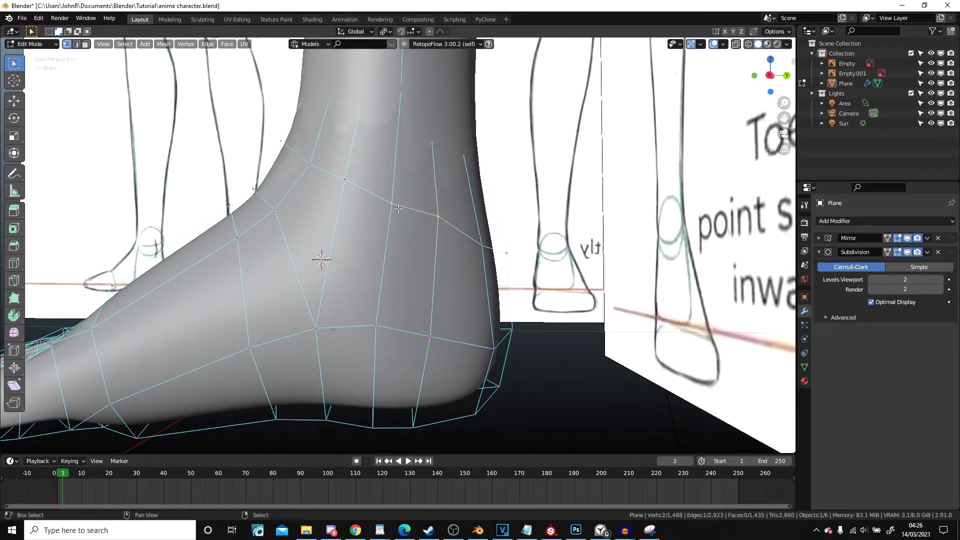
pyautogui.press('g')
pyautogui.press('g')
pyautogui.click(398, 223)
# - Move the two selected vertices on the foot's outer side near the heel and check the smoothed ankle in object mode
pyautogui.moveTo(398, 223); pyautogui.dragTo(389, 304, button='middle')
pyautogui.press('g')
pyautogui.click(503, 237)
pyautogui.press('Tab')
pyautogui.scroll(-5, 565, 242)
pyautogui.scroll(4, 489, 283)
pyautogui.press('Tab')
pyautogui.press('Tab')
pyautogui.press('Tab')
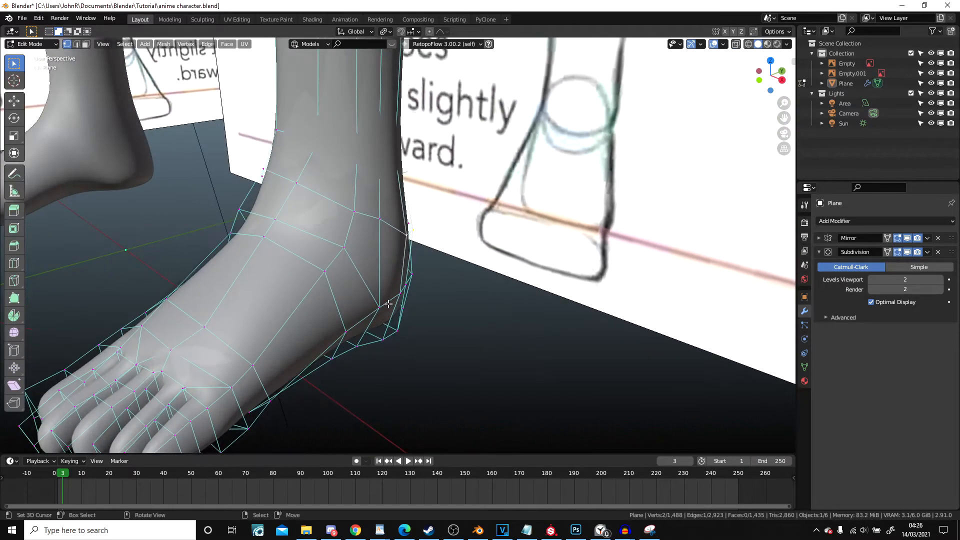
# - In front view, reposition the two vertices on the foot's outer edge near the heel and inspect the smoothed foot
pyautogui.press('KP_1')
pyautogui.scroll(2, 459, 290)
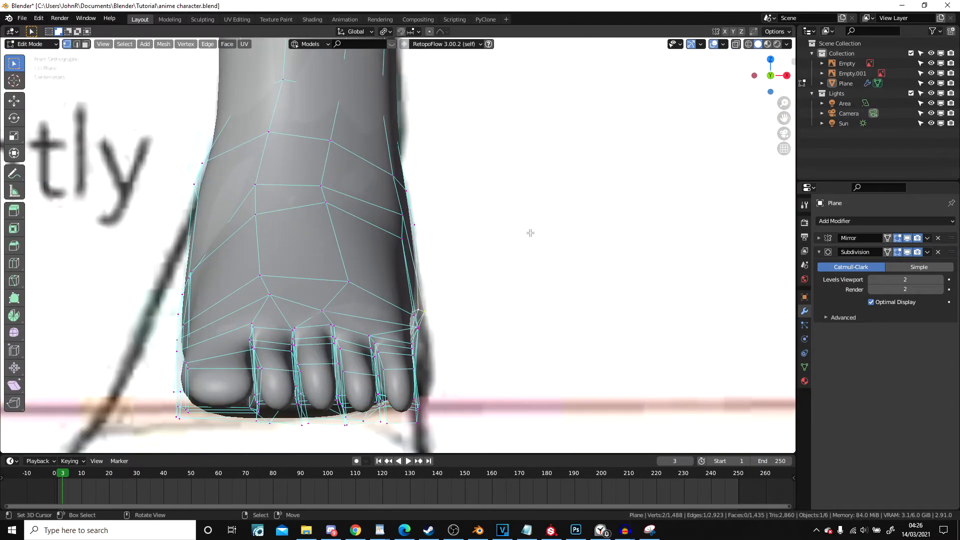
pyautogui.press('g')
pyautogui.click(532, 219)
pyautogui.moveTo(532, 219); pyautogui.dragTo(423, 127, button='middle')
pyautogui.press('Tab')
pyautogui.scroll(-3, 415, 200)
pyautogui.moveTo(415, 200); pyautogui.dragTo(355, 160, button='middle')
# - Move a single vertex of the foot mesh and check the smoothed surface in object mode
pyautogui.press('Tab')
pyautogui.moveTo(353, 218); pyautogui.dragTo(385, 283, button='middle')
pyautogui.press('g')
pyautogui.click(481, 223)
pyautogui.scroll(-6, 481, 223)
pyautogui.press('Tab')
pyautogui.scroll(5, 385, 283)
pyautogui.press('Tab')
# - In right side view, move two instep vertices behind the toes about 0.0033 m in Y and -0.0038 m in Z, and rotate them 12°
pyautogui.press('KP_3')
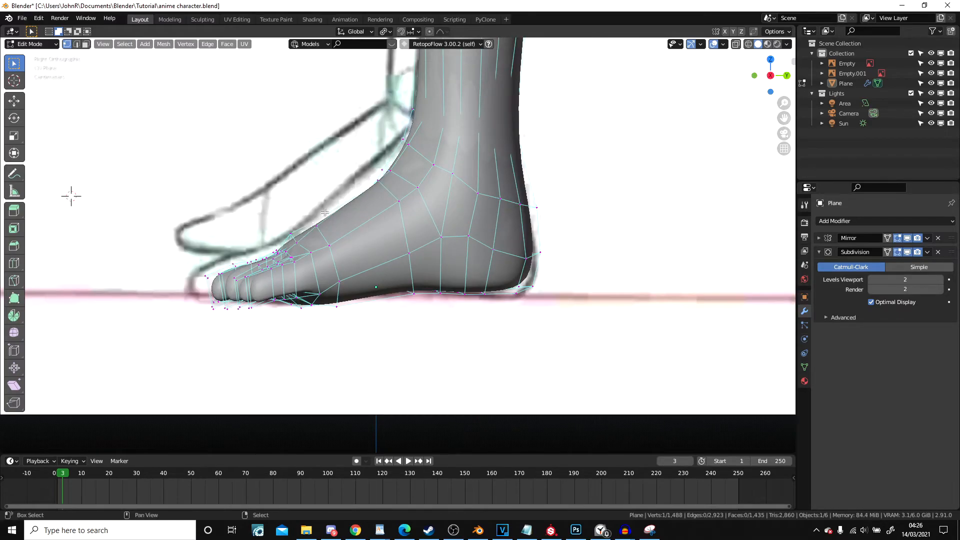
pyautogui.keyDown('shift'); pyautogui.moveTo(322, 212); pyautogui.dragTo(380, 225, button='middle'); pyautogui.keyUp('shift')
pyautogui.scroll(5, 379, 226)
pyautogui.keyDown('shift'); pyautogui.rightClick(252, 239); pyautogui.keyUp('shift')
pyautogui.press('g')
pyautogui.click(341, 244)
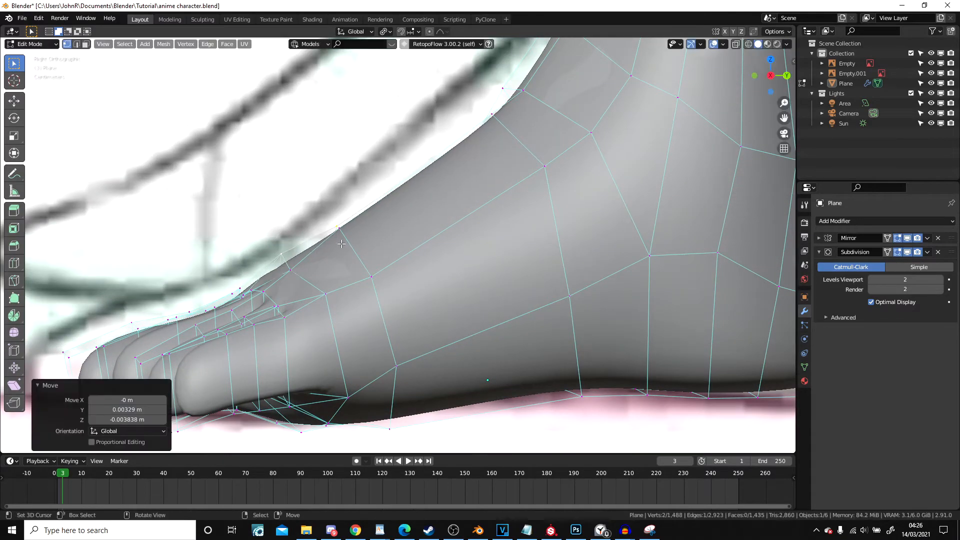
pyautogui.click(416, 196)
pyautogui.scroll(-6, 413, 199)
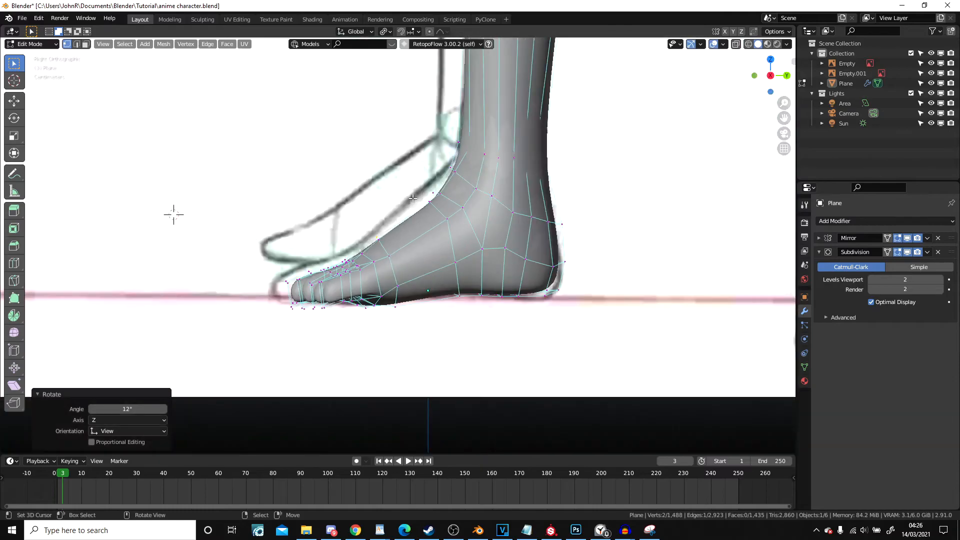
# - Examine the smoothed foot and its blend into the leg in object mode from several angles
pyautogui.press('Tab')
pyautogui.scroll(-5, 412, 200)
pyautogui.moveTo(412, 200); pyautogui.dragTo(452, 291, button='middle')
pyautogui.scroll(-5, 454, 260)
pyautogui.scroll(5, 453, 290)
pyautogui.moveTo(445, 240); pyautogui.dragTo(397, 243, button='middle')
pyautogui.scroll(-2, 474, 273)
# - Look through the scene camera and fly it down to the feet so one foot sits within the camera frame
pyautogui.press('KP_0')
pyautogui.hotkey('shift', '`')
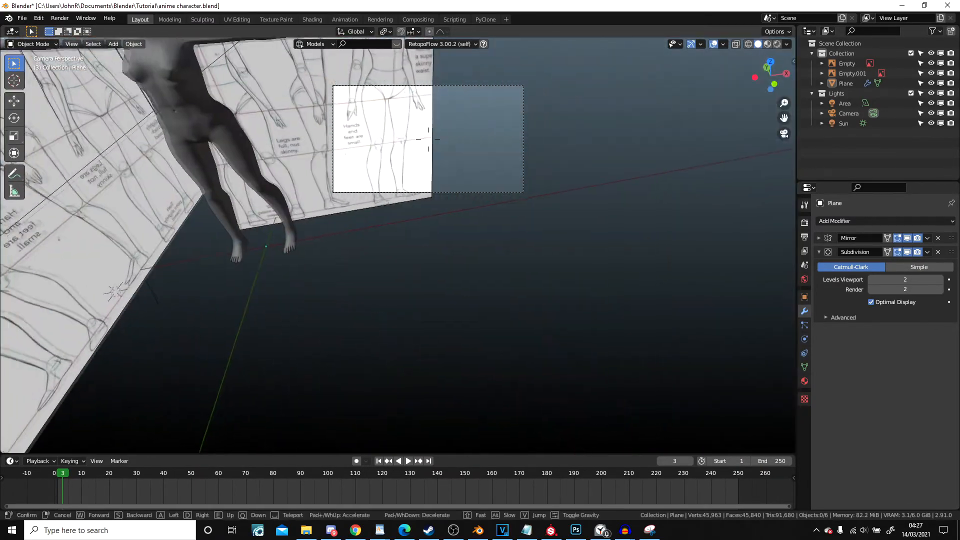
pyautogui.press('w')
pyautogui.press('a')
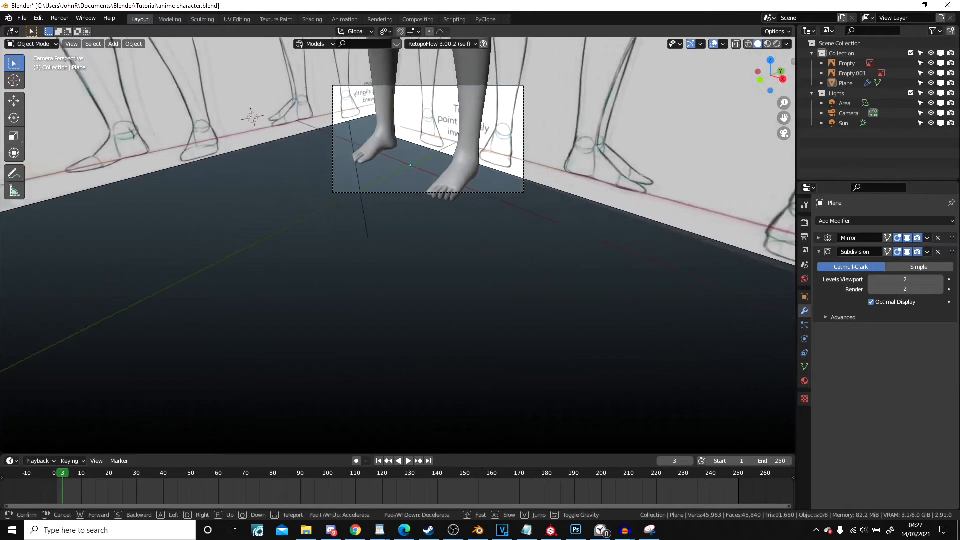
pyautogui.press('a')
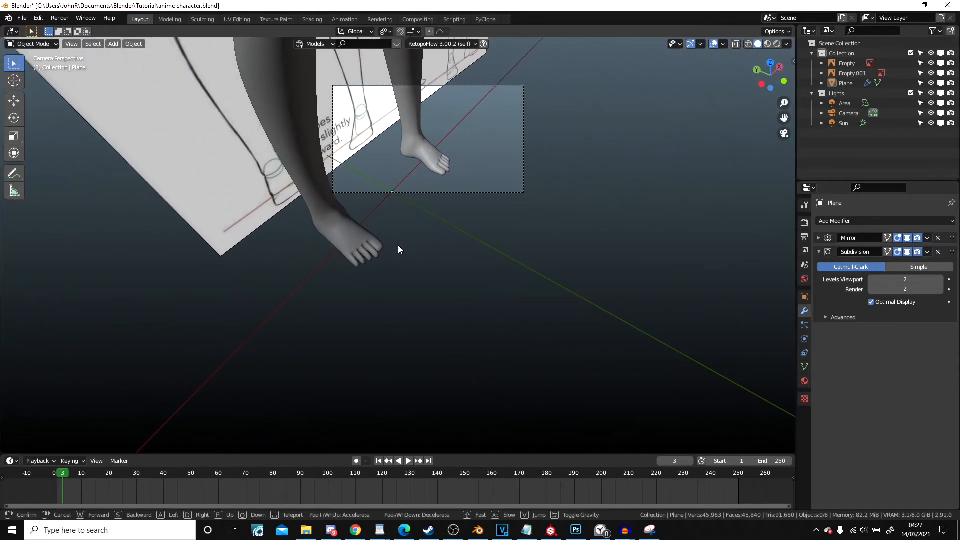
pyautogui.click(428, 174)
pyautogui.scroll(3, 427, 176)
pyautogui.keyDown('shift'); pyautogui.moveTo(438, 128); pyautogui.dragTo(418, 352, button='middle'); pyautogui.keyUp('shift')
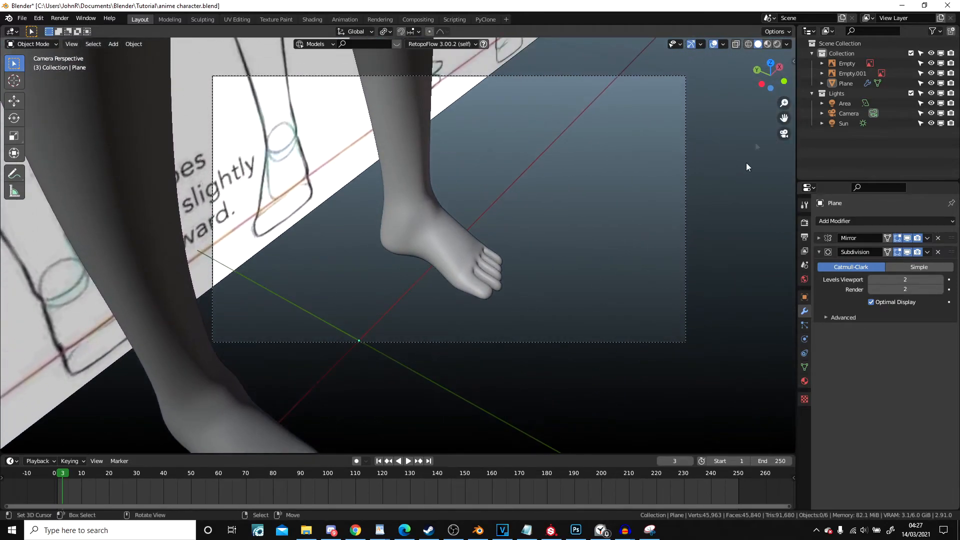
# - Set the viewport to rendered shading and fly the camera closer to the foot for a larger view of it
pyautogui.click(775, 44)
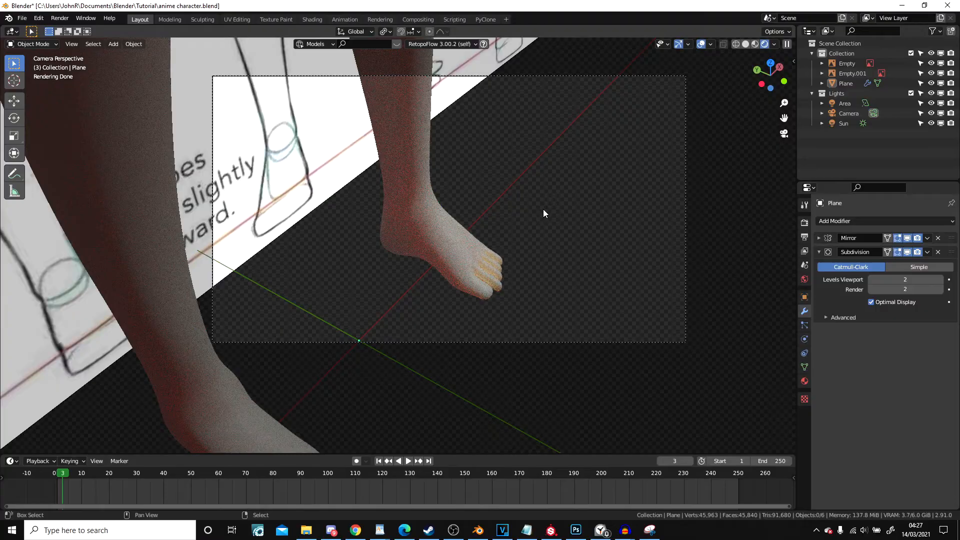
pyautogui.hotkey('shift', '`')
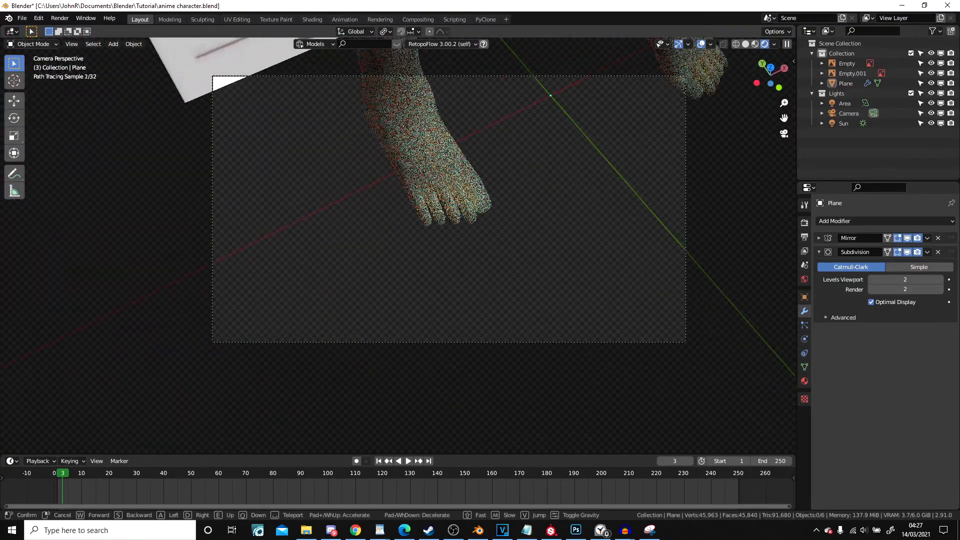
pyautogui.press('d')
pyautogui.press('w')
pyautogui.press('w')
pyautogui.press('s')
pyautogui.click(449, 209)
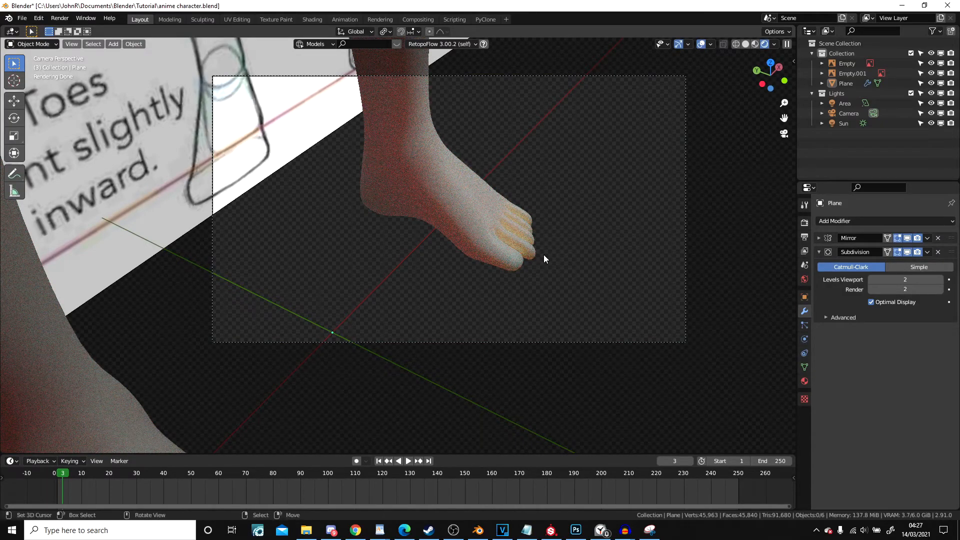
pyautogui.keyDown('shift'); pyautogui.moveTo(432, 166); pyautogui.dragTo(423, 191, button='middle'); pyautogui.keyUp('shift')
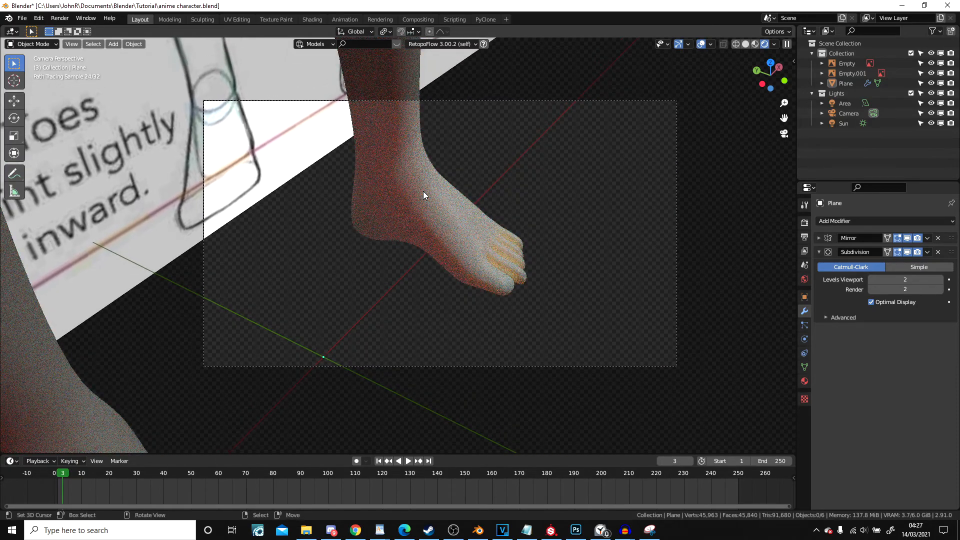